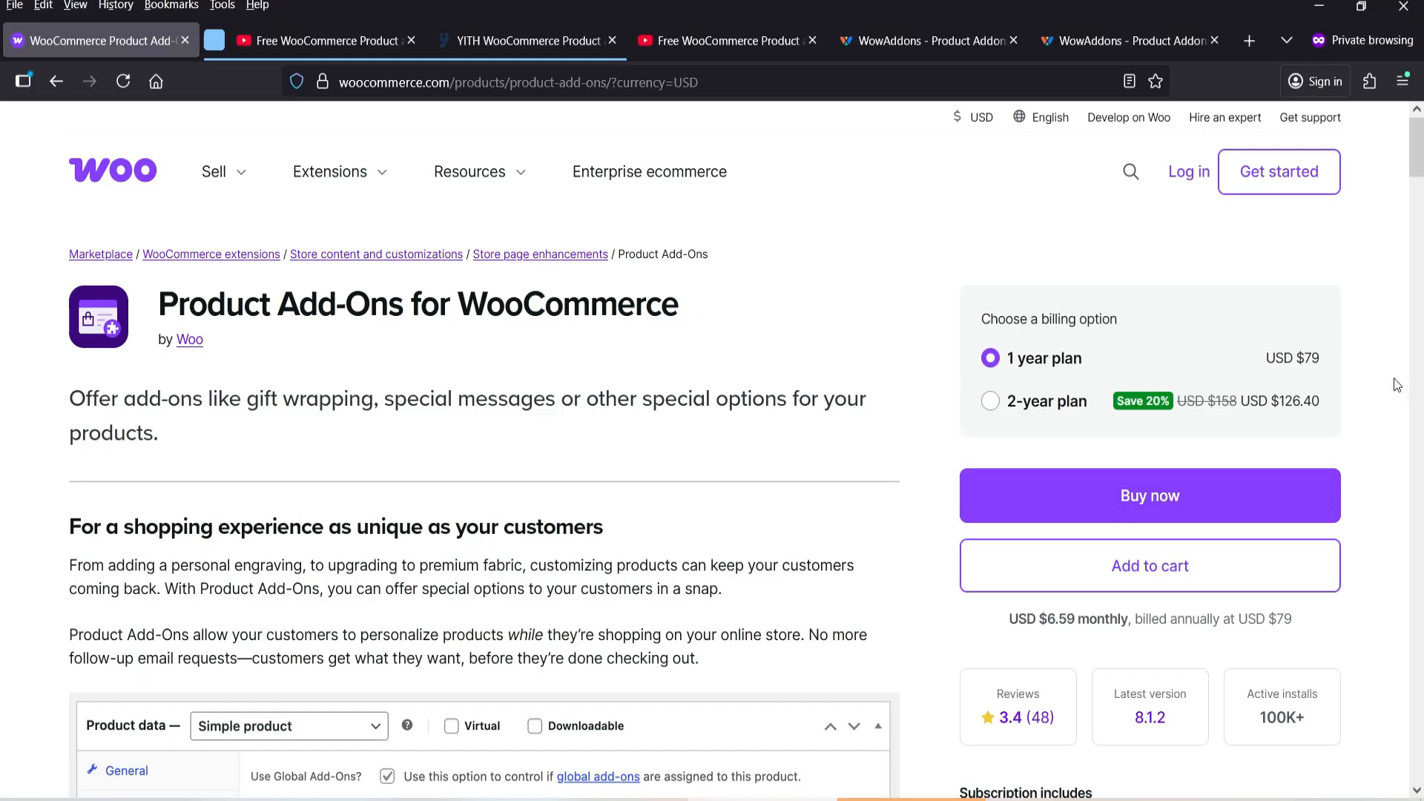
- Look over the Product Add-Ons for WooCommerce page, including its billing options and description
scroll(1397, 385, "down", 8)
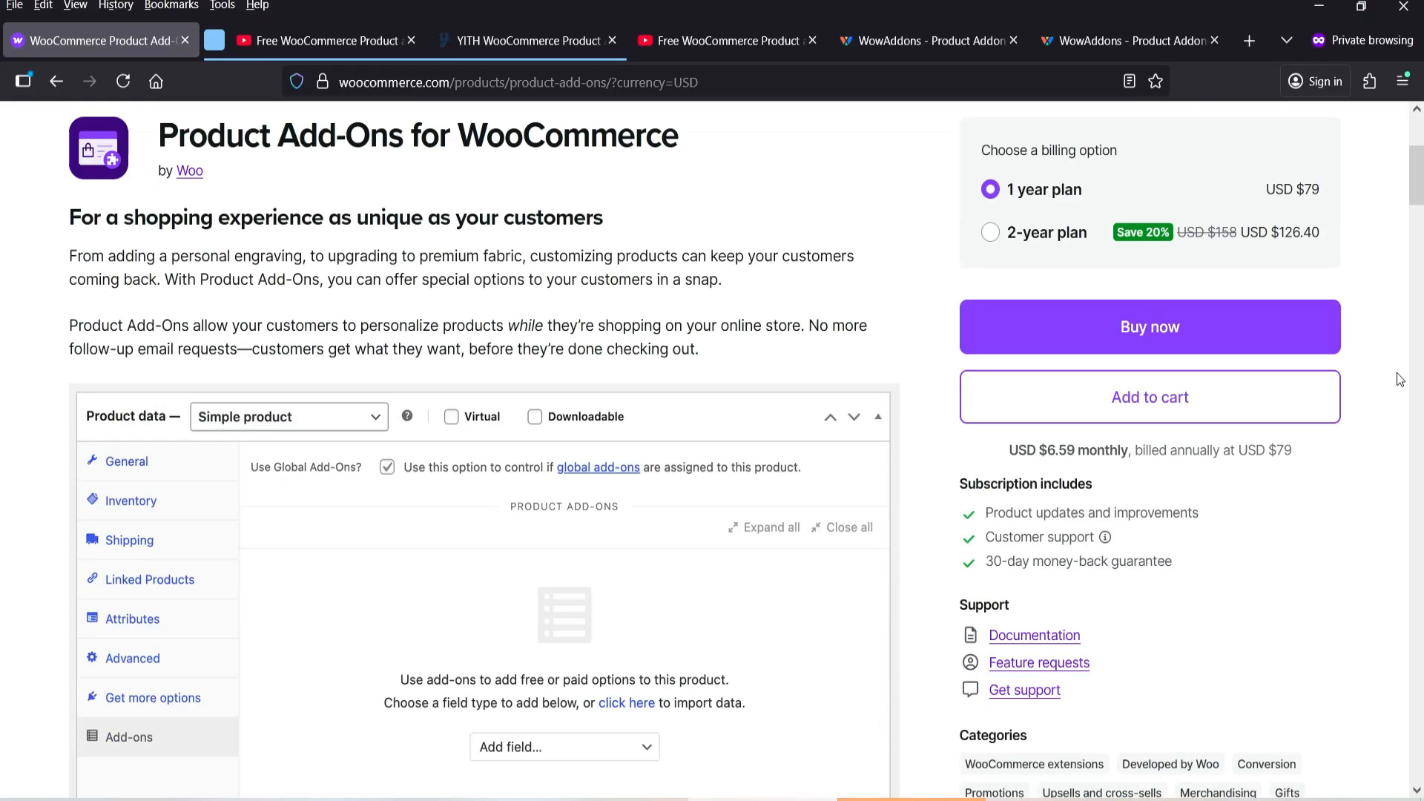
scroll(1401, 381, "up", 10)
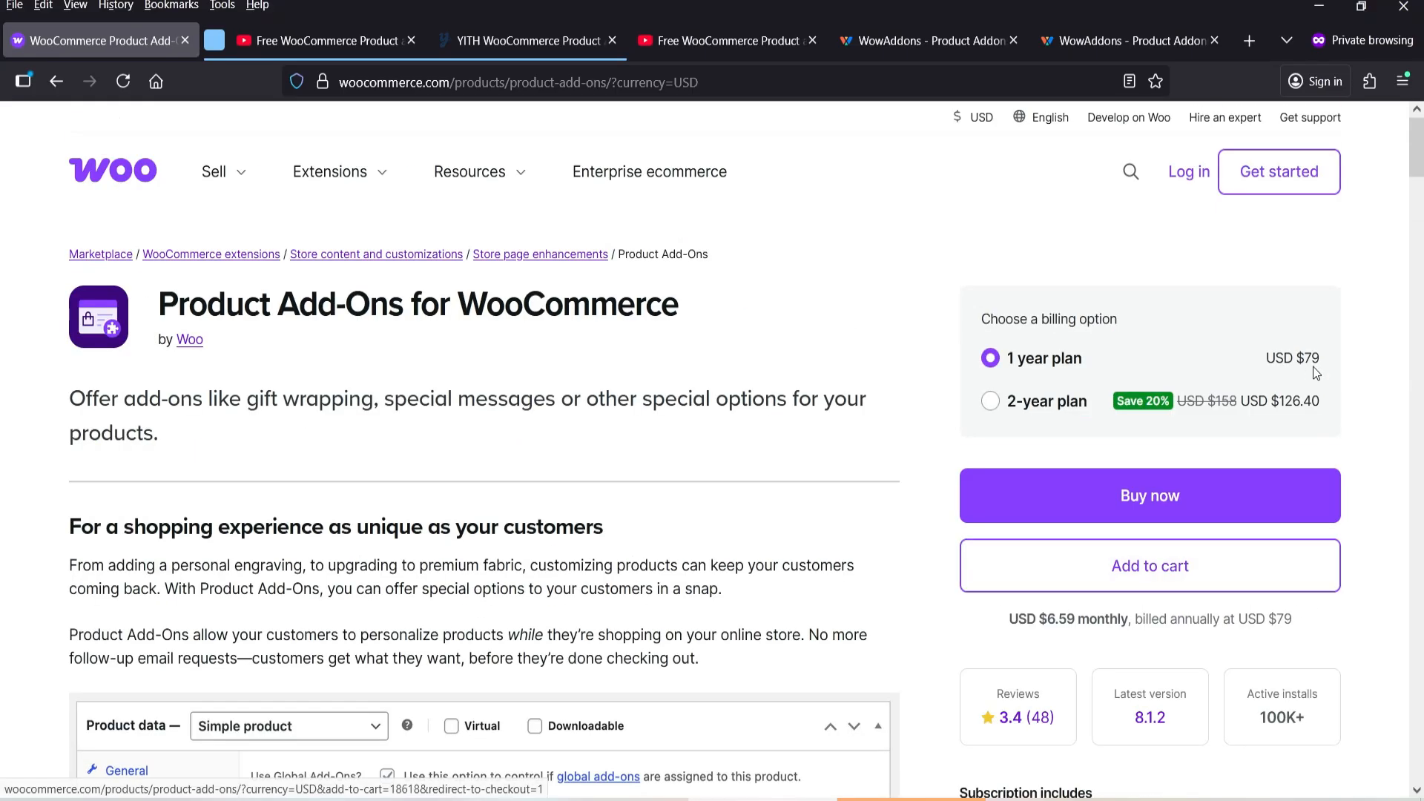
scroll(1307, 443, "down", 3)
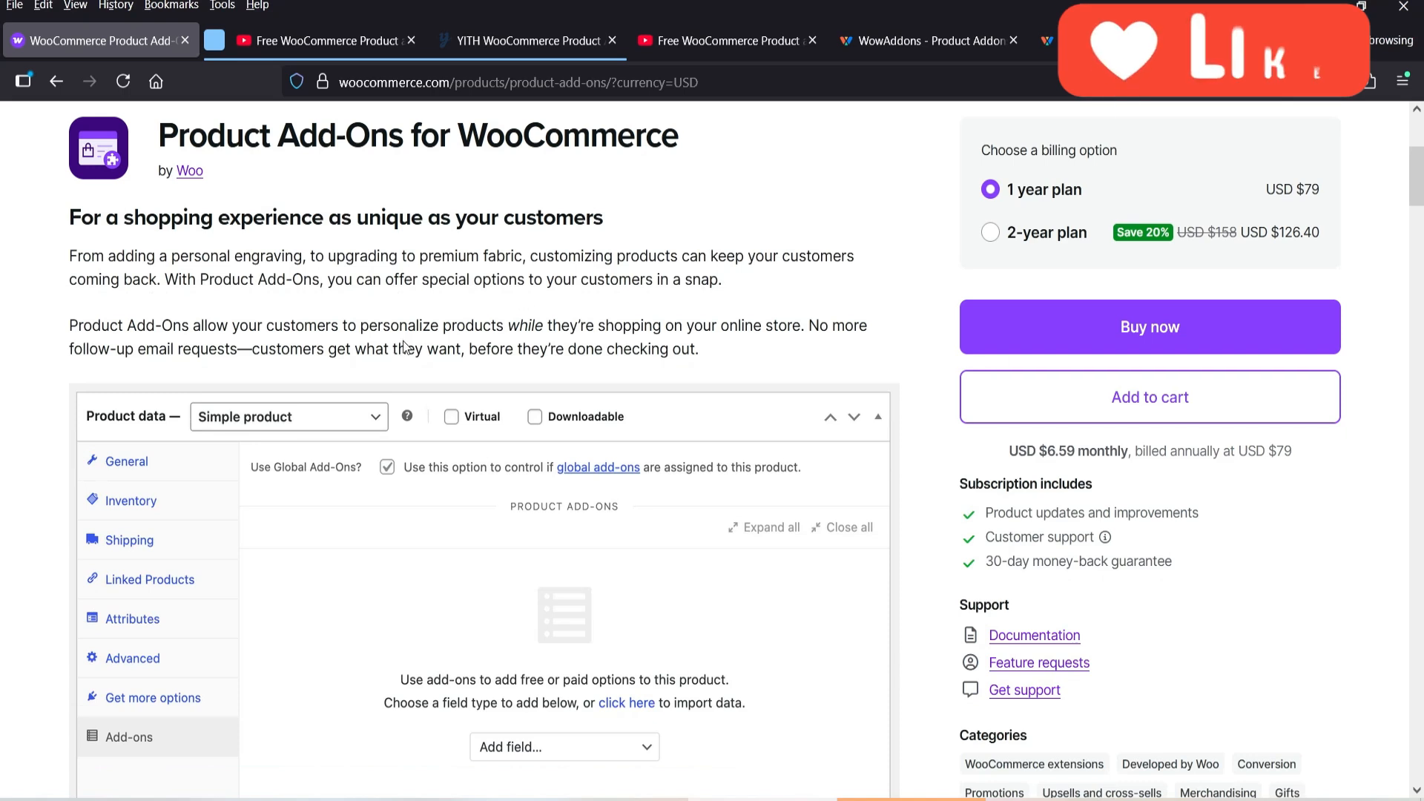
scroll(404, 331, "up", 4)
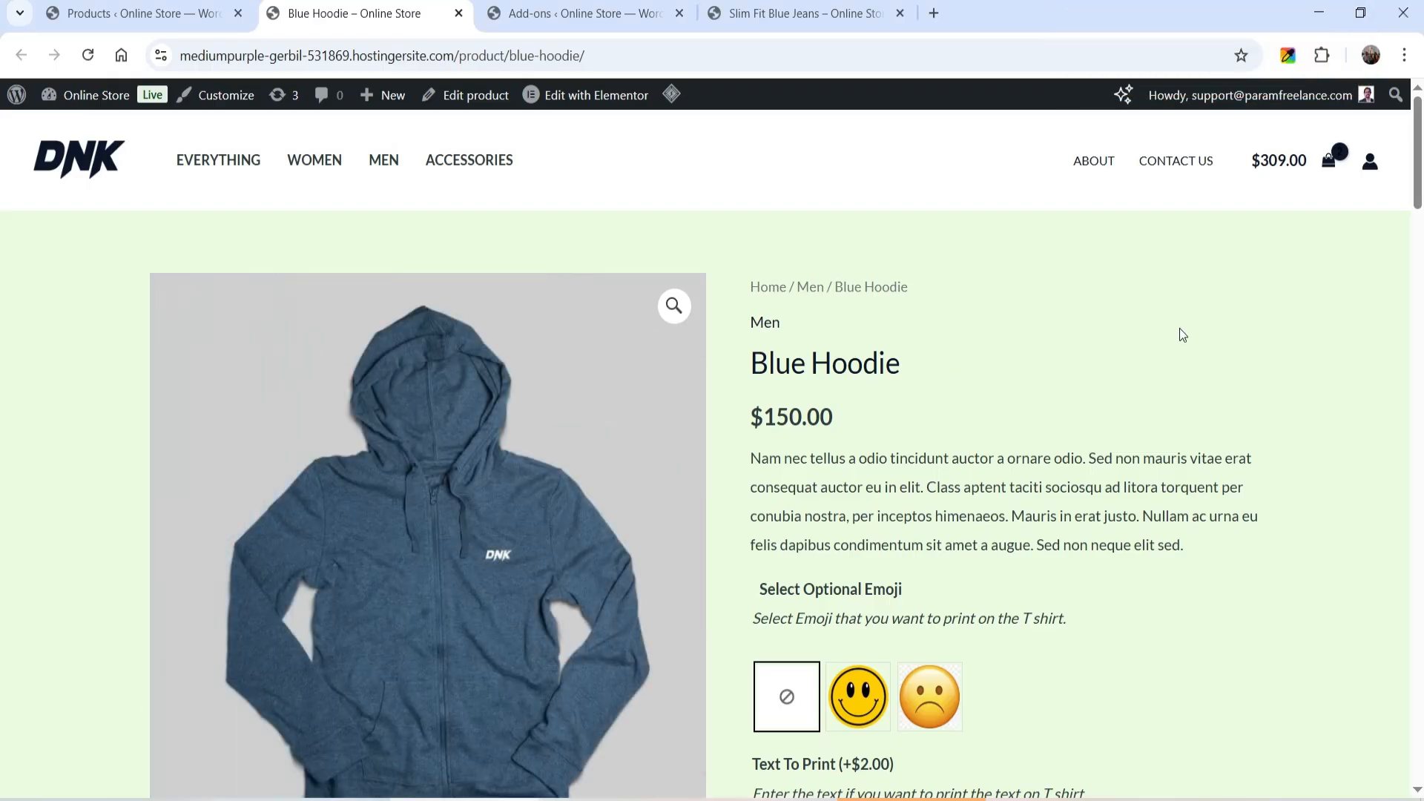
- Select the Happy emoji add-on on the Blue Hoodie product page and check the price summary
scroll(1181, 334, "down", 1)
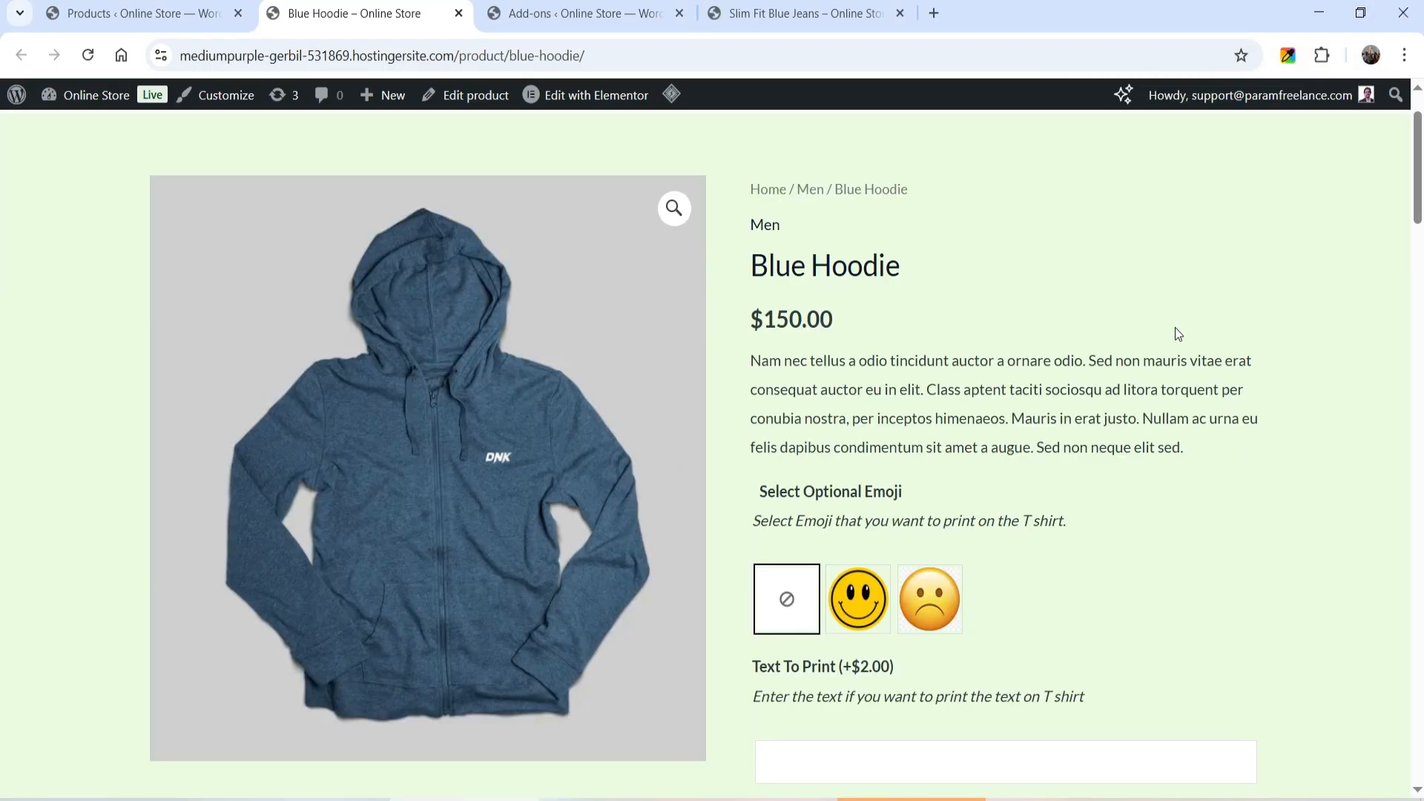
scroll(1175, 328, "down", 2)
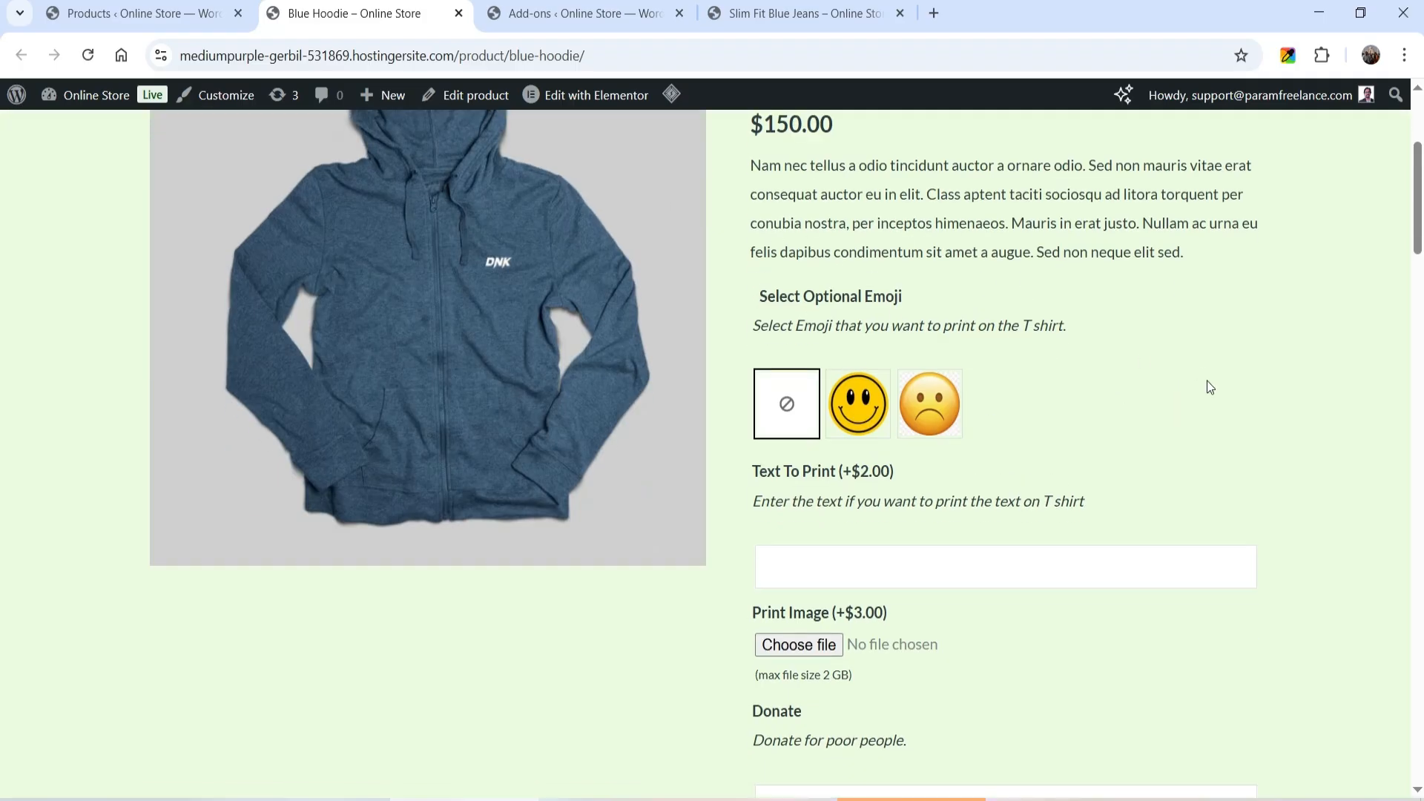
triple_click(779, 297)
left_click(1065, 305)
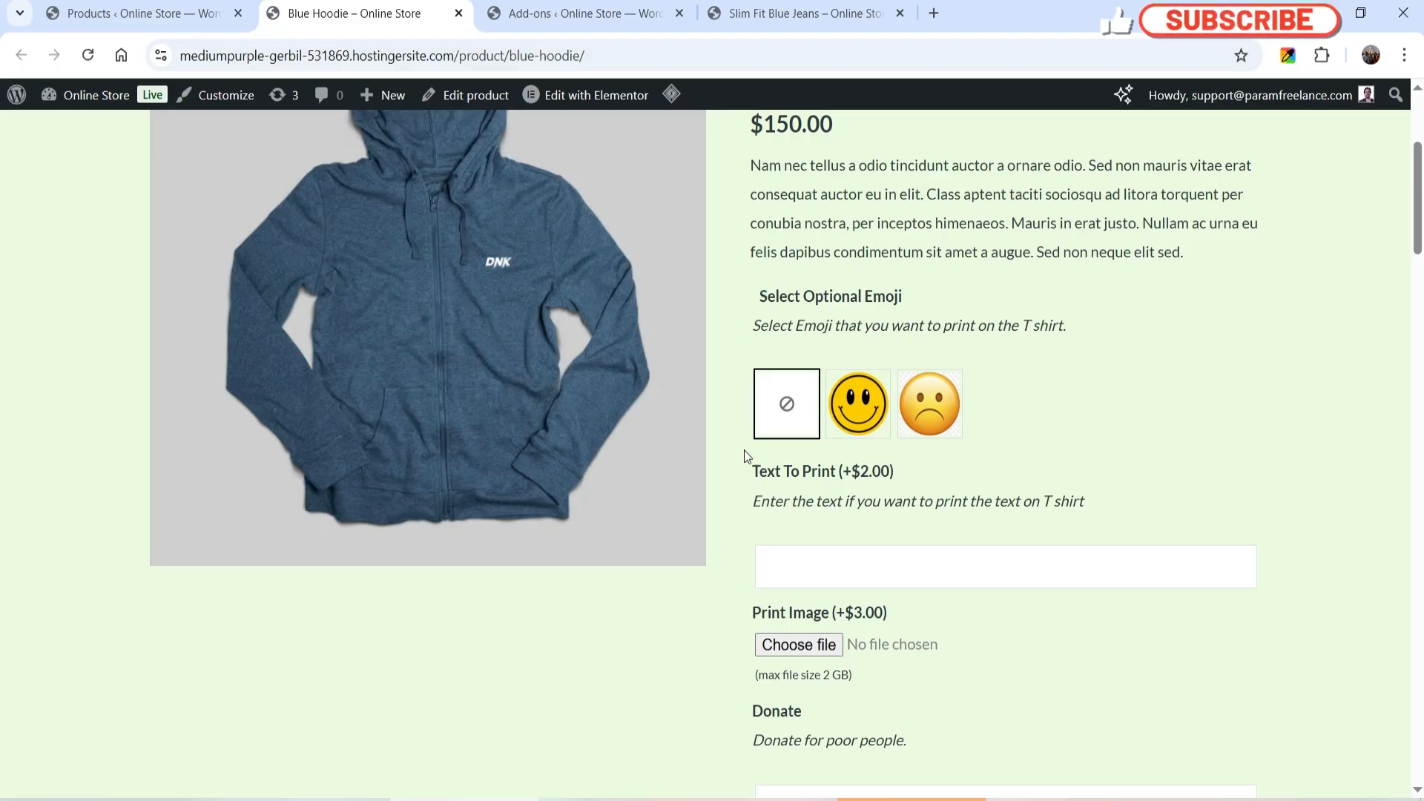
left_click(859, 403)
scroll(1093, 355, "down", 2)
scroll(1192, 378, "down", 2)
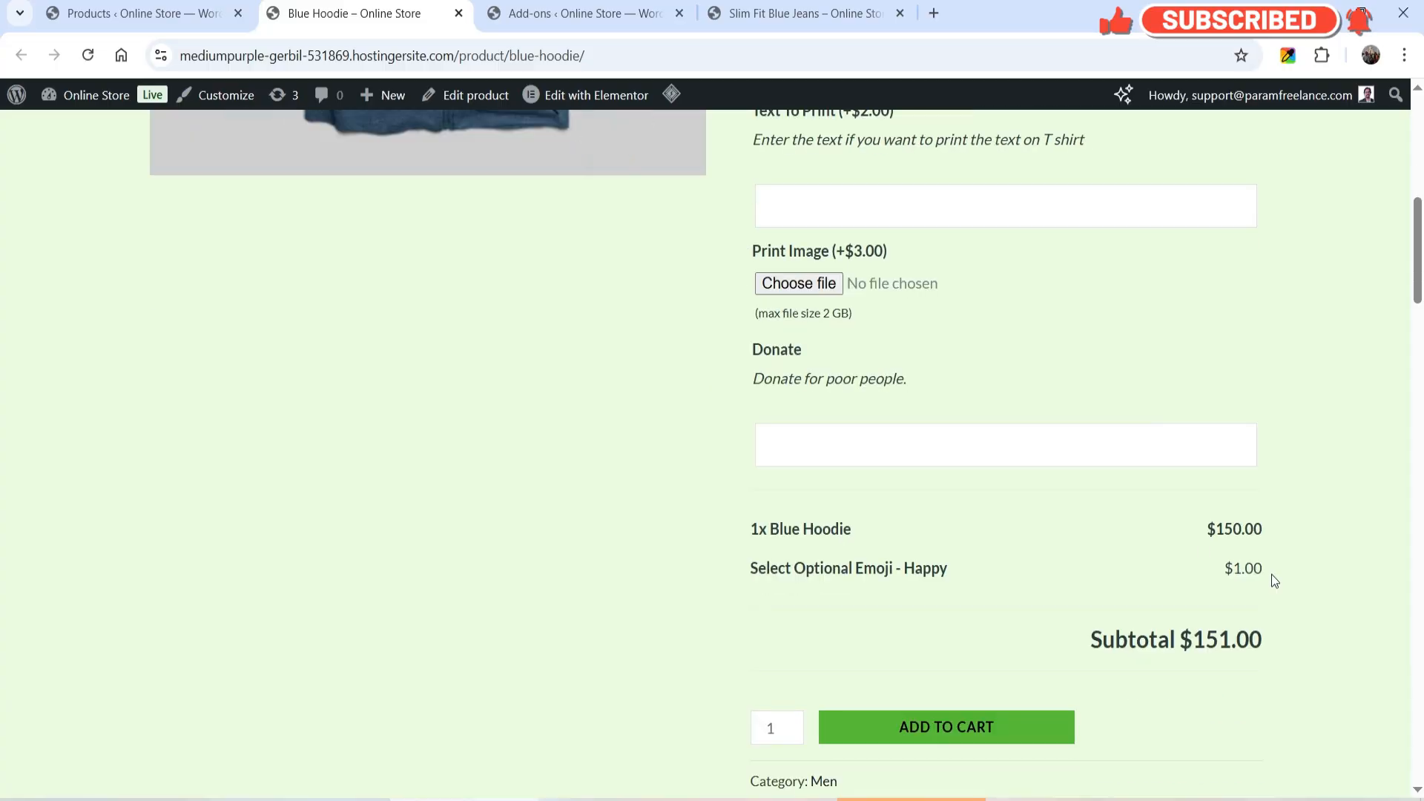
scroll(1245, 566, "up", 5)
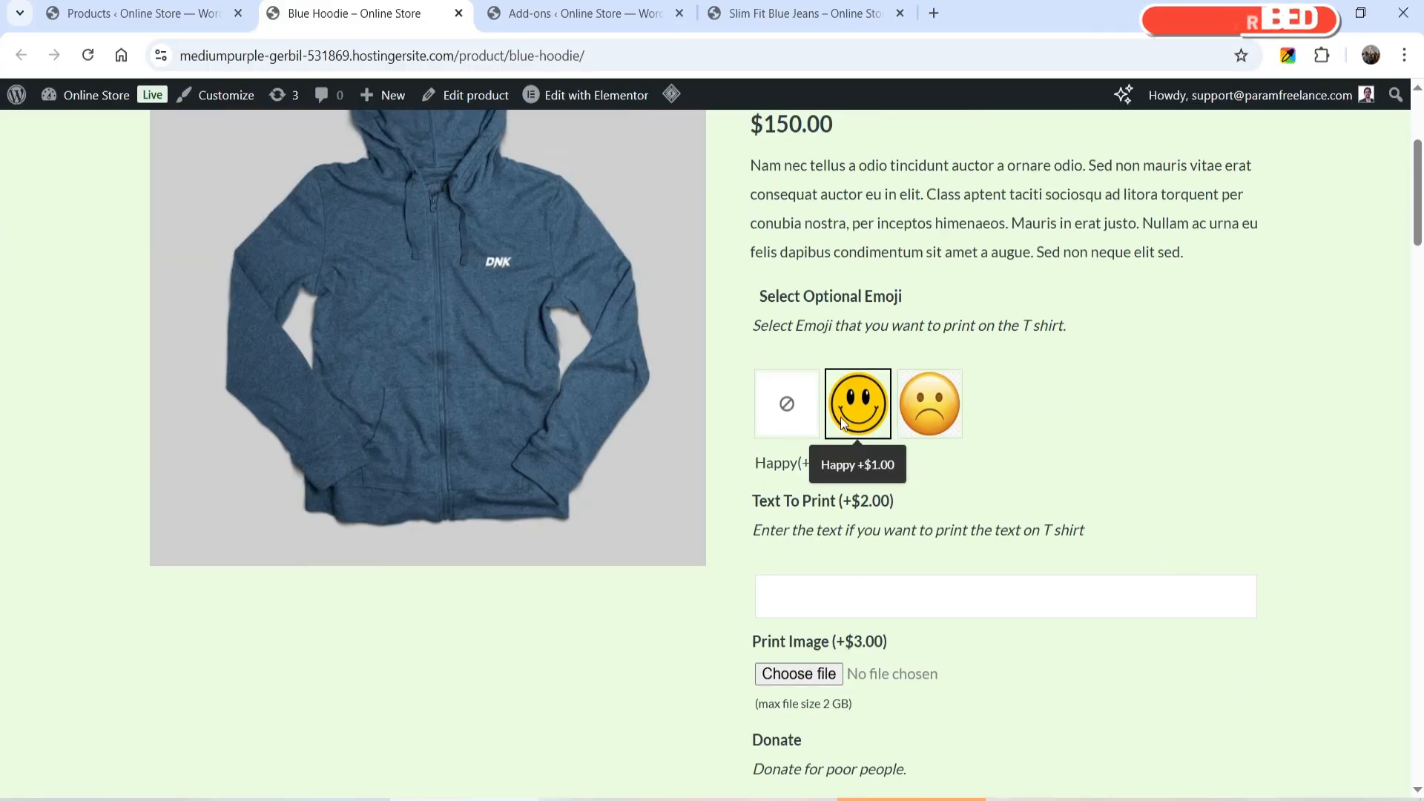
- Choose the Sad emoji as the Blue Hoodie's optional emoji and check the price summary
left_click(957, 415)
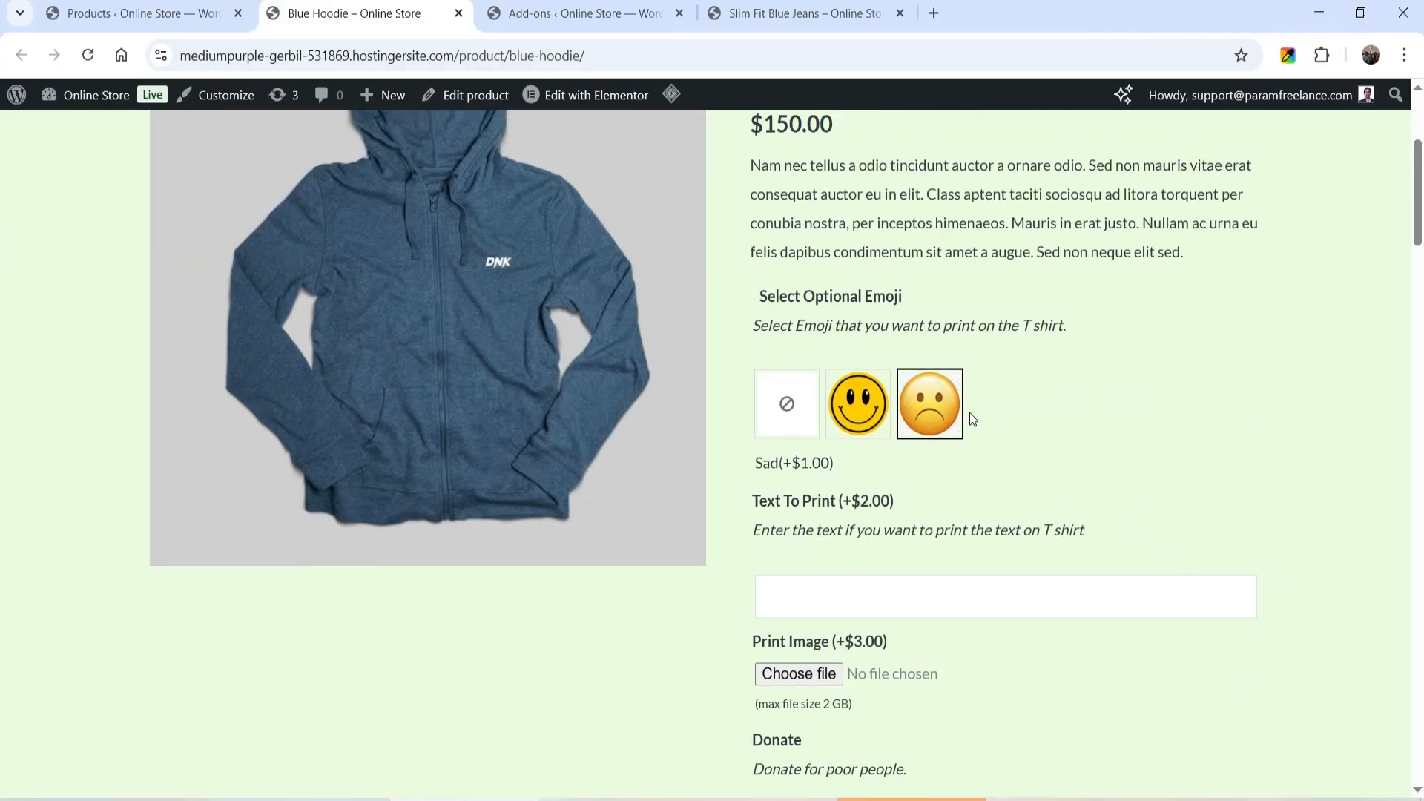
scroll(1038, 404, "down", 4)
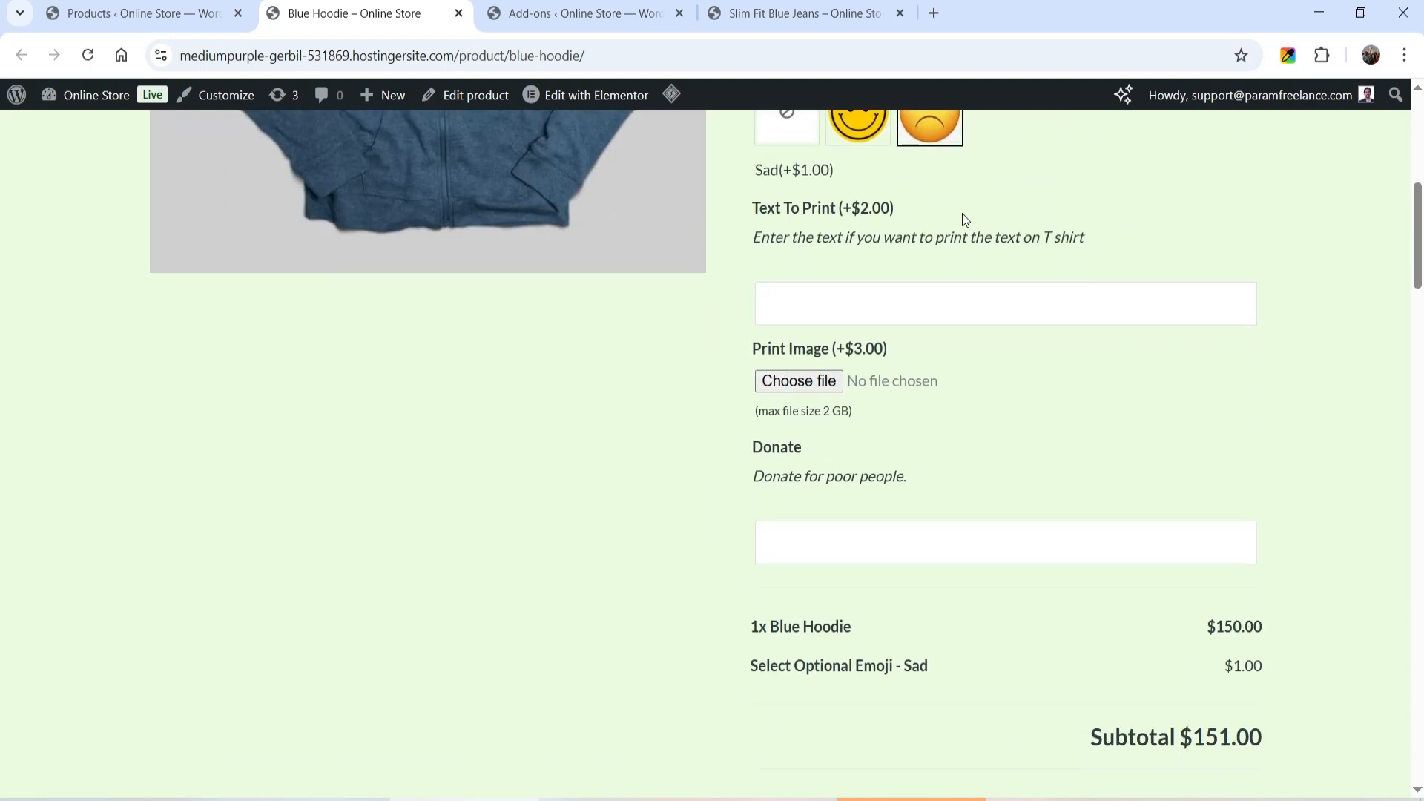
scroll(1380, 423, "up", 1)
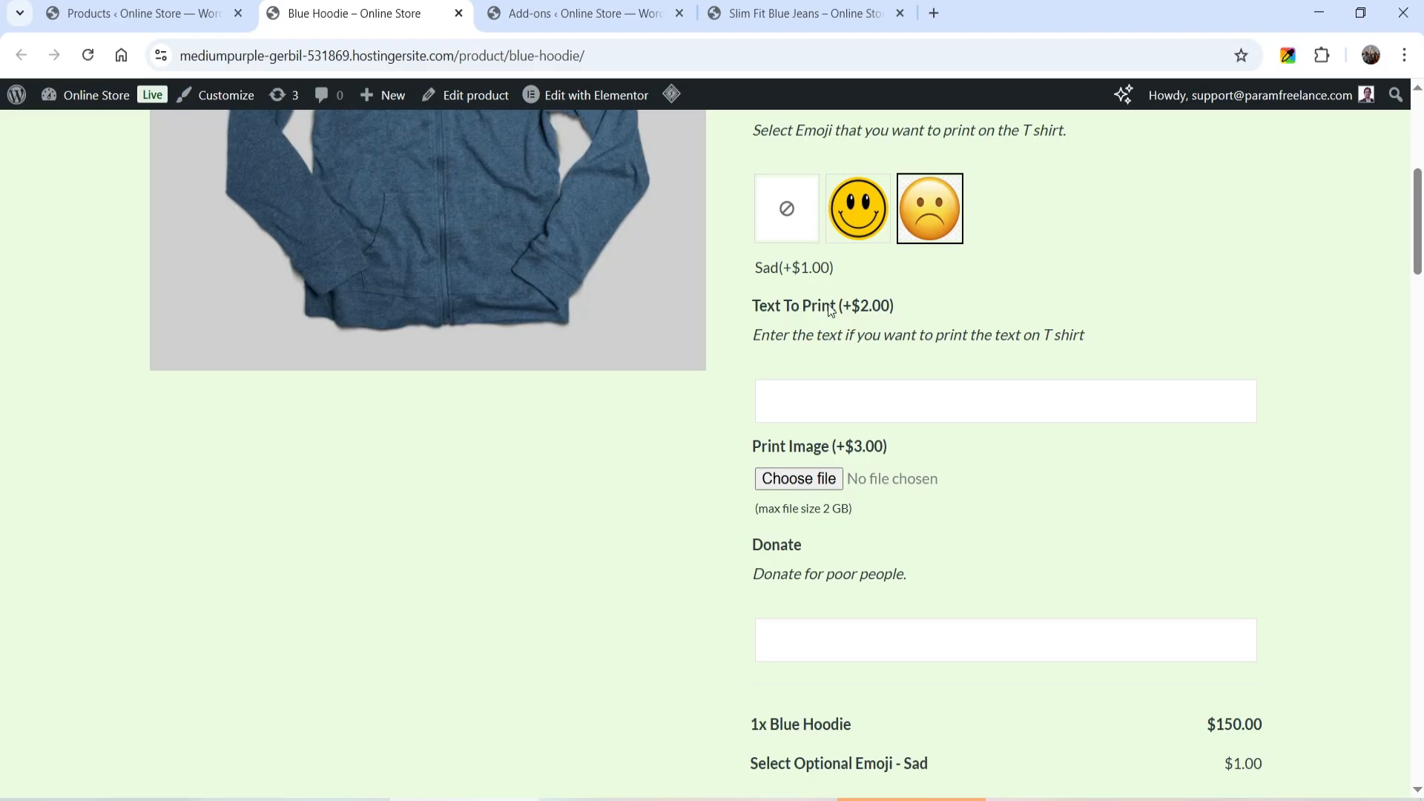
- Enter the person's name as the Blue Hoodie's text to print and check its charge in the price summary
left_click(800, 394)
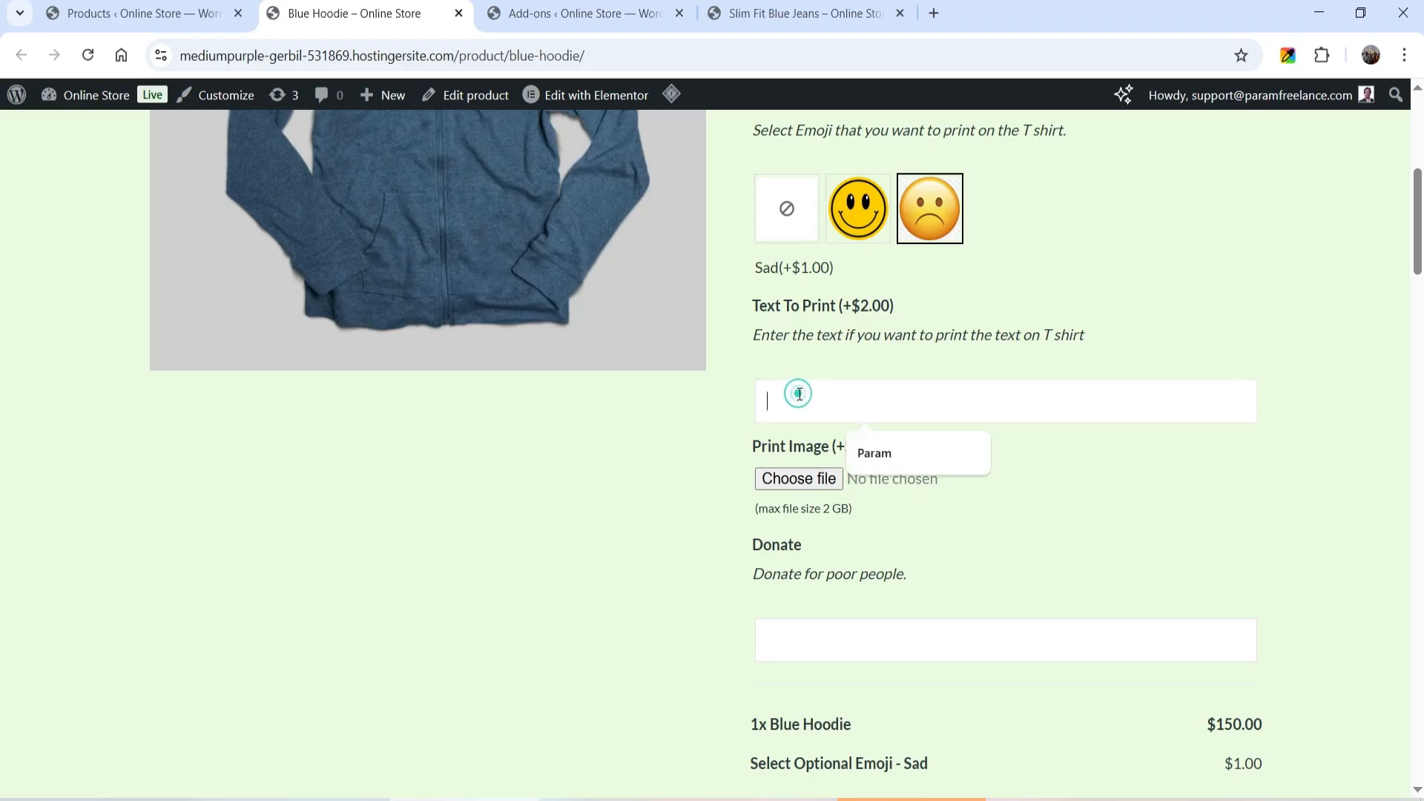
type("Param")
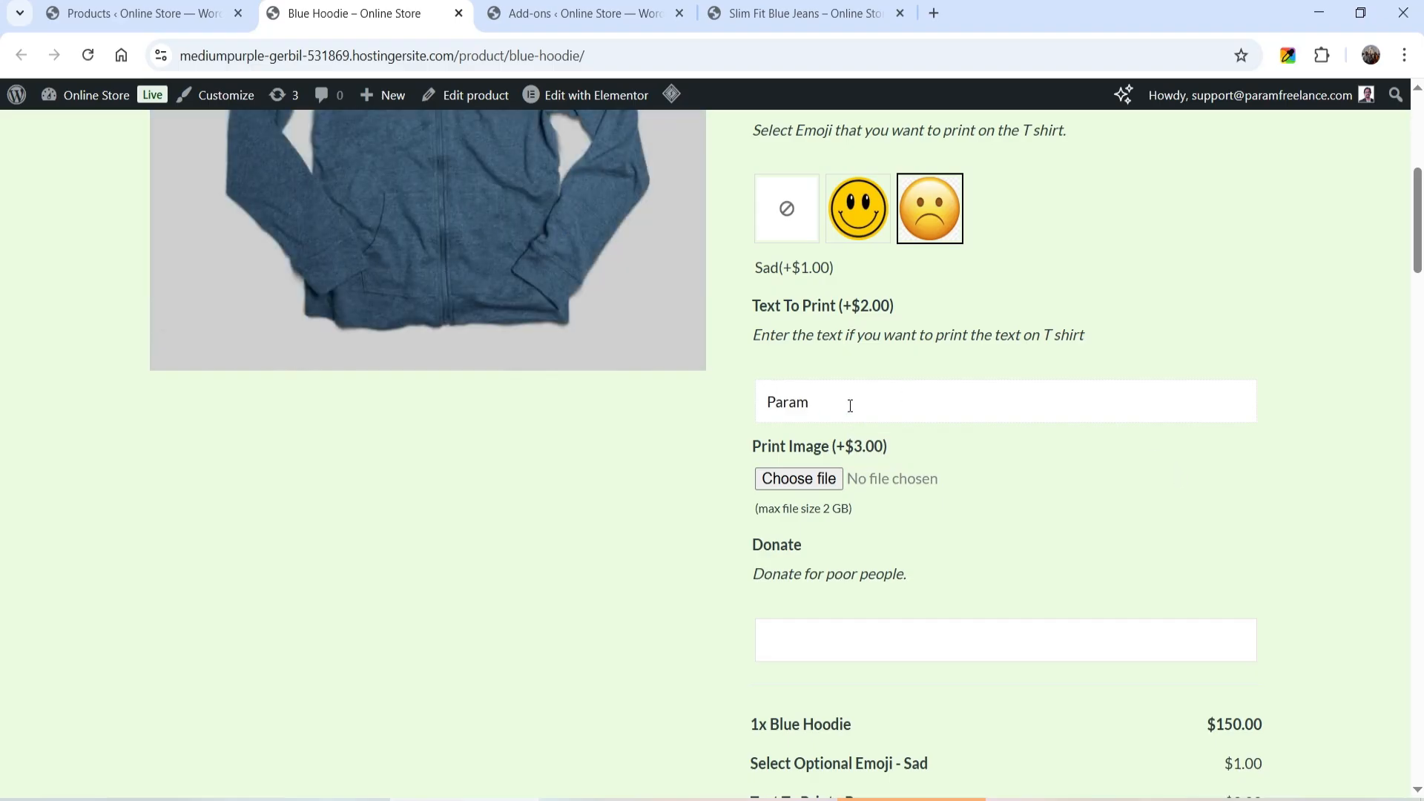
scroll(1291, 407, "down", 4)
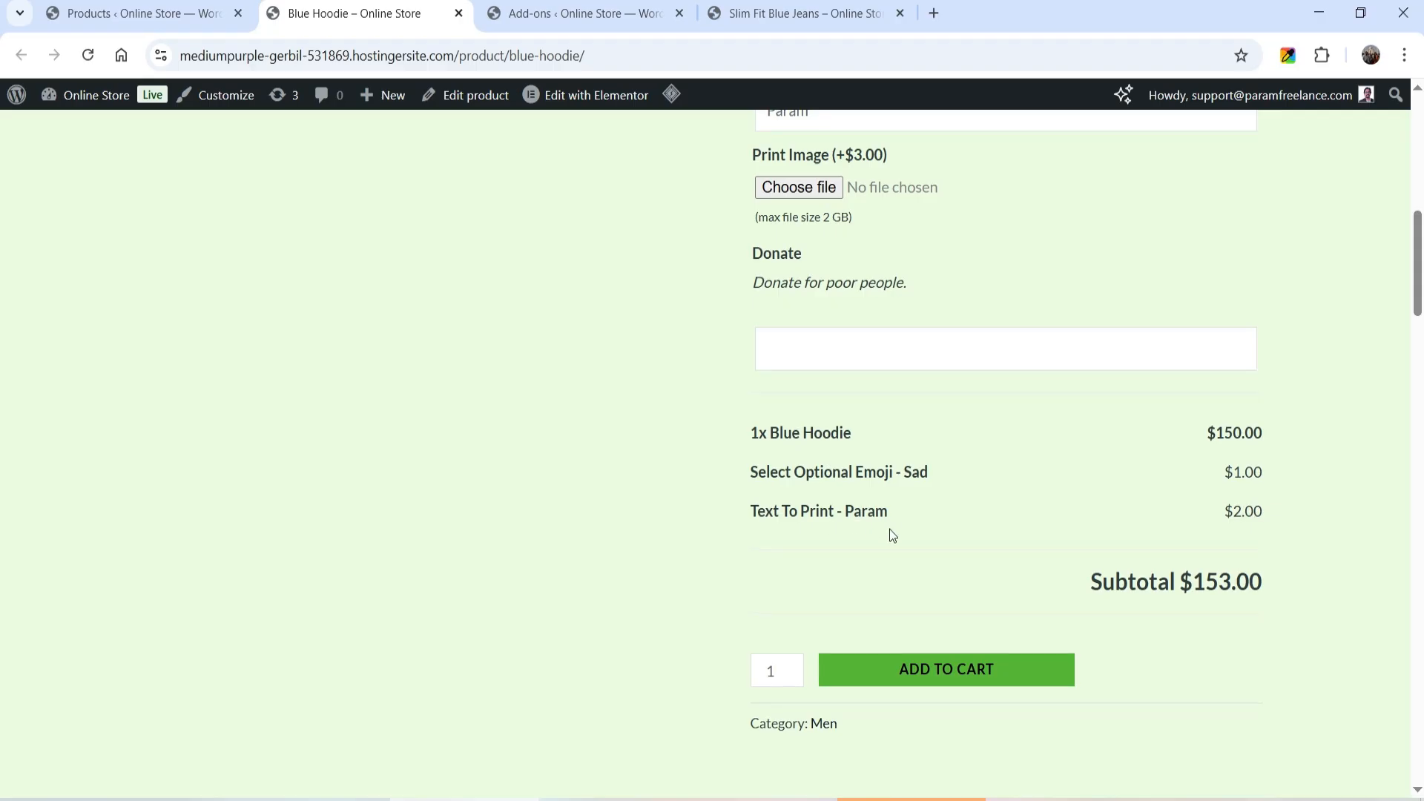
scroll(892, 534, "up", 4)
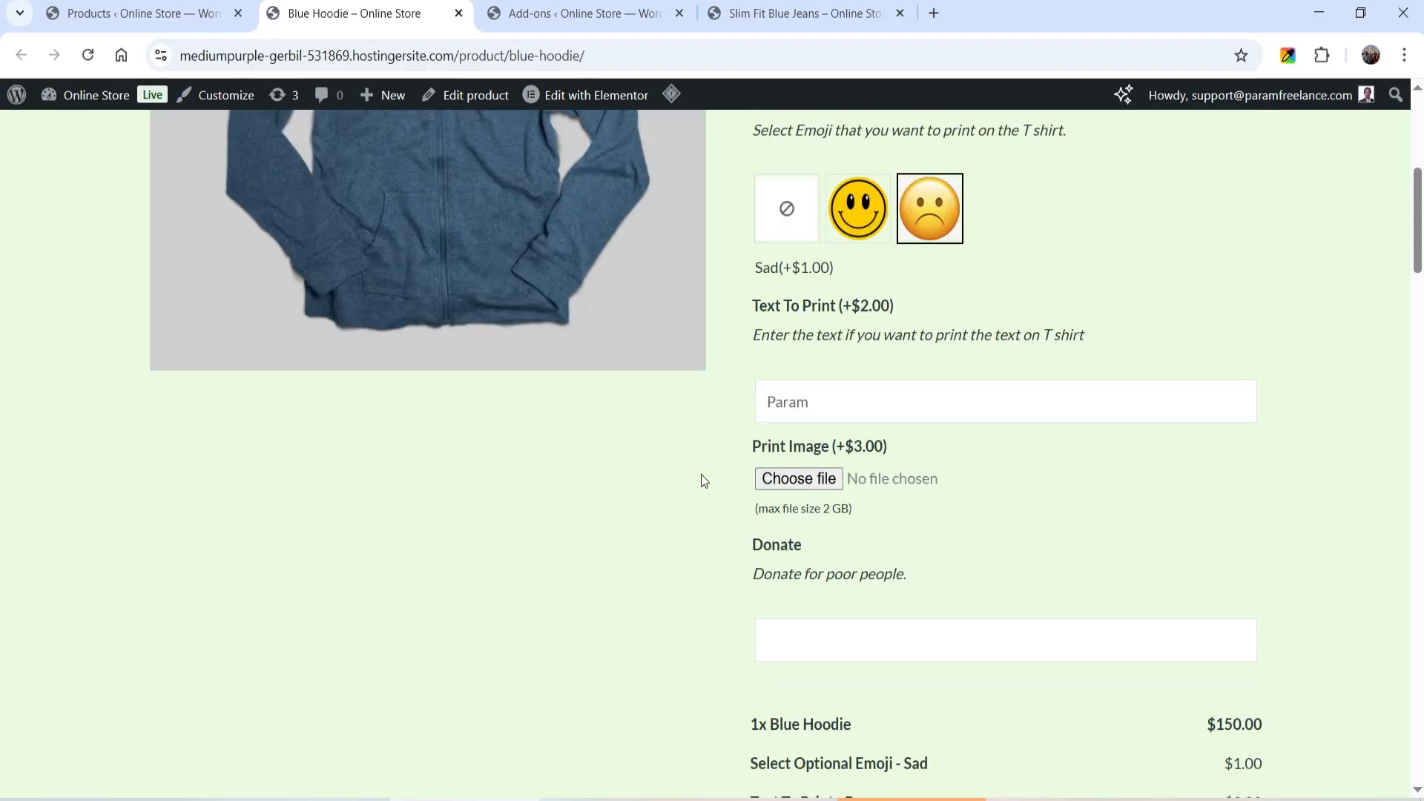
- Attach PM-1.png from the Desktop as the Blue Hoodie's print image and check the price summary
left_click(804, 479)
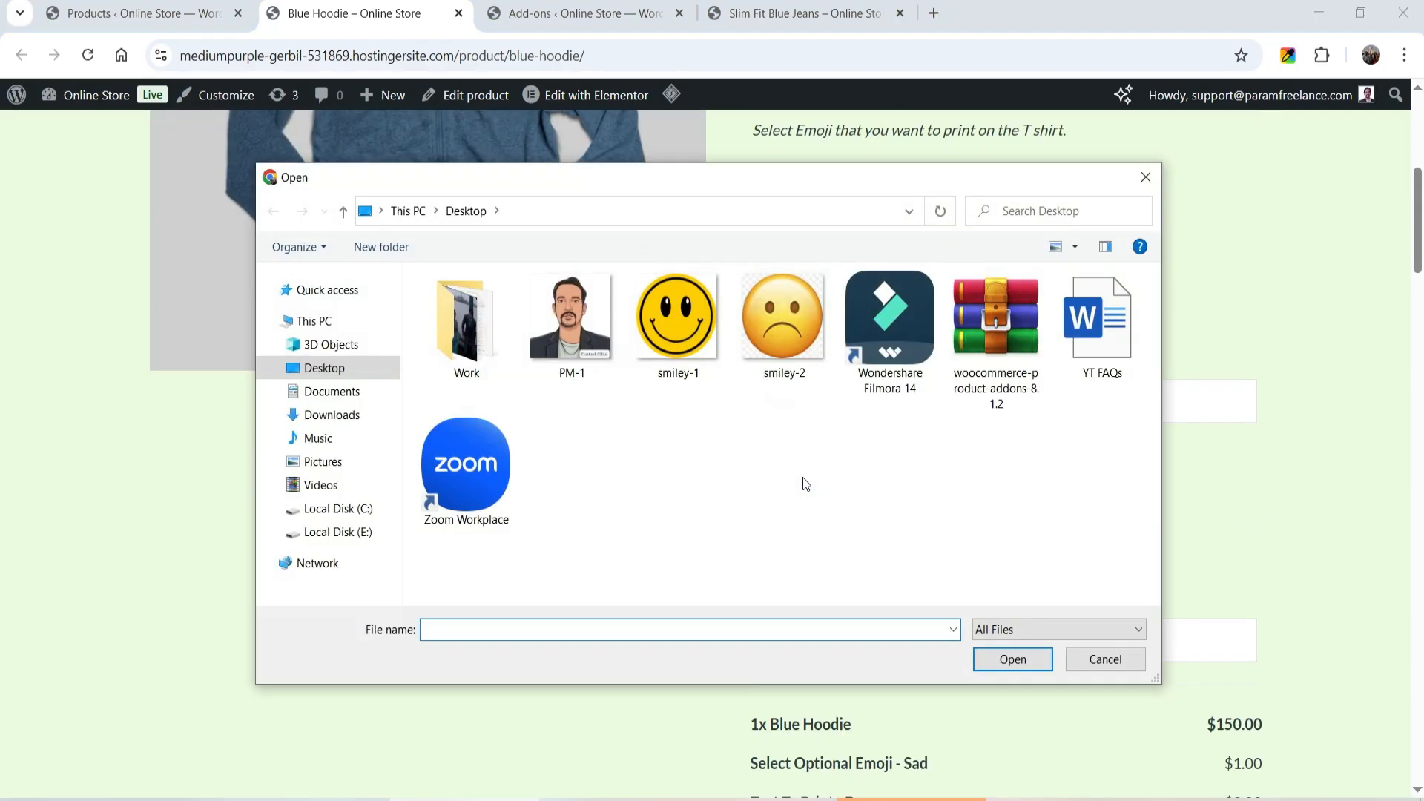
double_click(571, 319)
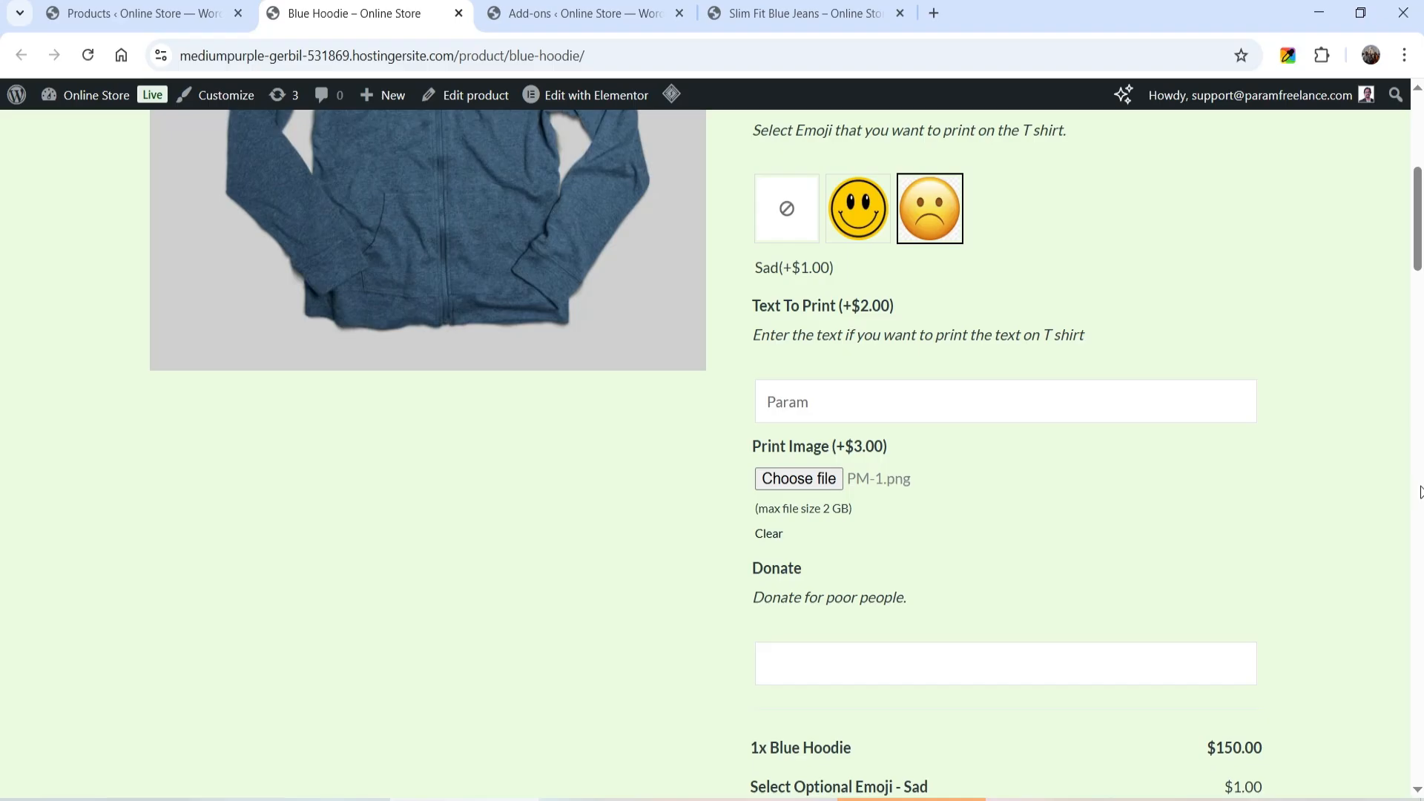
scroll(1238, 673, "down", 3)
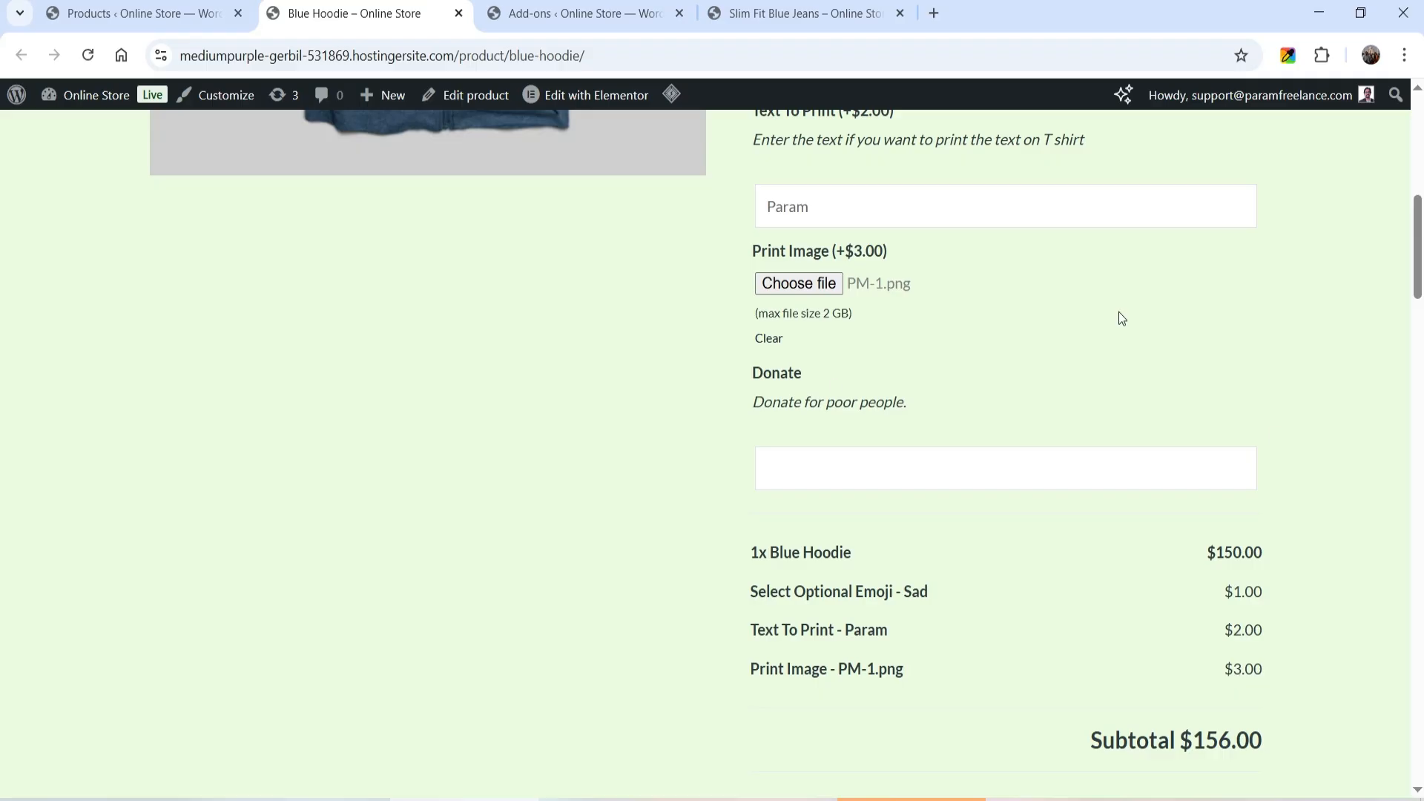
- Set the Blue Hoodie's donation amount to 5 and review the subtotal
left_click(827, 464)
type("5")
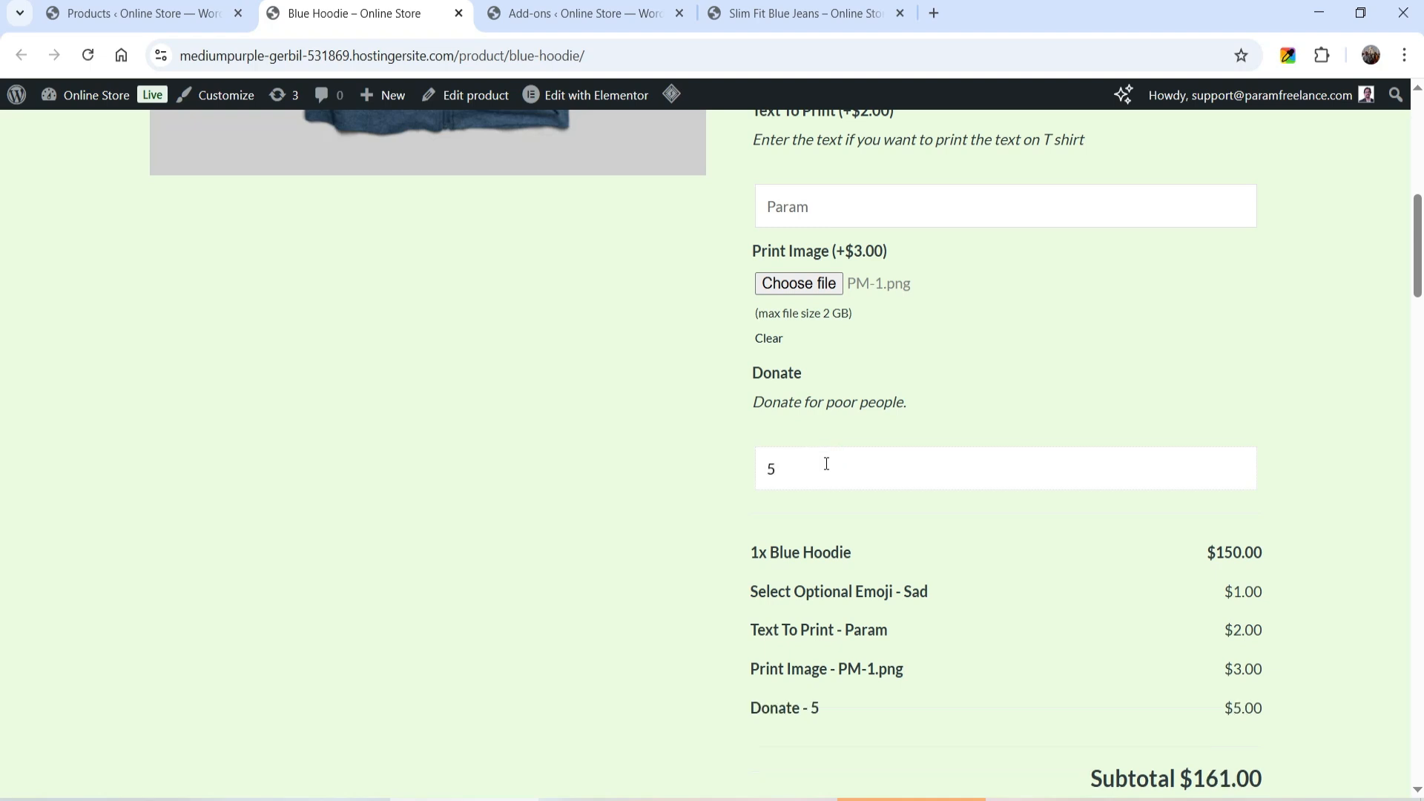
scroll(1383, 461, "down", 2)
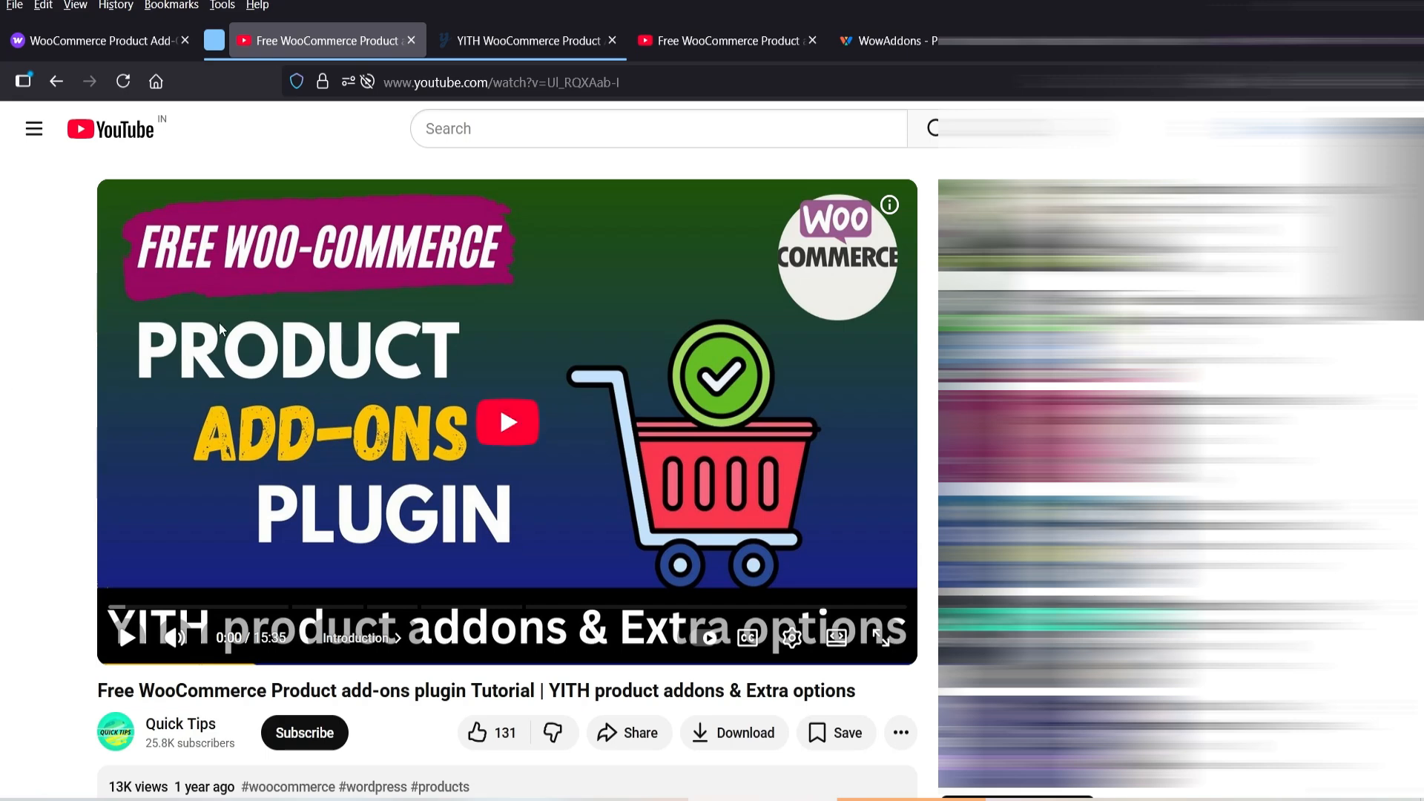
- Compare alternative add-on plugins using the YITH product page, the WowAddons tutorial video page and the WowAddons overview page
left_click(489, 43)
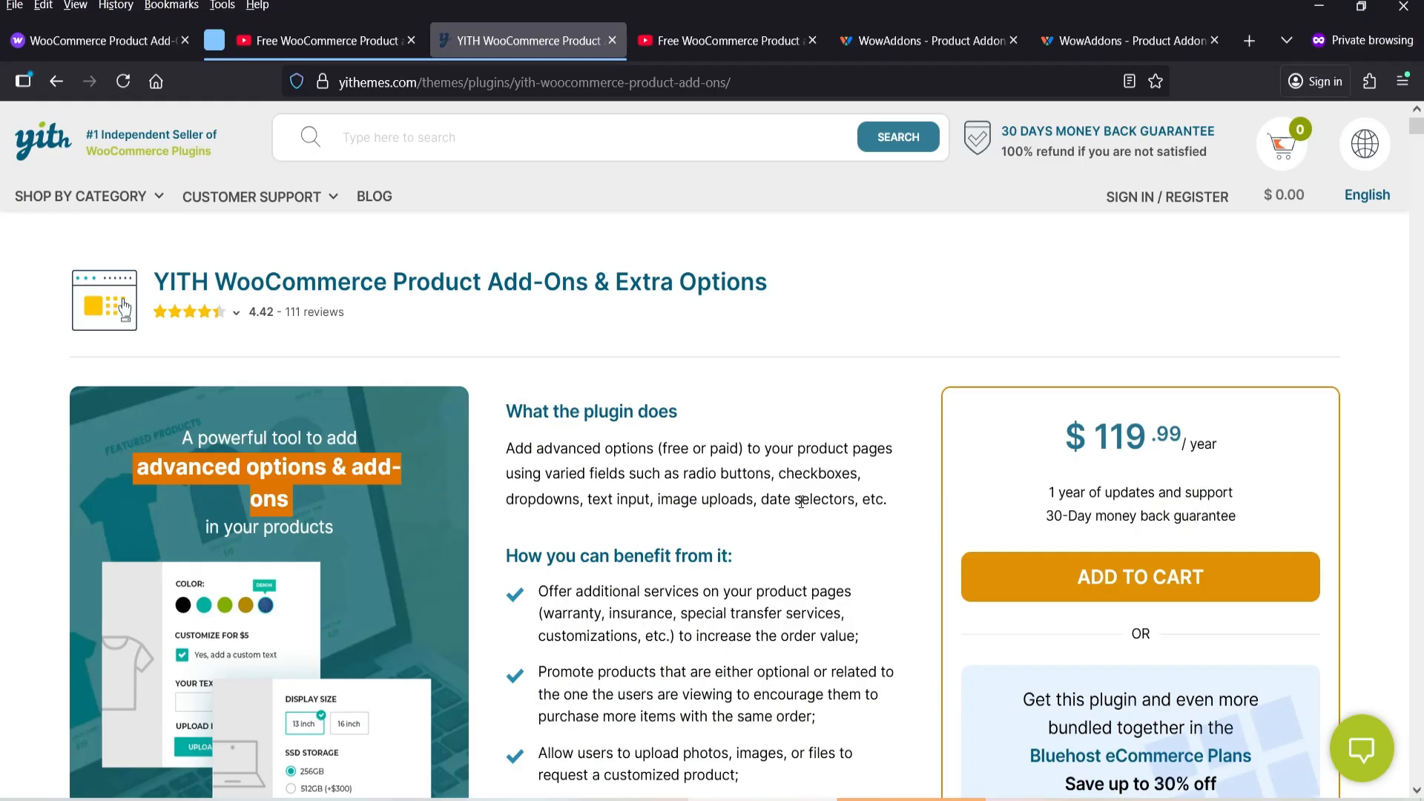
left_click(729, 41)
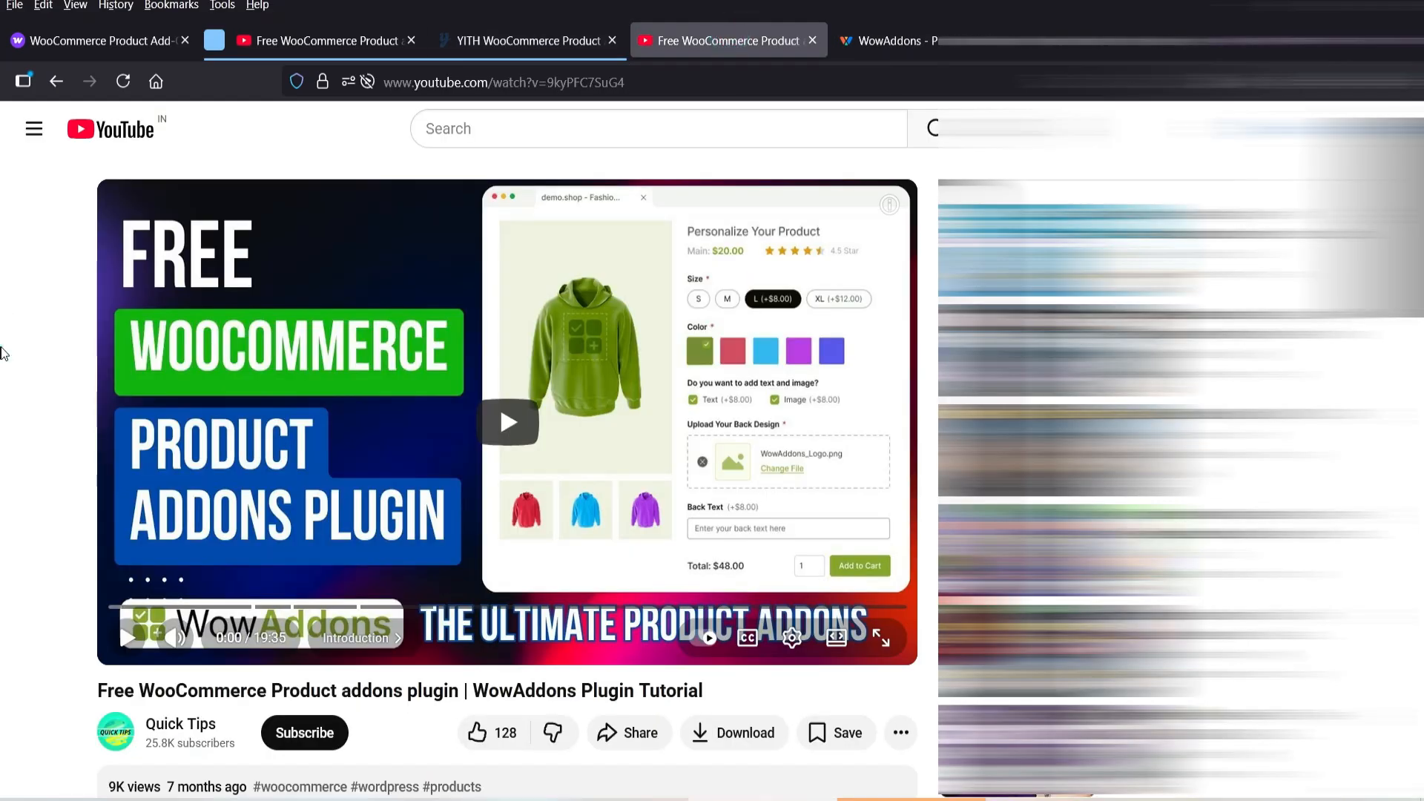
left_click(910, 40)
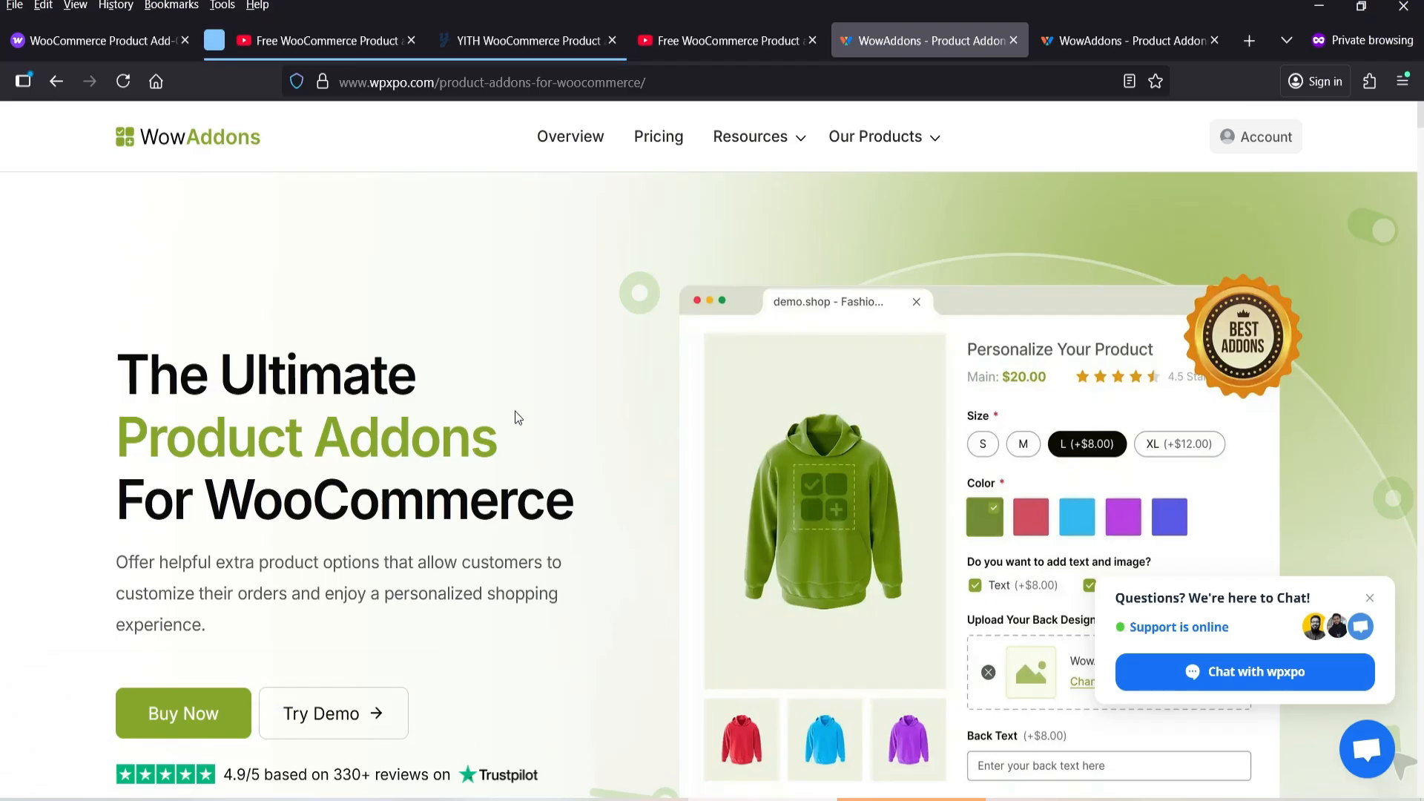
- Review the WowAddons pricing plans and the features included in each
left_click(1104, 45)
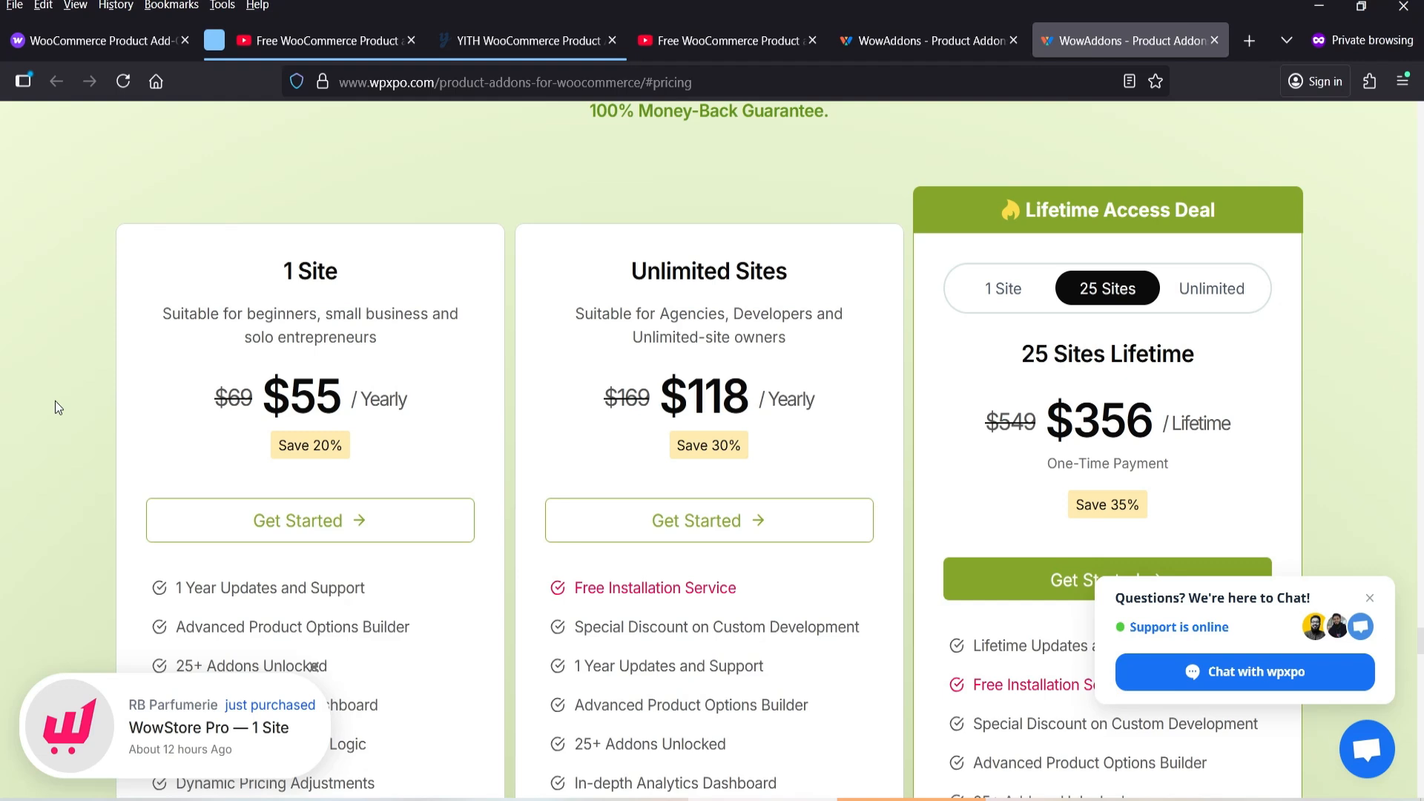
scroll(73, 404, "down", 3)
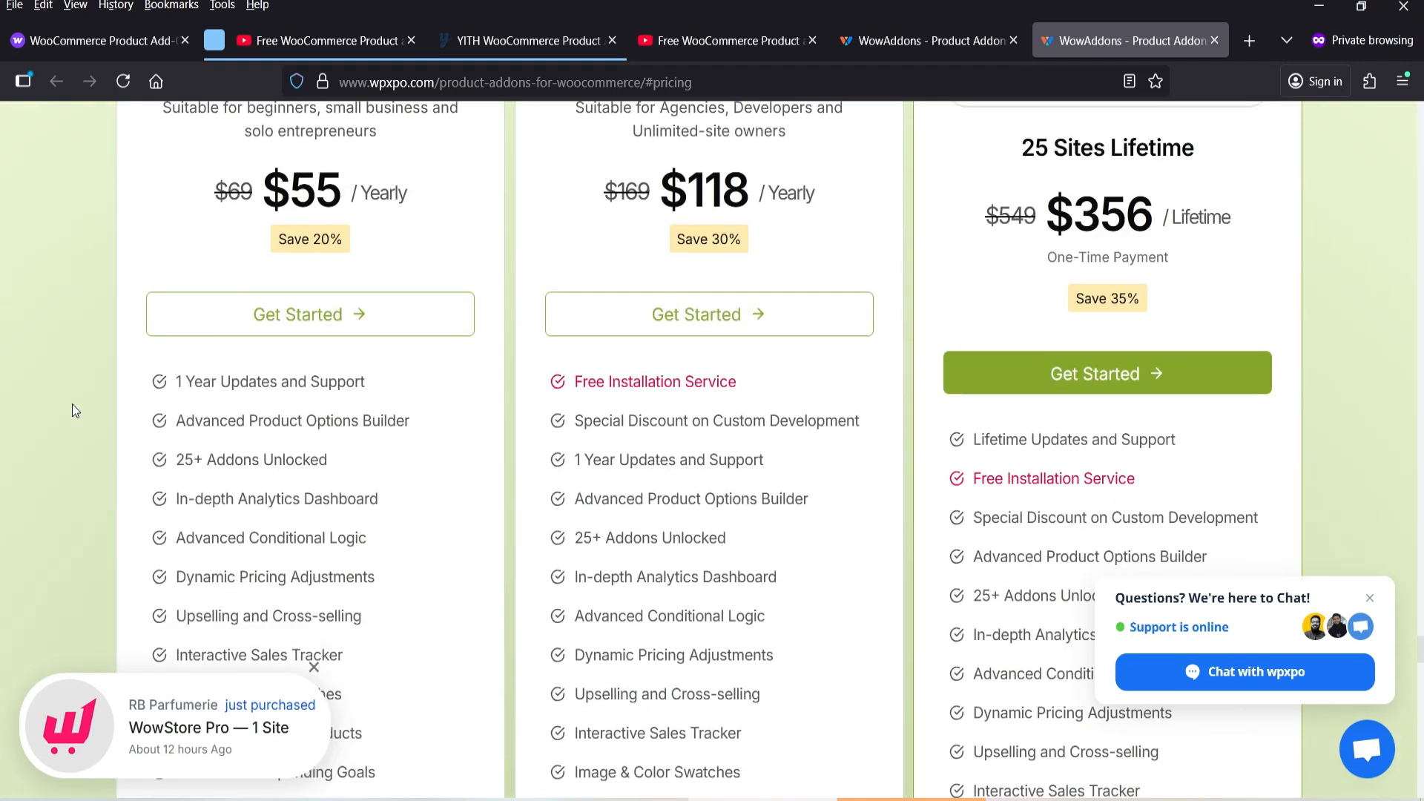
scroll(73, 407, "up", 4)
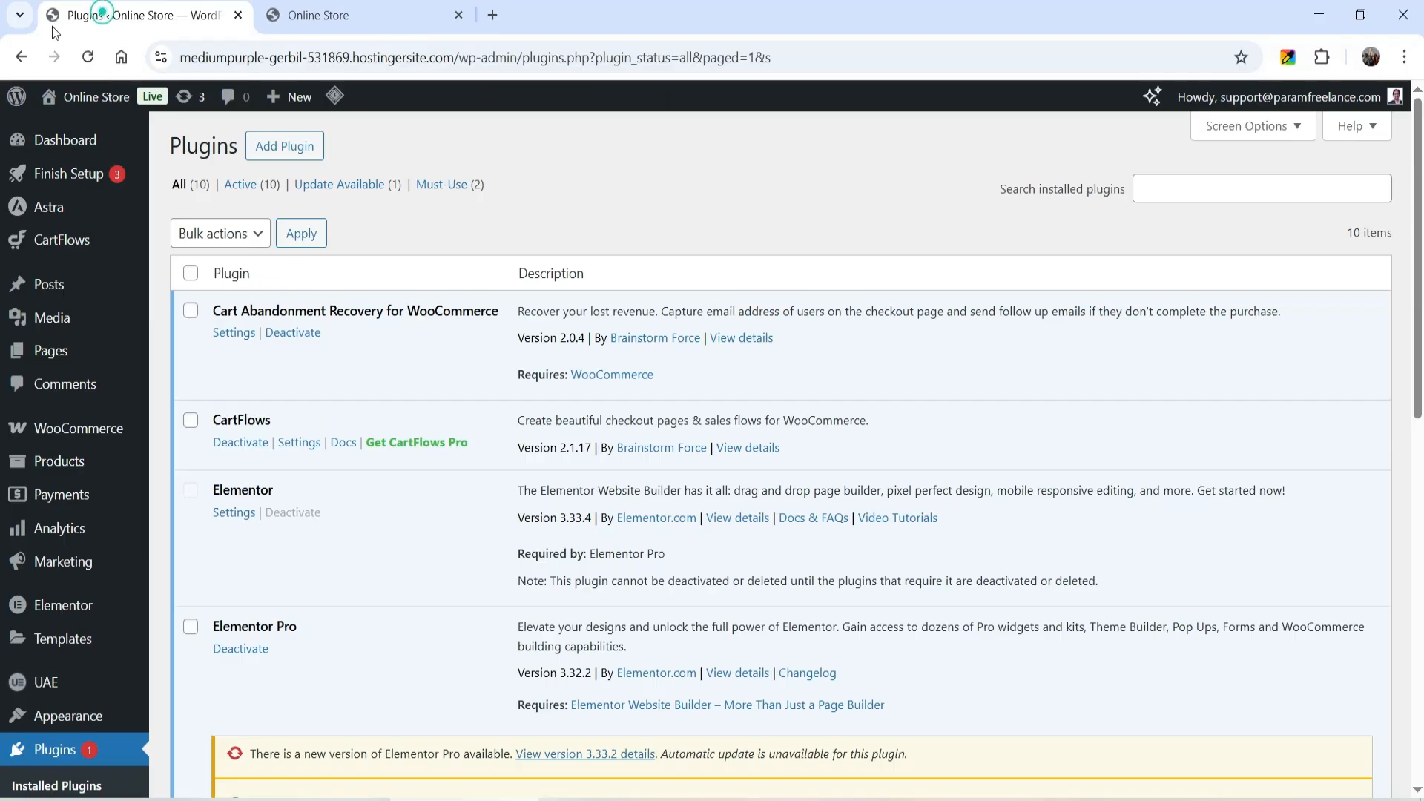
- In the WordPress admin, upload the woocommerce-product-addons-8.1.2 zip file, then install and activate the plugin
scroll(50, 528, "down", 5)
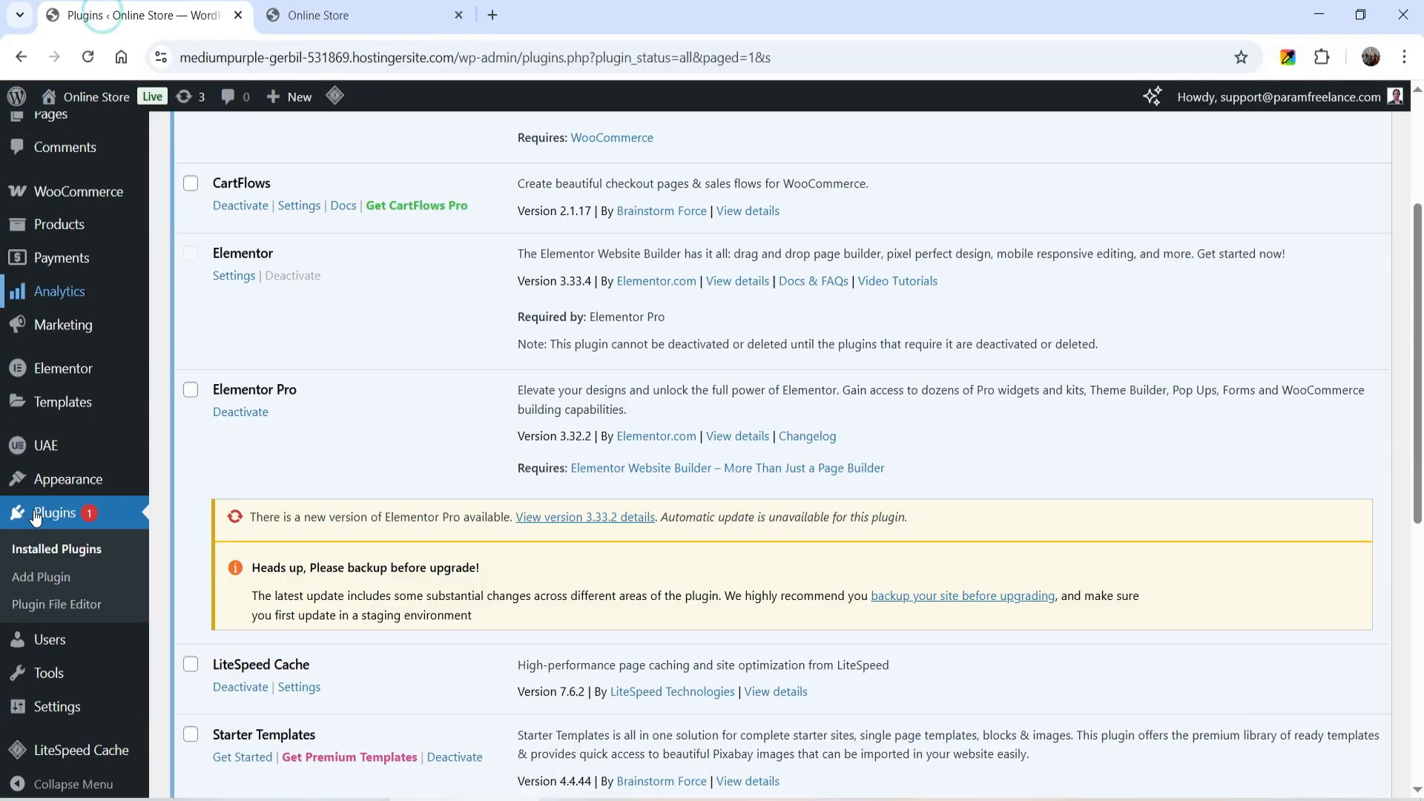
left_click(51, 566)
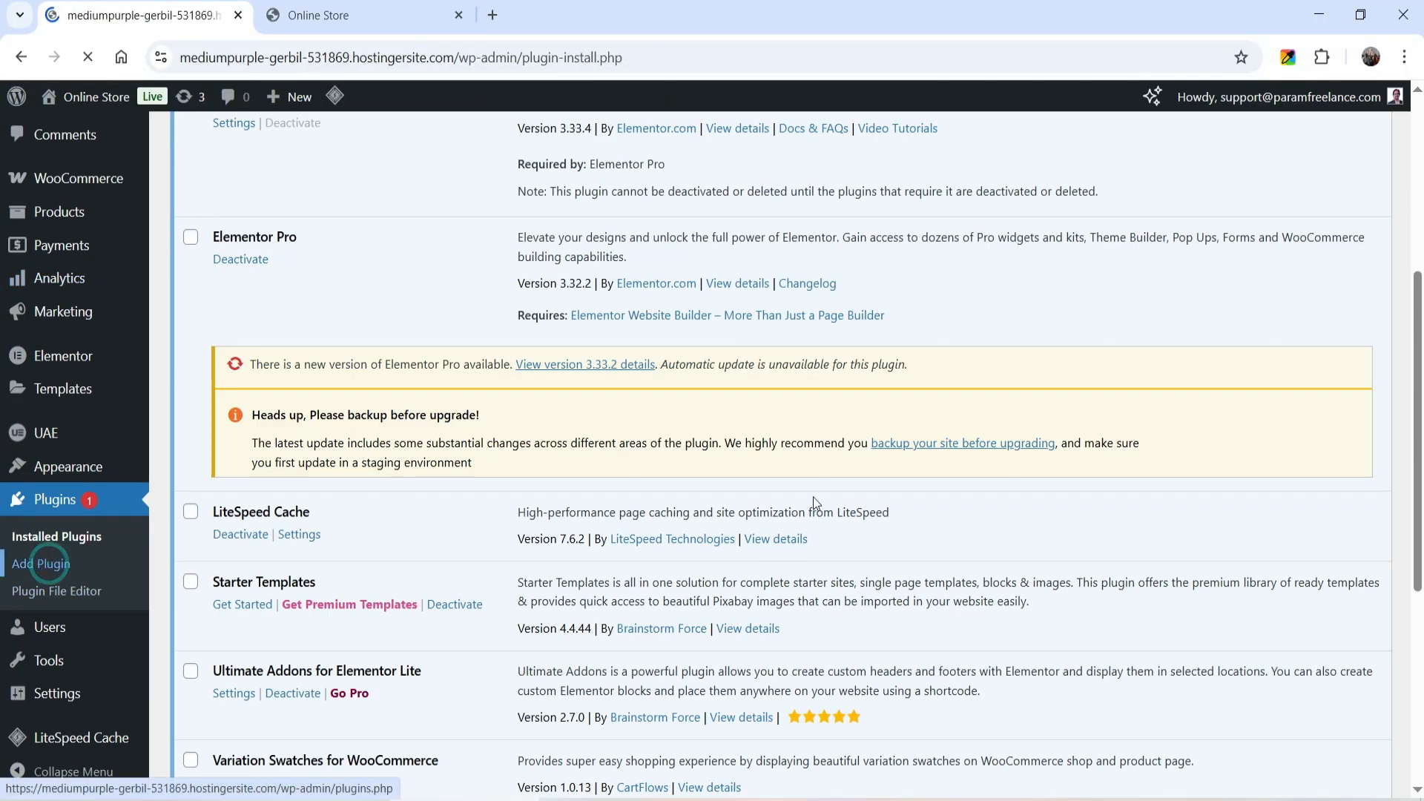
left_click(341, 148)
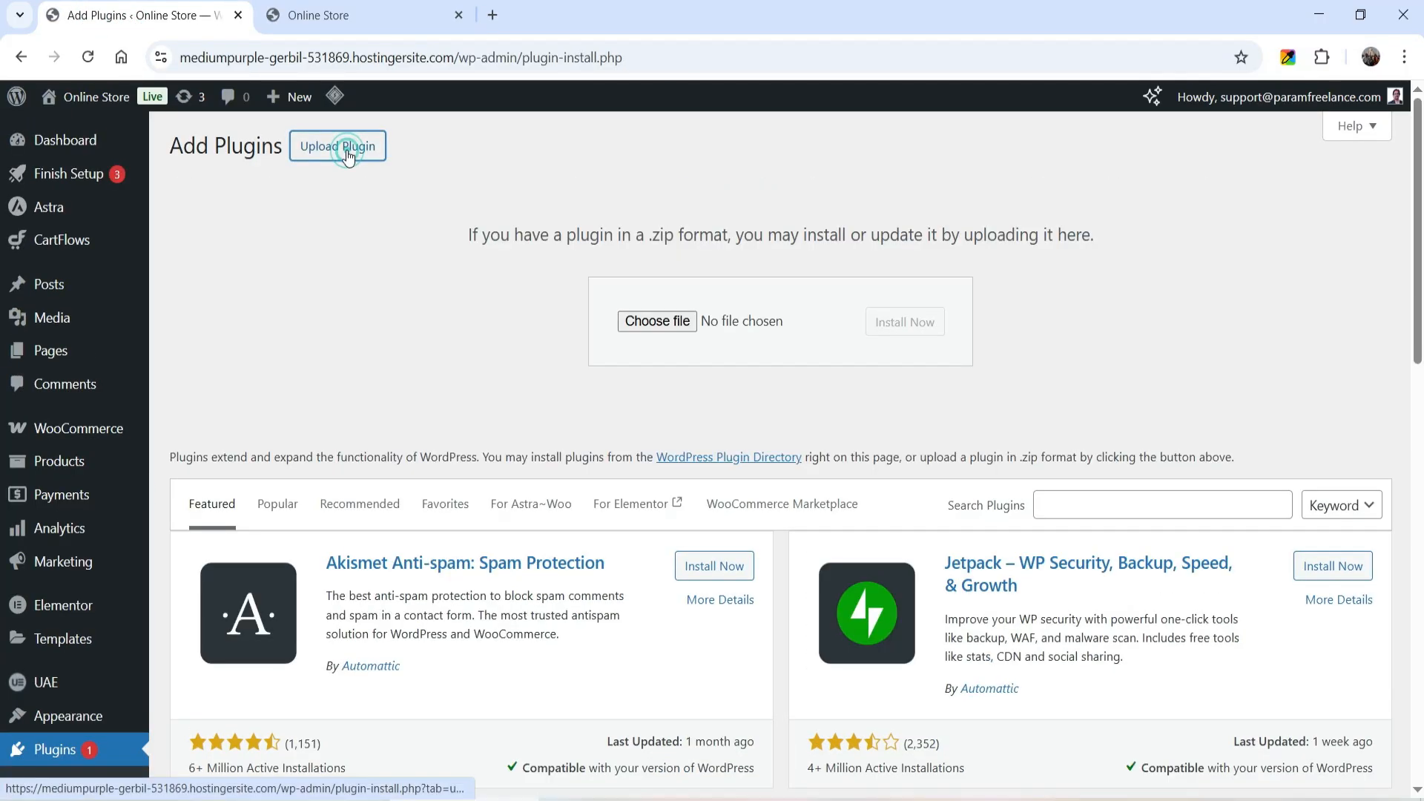
left_click(630, 328)
double_click(578, 346)
left_click(905, 324)
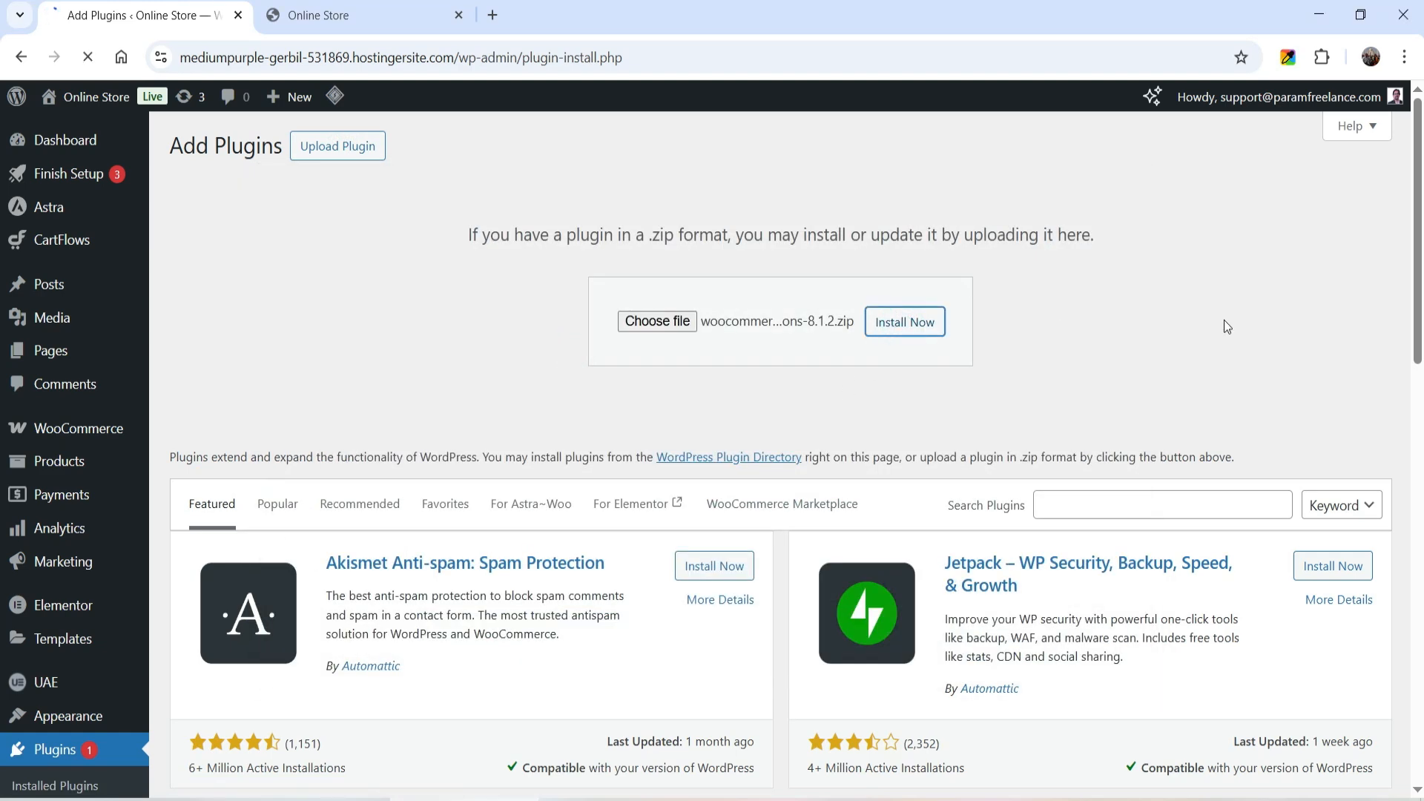
left_click(216, 311)
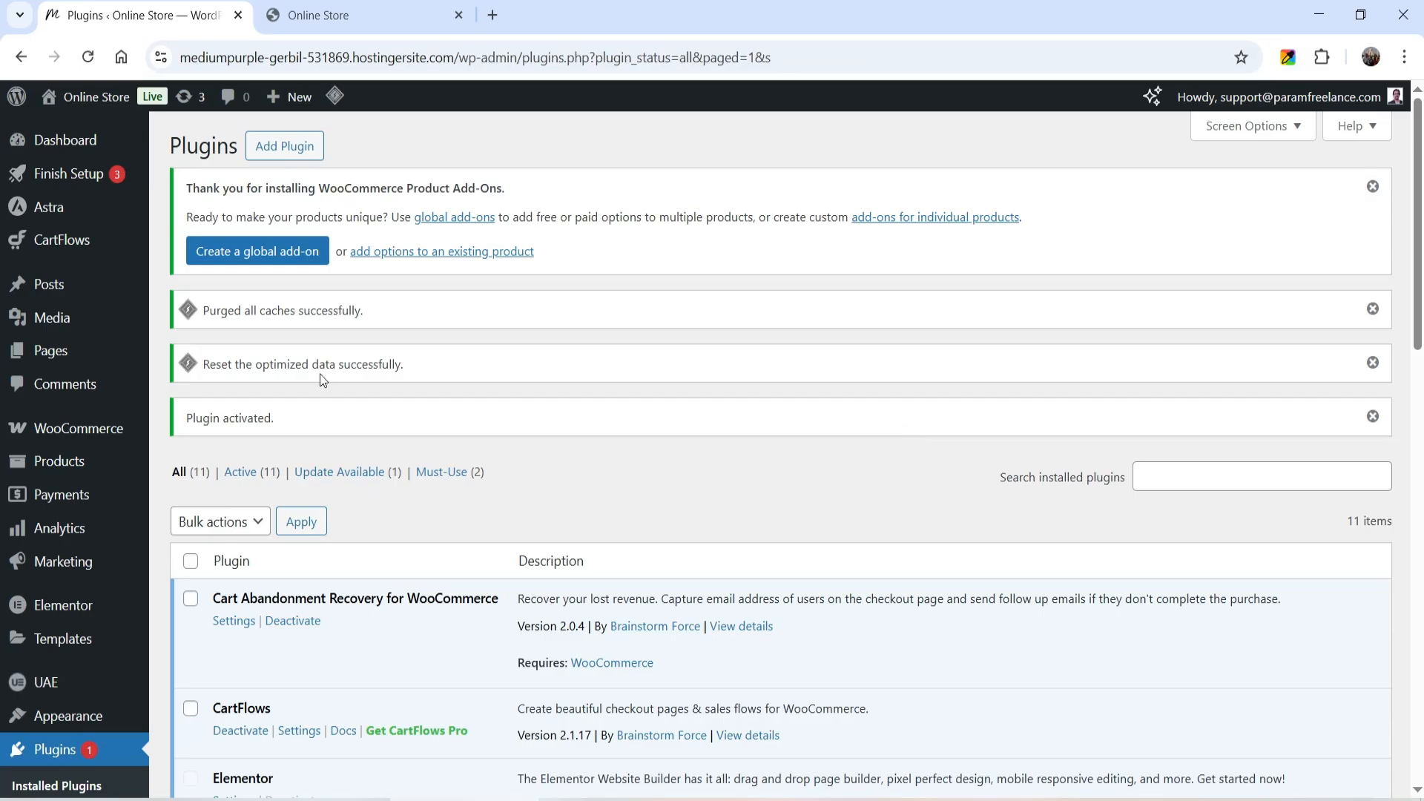
- View the store's global add-ons page and open the list of all products
mouse_move(64, 463)
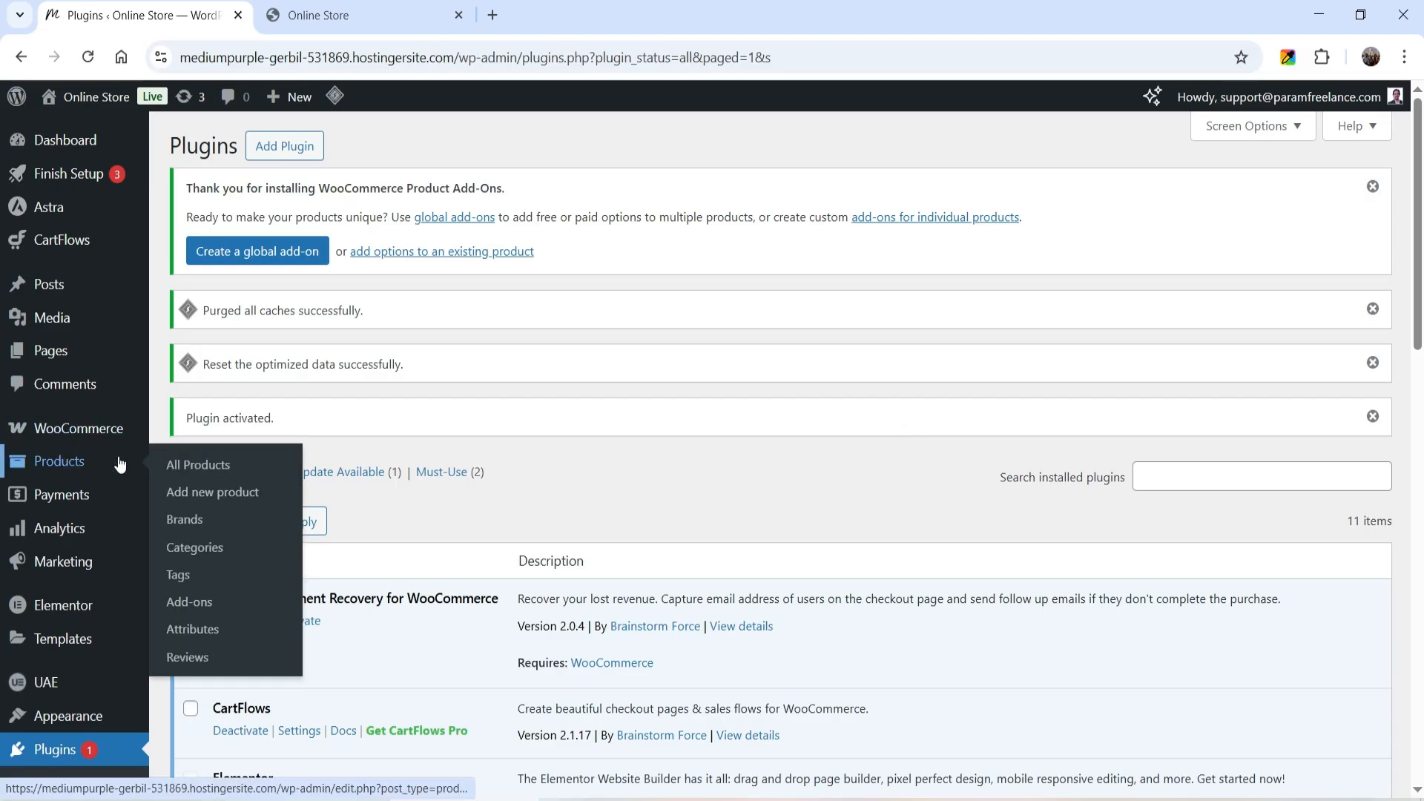
left_click(190, 601)
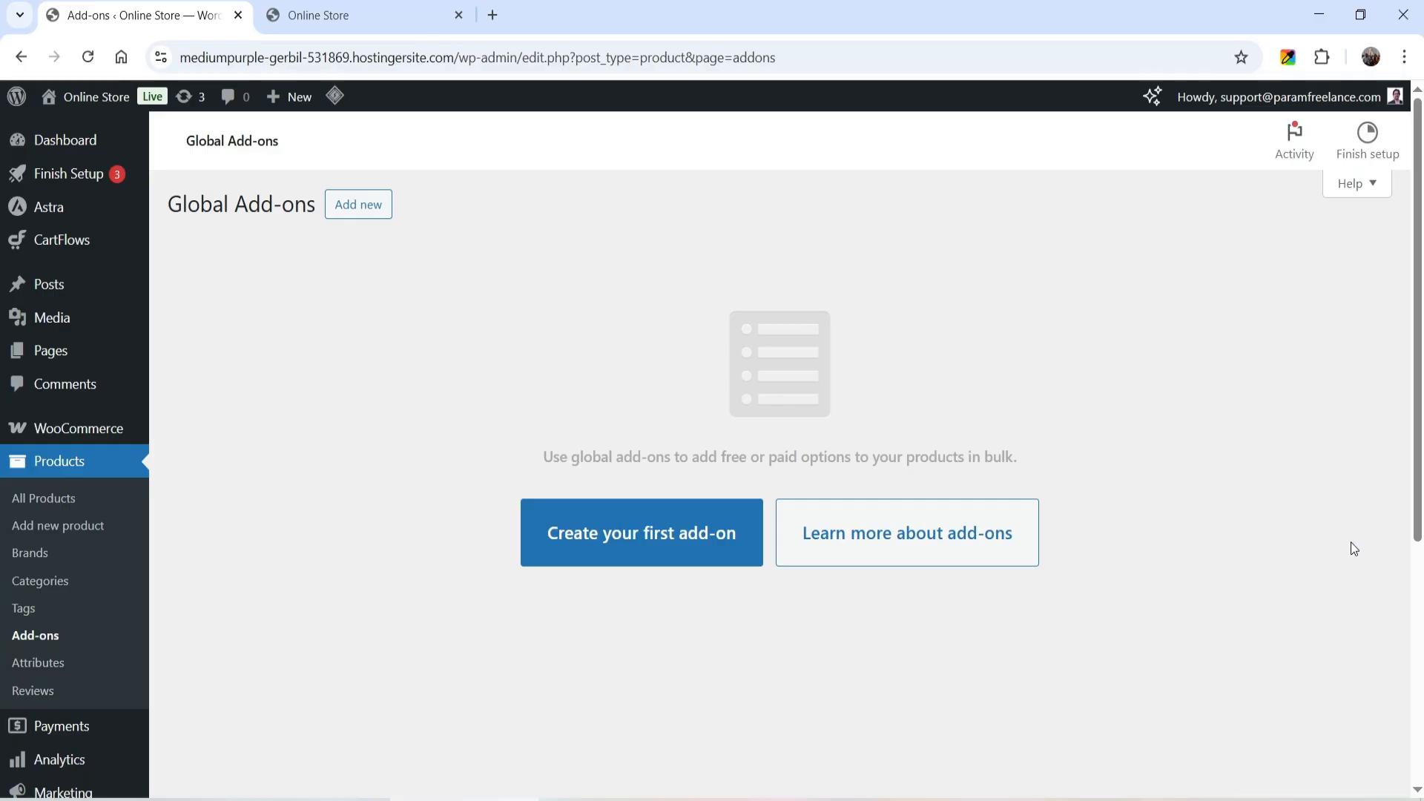
left_click(57, 500)
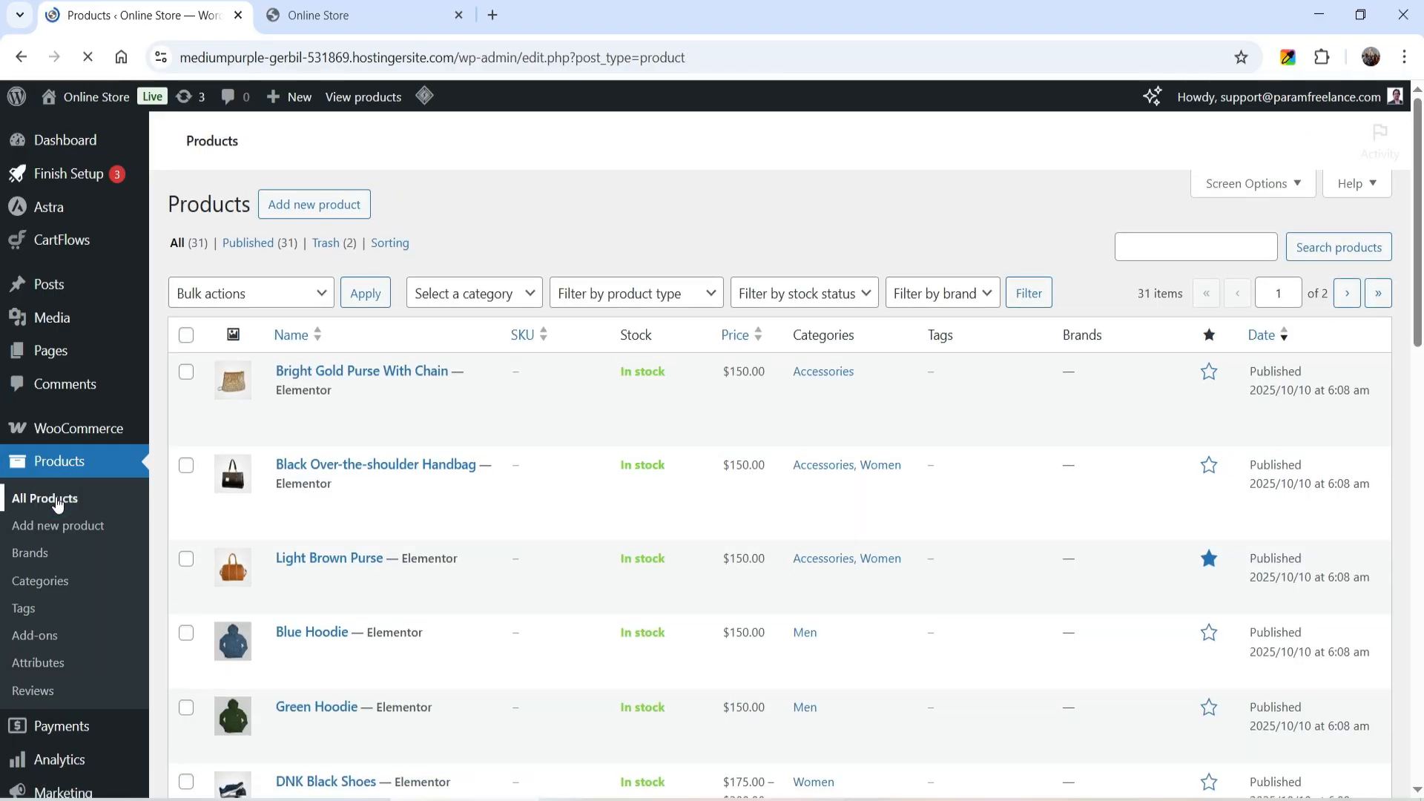
- Find the Blue Hoodie in the product list, open its store page in a new tab and review the product details
scroll(586, 467, "down", 15)
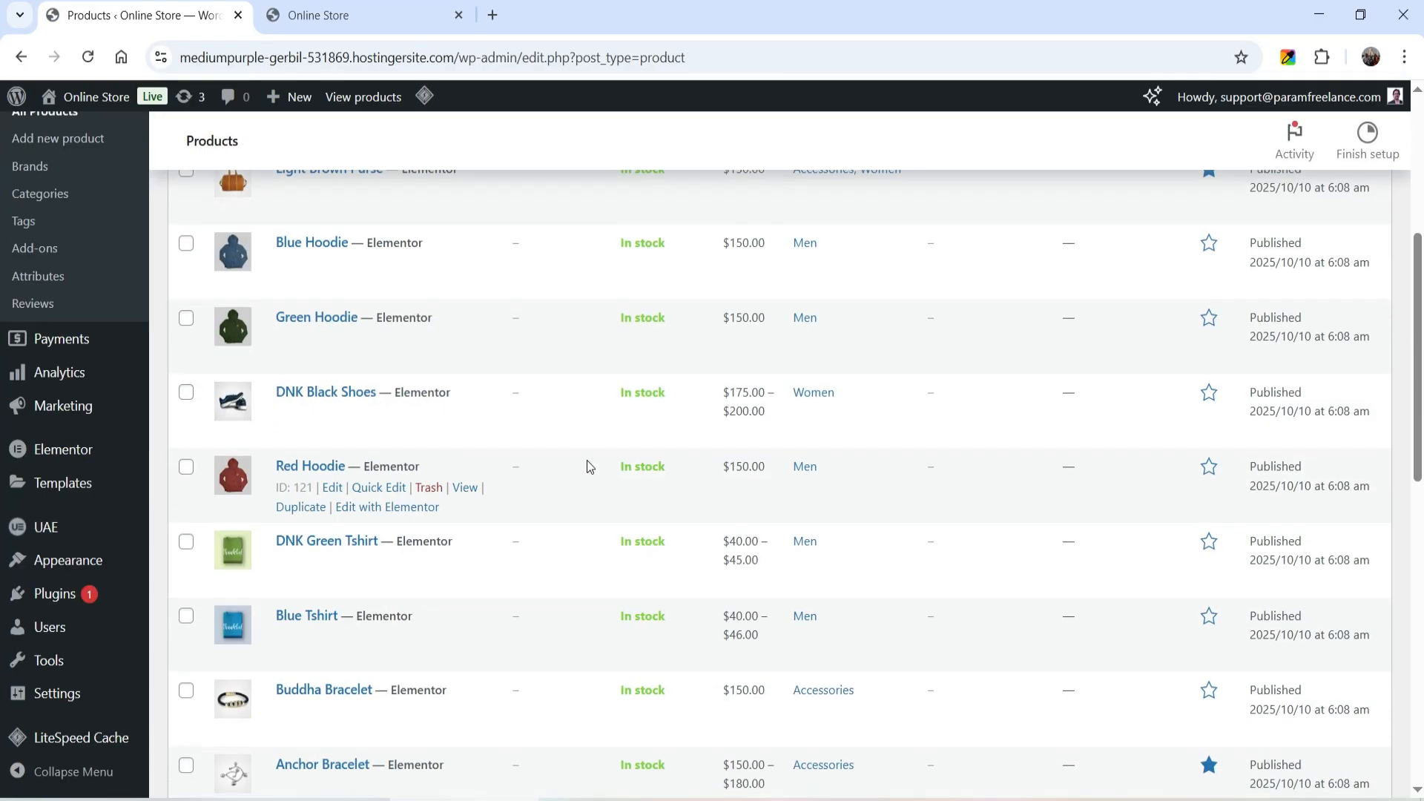
scroll(509, 318, "down", 1)
scroll(509, 318, "up", 9)
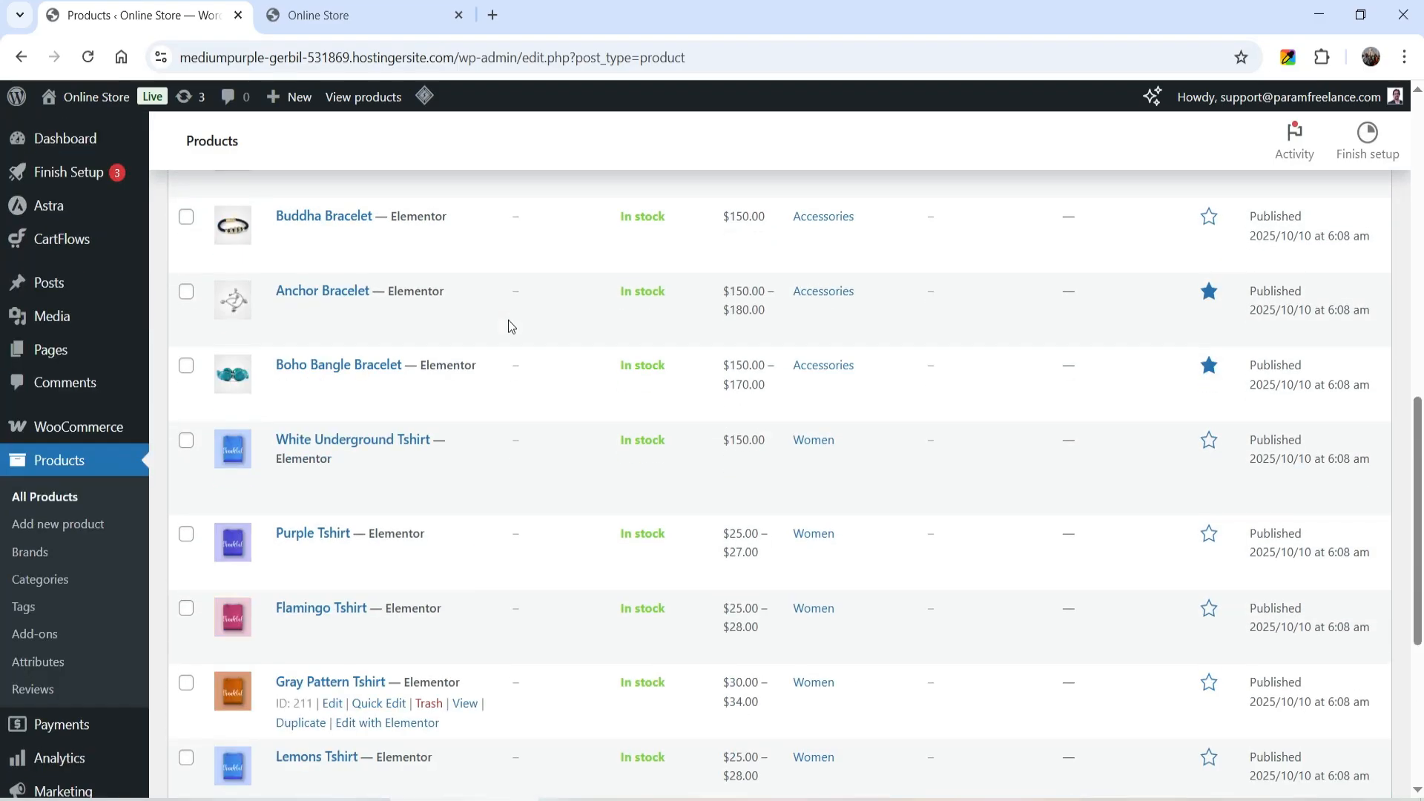
scroll(604, 336, "up", 3)
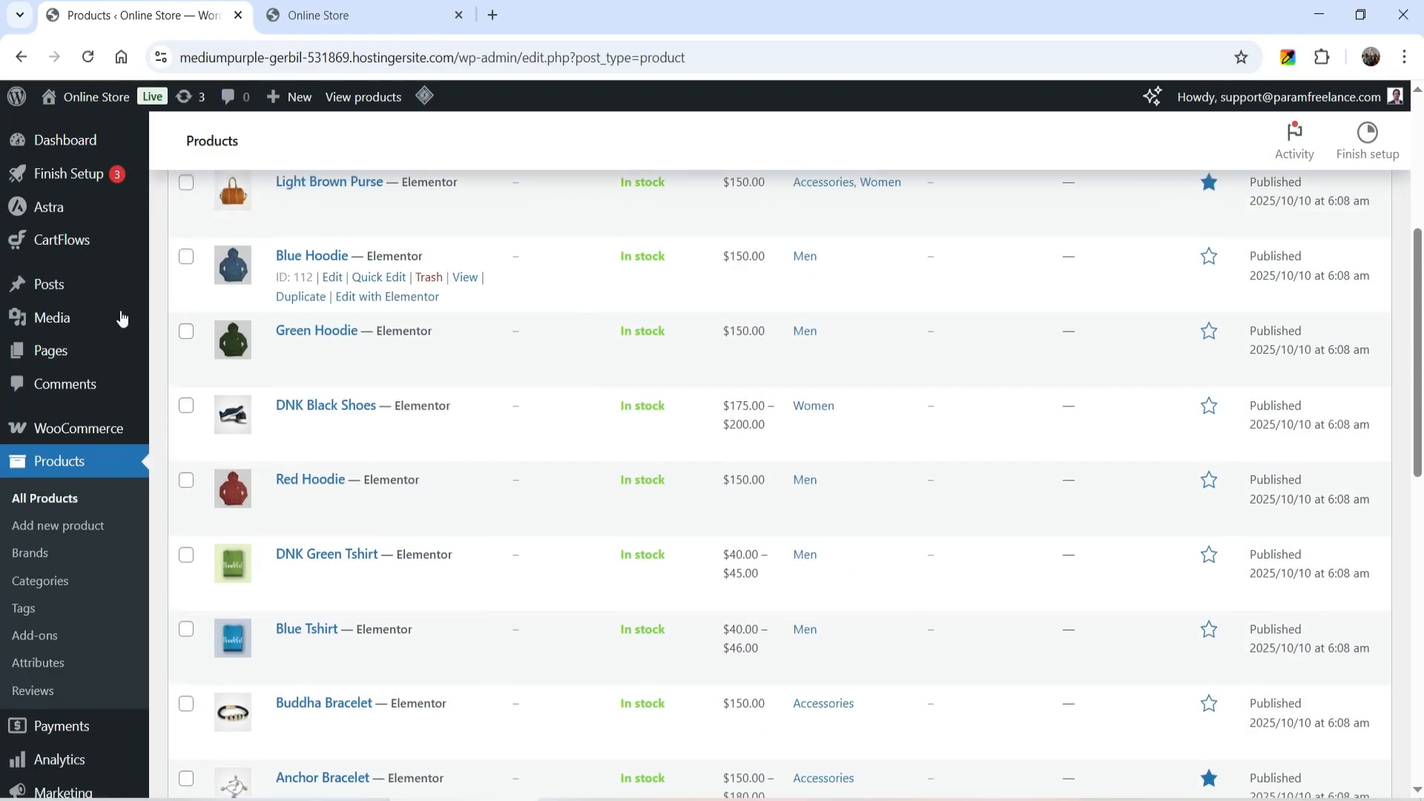
right_click(465, 277)
left_click(510, 298)
left_click(349, 16)
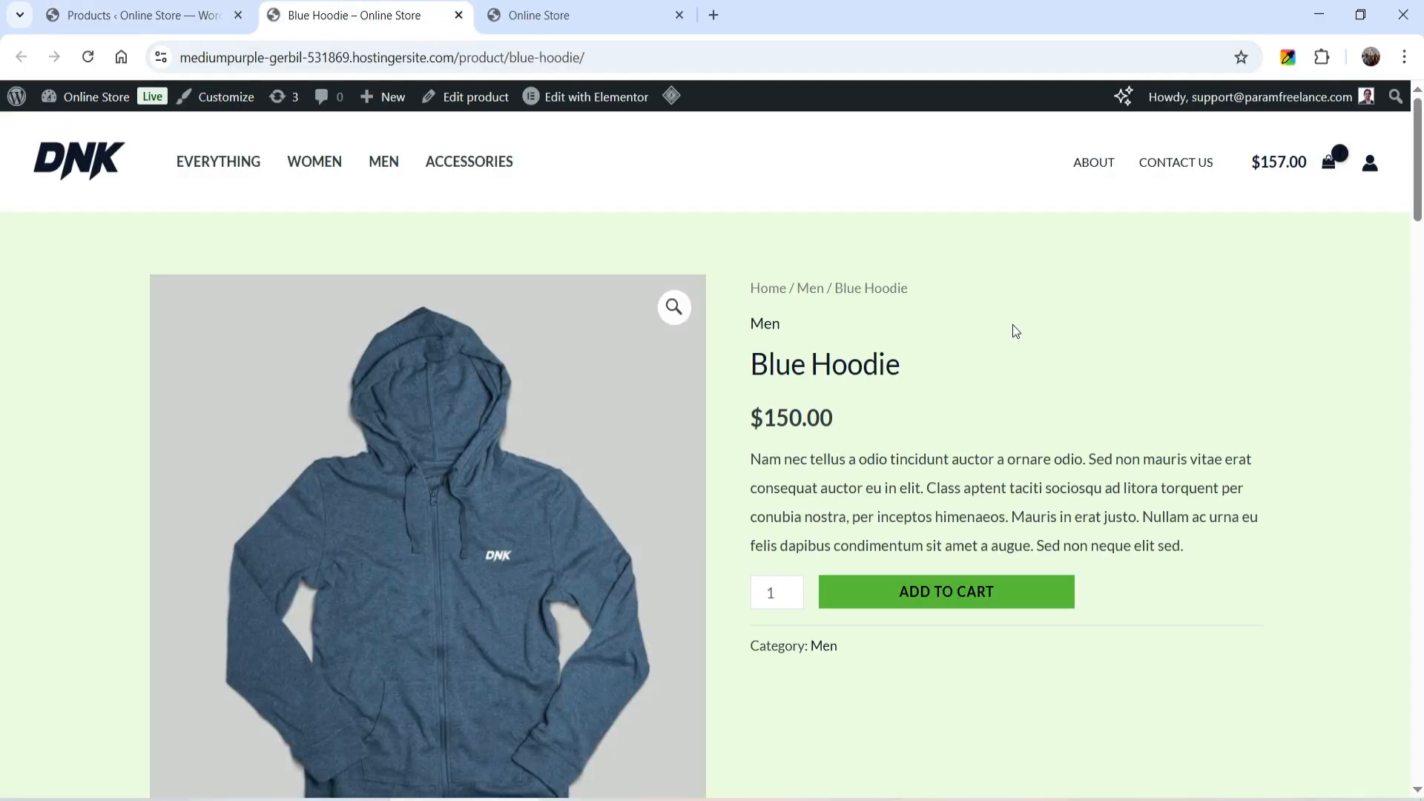
scroll(1233, 356, "down", 3)
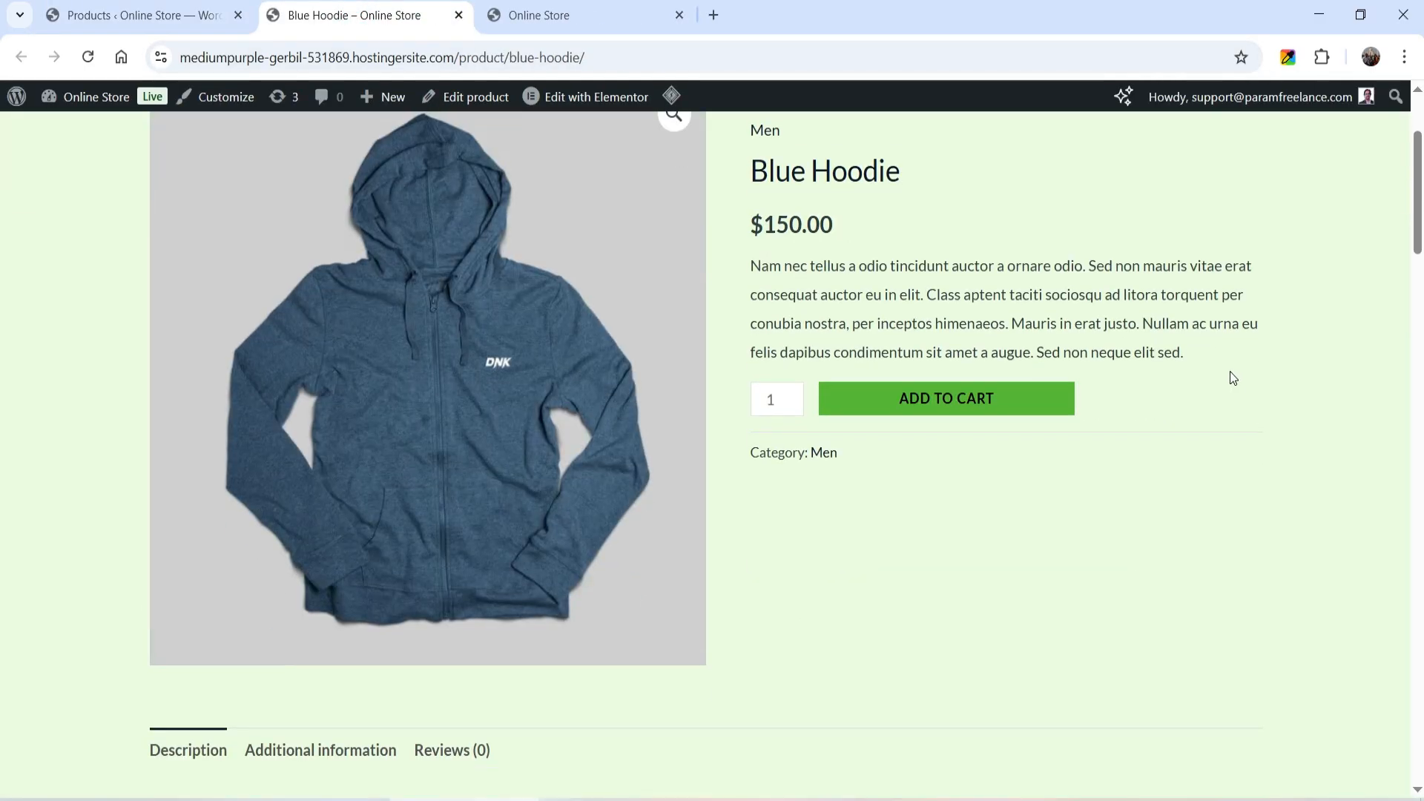
scroll(1230, 373, "up", 3)
- Open the Blue Hoodie for editing and turn off global add-ons in its product add-on settings
left_click(484, 102)
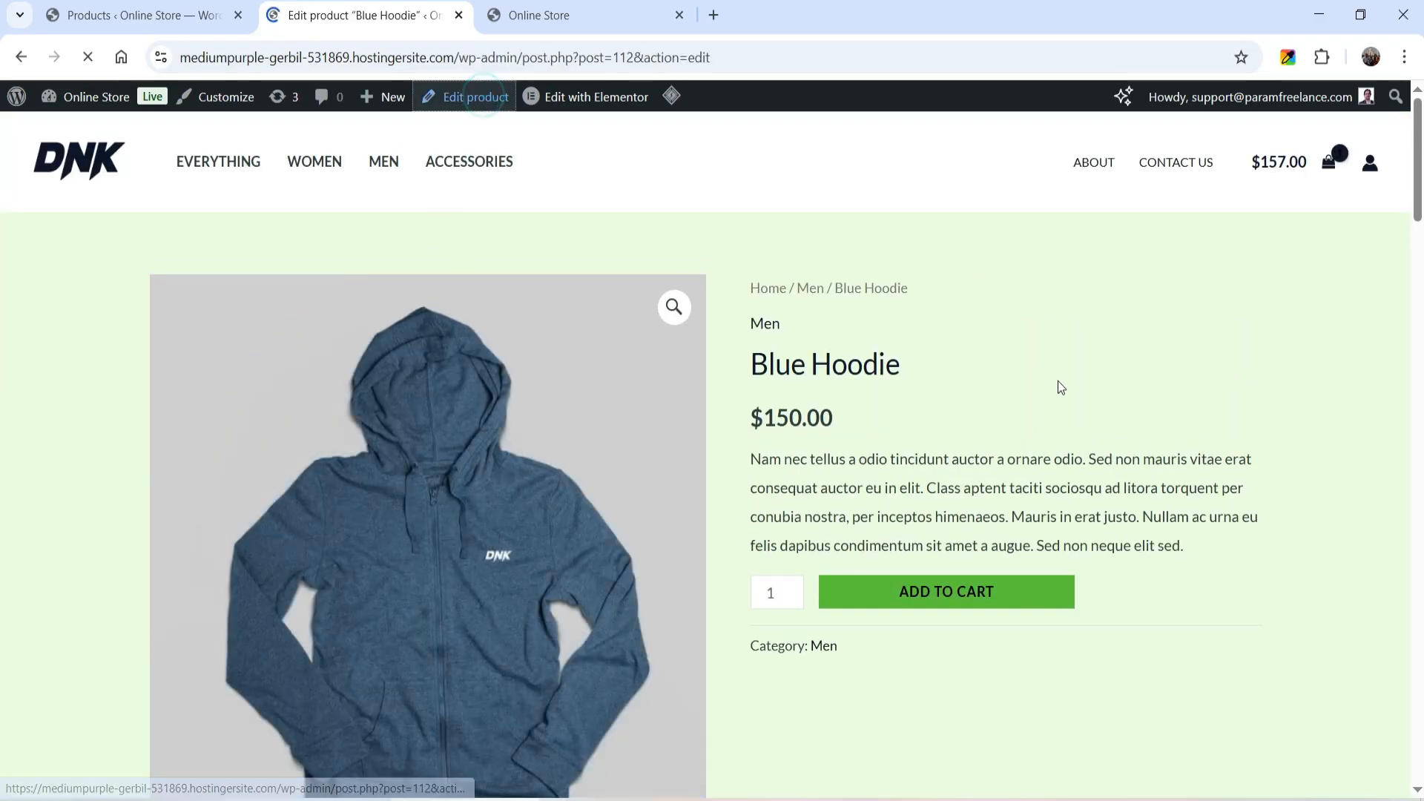
scroll(804, 279, "down", 10)
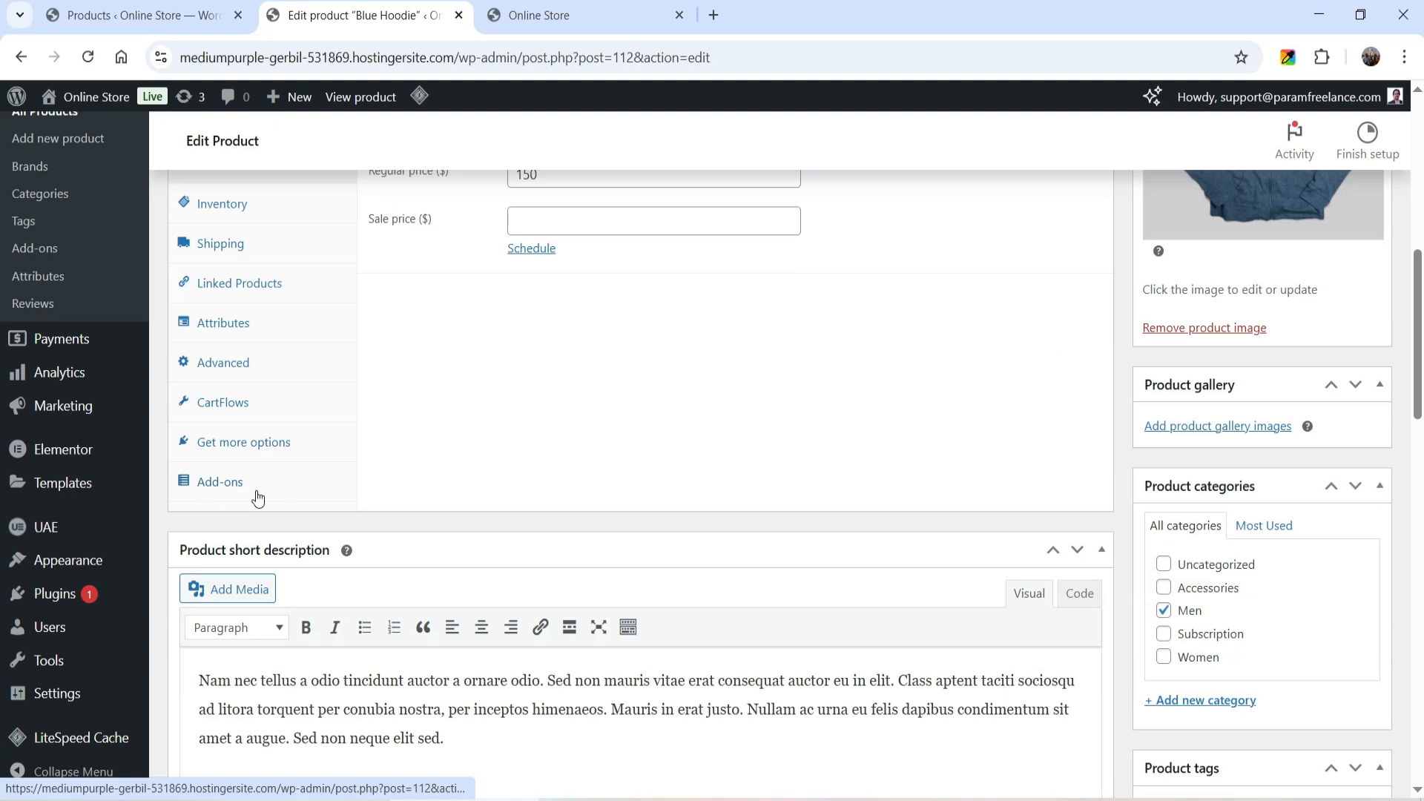
left_click(247, 483)
scroll(1049, 406, "up", 3)
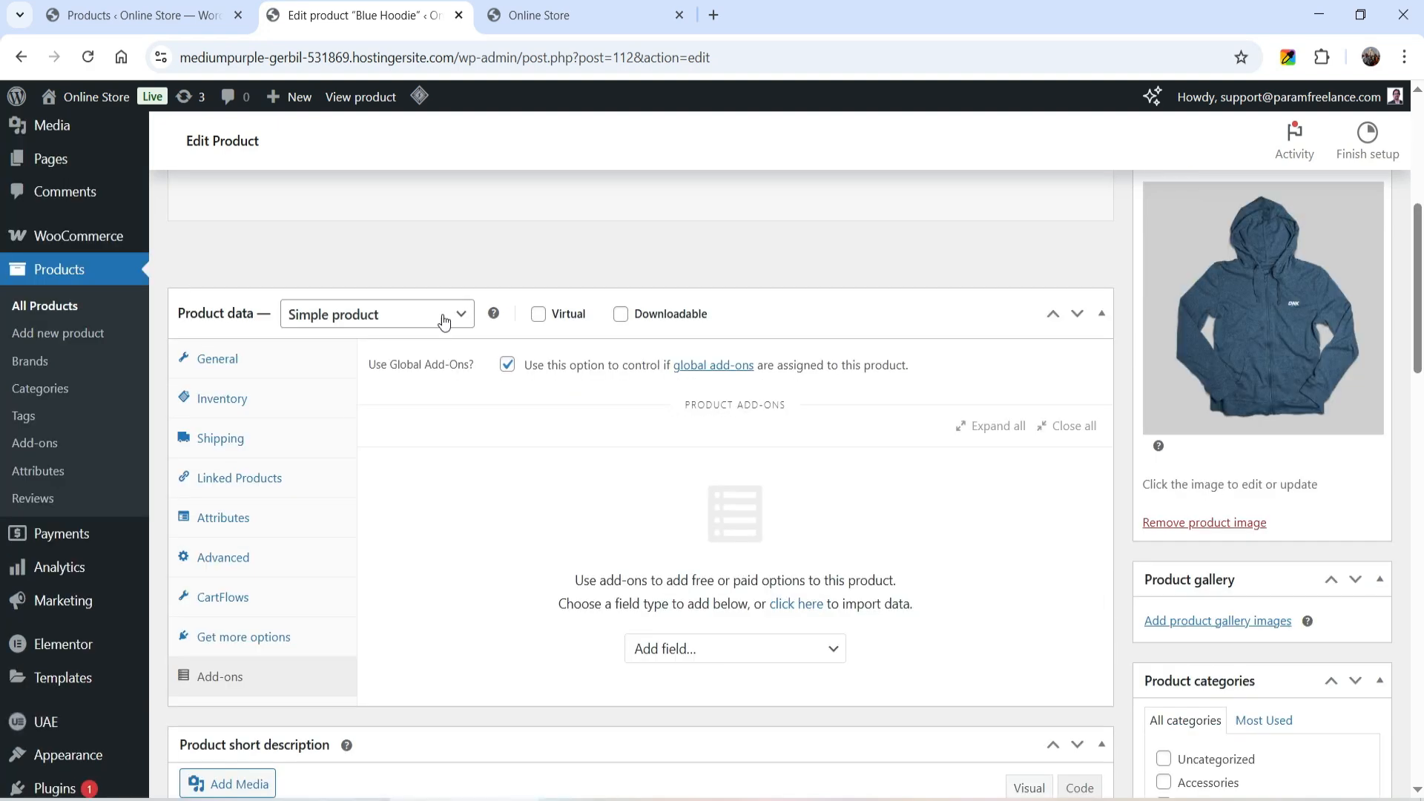
left_click(506, 371)
- Add a Multiple Choice add-on field to the Blue Hoodie and set it to display as Images
scroll(534, 494, "down", 3)
left_click(755, 456)
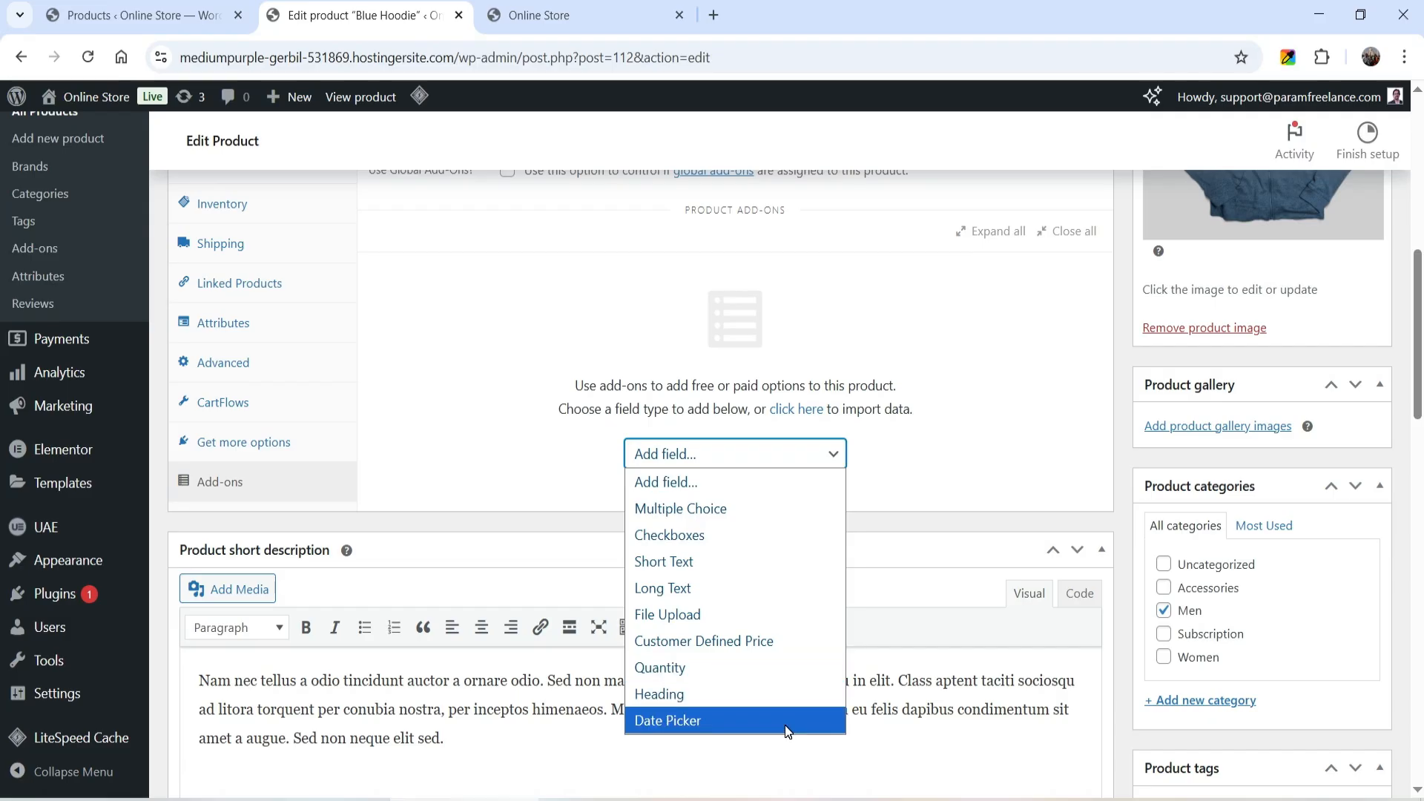
left_click(736, 517)
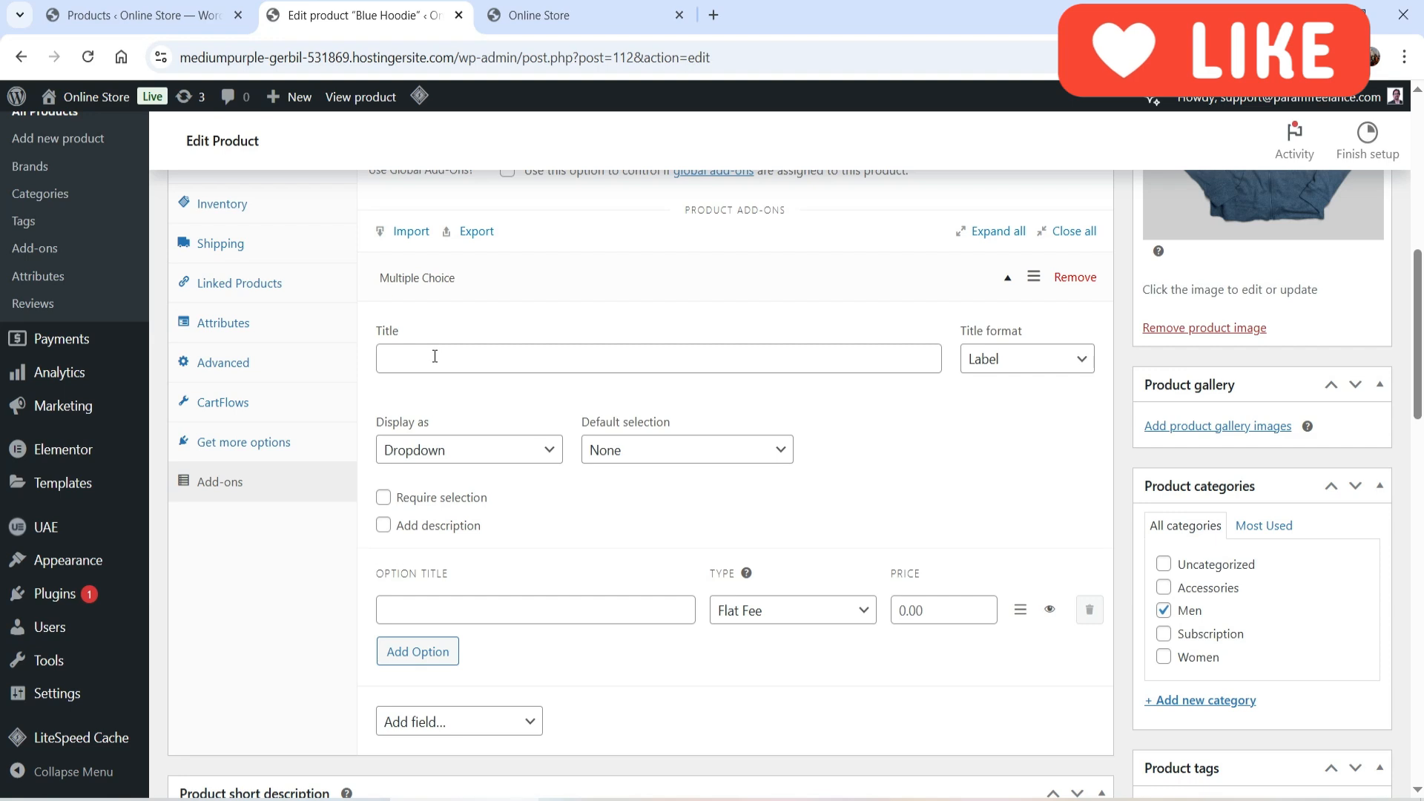
left_click(453, 452)
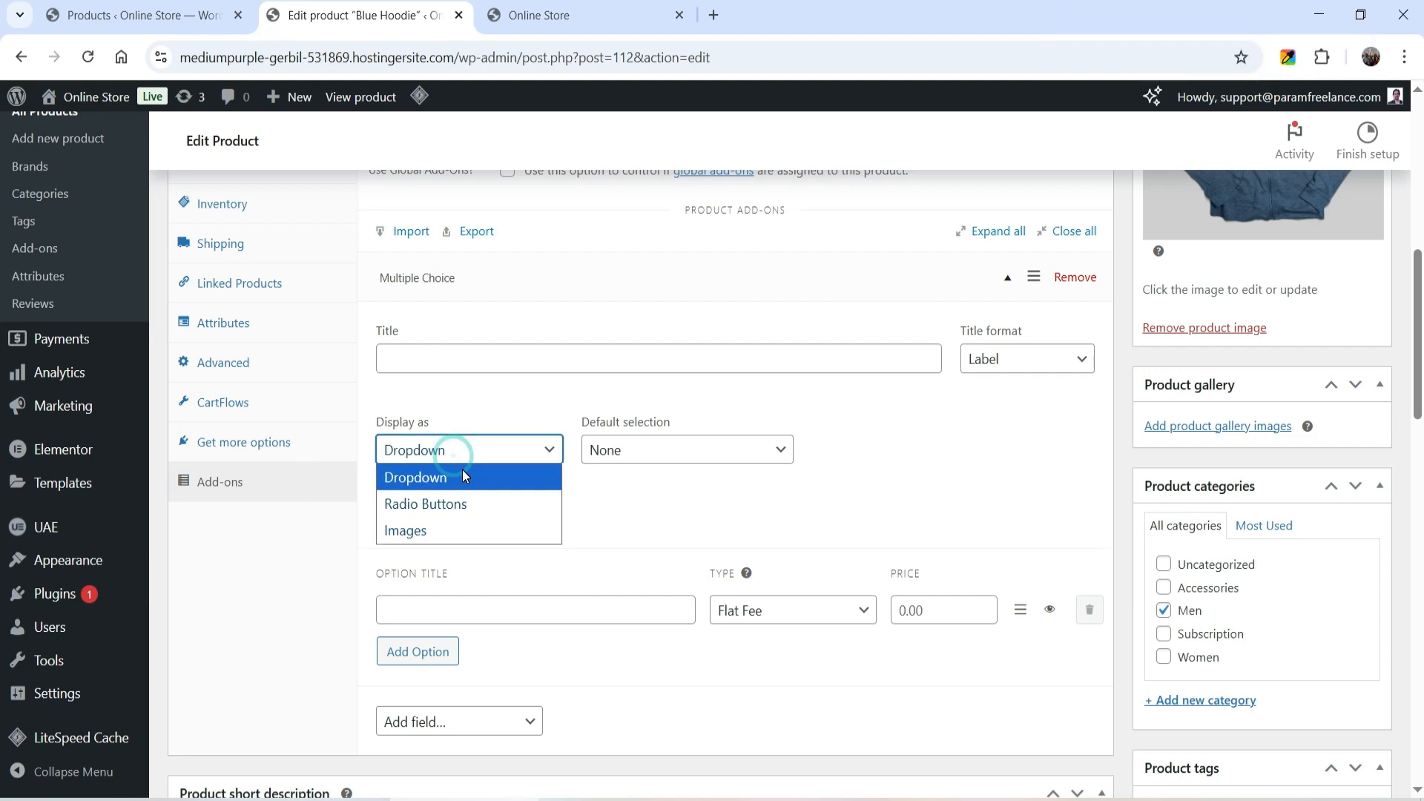
left_click(482, 528)
- Title the multiple choice field "Select Optional Emoji"
left_click(459, 360)
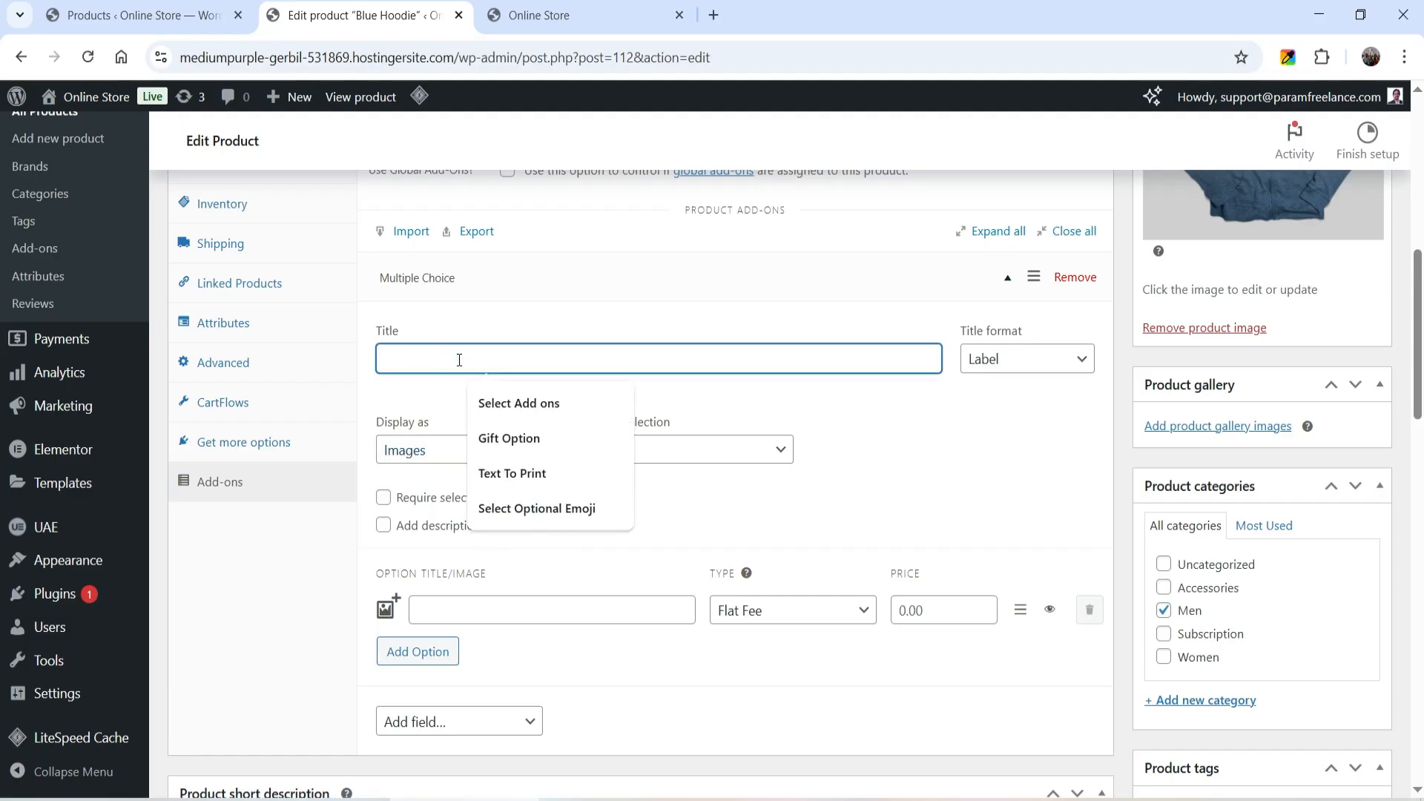
type("Sele")
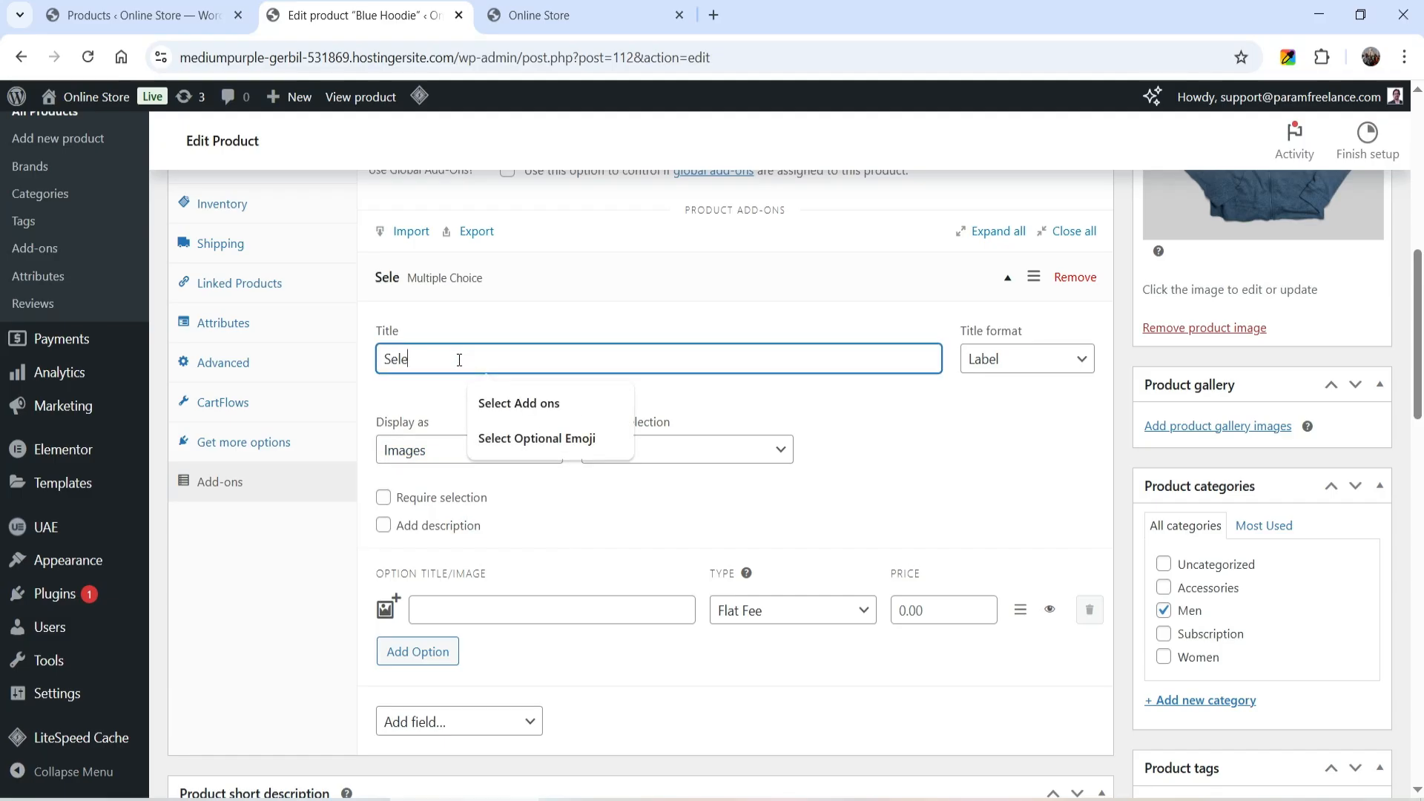
type("ct option")
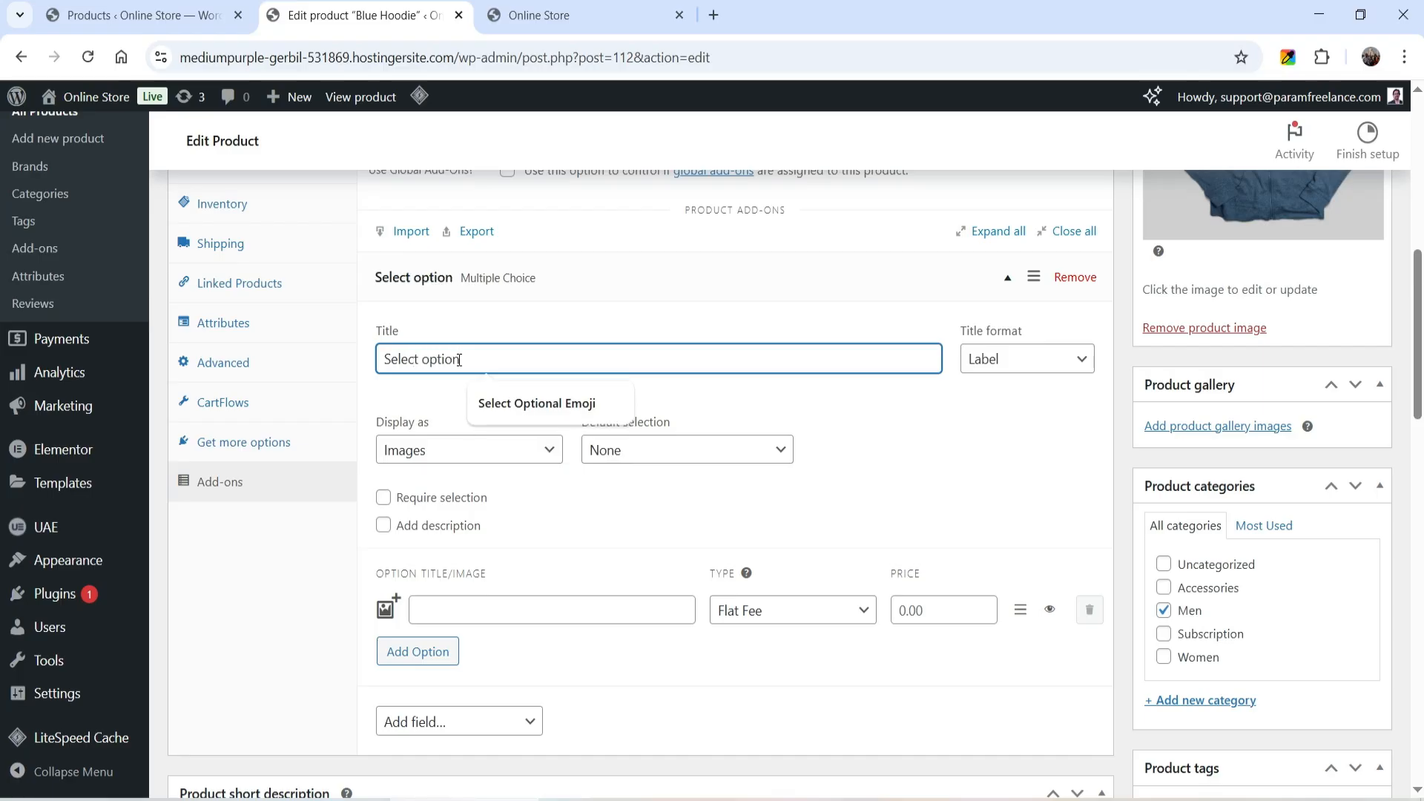
type("al Emoji")
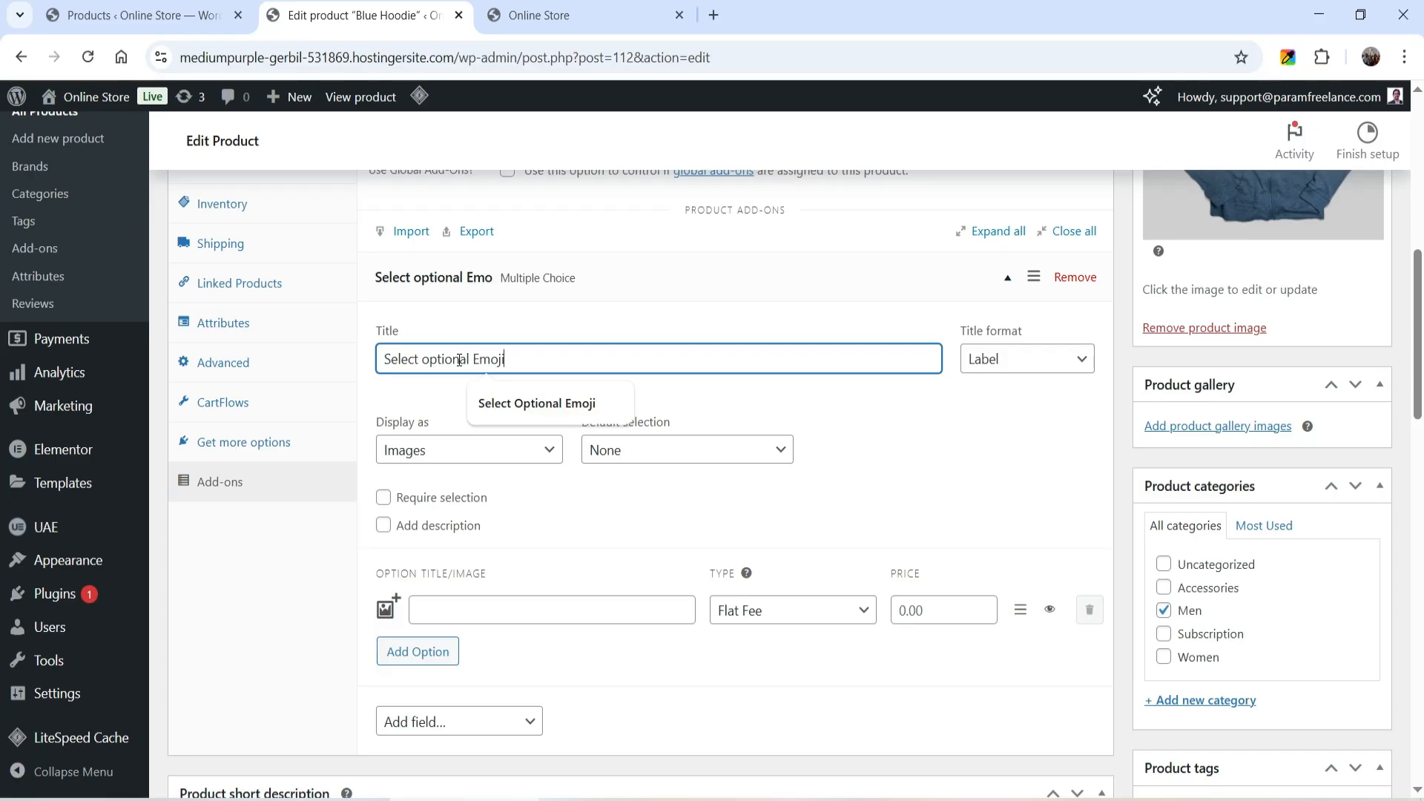
left_click(537, 403)
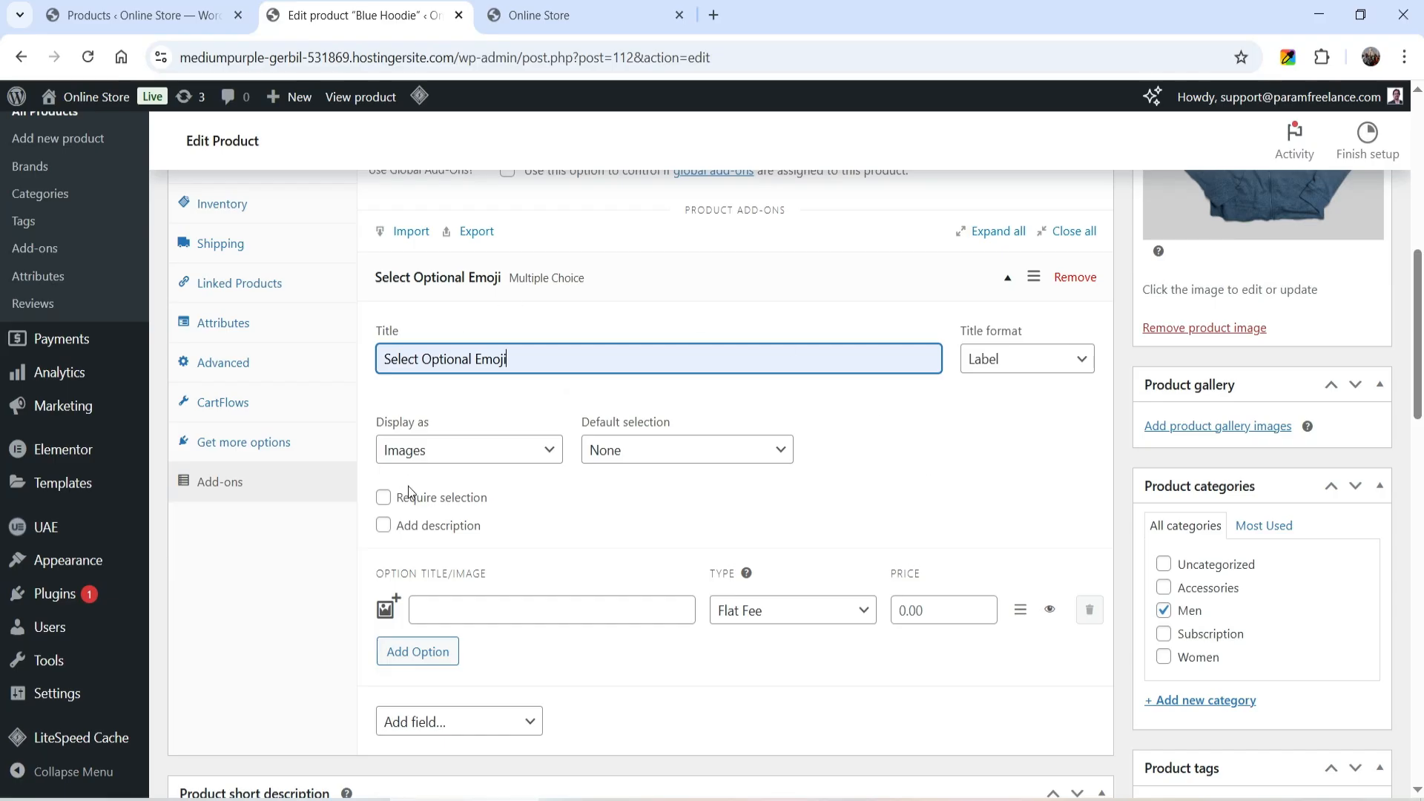
- Name the first option "Happy" and assign it the smiley-1.png image from the media library
scroll(712, 452, "down", 2)
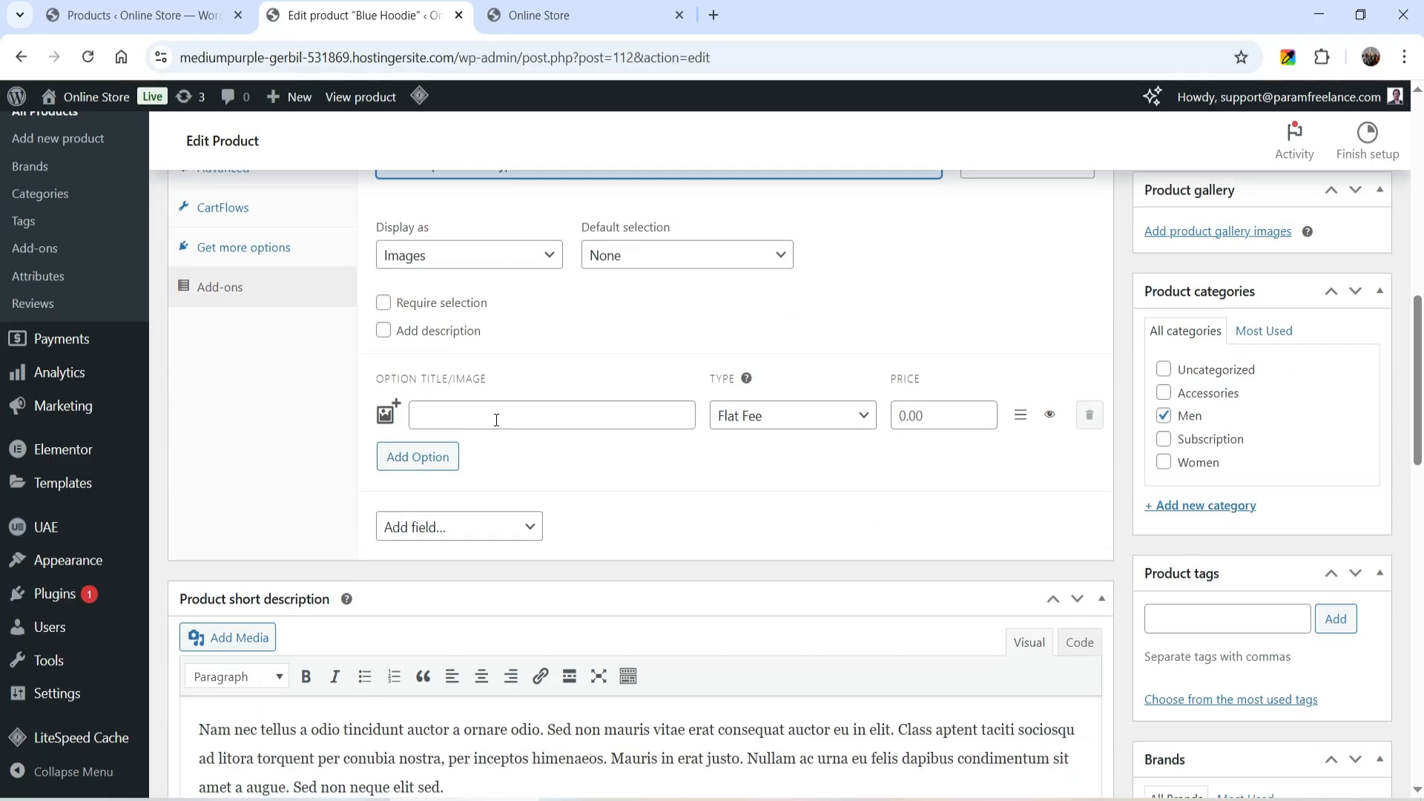
left_click(495, 422)
type("Happy")
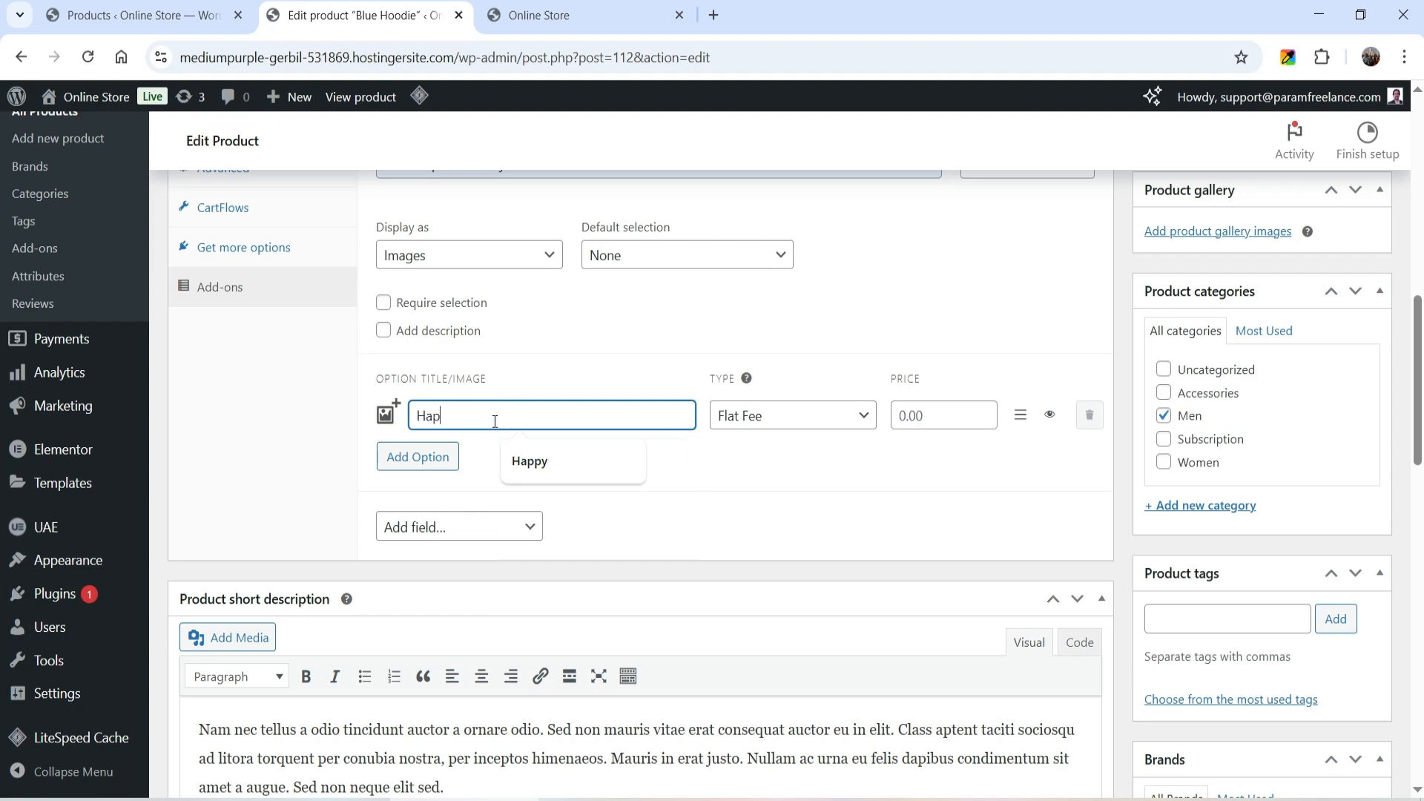
left_click(387, 412)
left_click(245, 339)
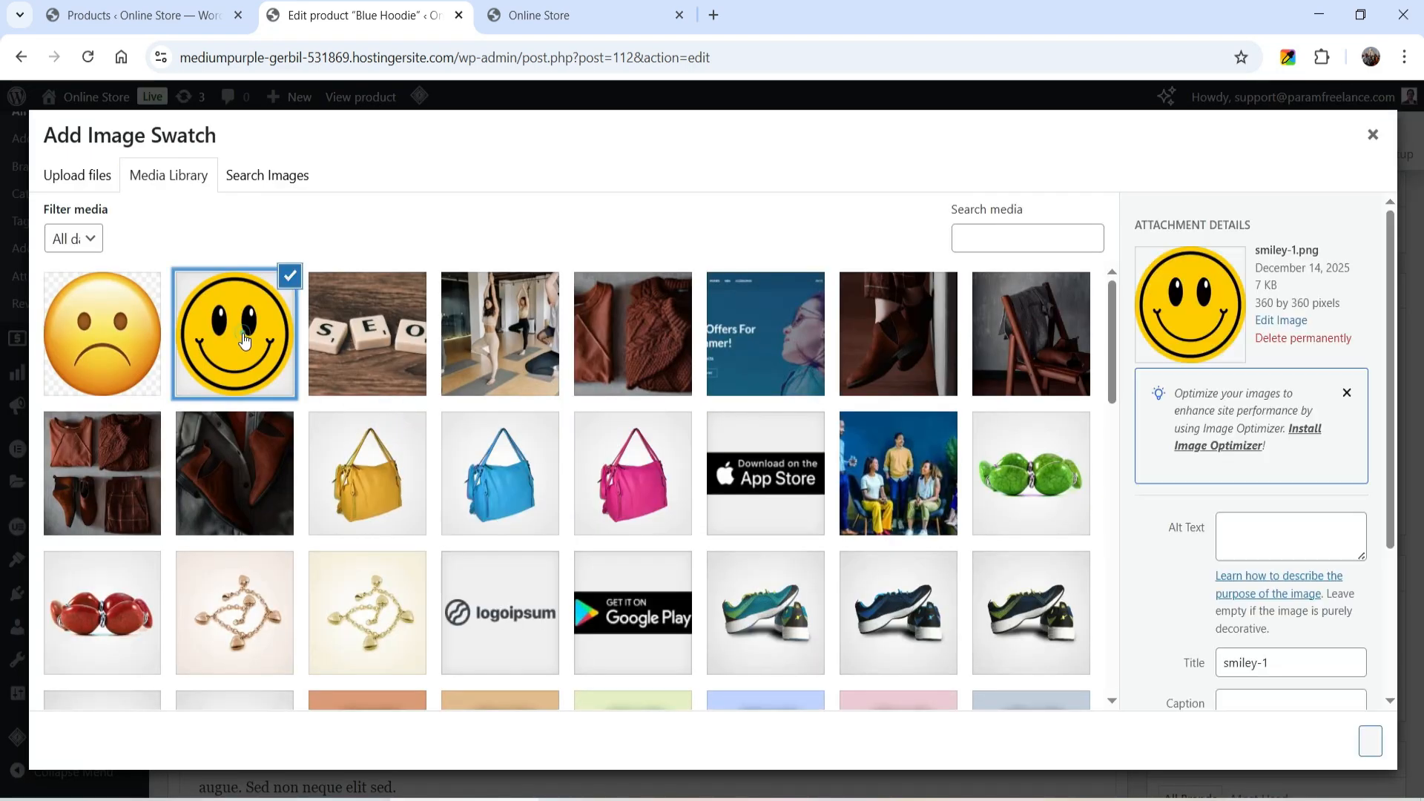
left_click(1370, 741)
- Add a second option named "Sad" and assign it the smiley-2.png image from the media library
left_click(419, 456)
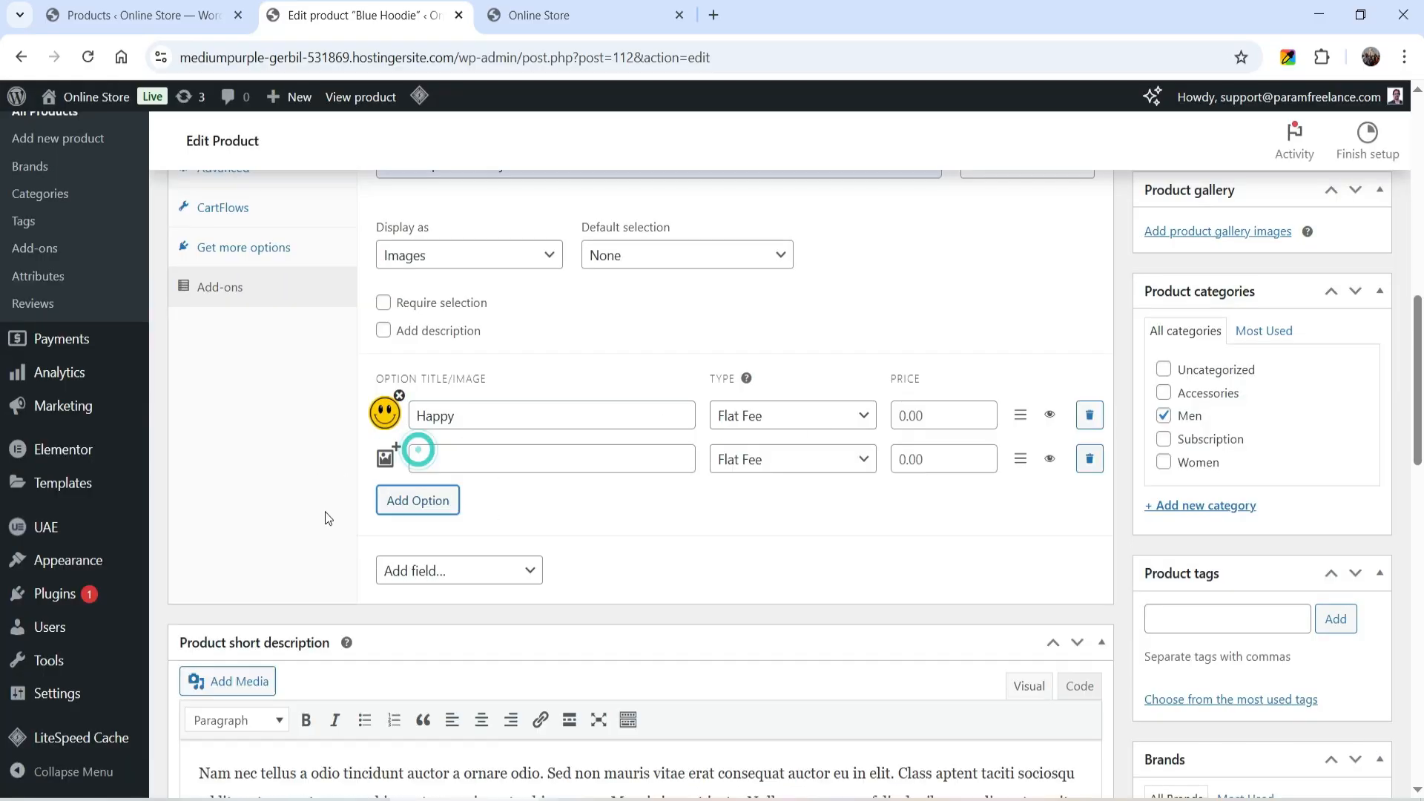
left_click(450, 457)
type("Sad")
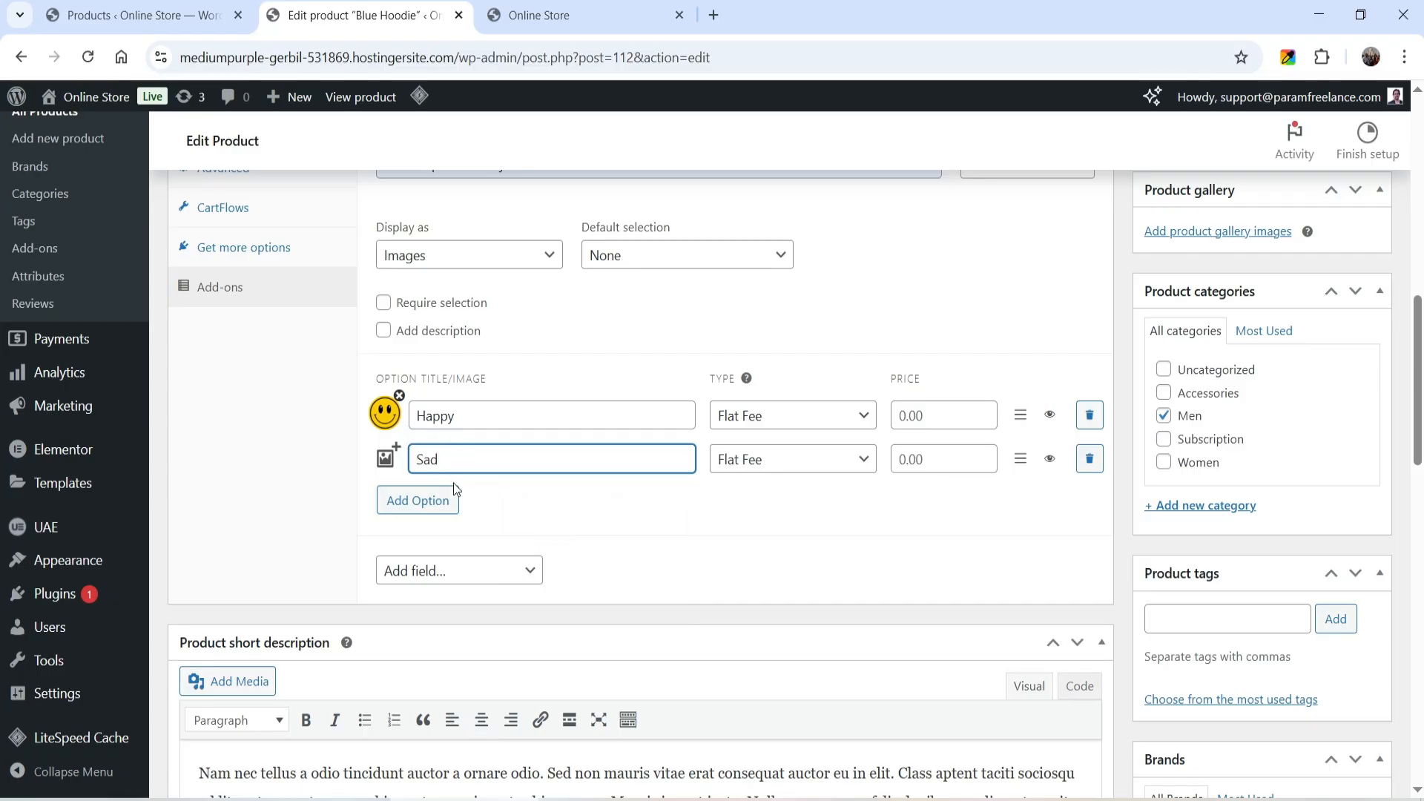
left_click(389, 461)
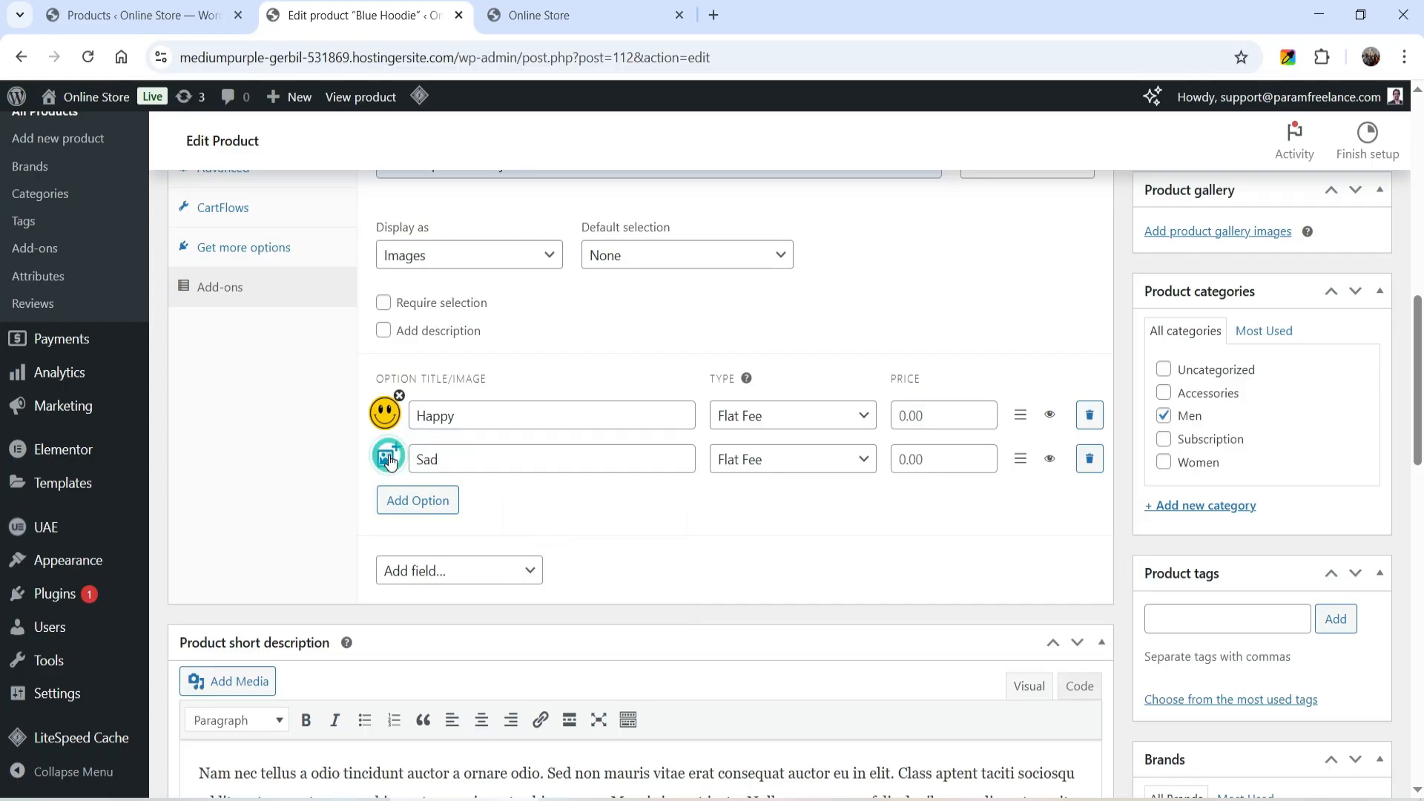
left_click(389, 459)
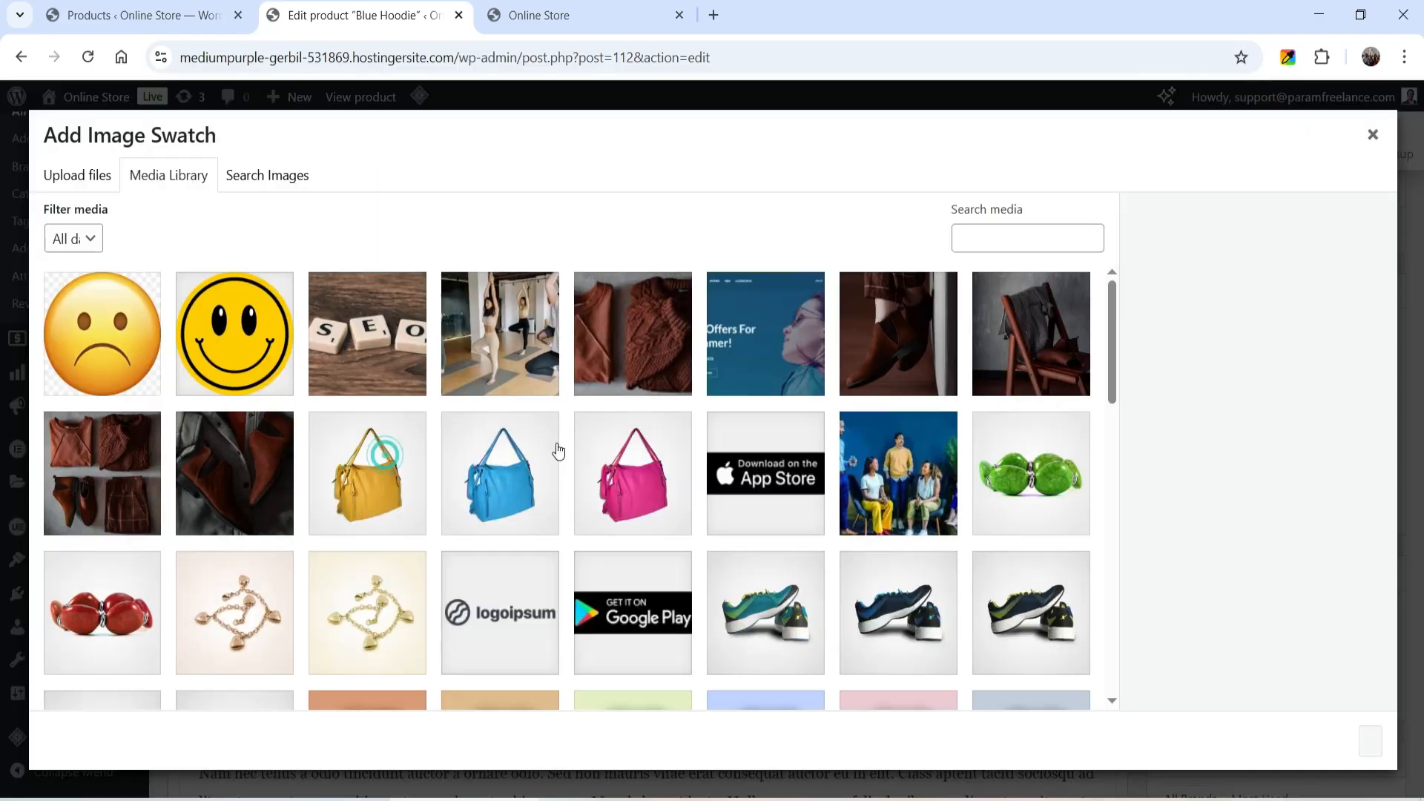
left_click(80, 293)
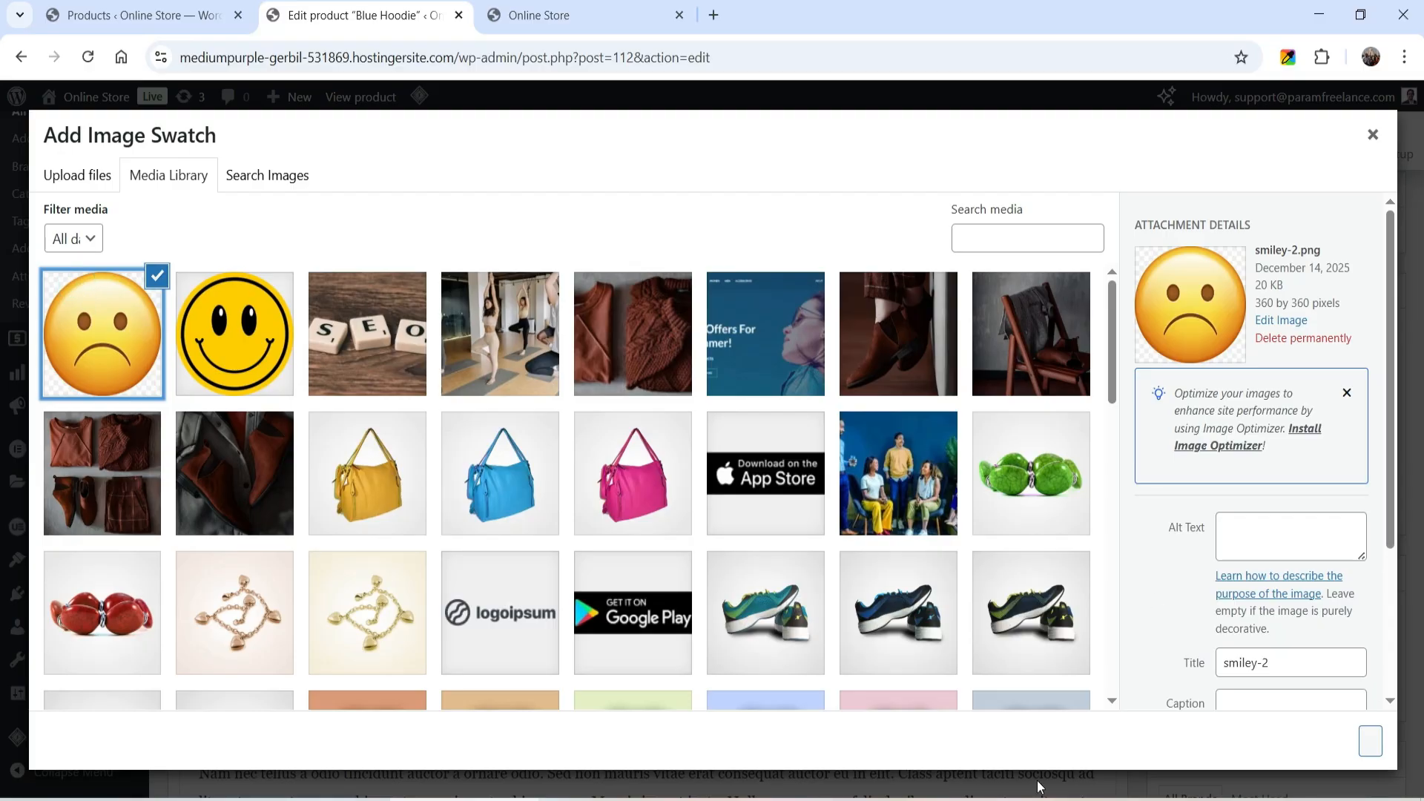
left_click(1371, 750)
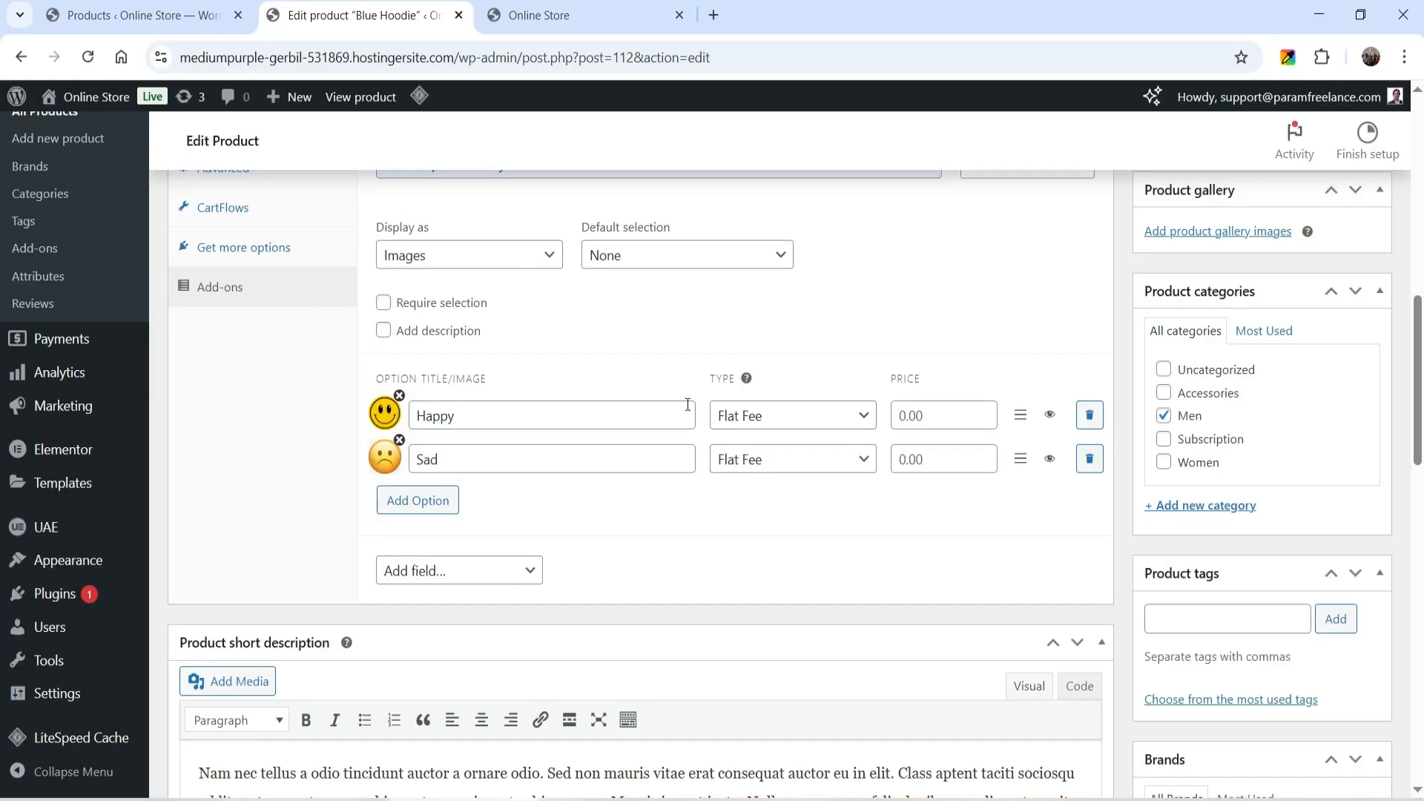
- Update the Blue Hoodie product and open its store page in a new tab
scroll(687, 404, "up", 6)
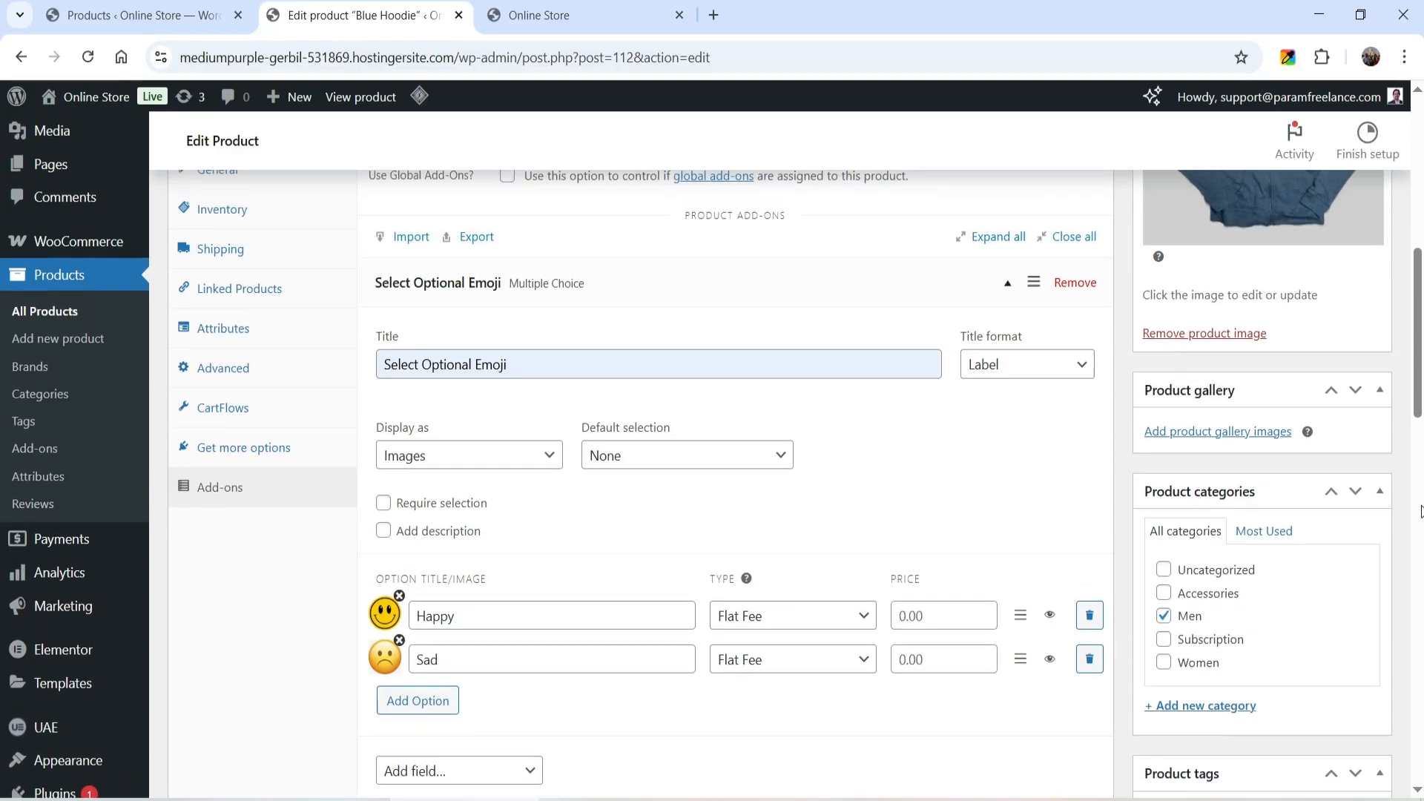
left_click(1360, 356)
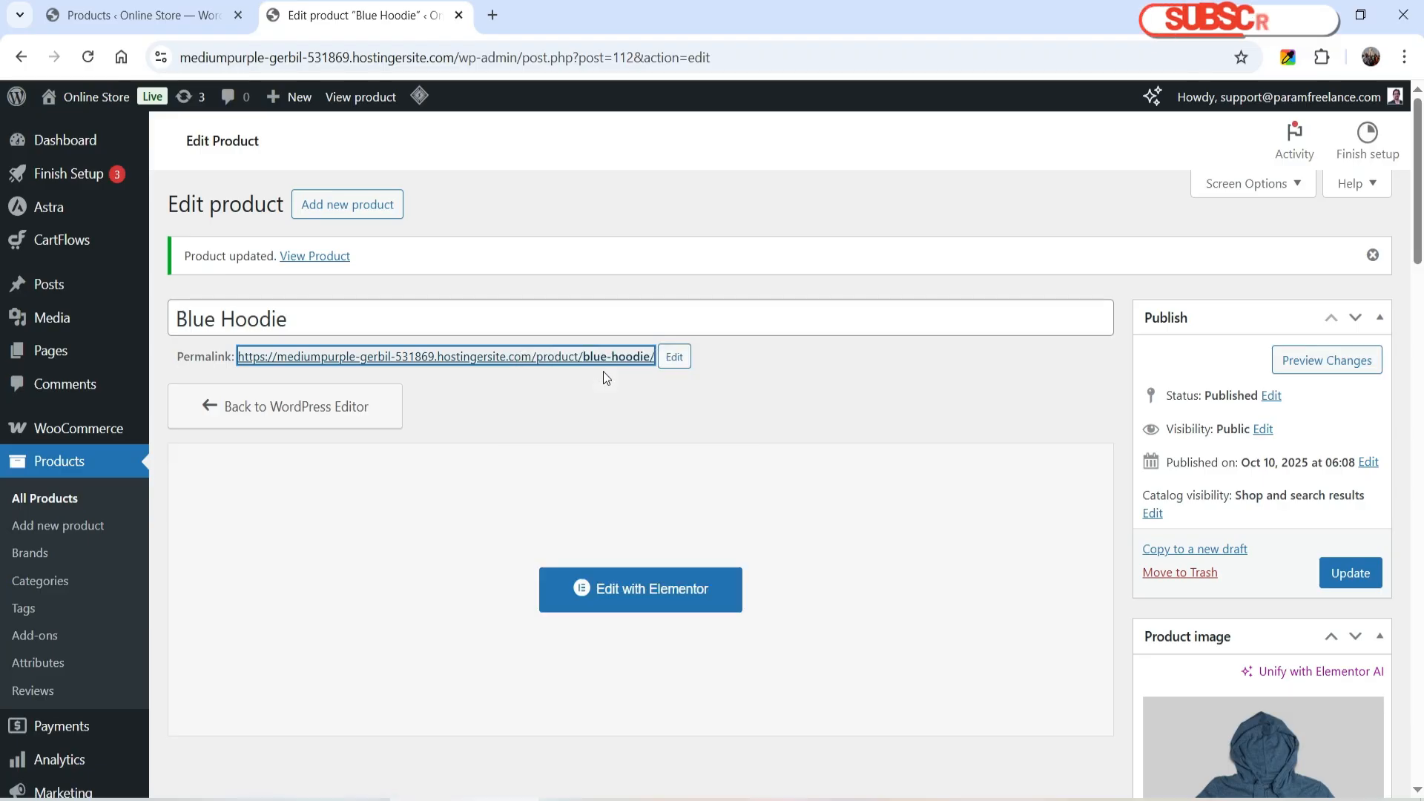
left_click(555, 21)
- Test the emoji add-on on the store page by selecting the Happy option and then the Sad option
scroll(965, 356, "down", 3)
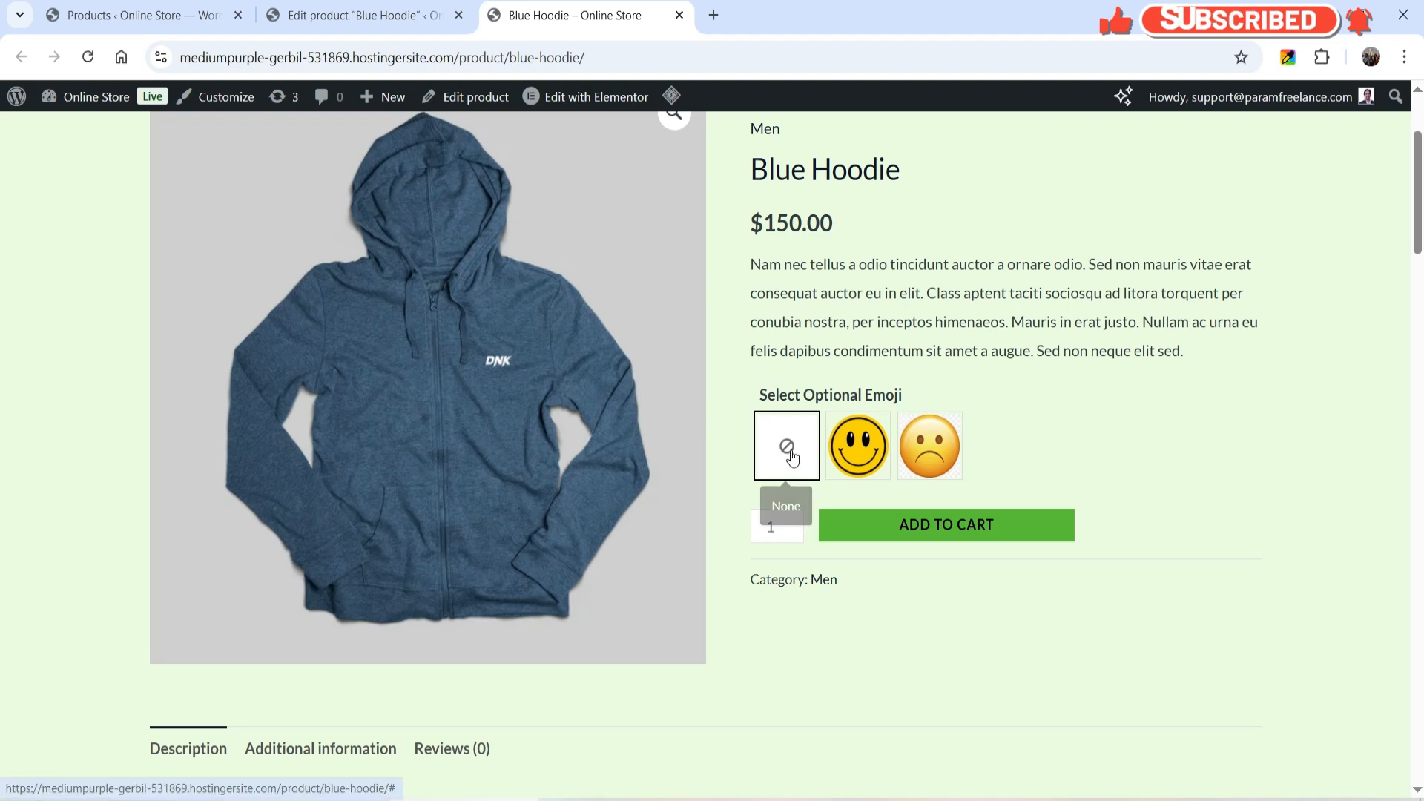
left_click(853, 446)
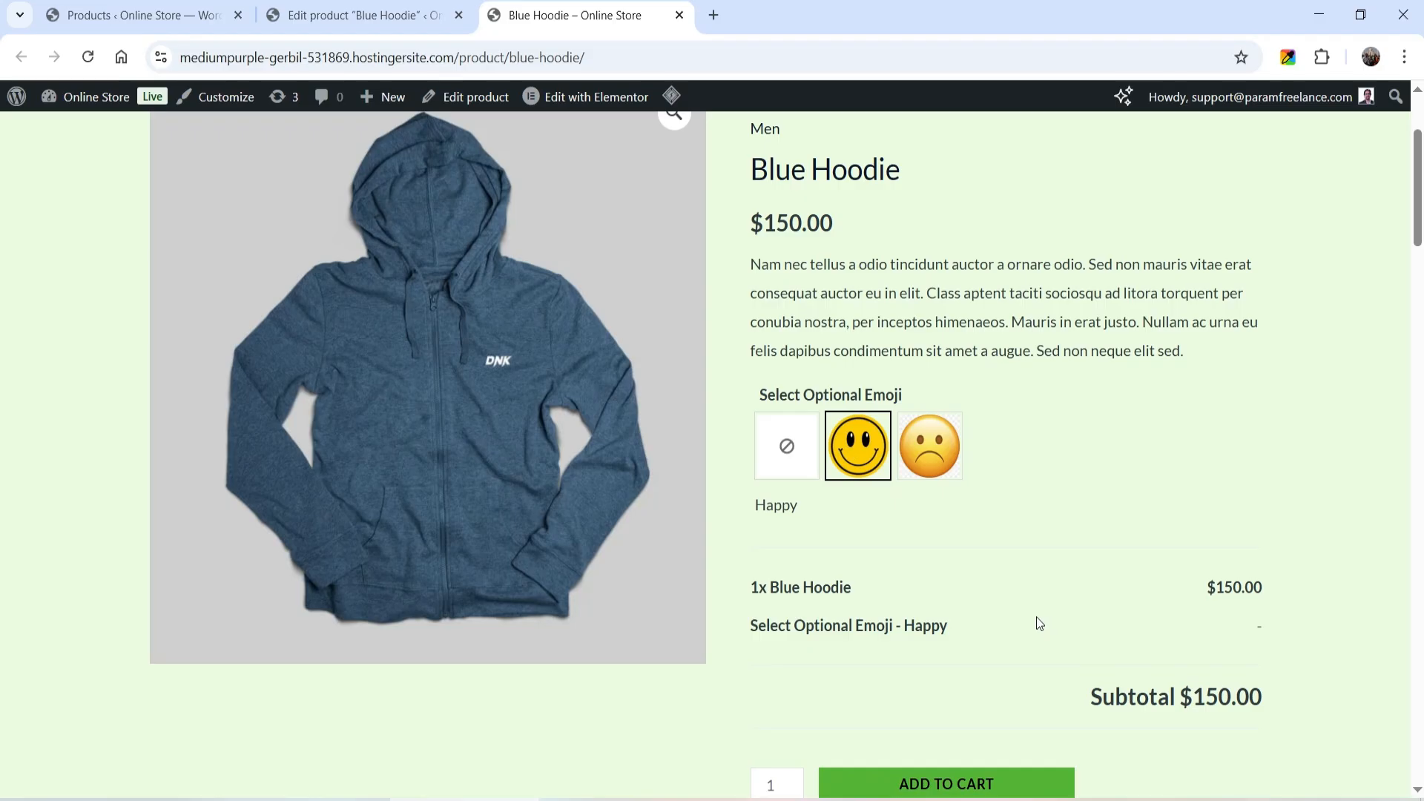
left_click(941, 453)
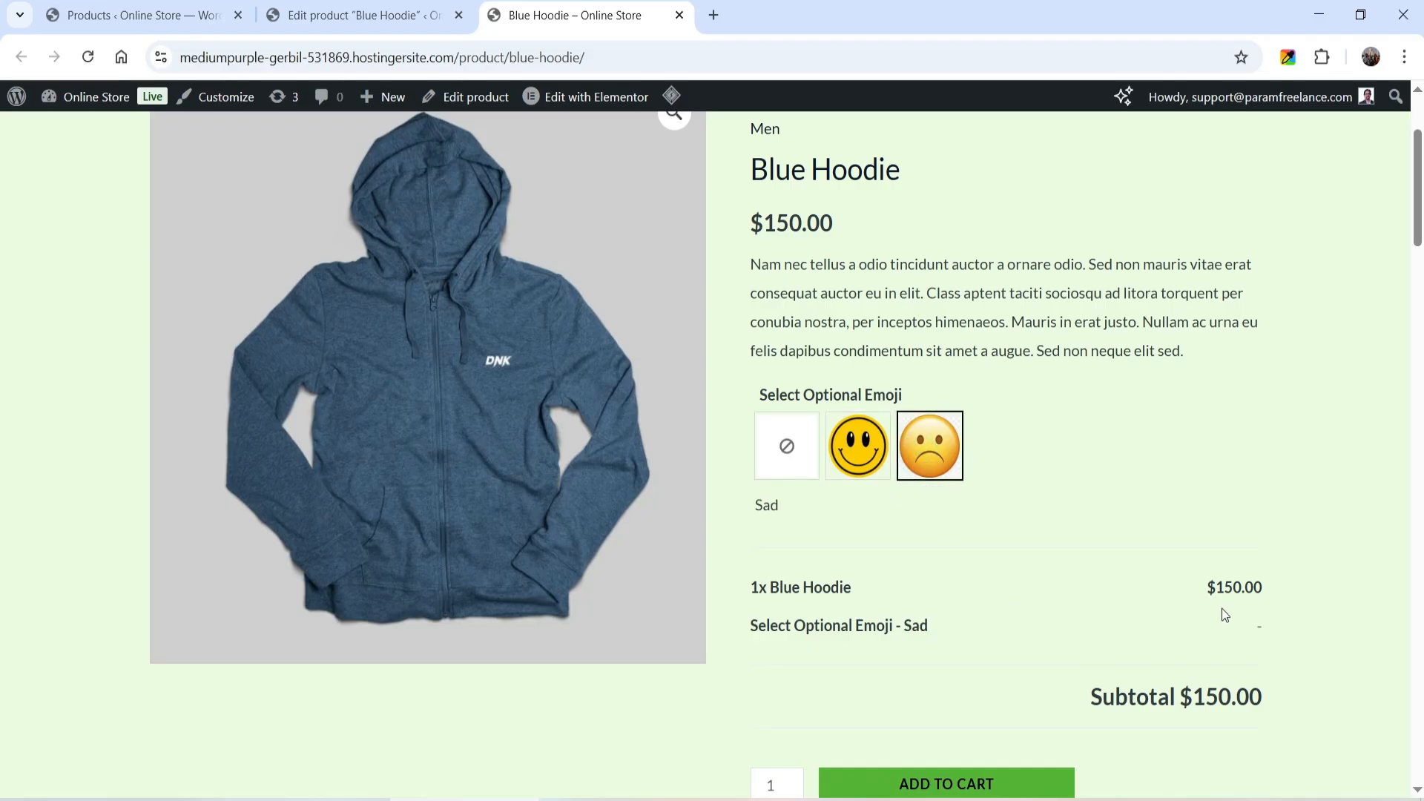
- Back in the product editor, expand the Select Optional Emoji add-on and set the Happy and Sad option prices to 1 each
left_click(362, 15)
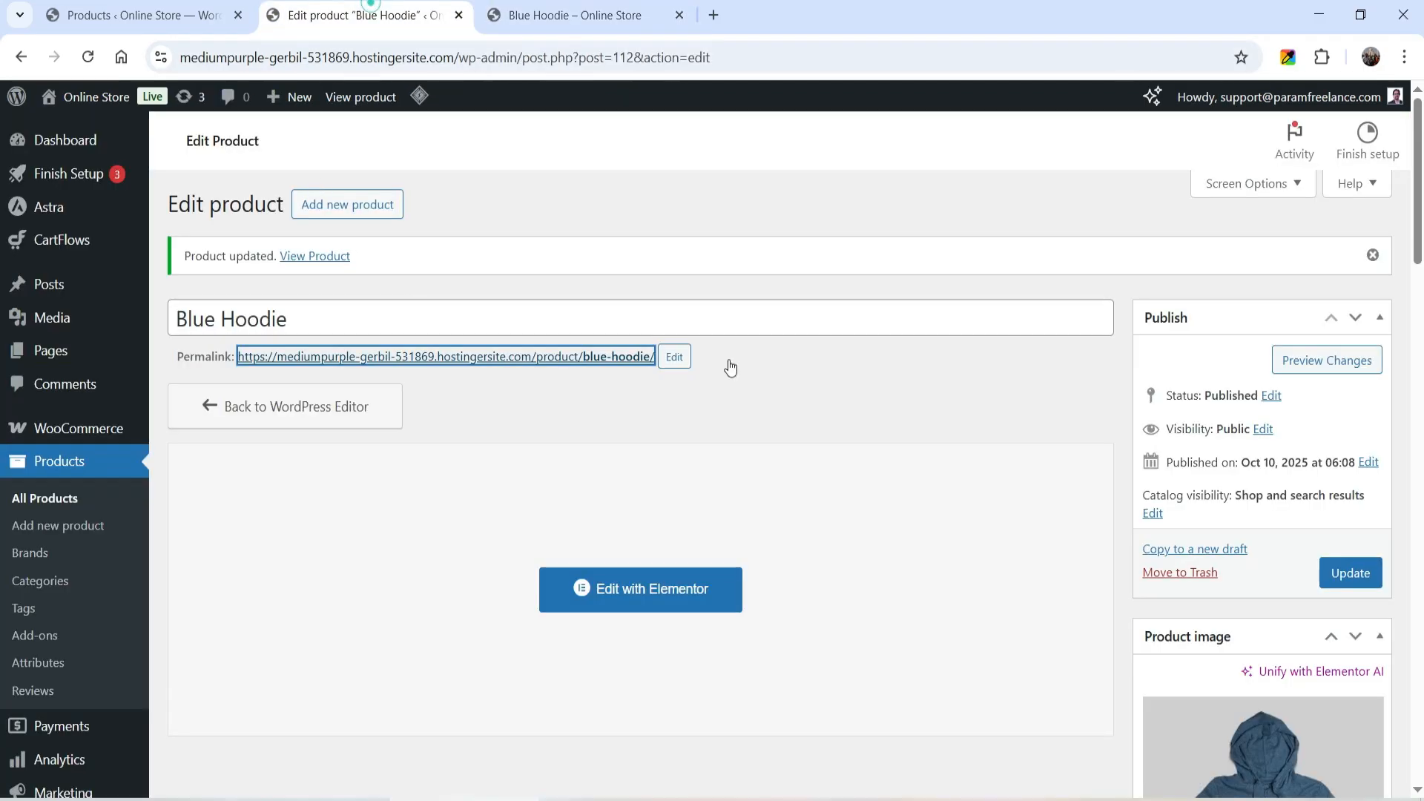
scroll(875, 319, "down", 10)
left_click(248, 507)
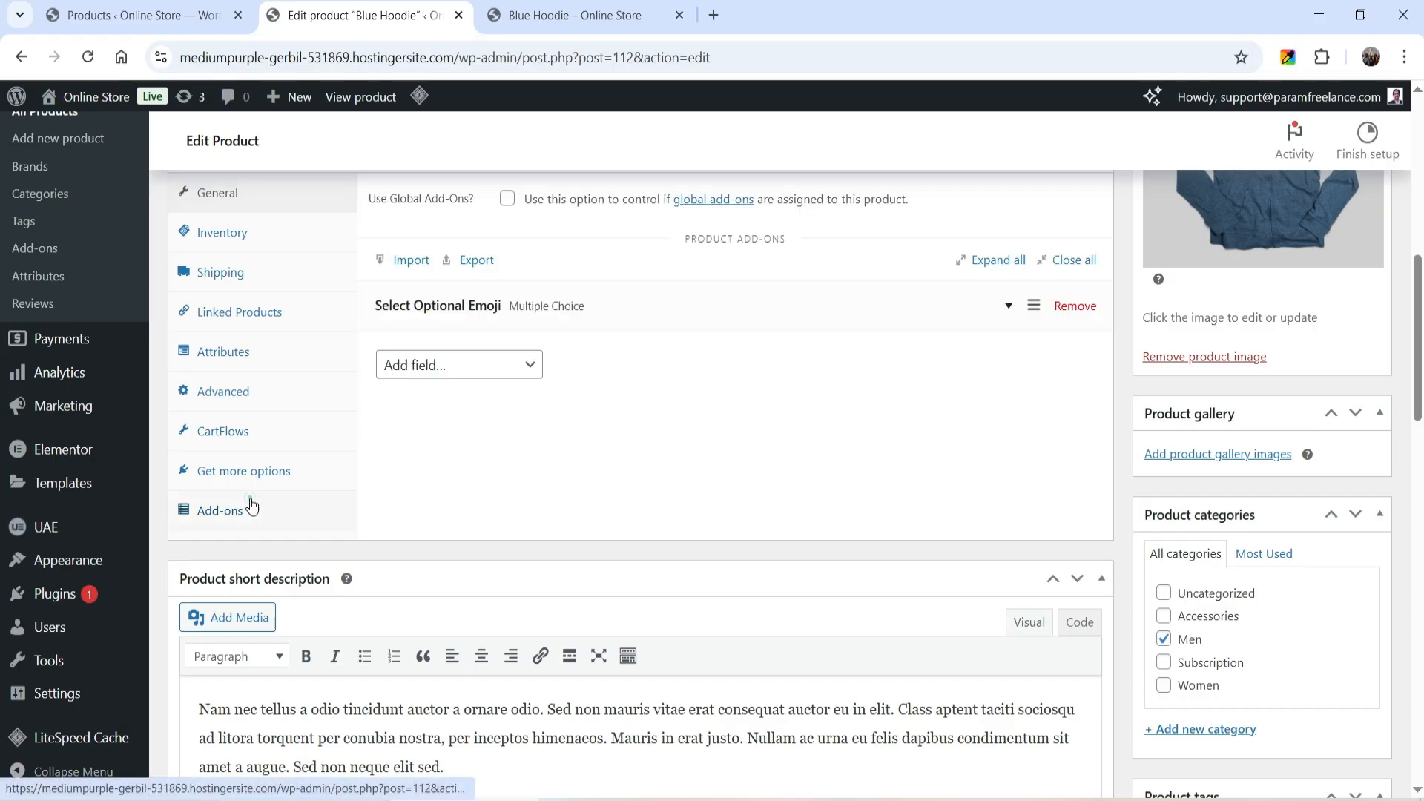
left_click(662, 316)
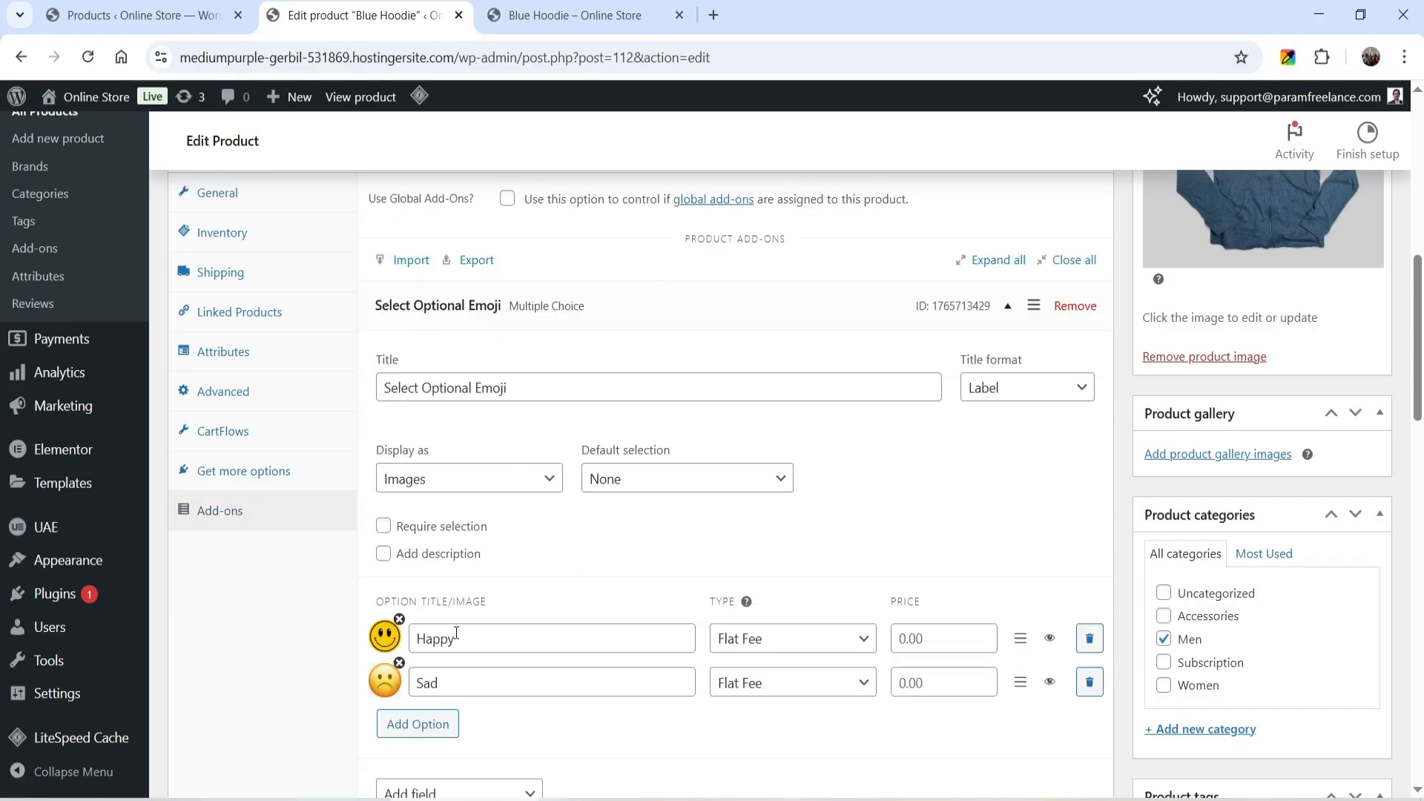
left_click(905, 639)
type("1")
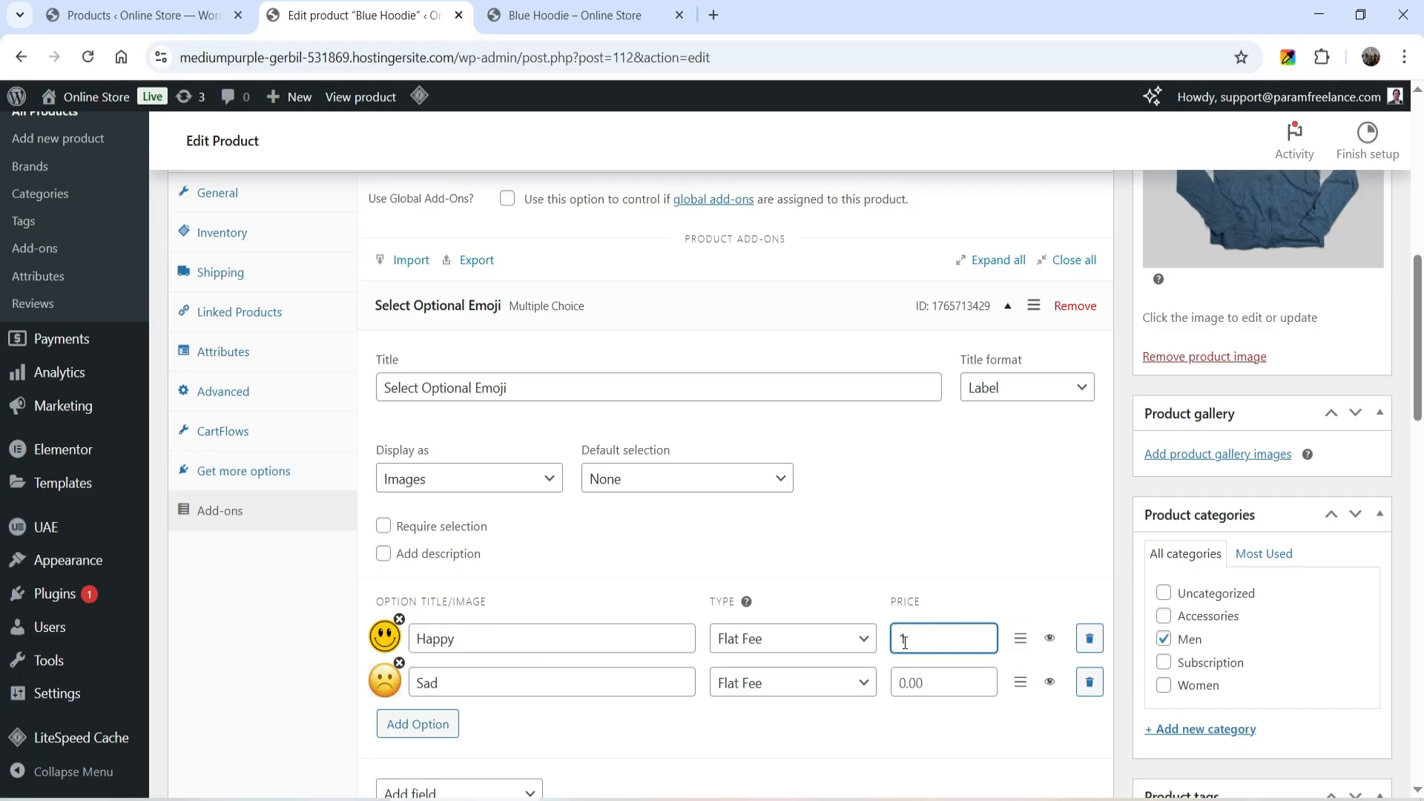
left_click(929, 680)
type("1")
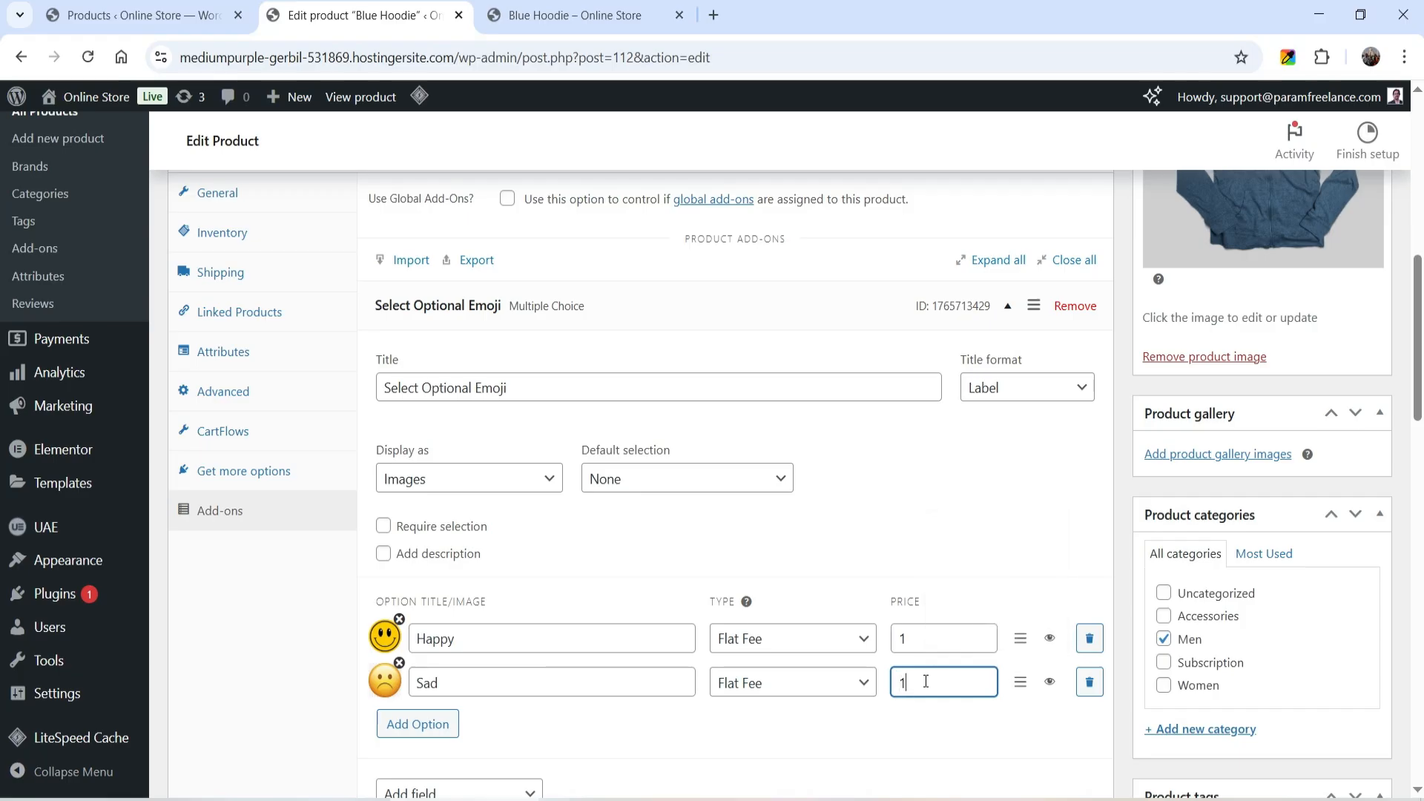
- Add the description "Select Emoji that you want to print on the T shirt." to the emoji add-on and update the product
left_click(382, 553)
left_click(488, 603)
type("Select Emoji that you want to print on the T shirt. Optional")
key("ctrl+shift+Left")
key("BackSpace")
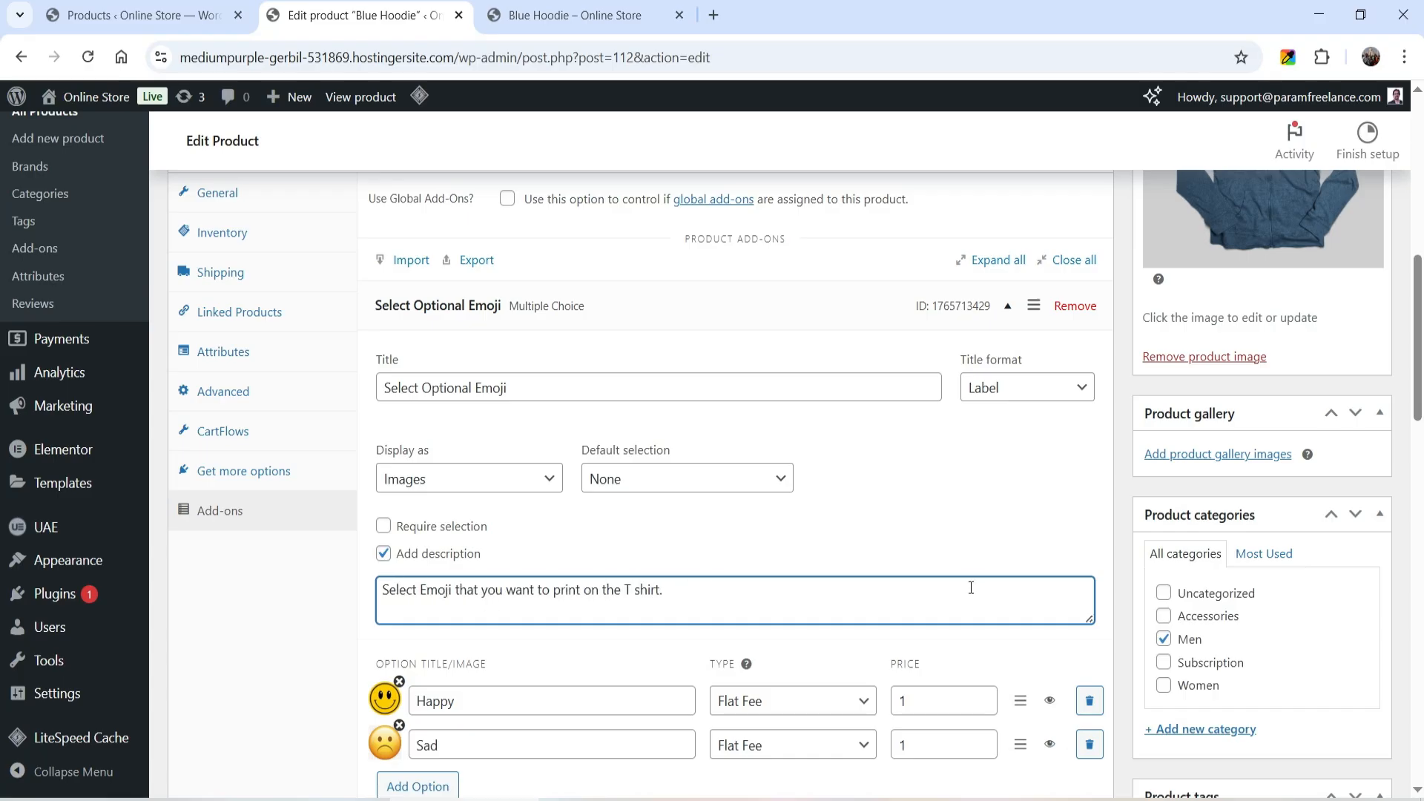
scroll(1181, 514, "up", 4)
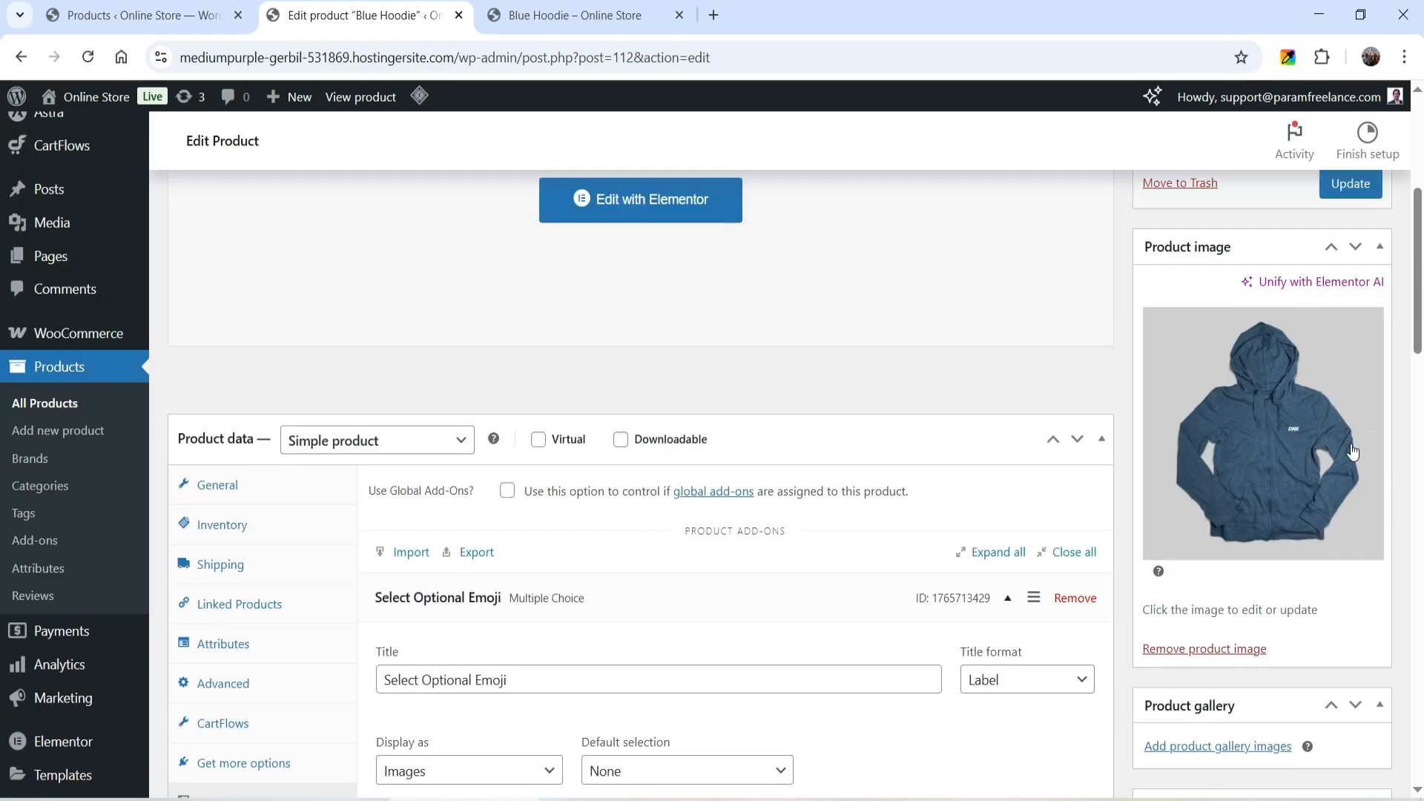
left_click(1350, 183)
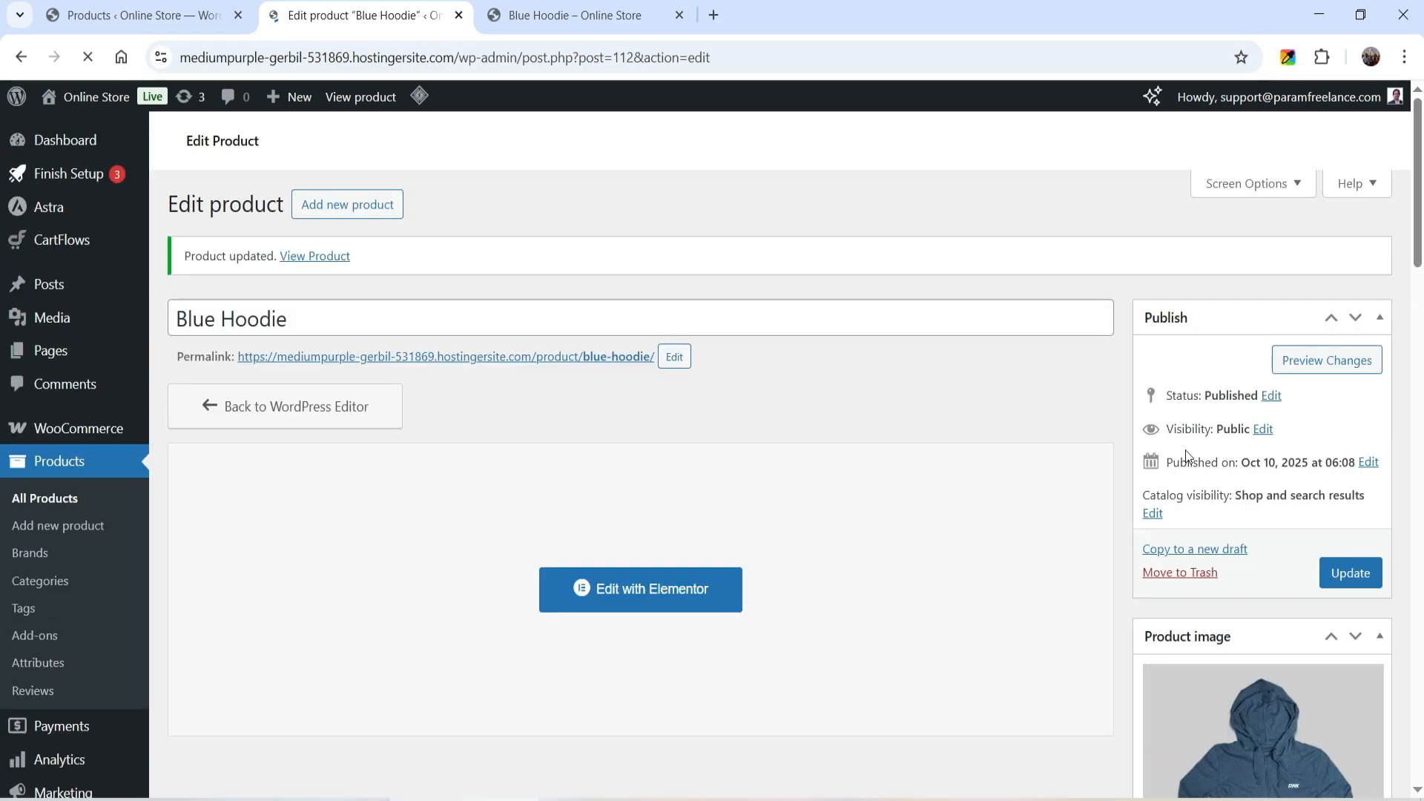
- Reload the Blue Hoodie store page and check the emoji description and pricing by selecting Happy and then Sad
left_click(575, 15)
left_click(87, 58)
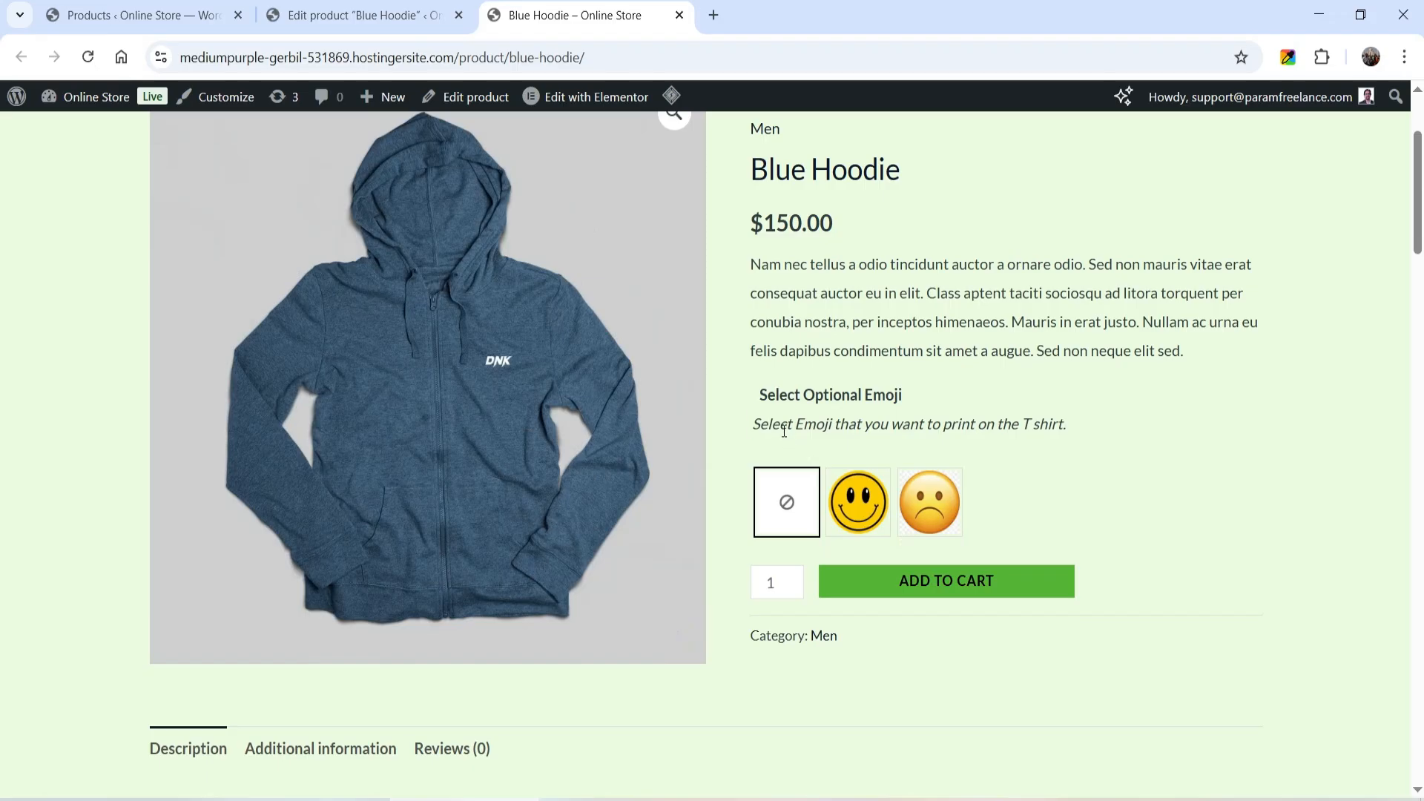
triple_click(784, 430)
left_click(1230, 456)
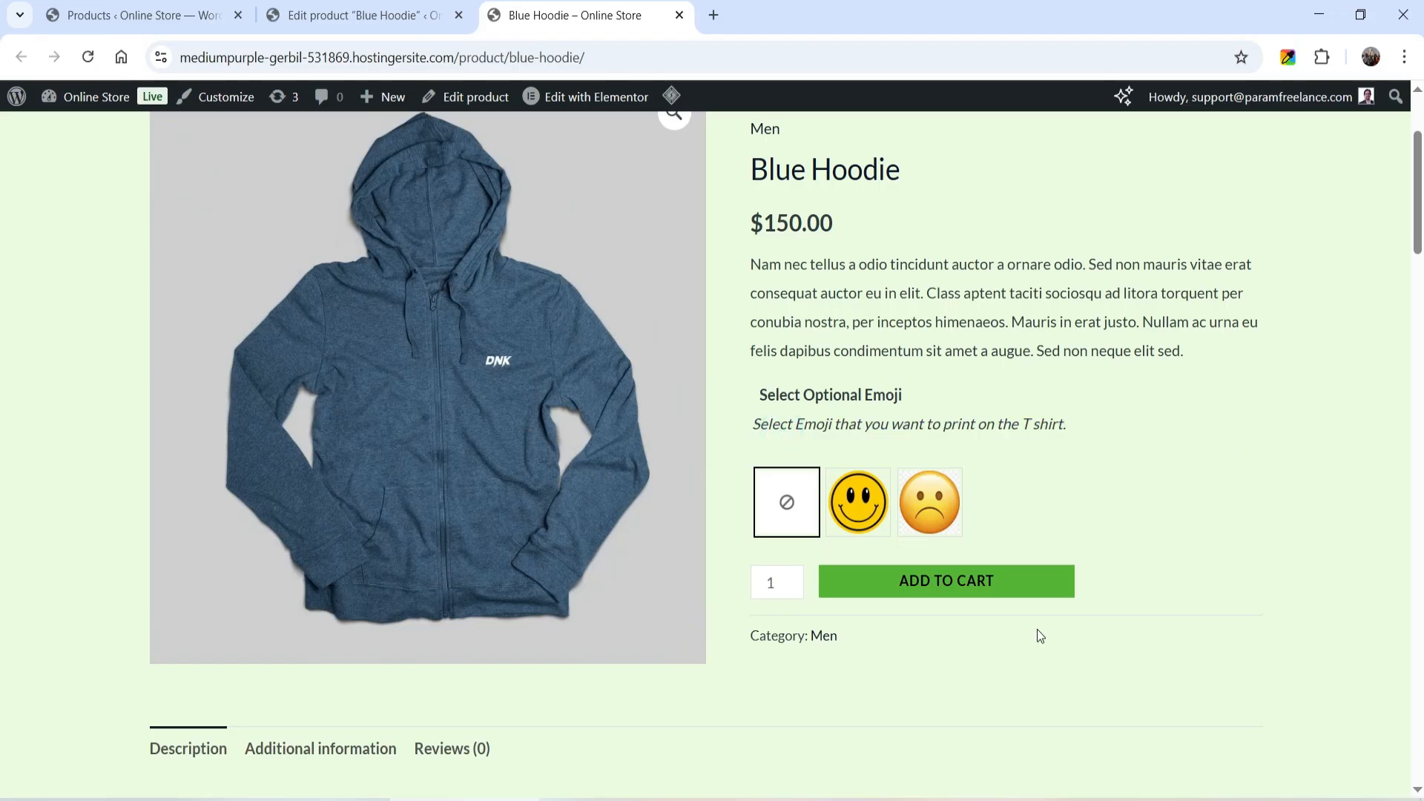
left_click(886, 519)
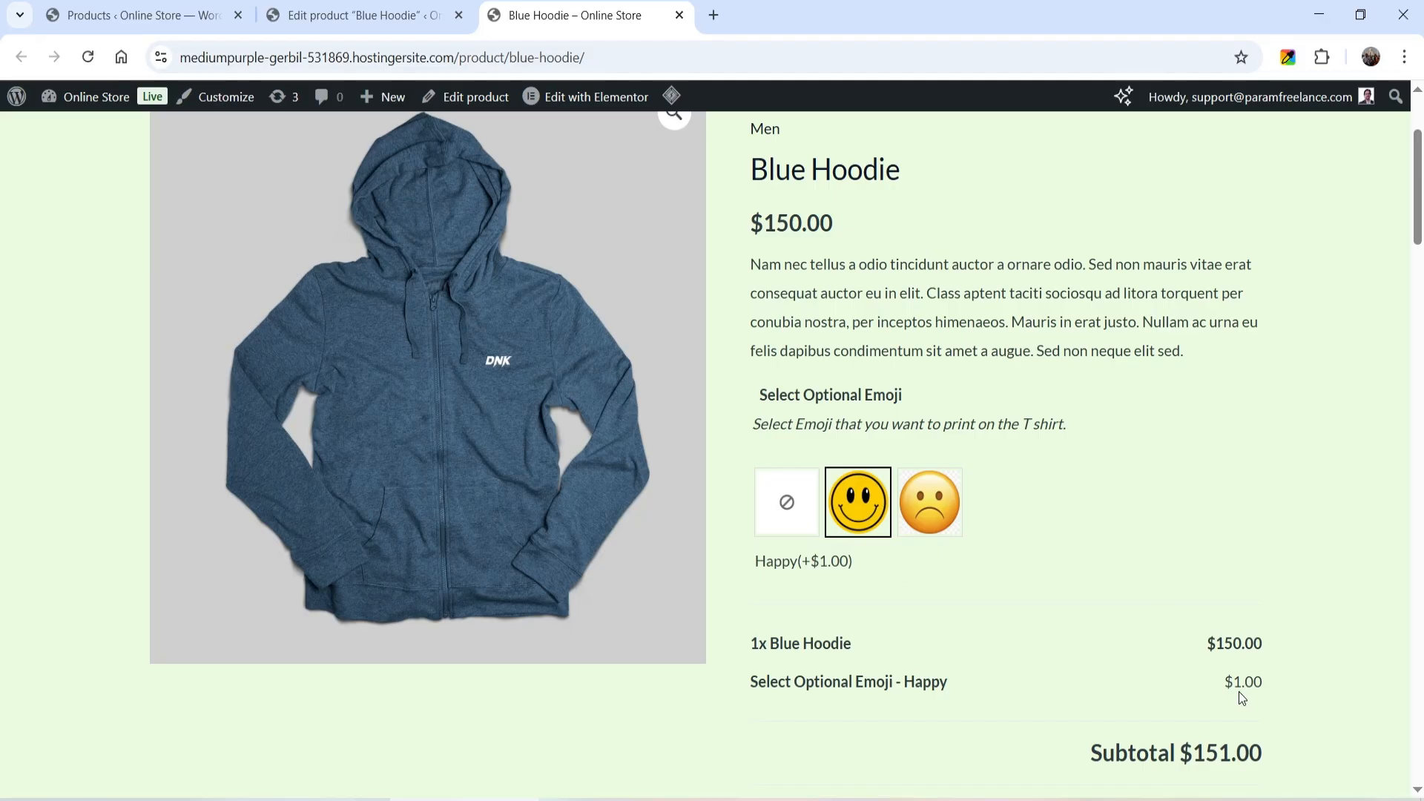
left_click(925, 512)
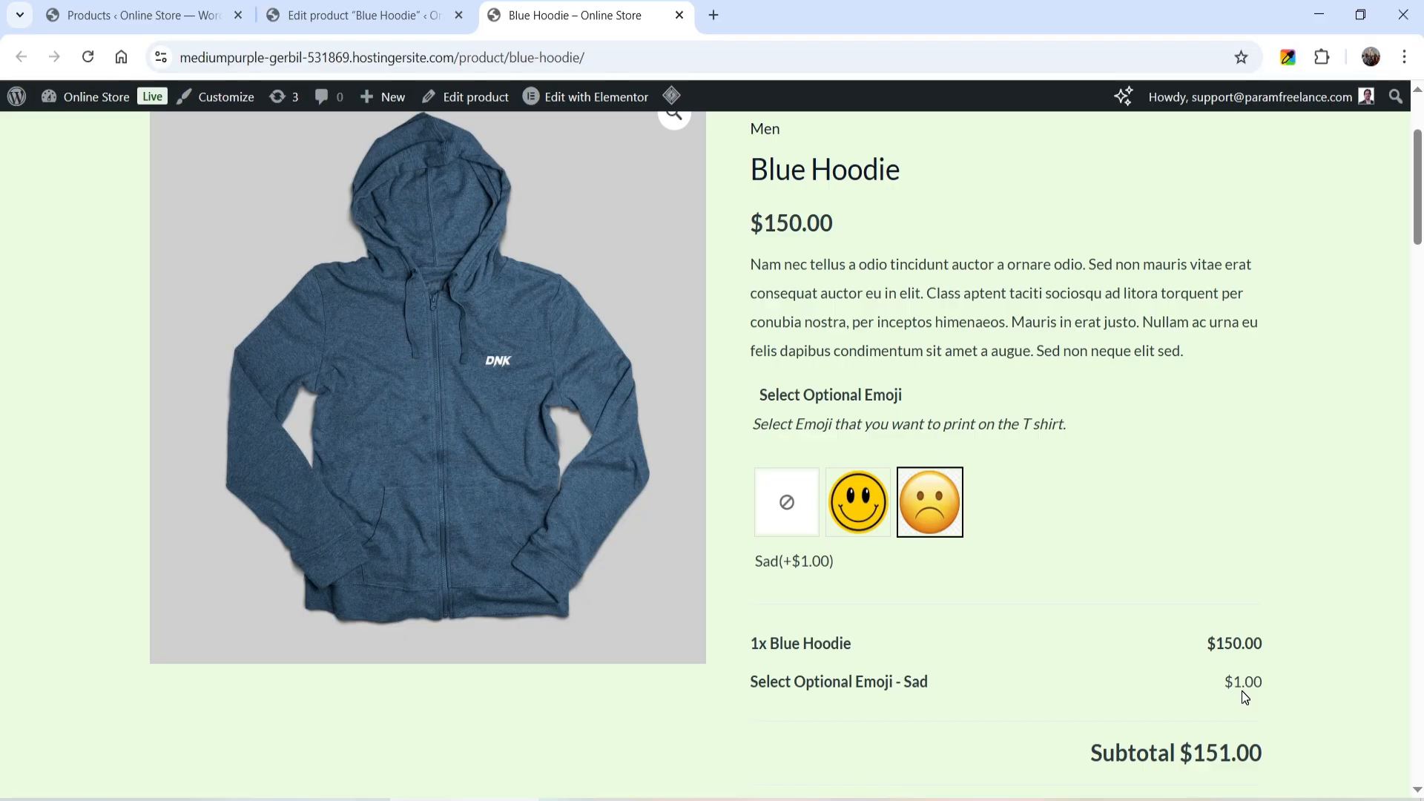
- Back in the product editor, add a Short Text add-on titled "Text To Print" to the Blue Hoodie
left_click(354, 15)
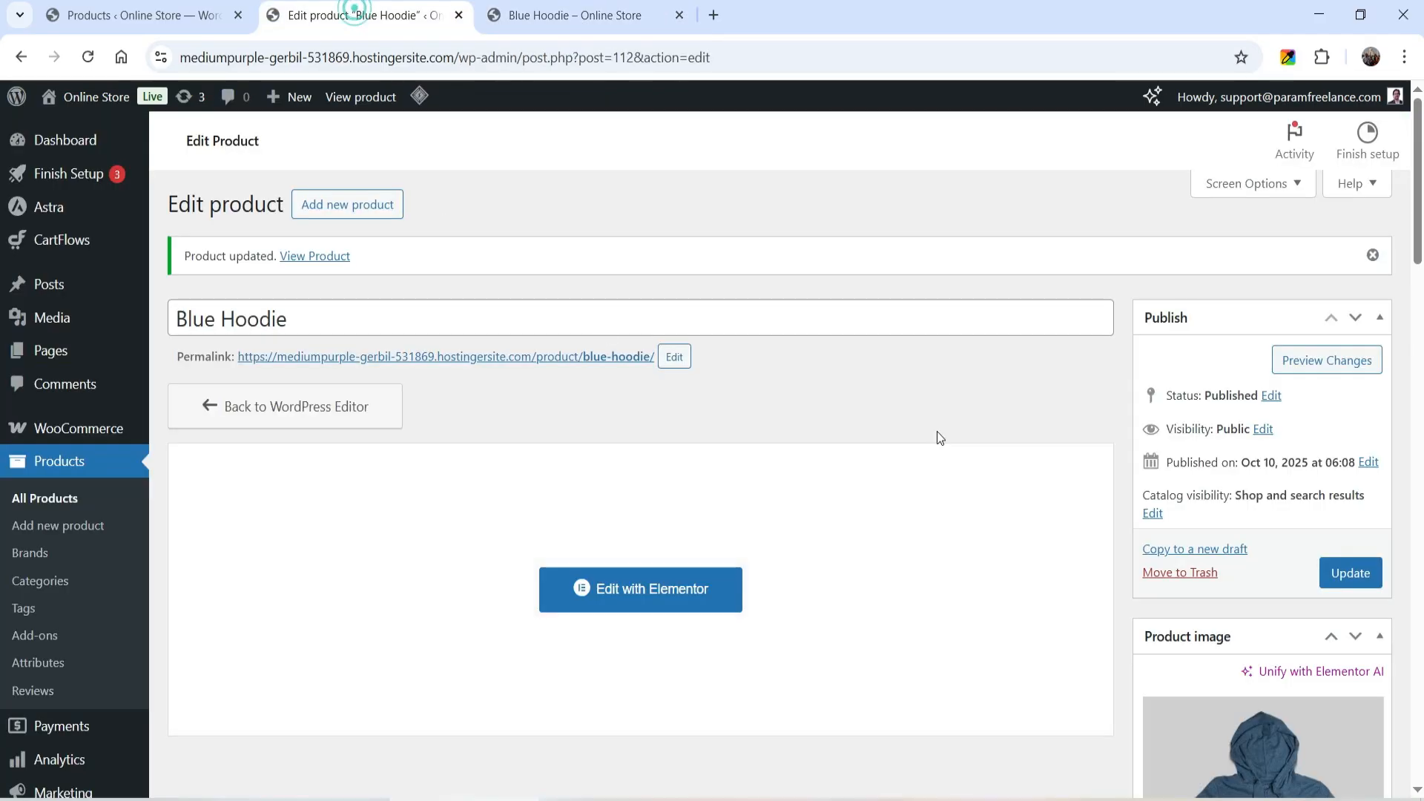
scroll(937, 434, "down", 4)
scroll(922, 439, "down", 5)
left_click(256, 509)
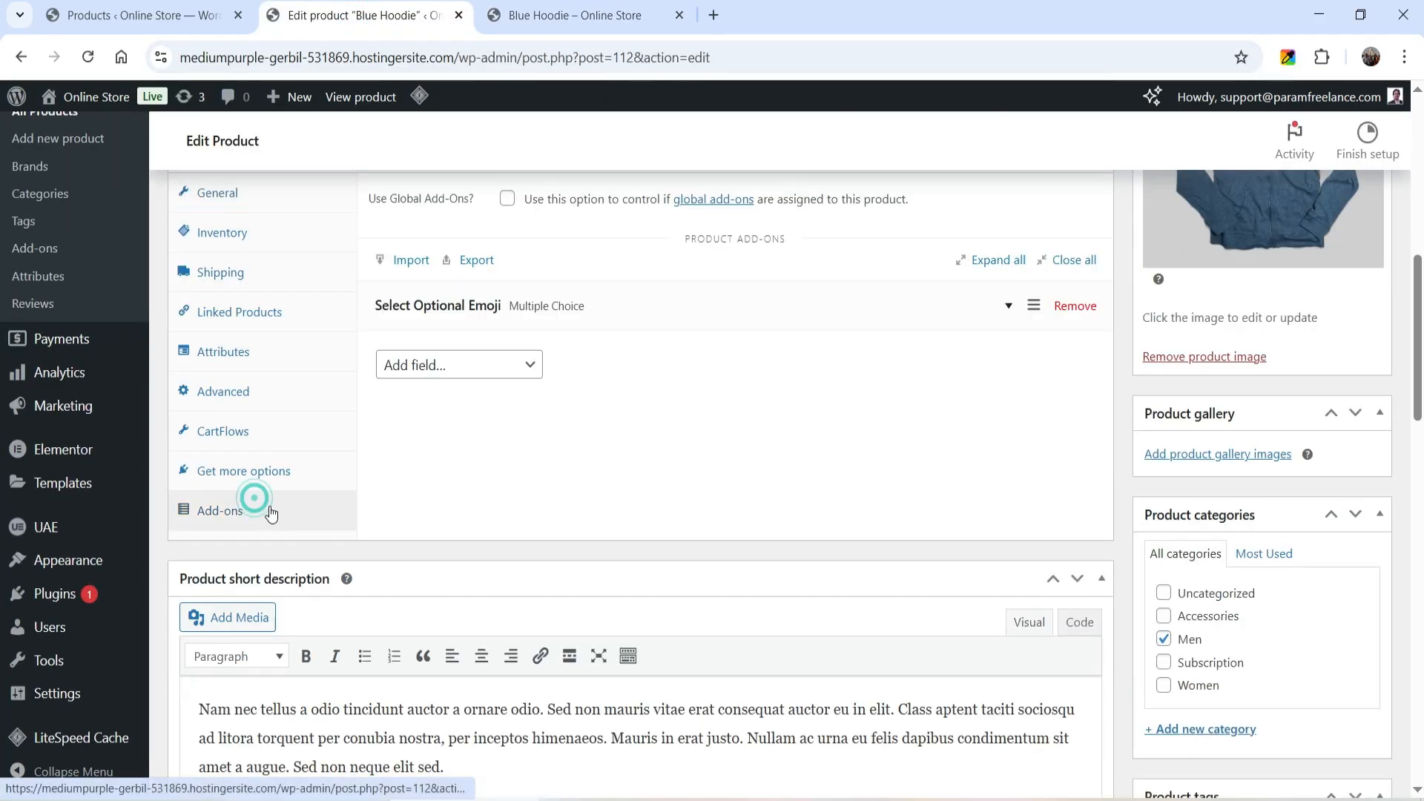
left_click(480, 371)
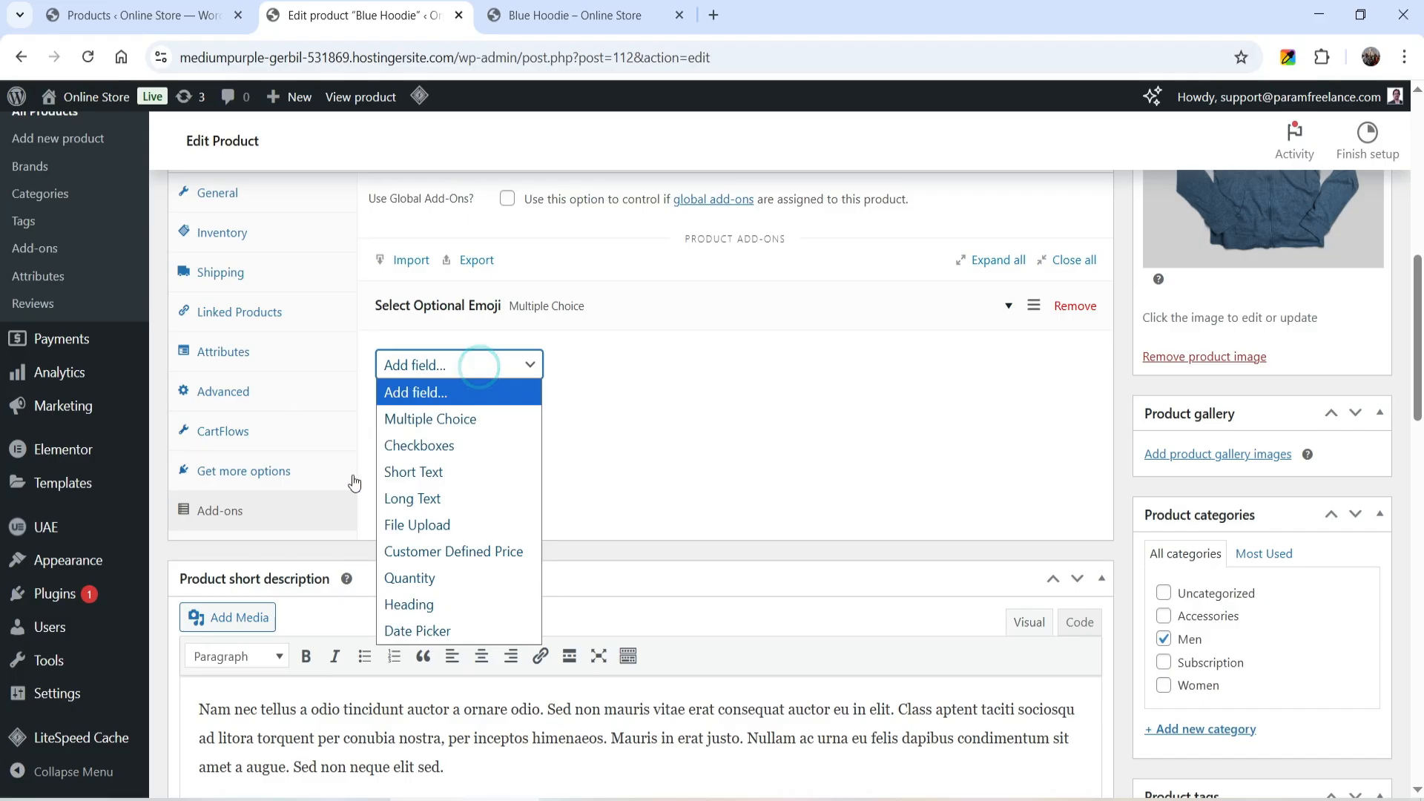
left_click(477, 468)
left_click(549, 434)
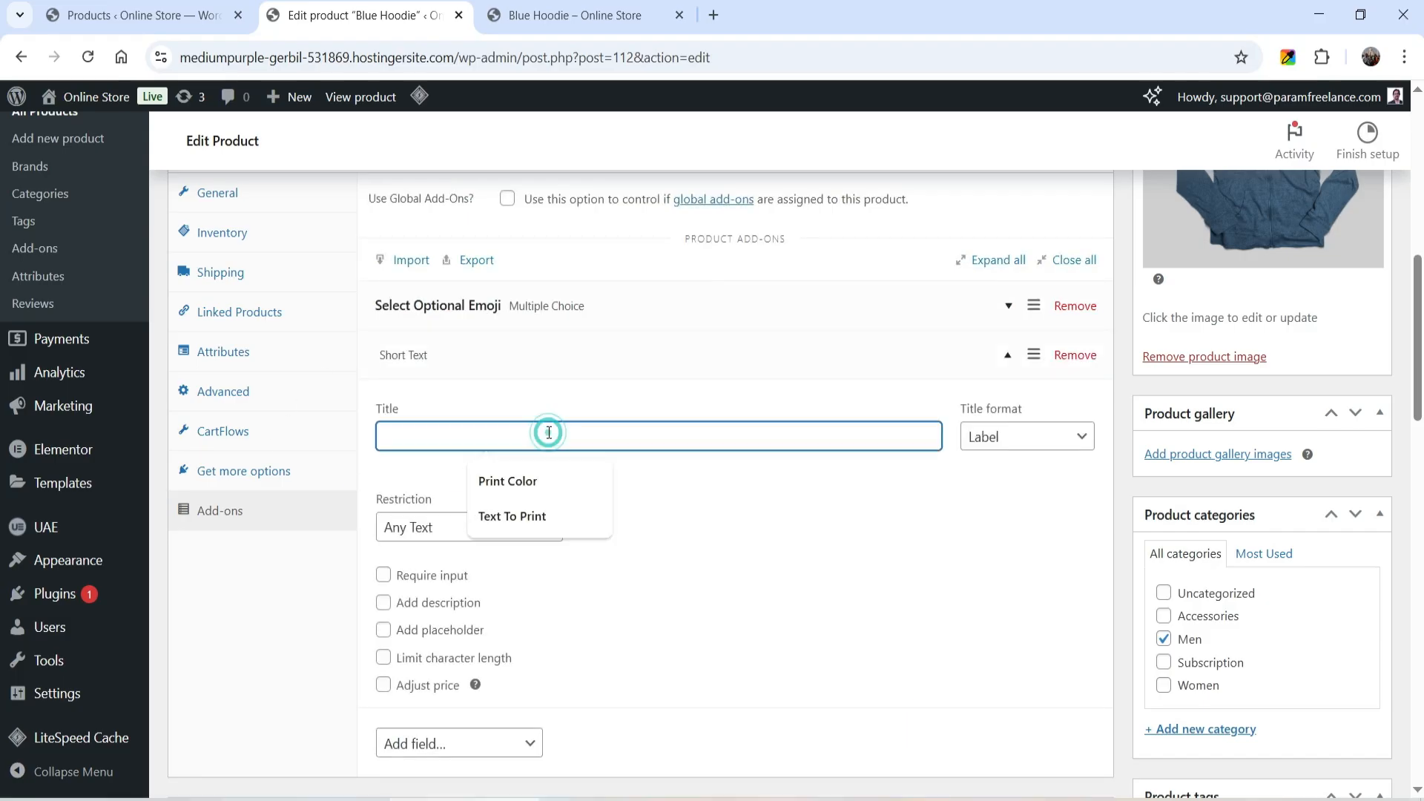
left_click(543, 514)
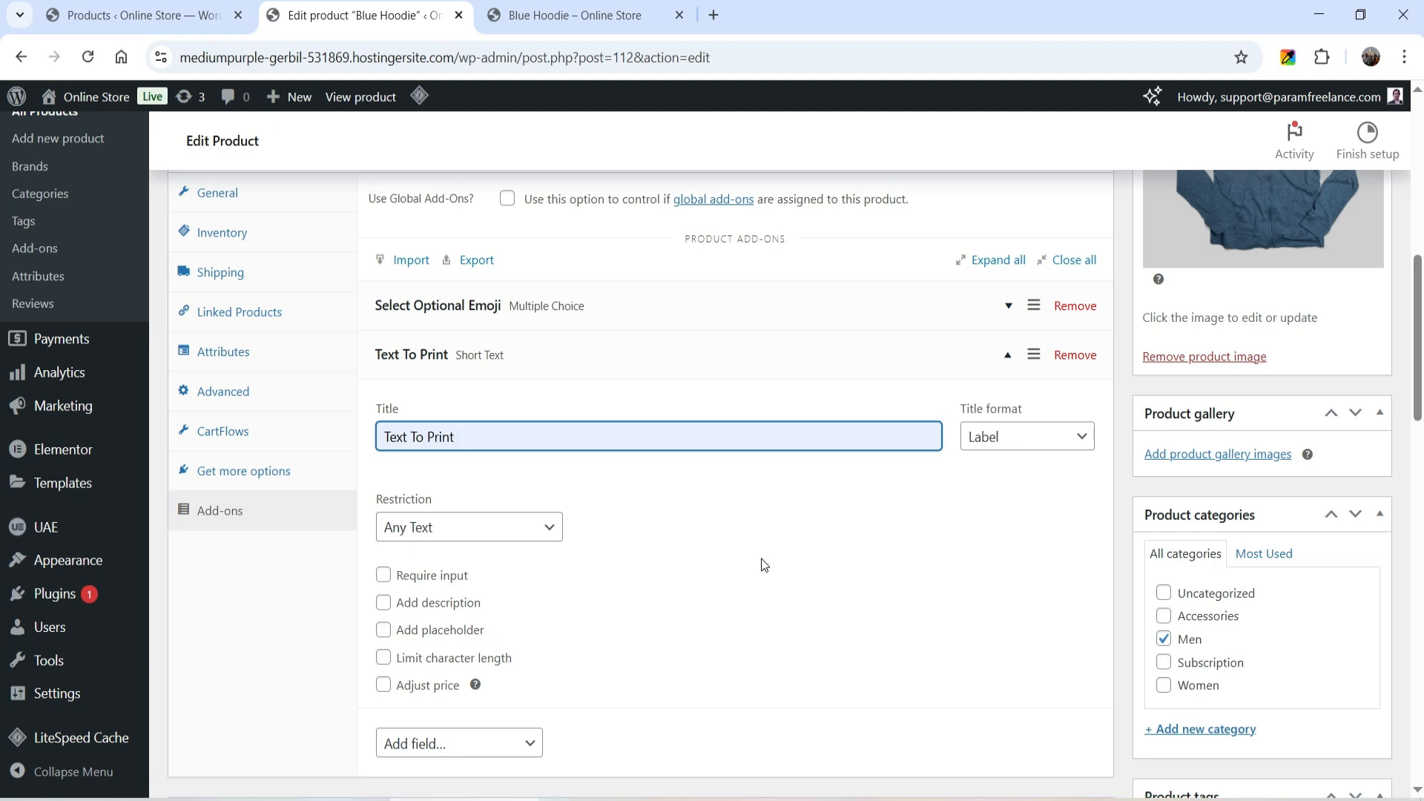
- Keep the Any Text restriction and add the description "Enter the text if you want to print the text on T shirt"
left_click(440, 540)
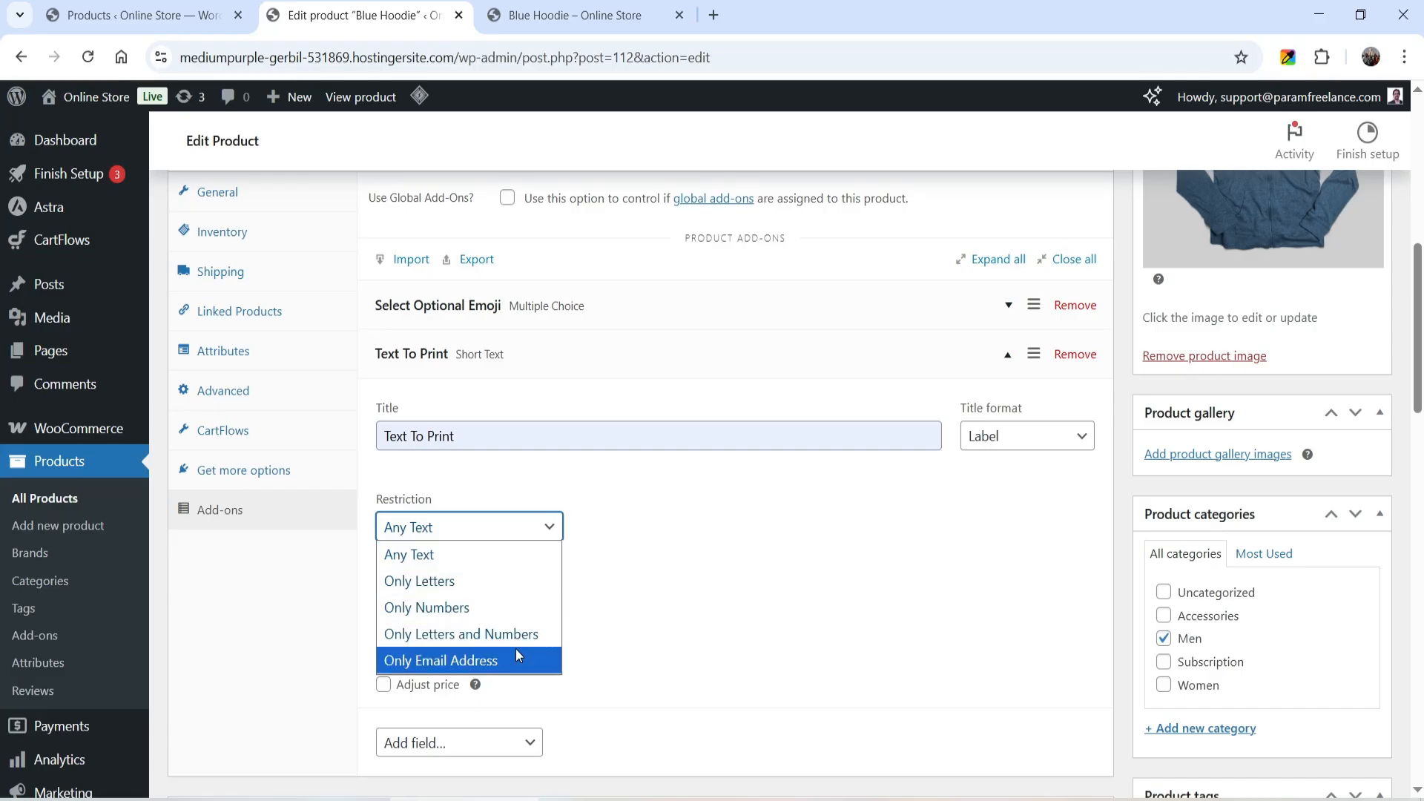
left_click(437, 556)
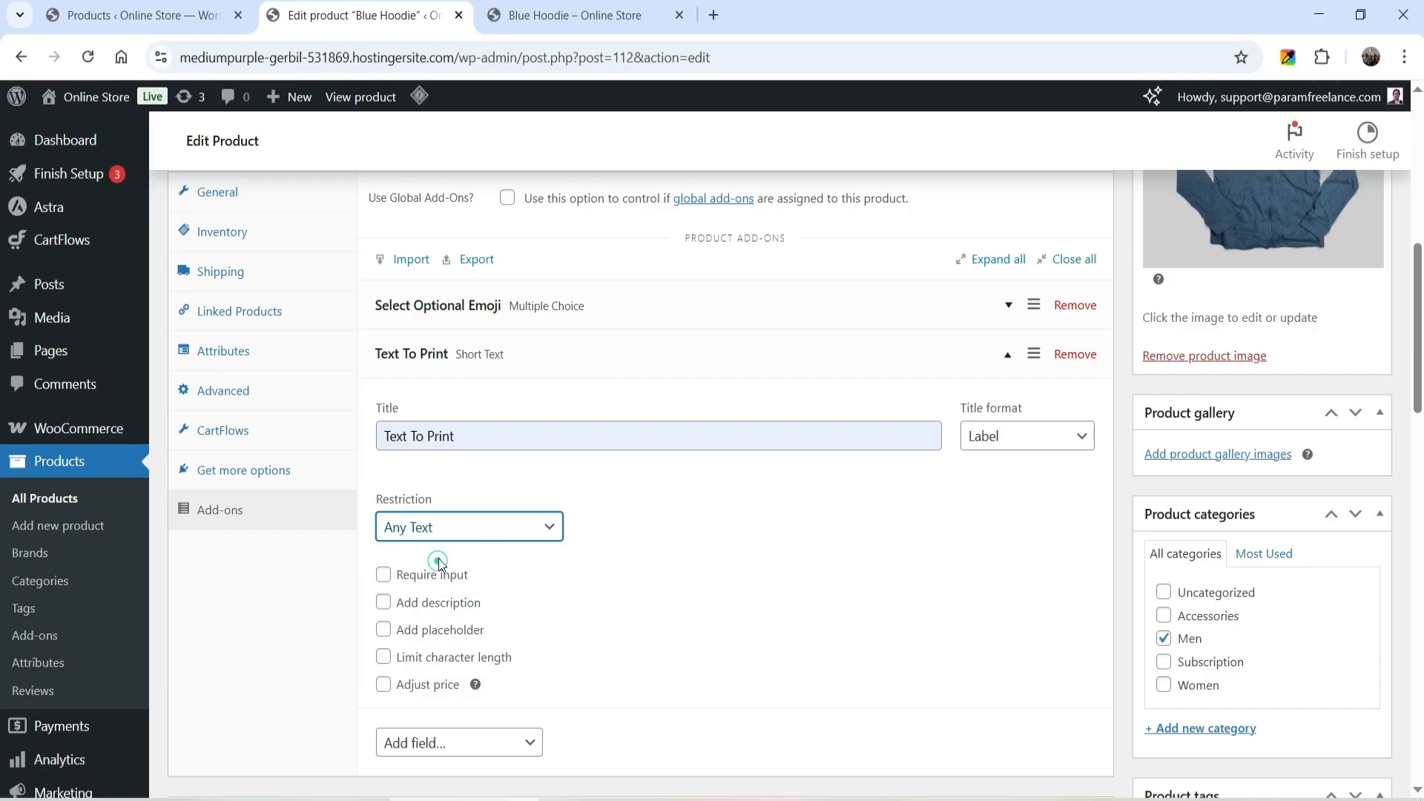
left_click(384, 603)
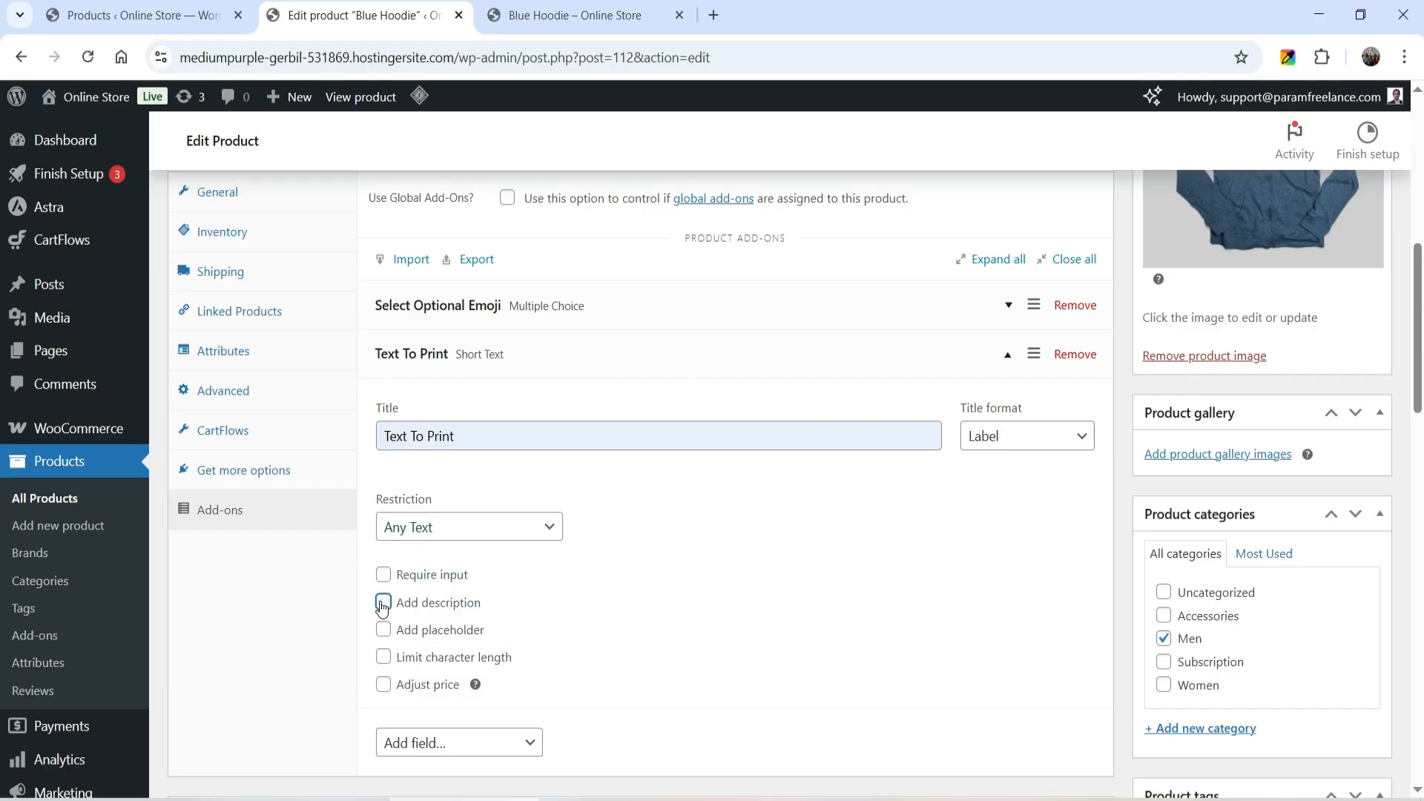
left_click(493, 649)
type("Enter the text")
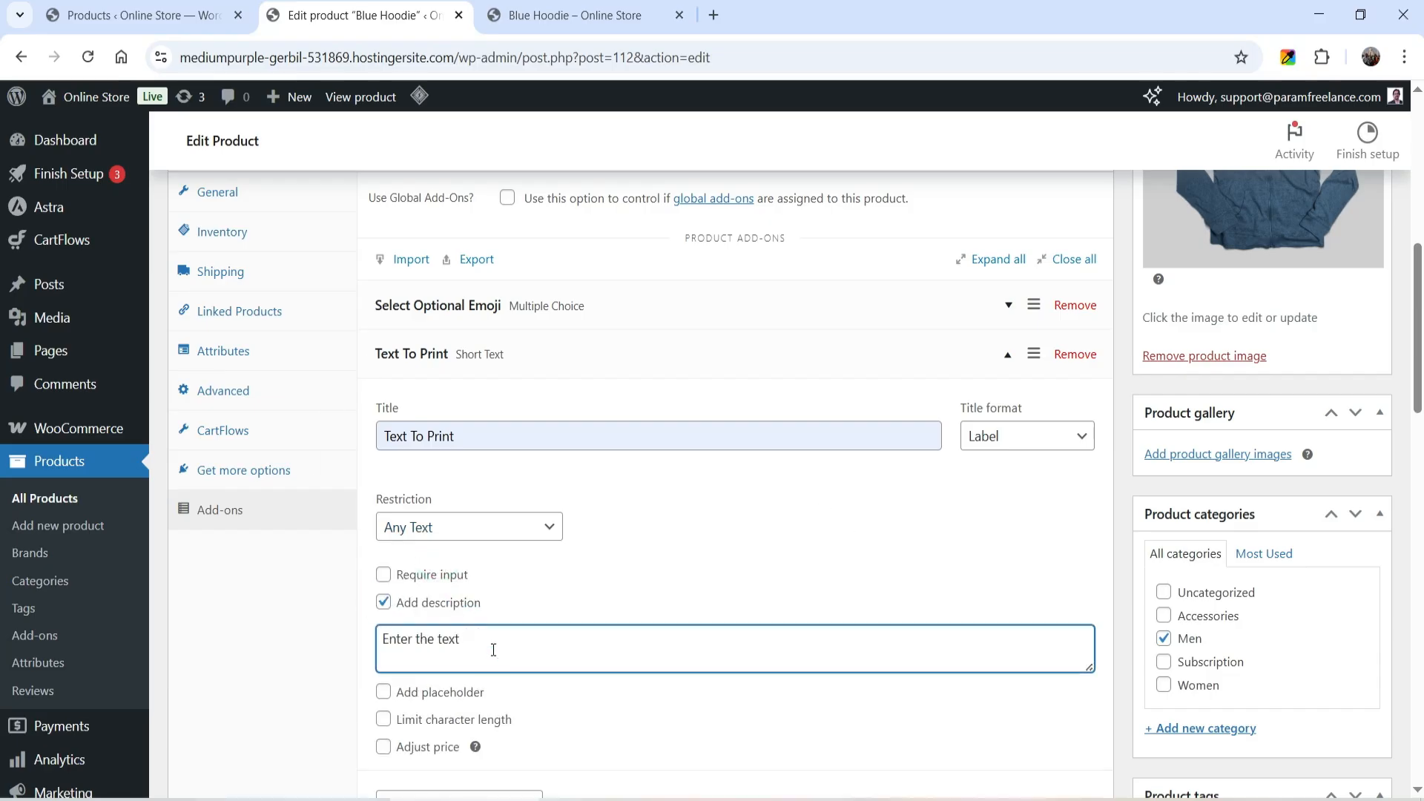
type(" if you want to add Text on the T")
left_click_drag(646, 640, 547, 640)
type("print the text on T shirt")
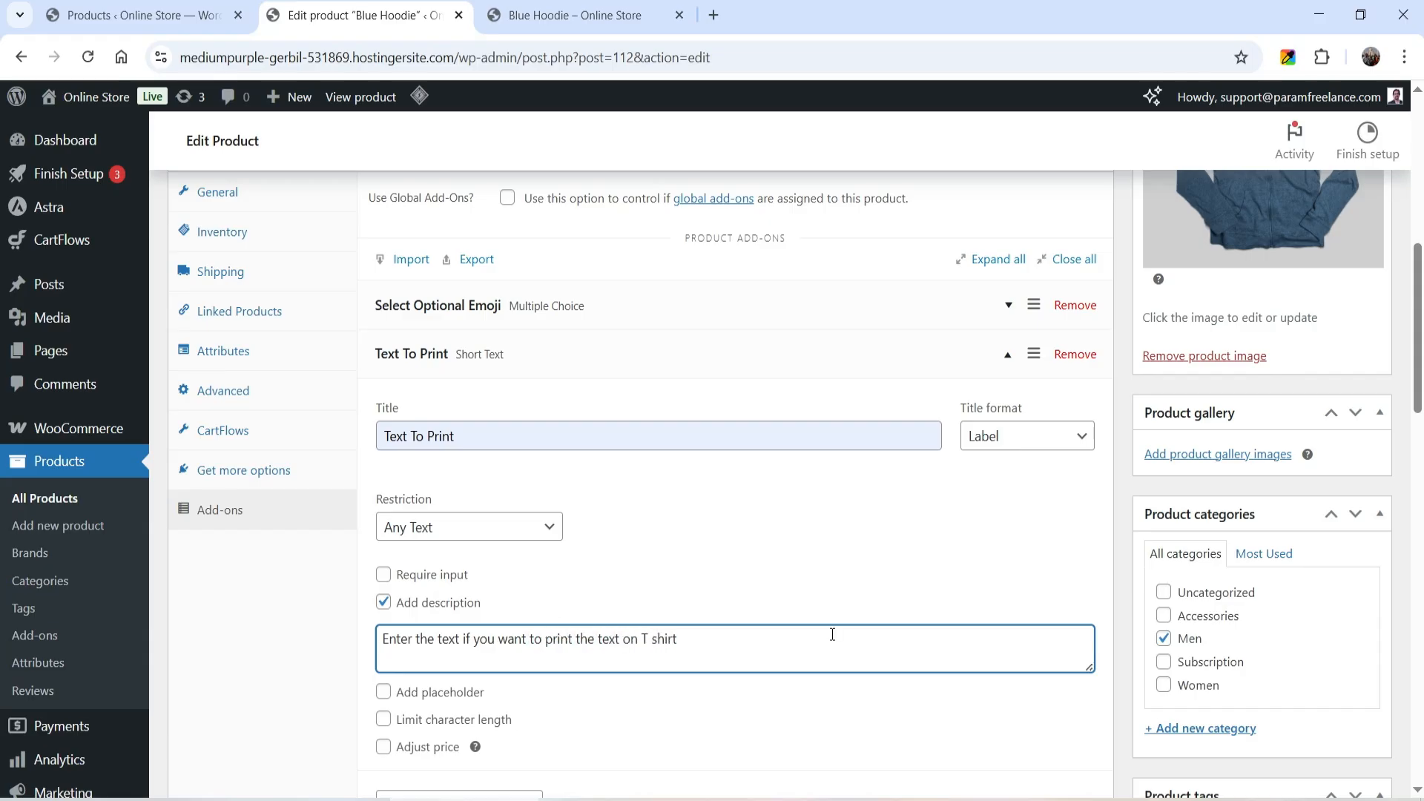
- Limit the character length of the Text To Print add-on to 3 to 10 characters
scroll(839, 579, "down", 1)
scroll(840, 579, "down", 2)
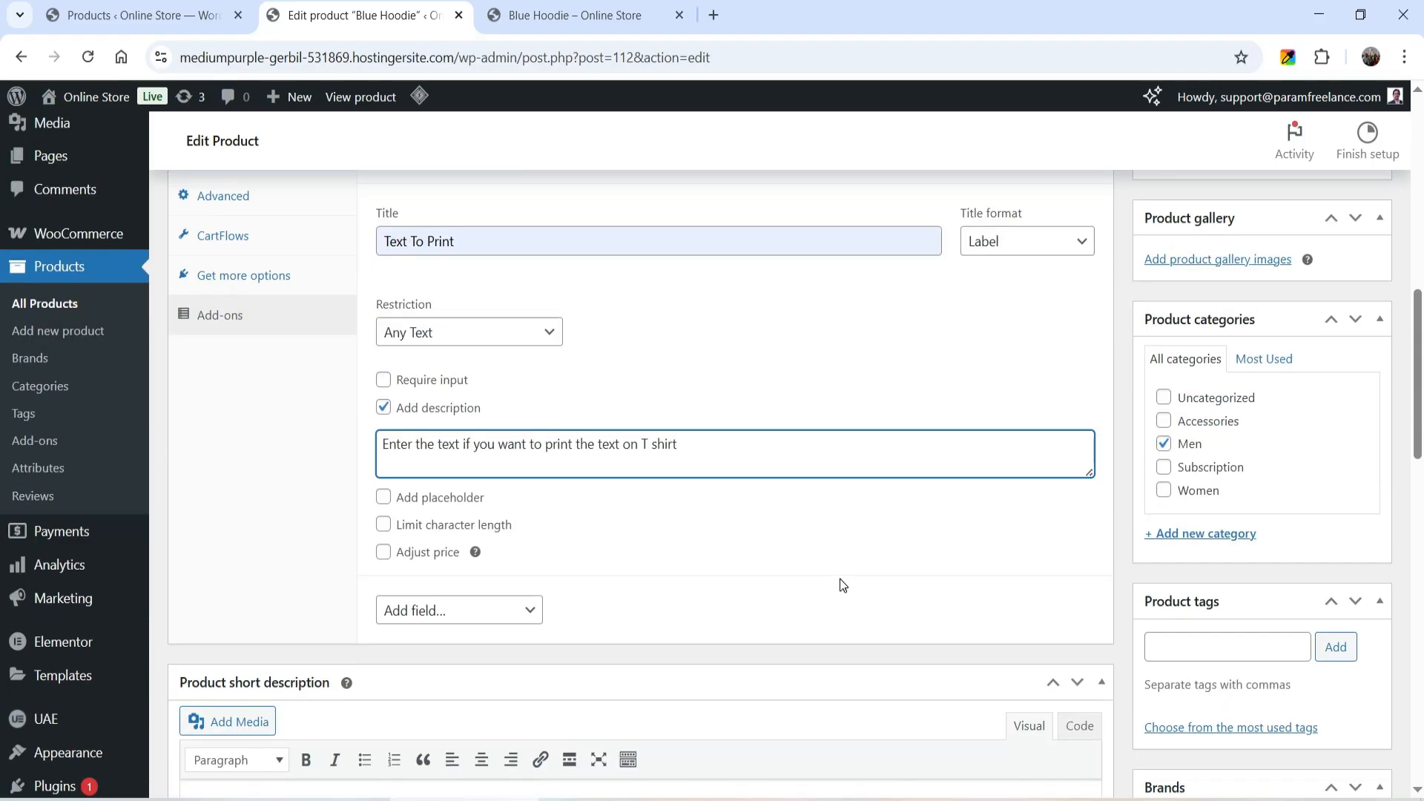
left_click(383, 525)
key("Tab")
type("3")
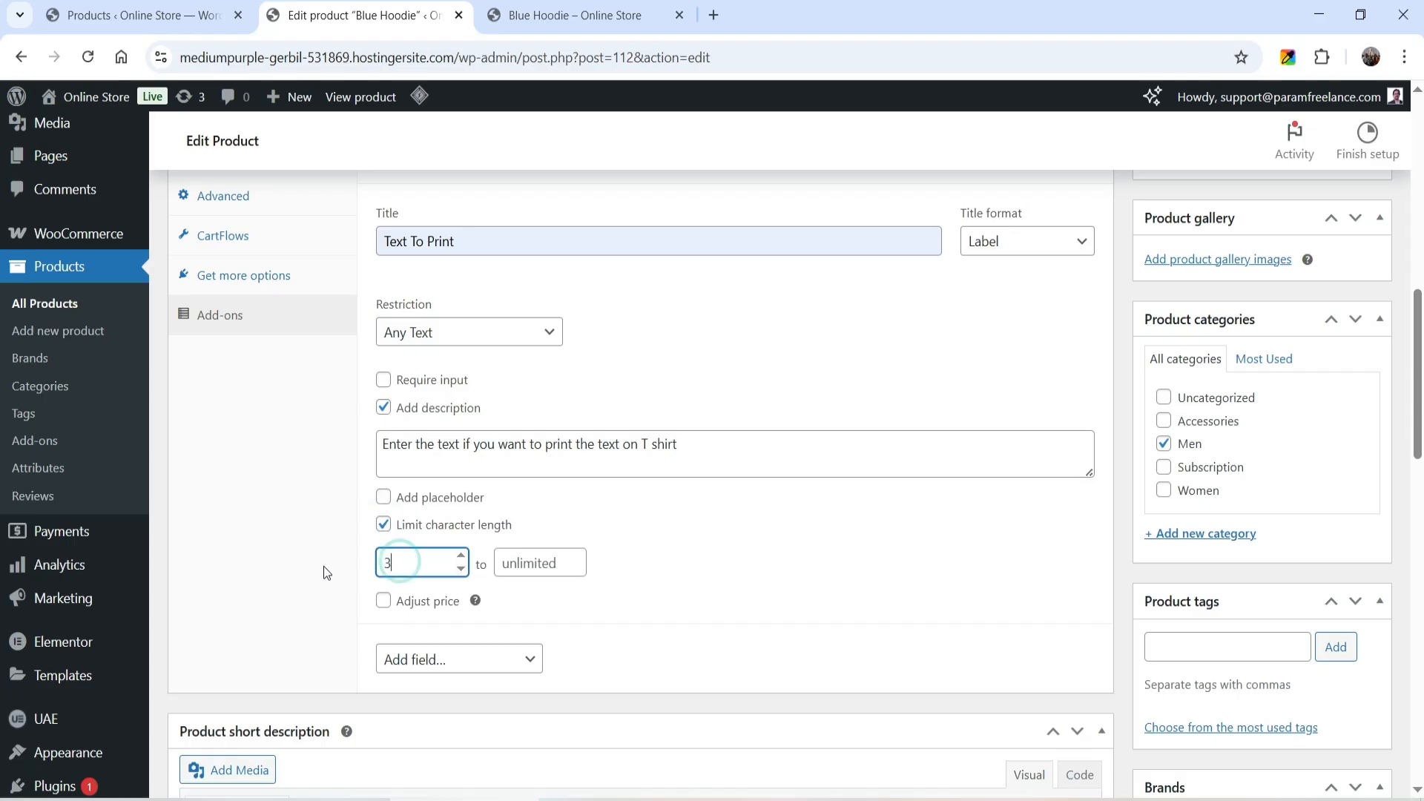
left_click(540, 562)
type("10")
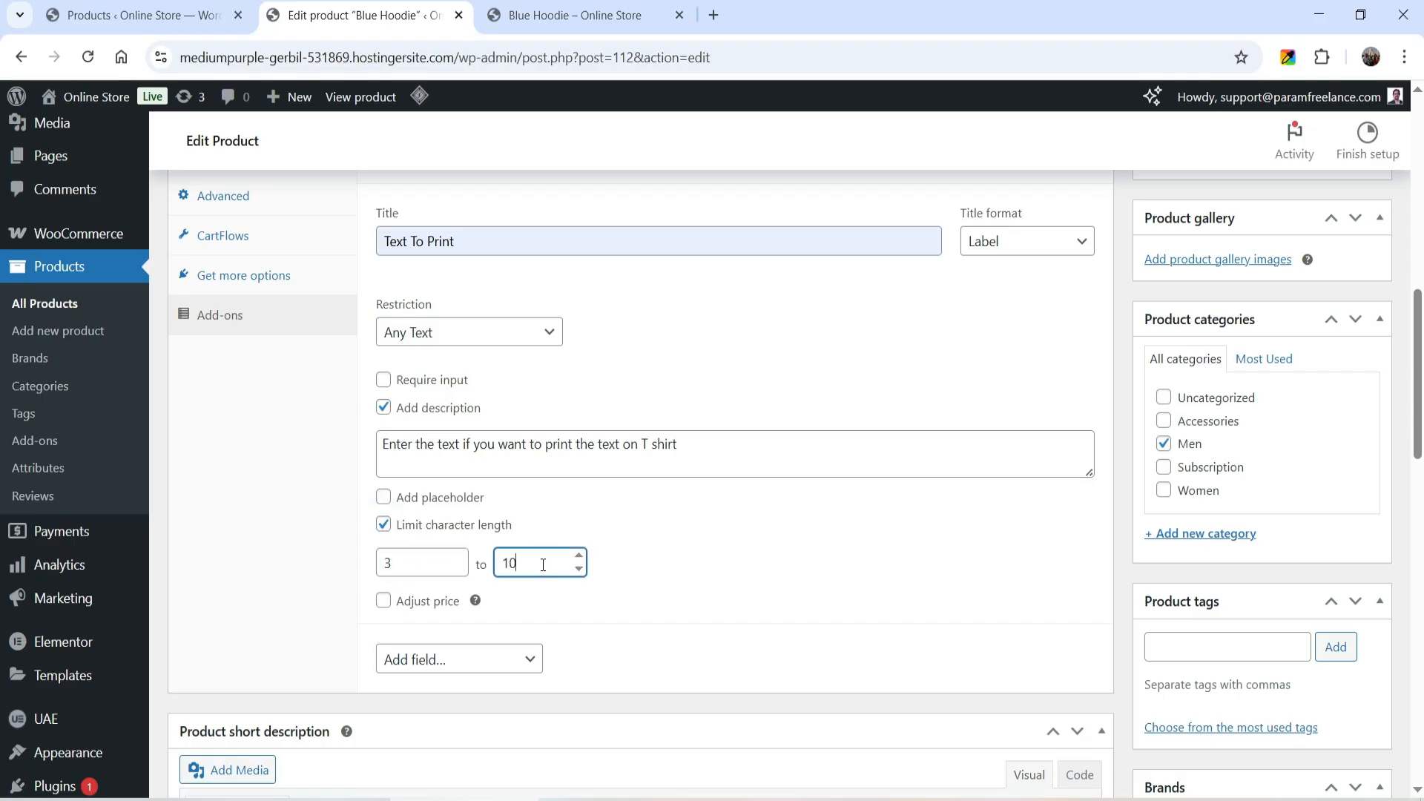
- Enable price adjustment for Text To Print with a flat fee of 2 and update the product
left_click(384, 600)
left_click(557, 639)
type("2")
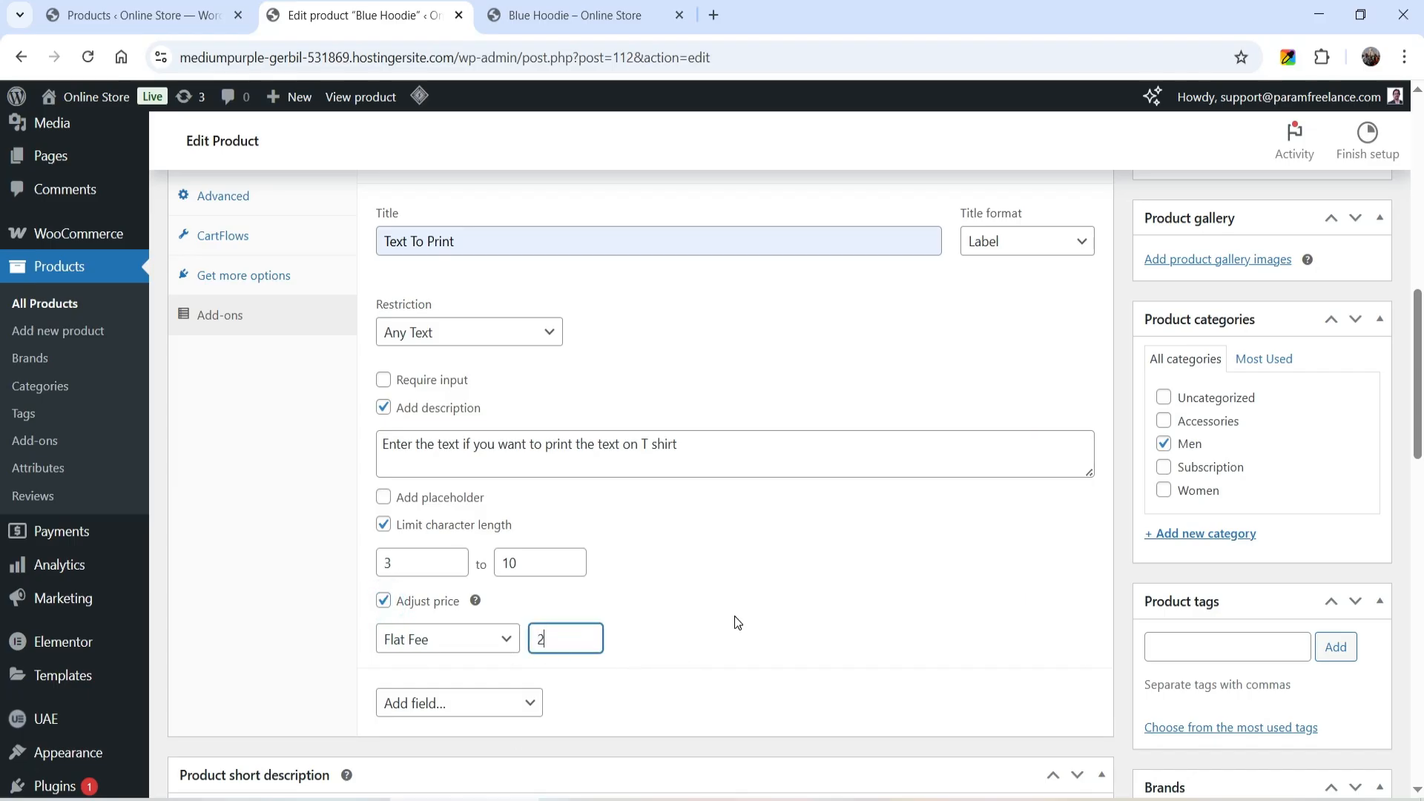
scroll(1212, 485, "up", 3)
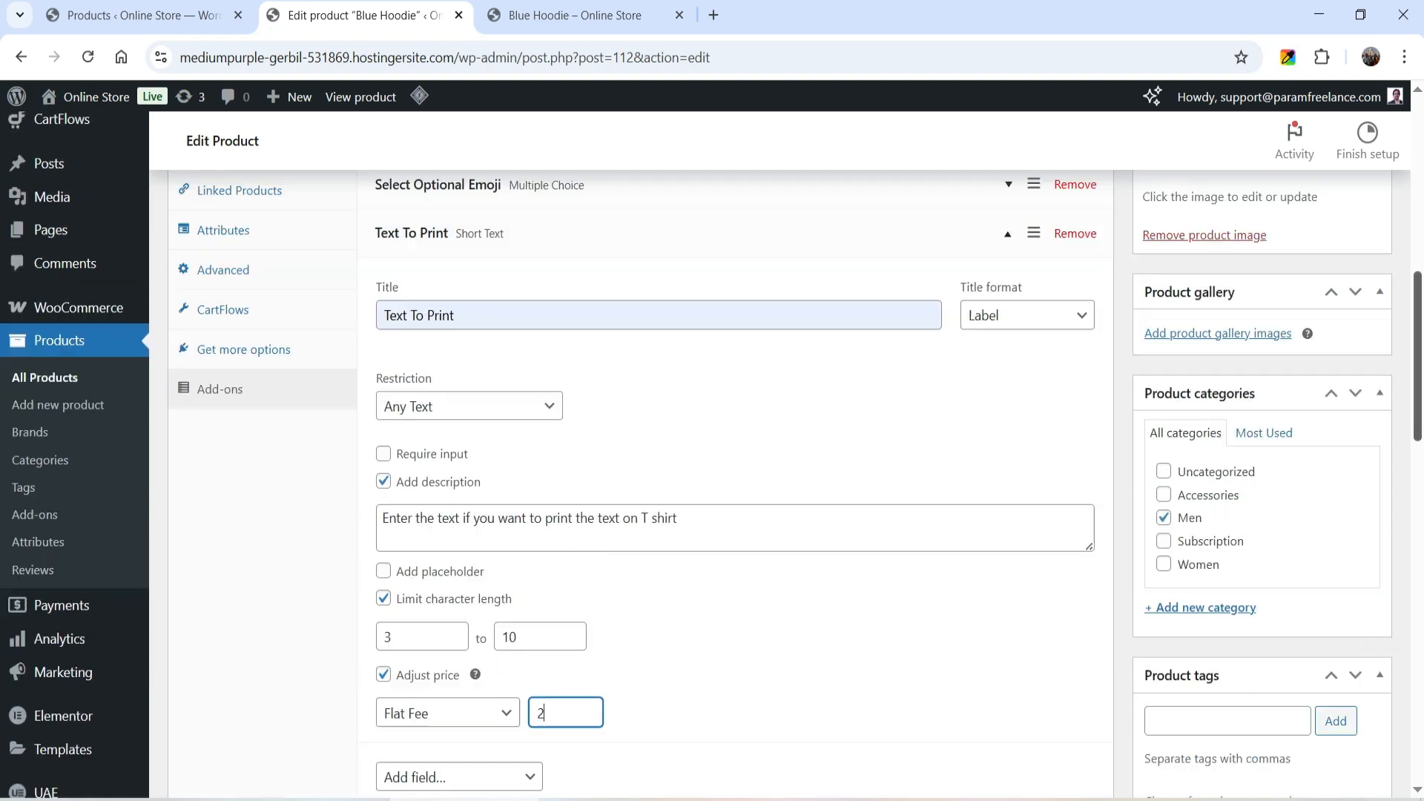
scroll(1261, 371, "up", 5)
left_click(1344, 284)
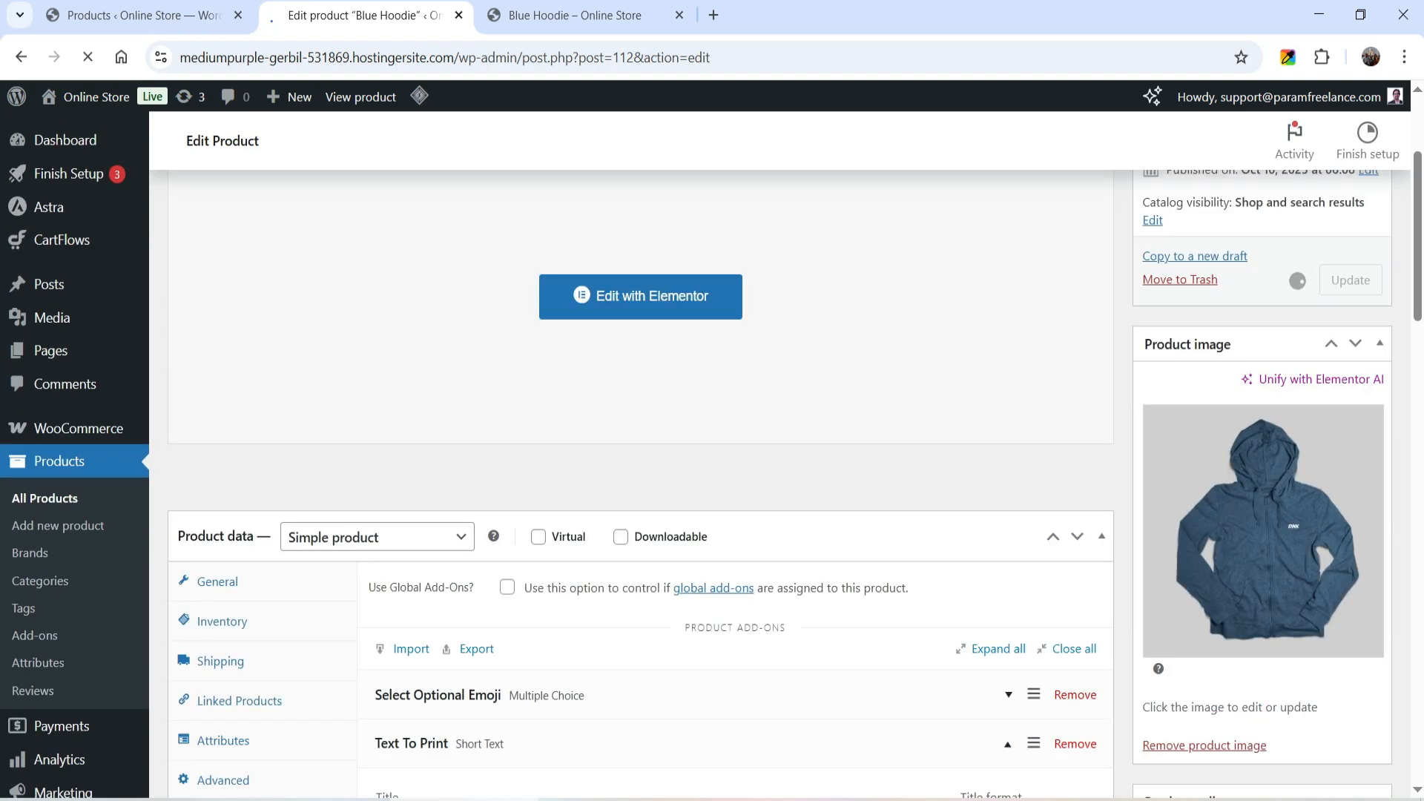
- Reload the Blue Hoodie store page and test the add-ons by entering a name in Text To Print and selecting the Happy emoji
left_click(584, 18)
left_click(88, 57)
scroll(792, 396, "down", 3)
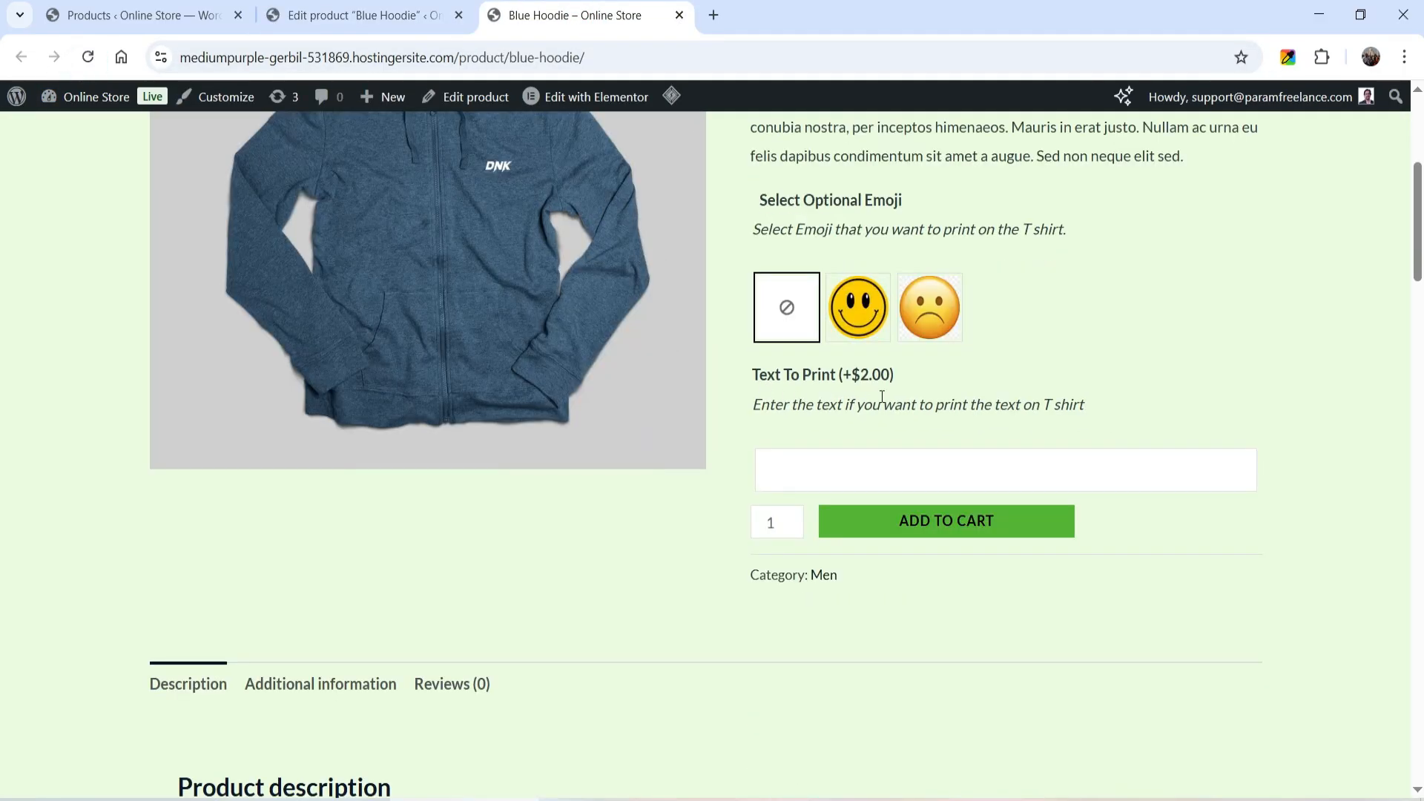
left_click(813, 473)
type("Param")
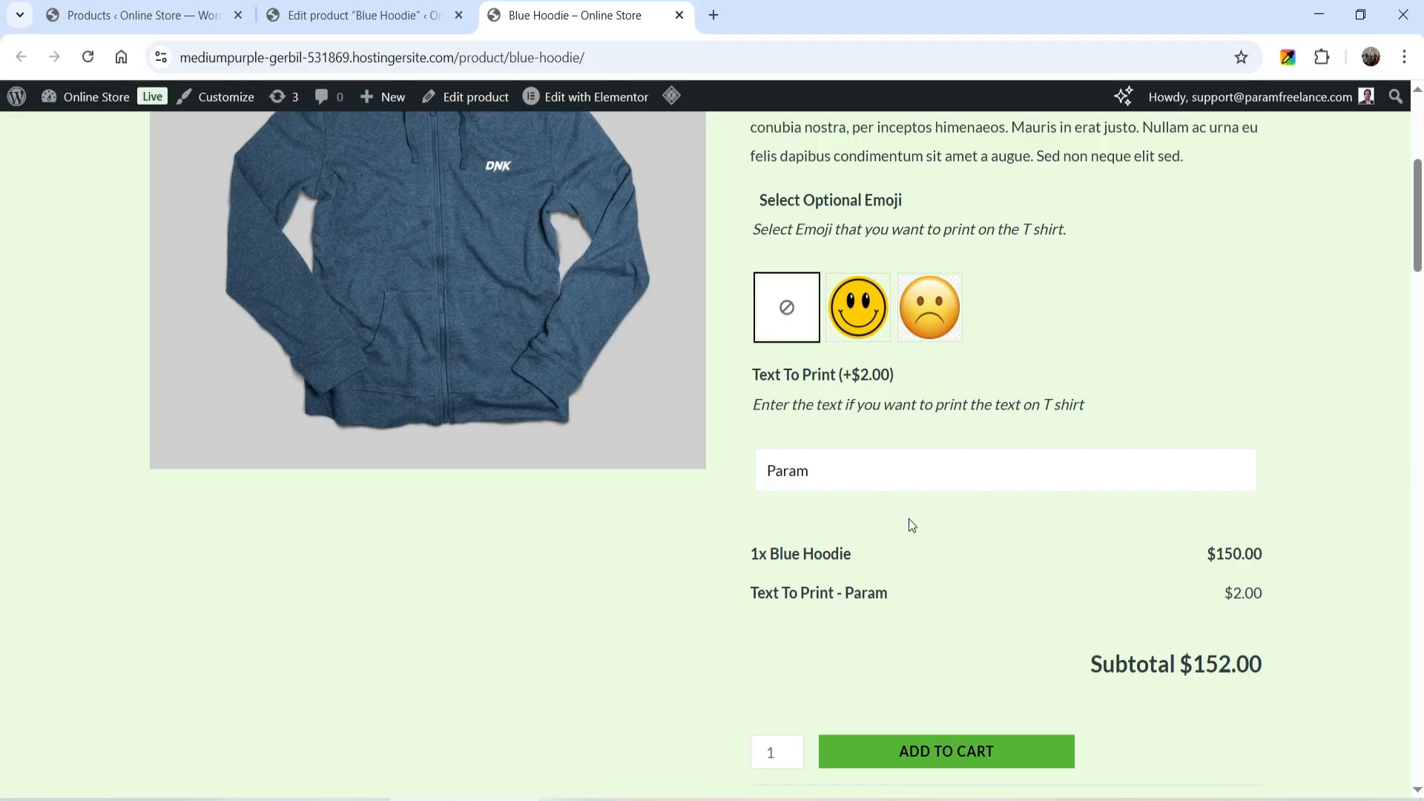
left_click(858, 311)
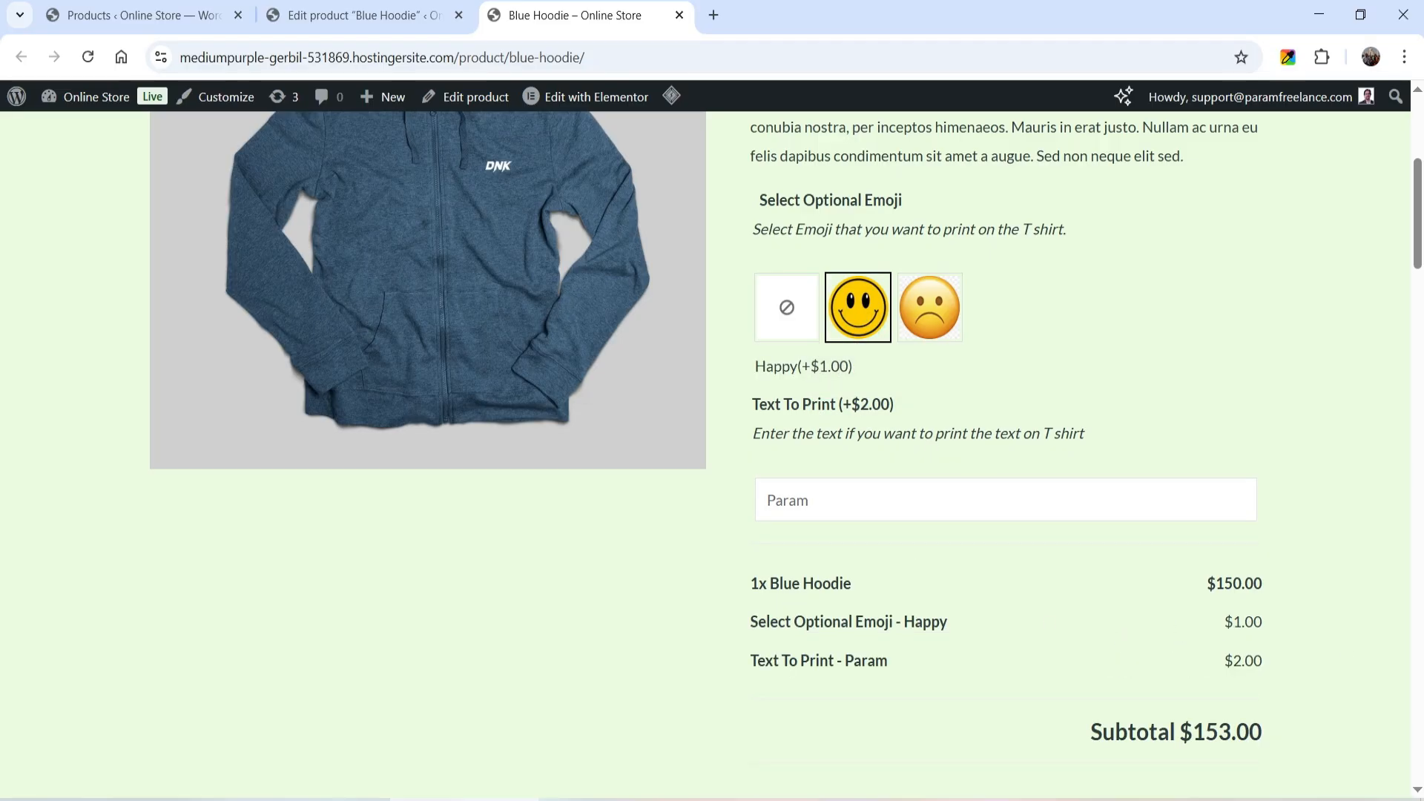
- Back in the product editor, add a File Upload add-on titled "Print Image" to the Blue Hoodie
left_click(363, 15)
scroll(477, 468, "down", 10)
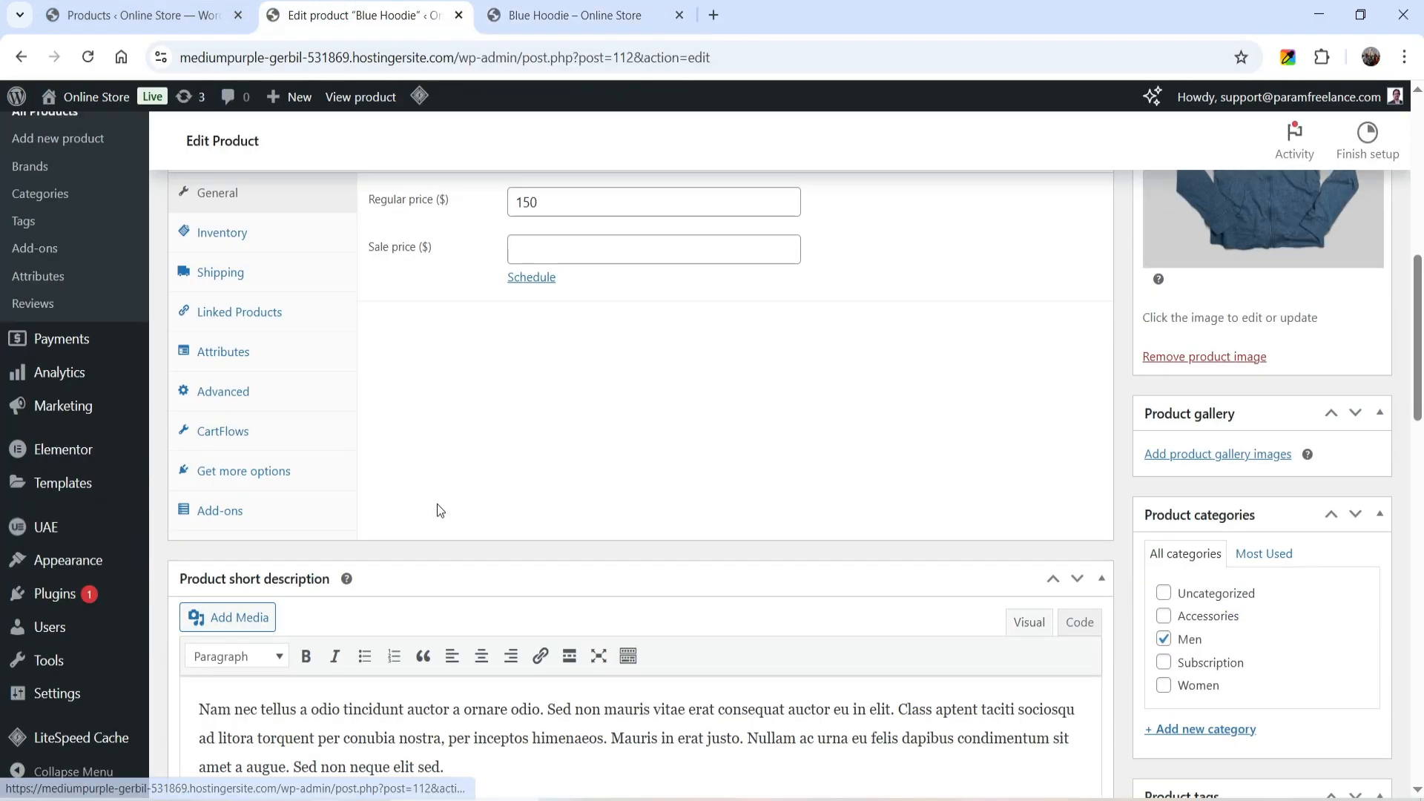
left_click(252, 512)
left_click(469, 417)
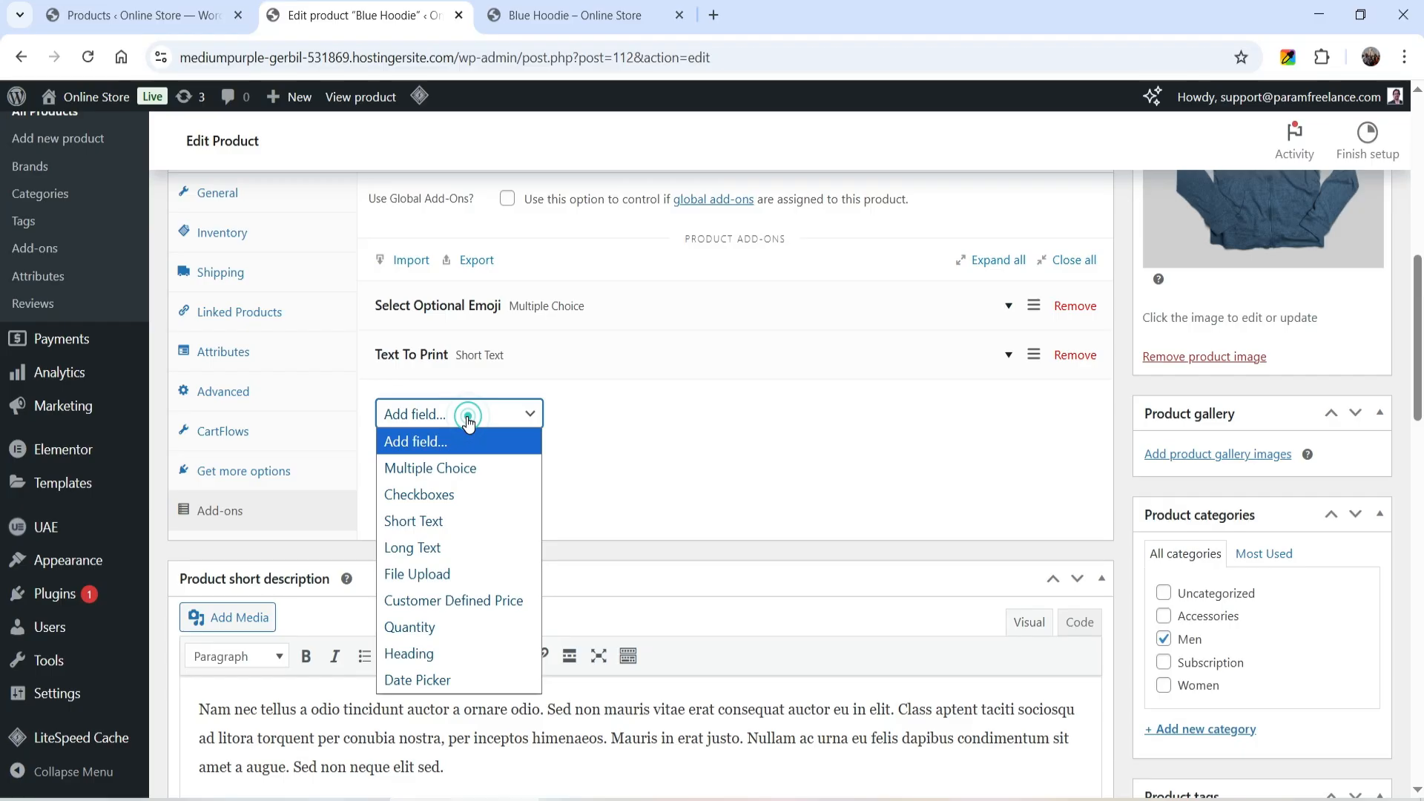
left_click(438, 575)
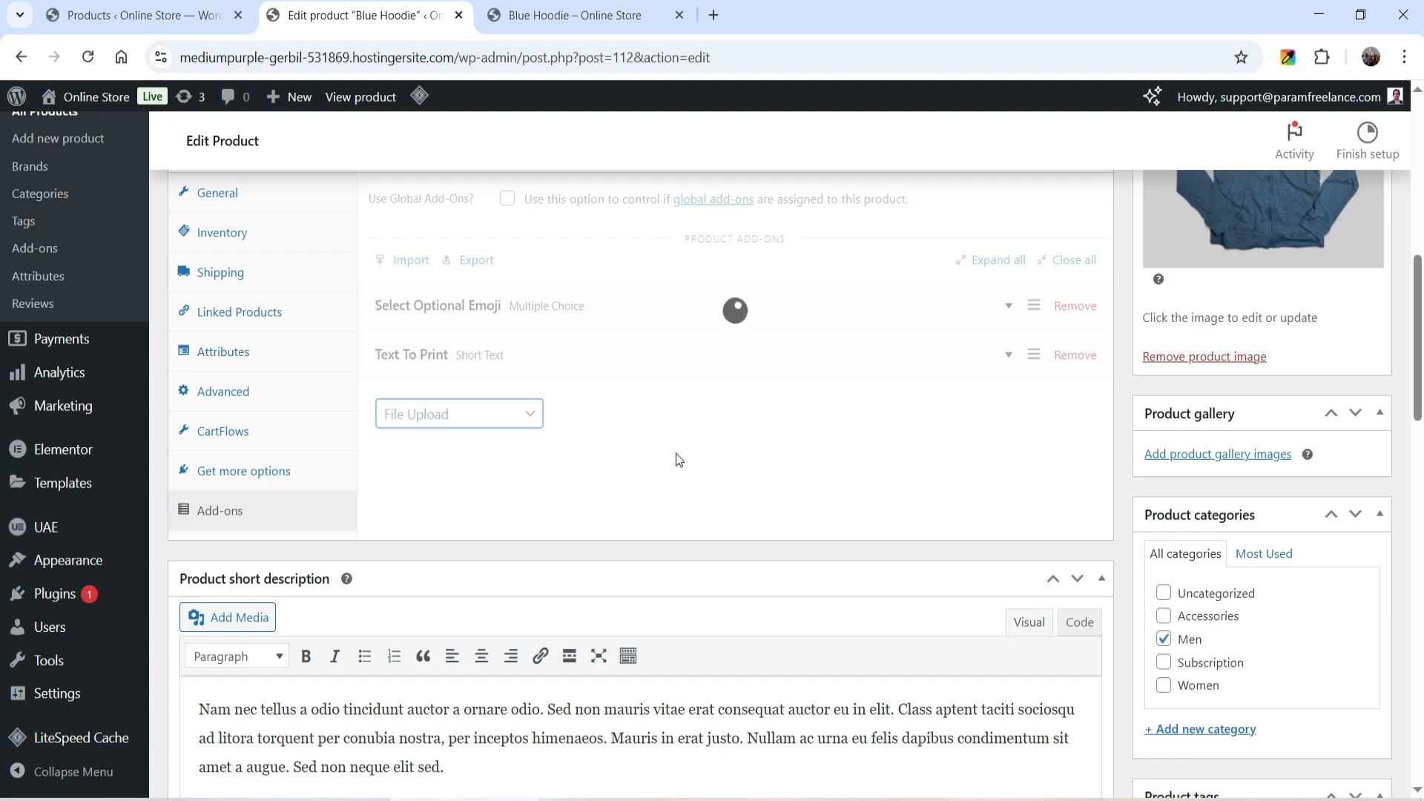
left_click(435, 488)
left_click(538, 532)
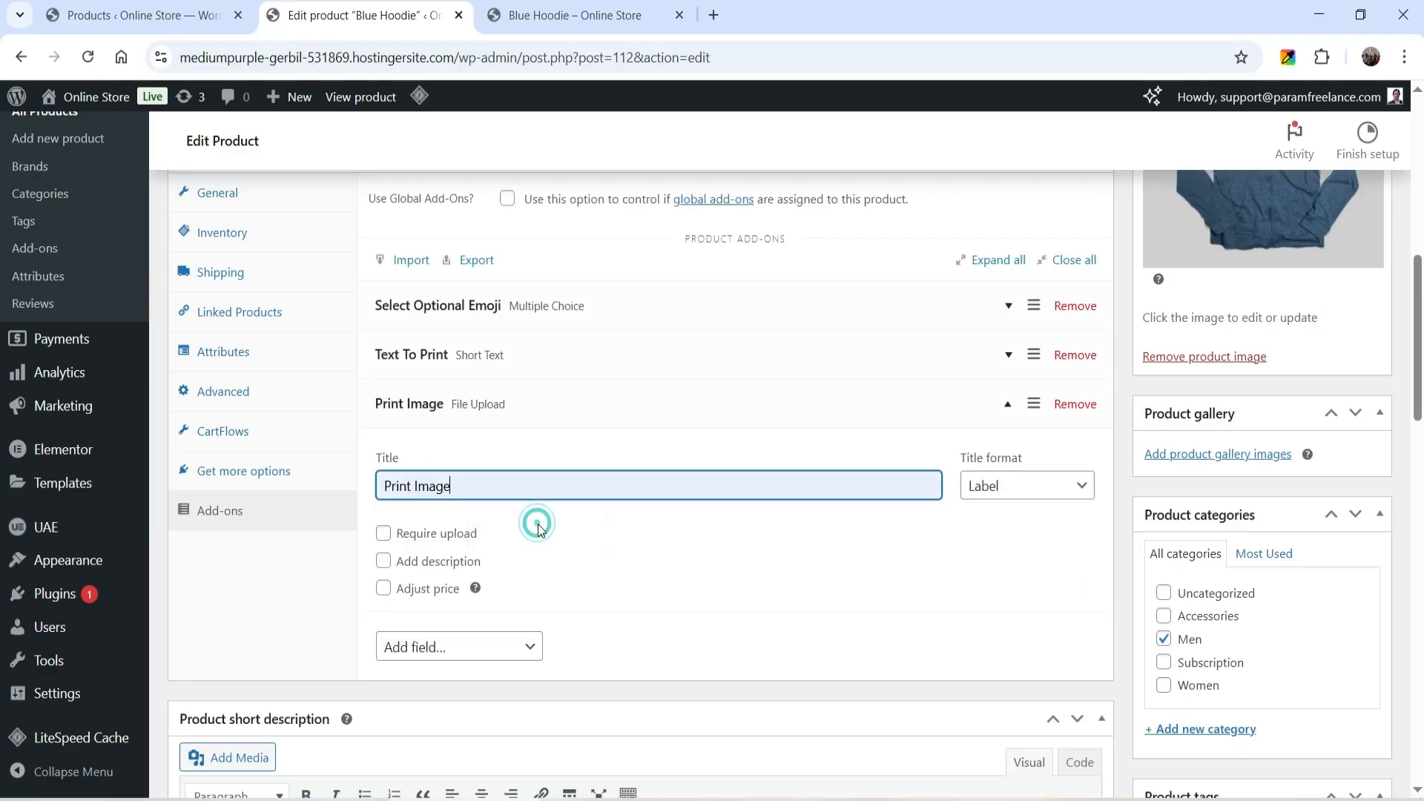
- Enable price adjustment for Print Image with a flat fee of 3 and update the product
left_click(384, 589)
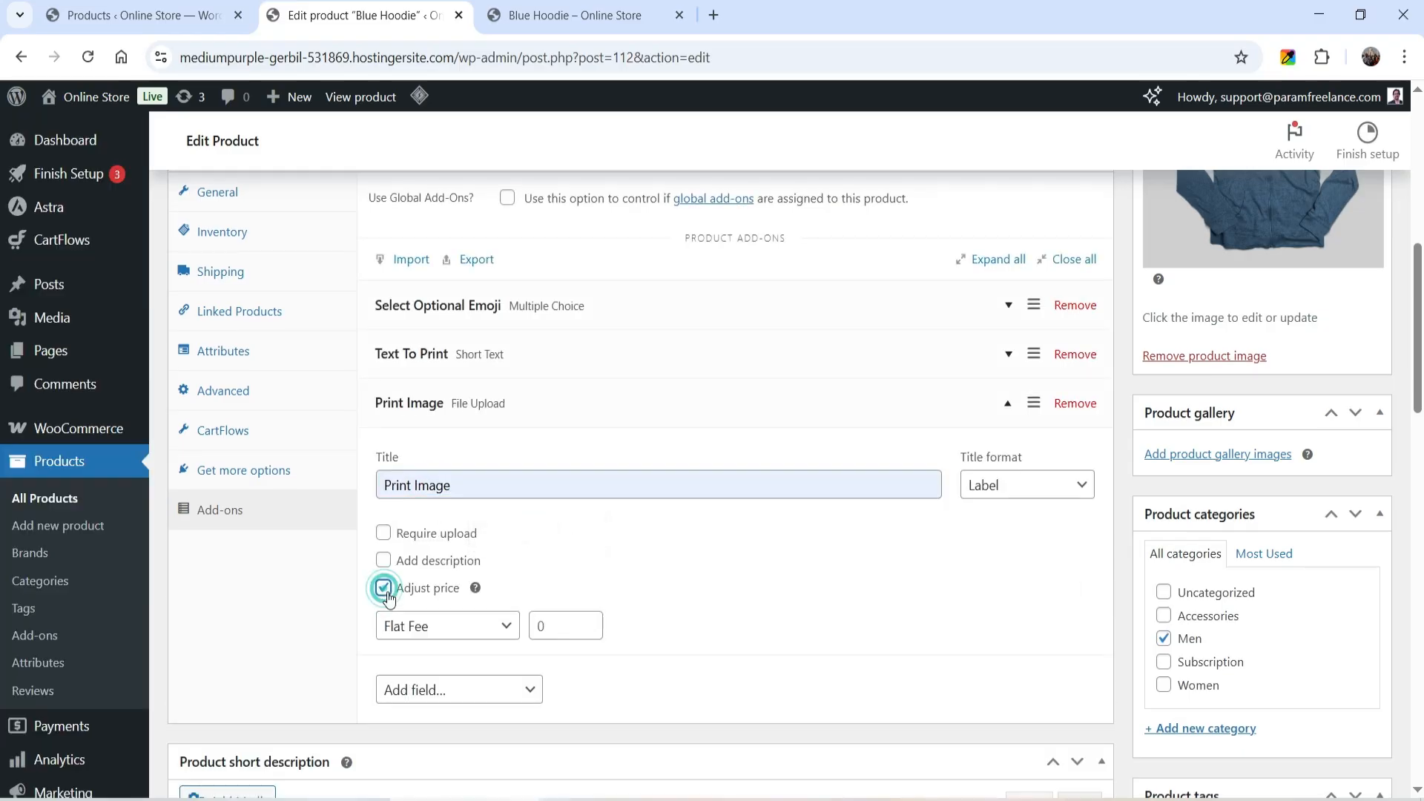
left_click(547, 625)
type("3")
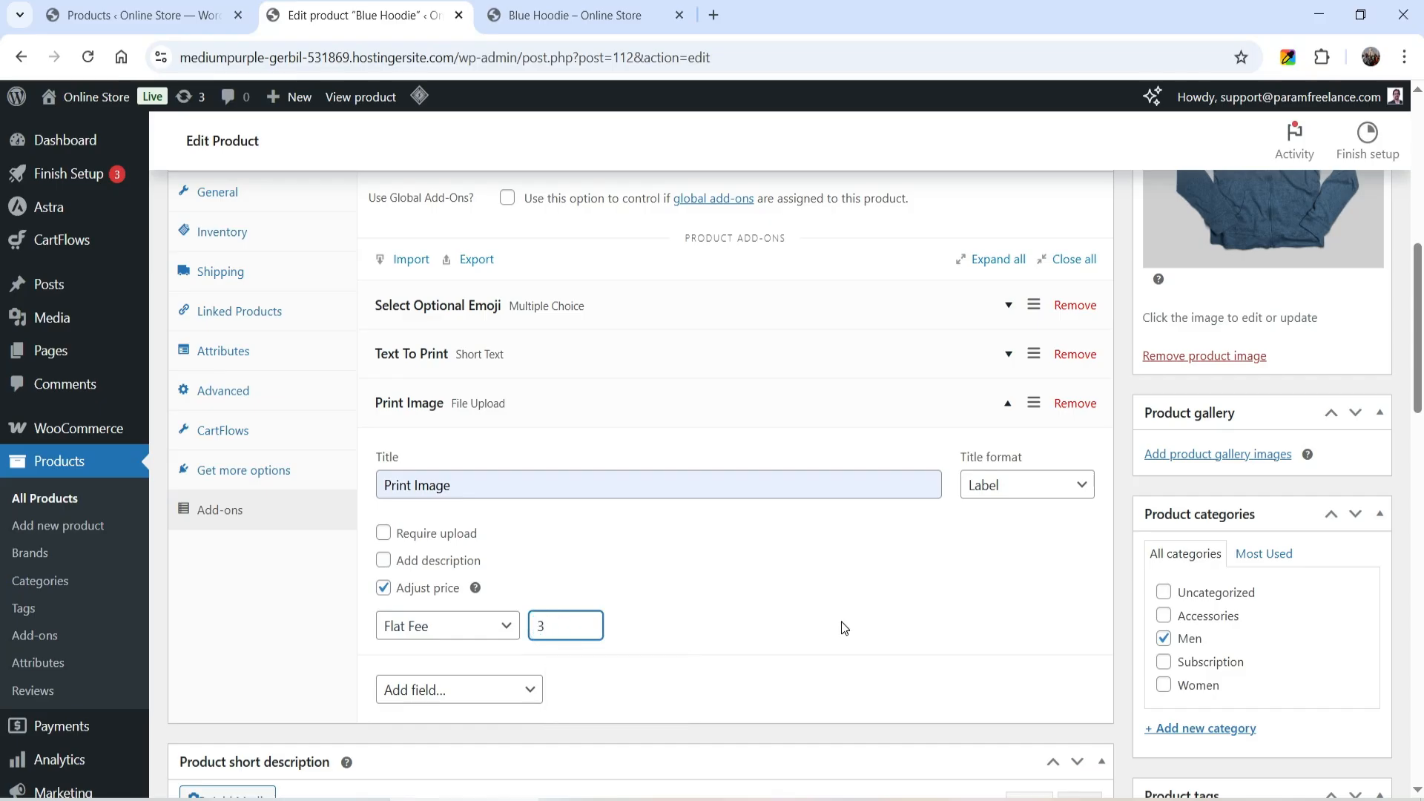
scroll(915, 620, "up", 8)
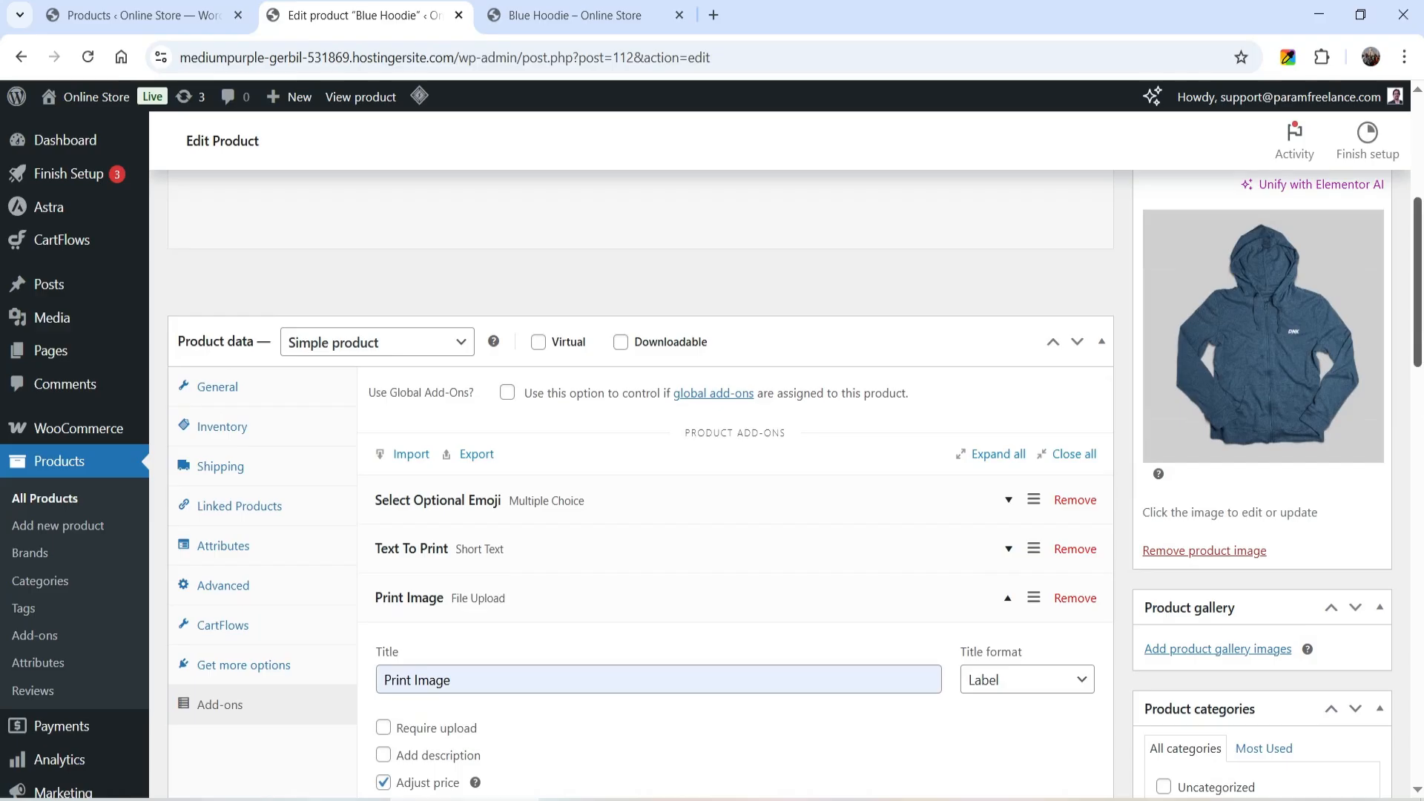
left_click(1361, 473)
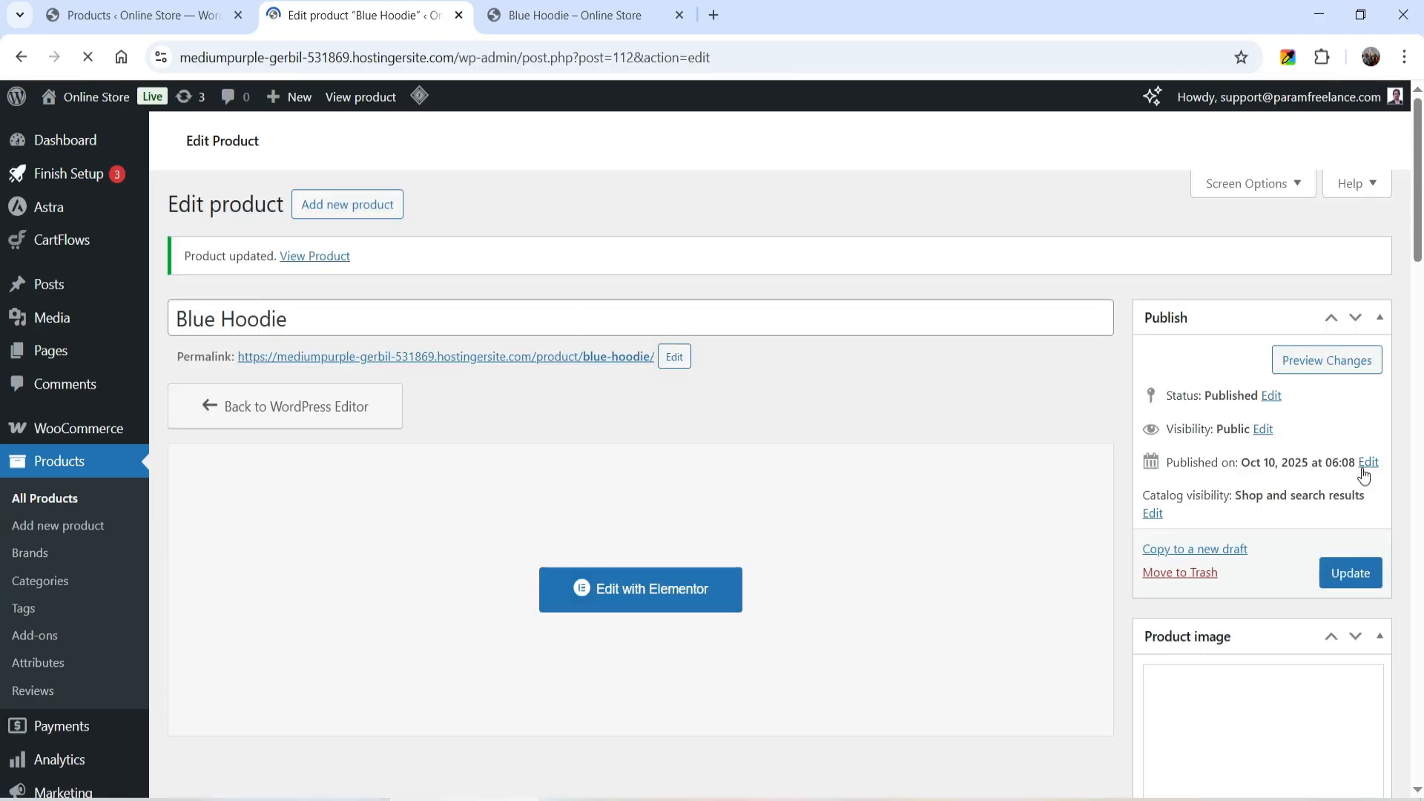
- Reload the Blue Hoodie store page and examine the Print Image upload field
left_click(553, 15)
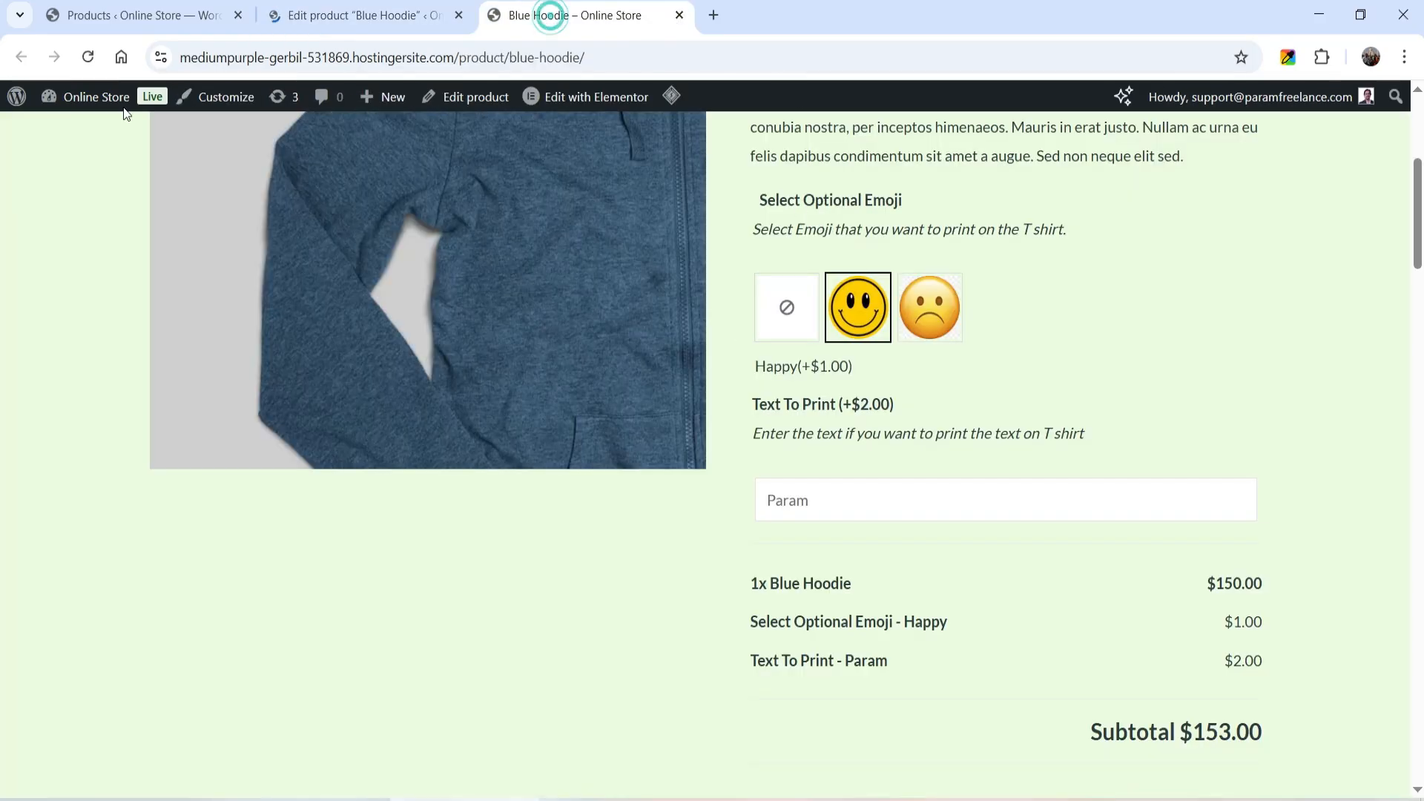
left_click(98, 58)
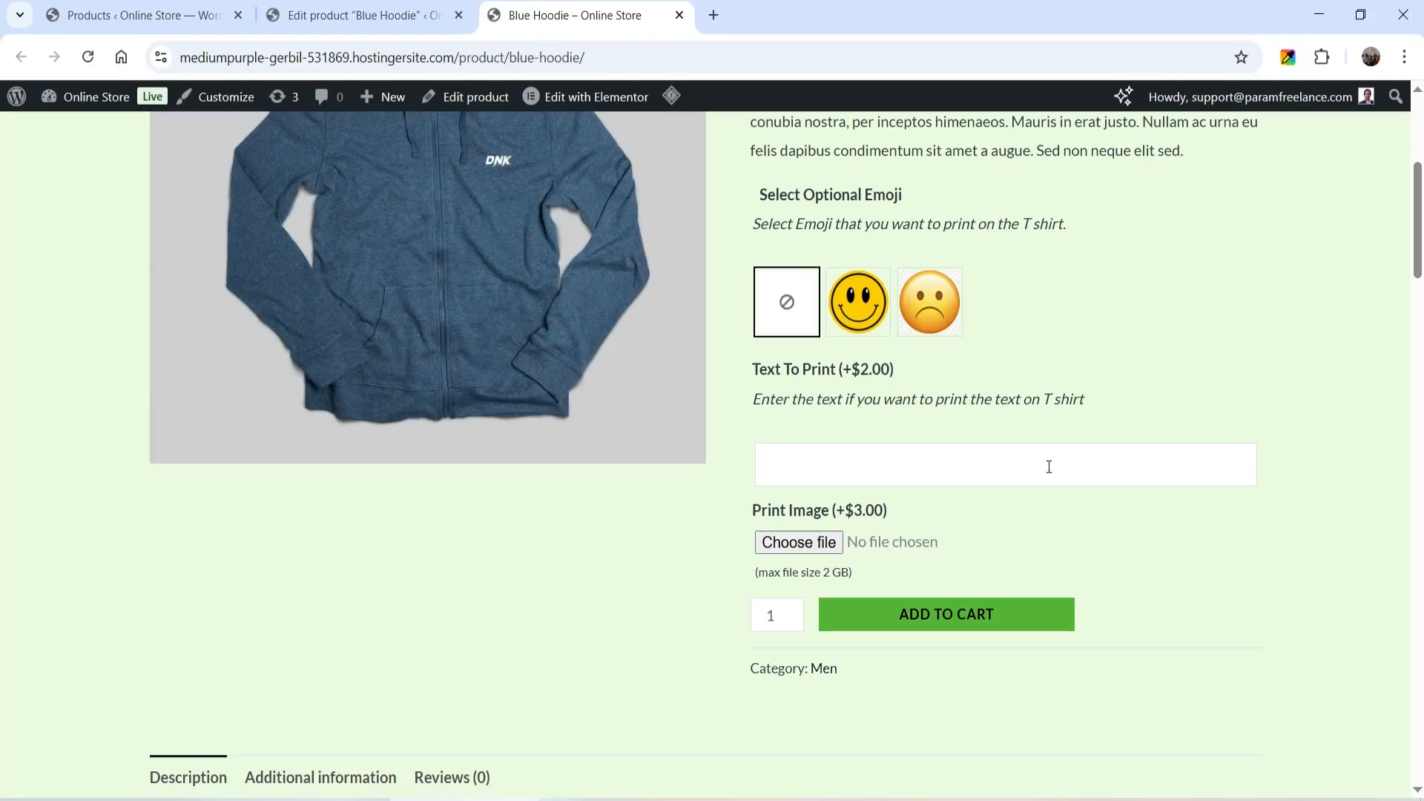
scroll(954, 366, "down", 3)
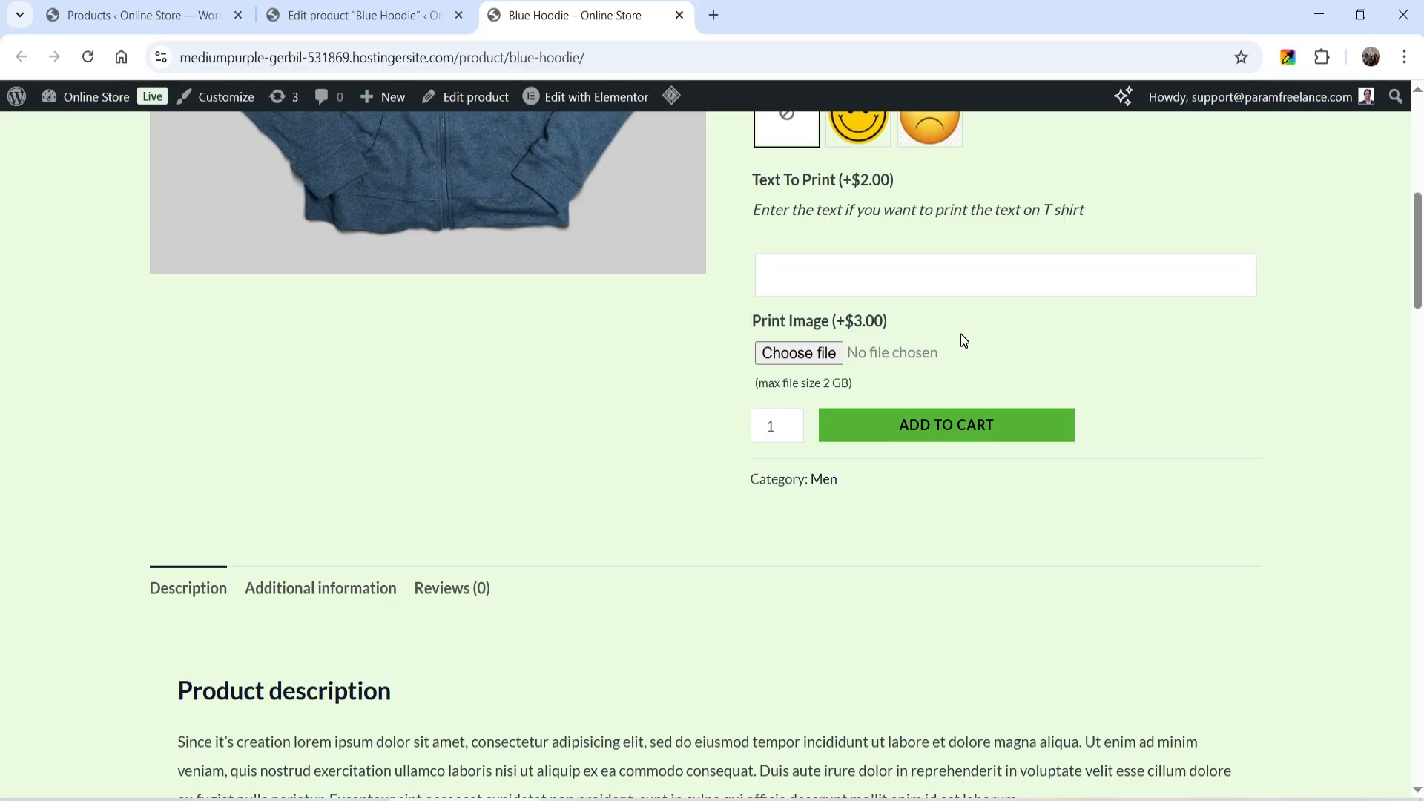
- Upload the PM-1 image in the Print Image field to test the file upload add-on
left_click(795, 355)
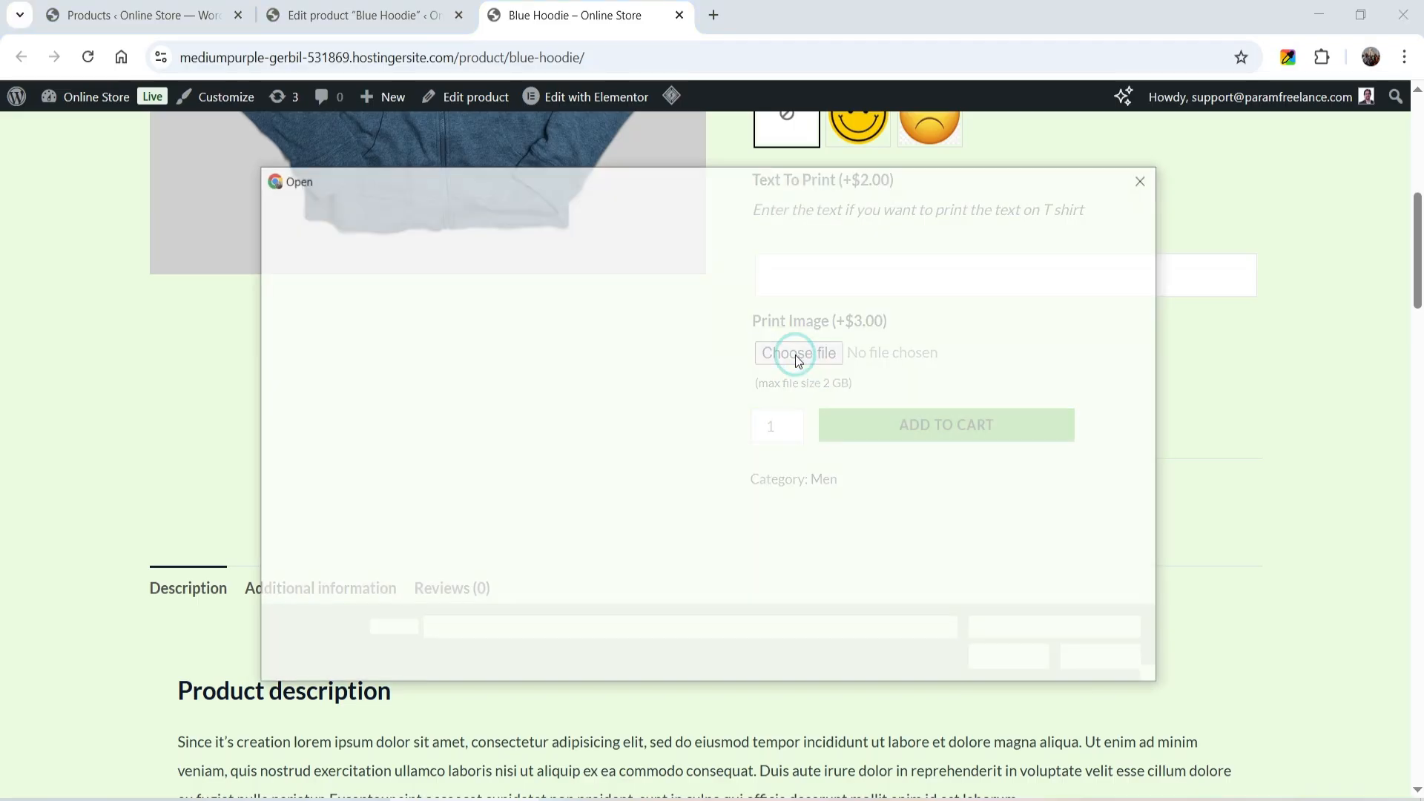
double_click(562, 332)
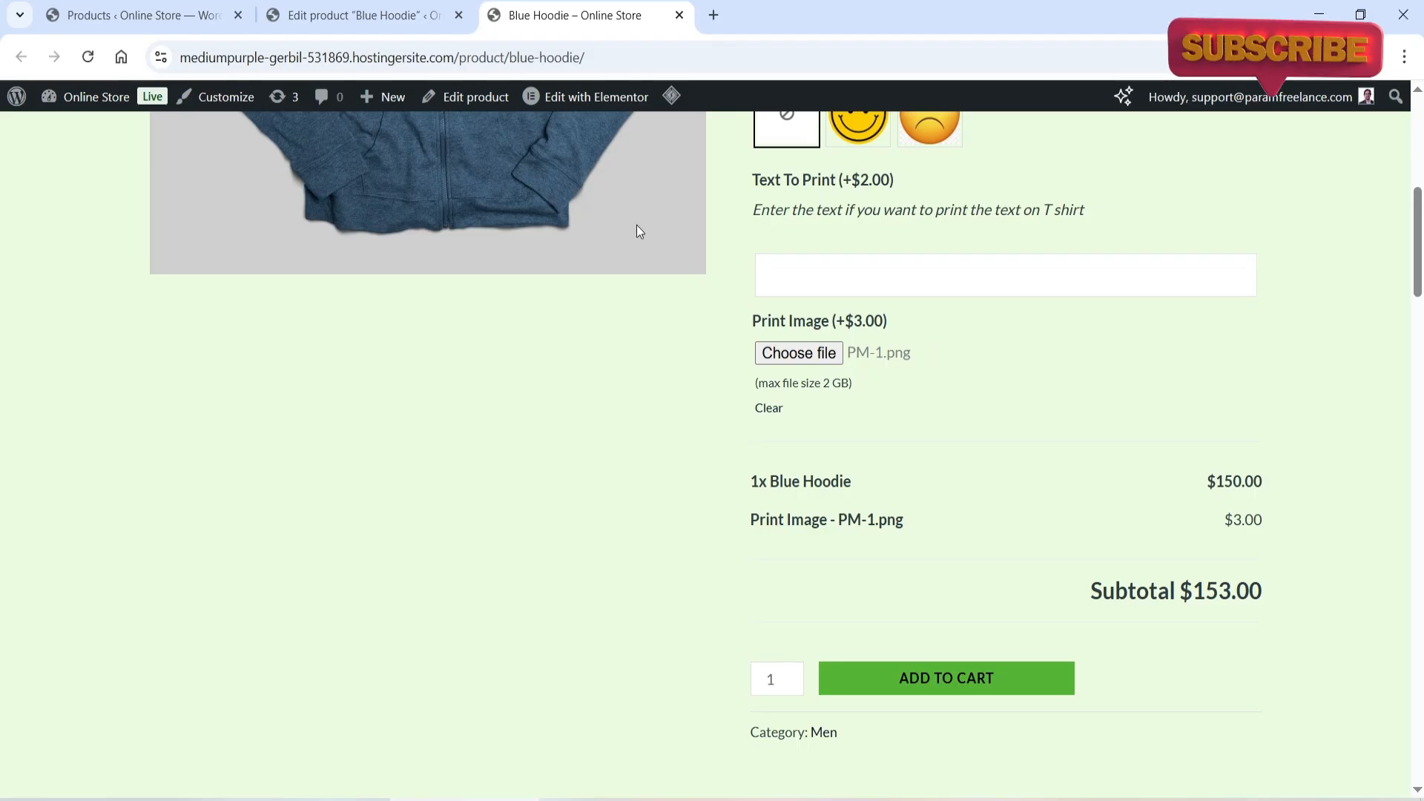
- Back in the product editor, add a Checkboxes add-on titled "Gift Options" to the Blue Hoodie
left_click(347, 16)
scroll(805, 380, "down", 10)
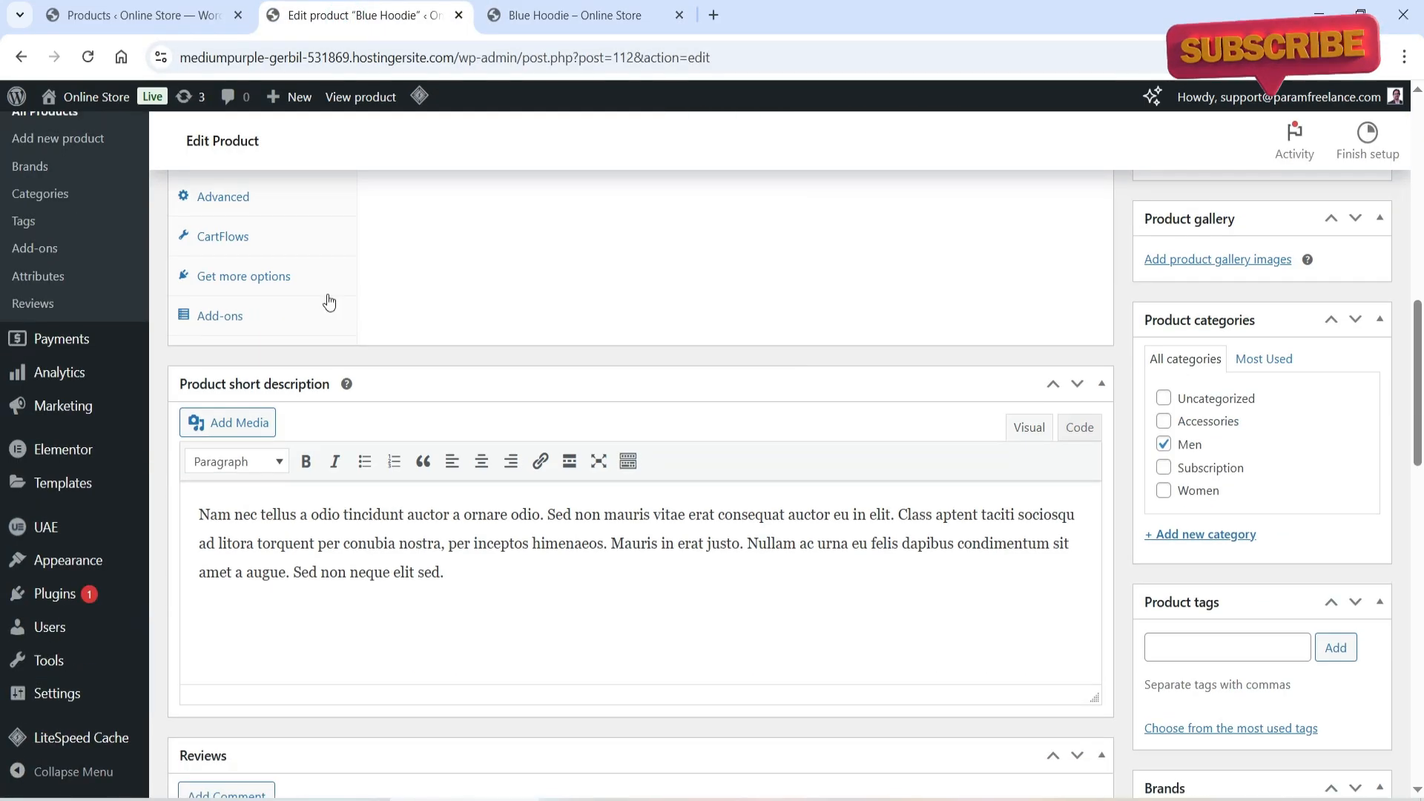
left_click(236, 320)
left_click(477, 268)
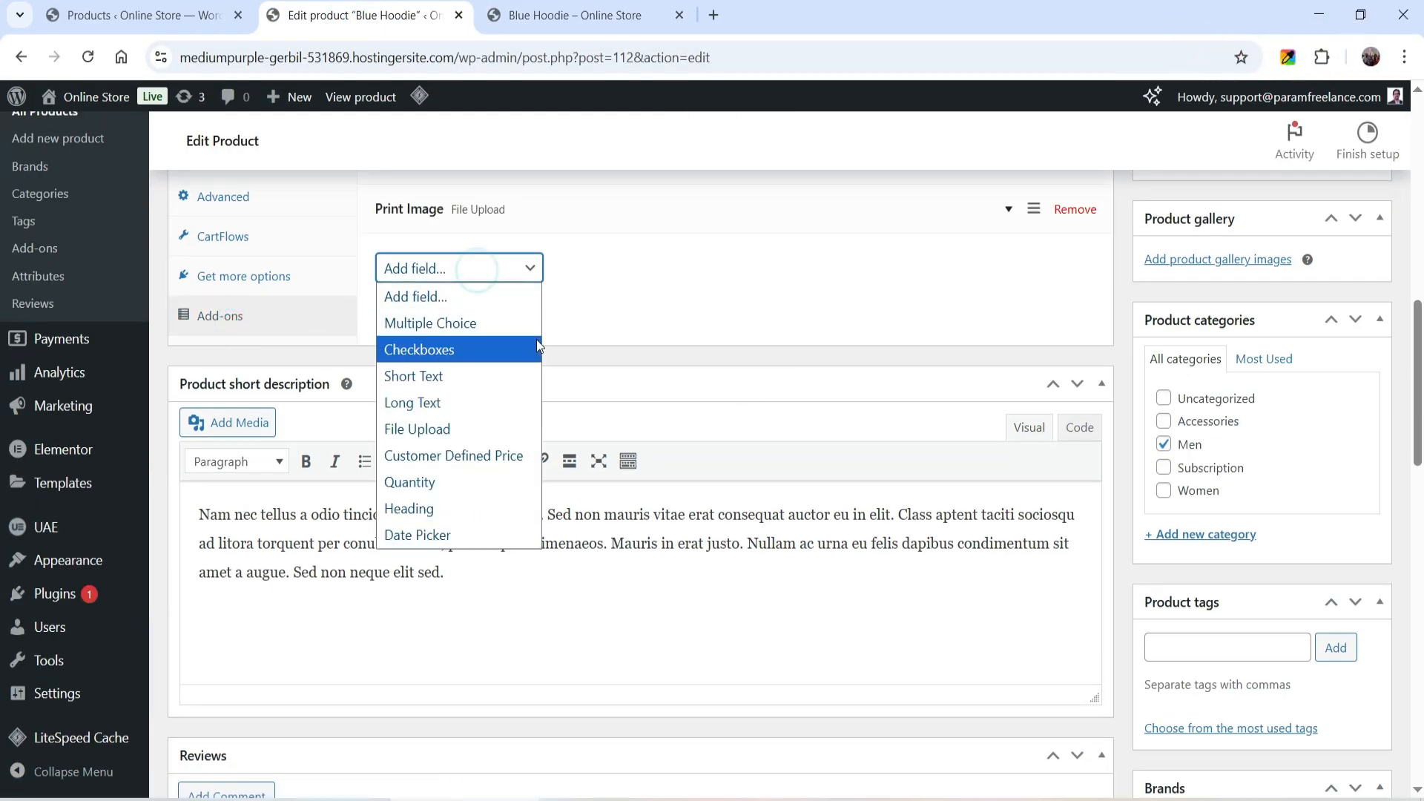
left_click(447, 355)
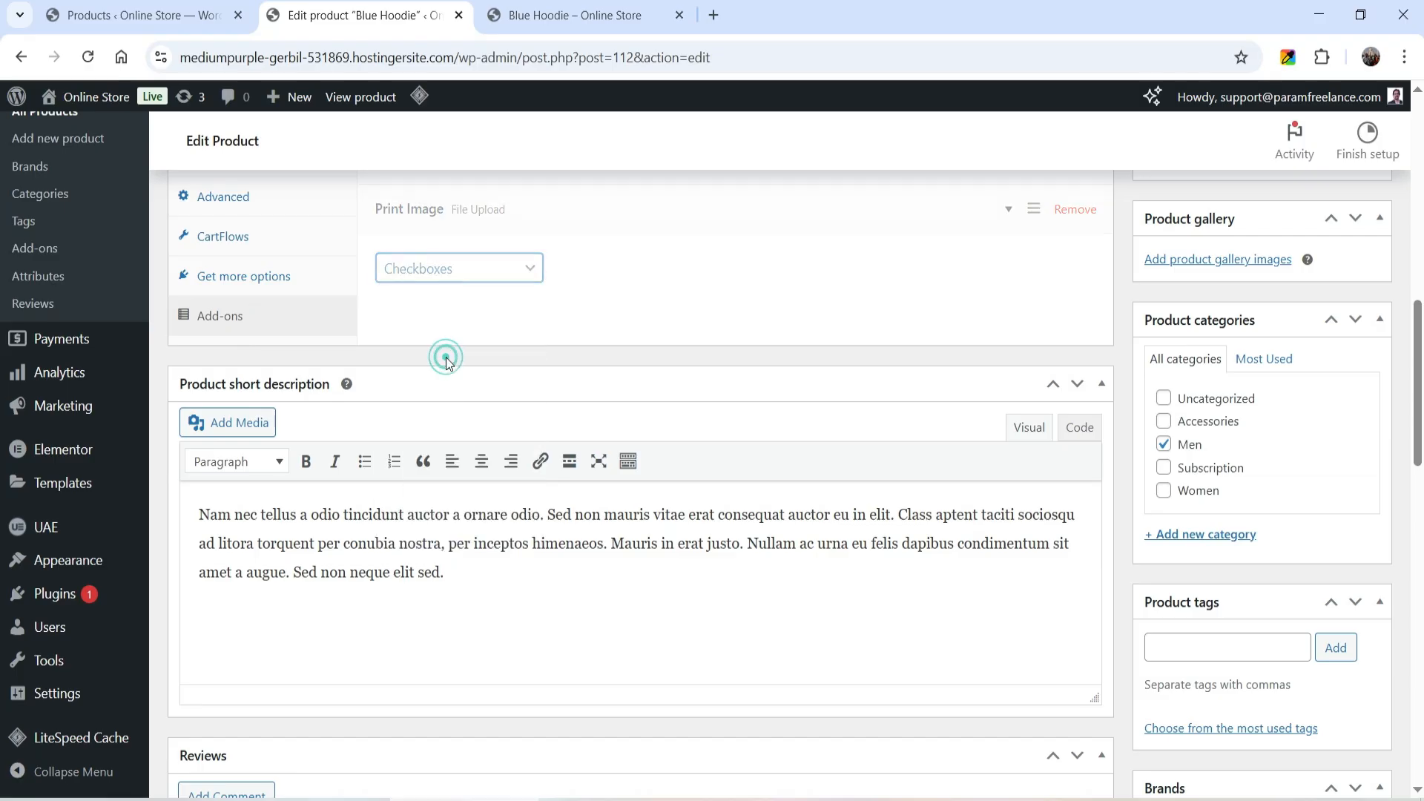
left_click(498, 336)
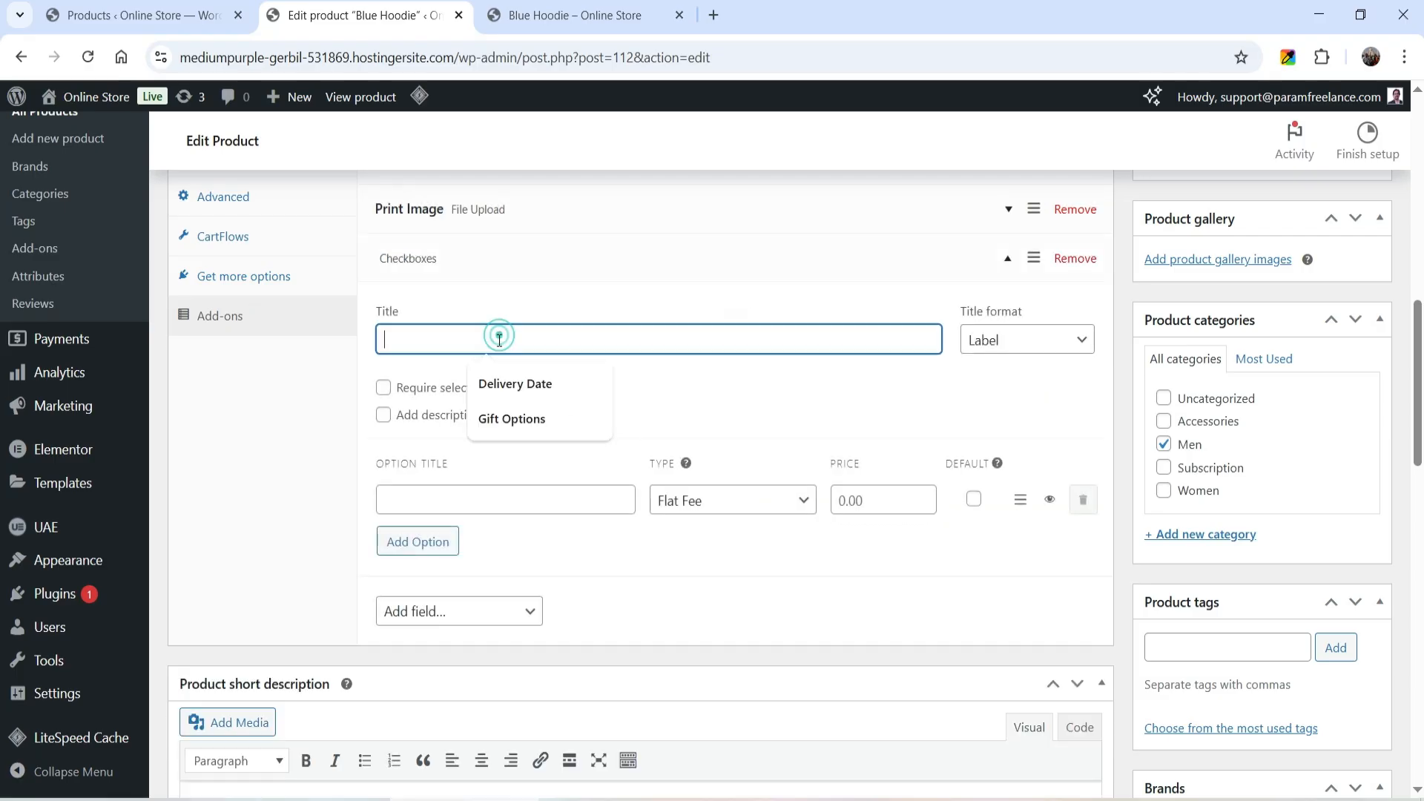
left_click(523, 416)
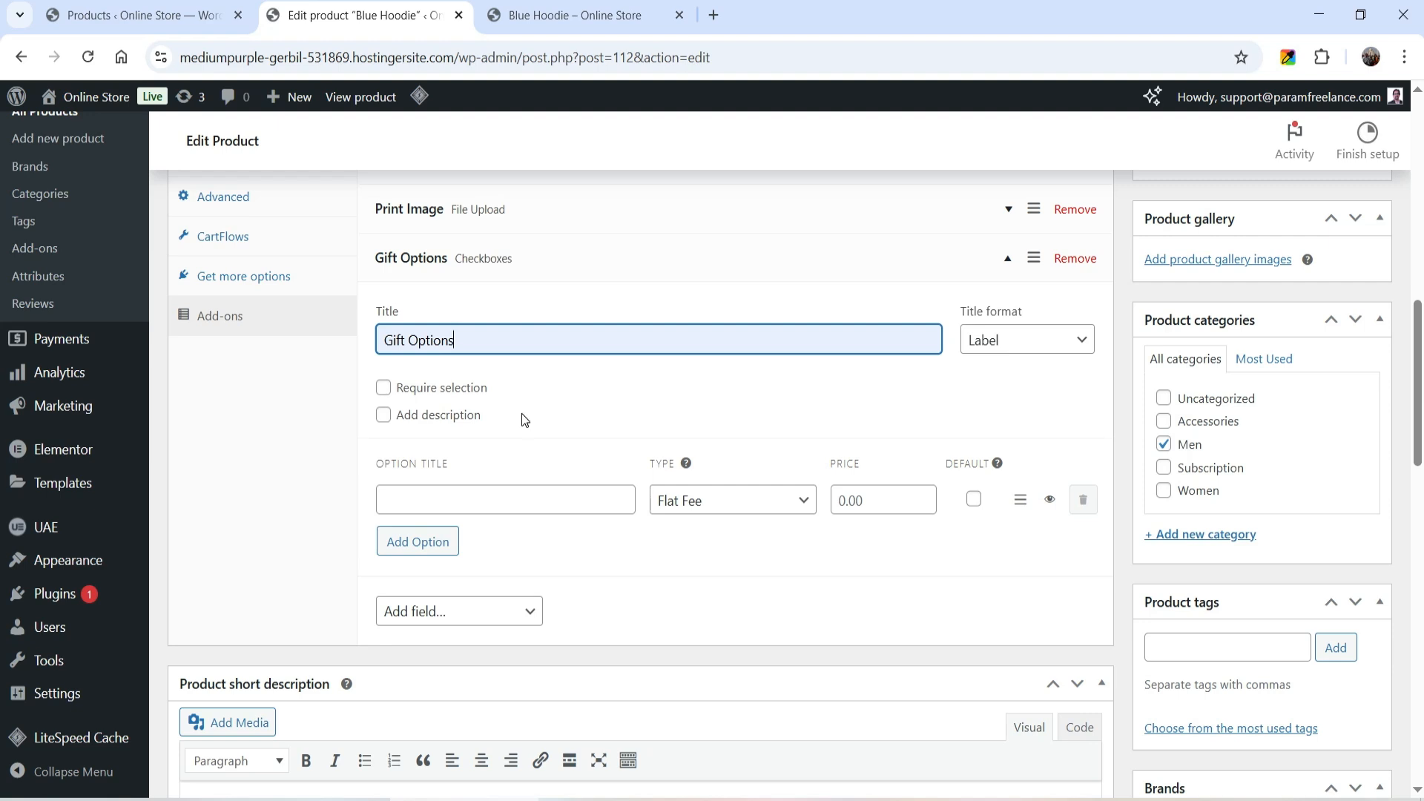
- Define the first Gift Options choice as "Gift Wrapping" with a flat fee of 1
left_click(445, 502)
left_click(529, 552)
left_click(882, 498)
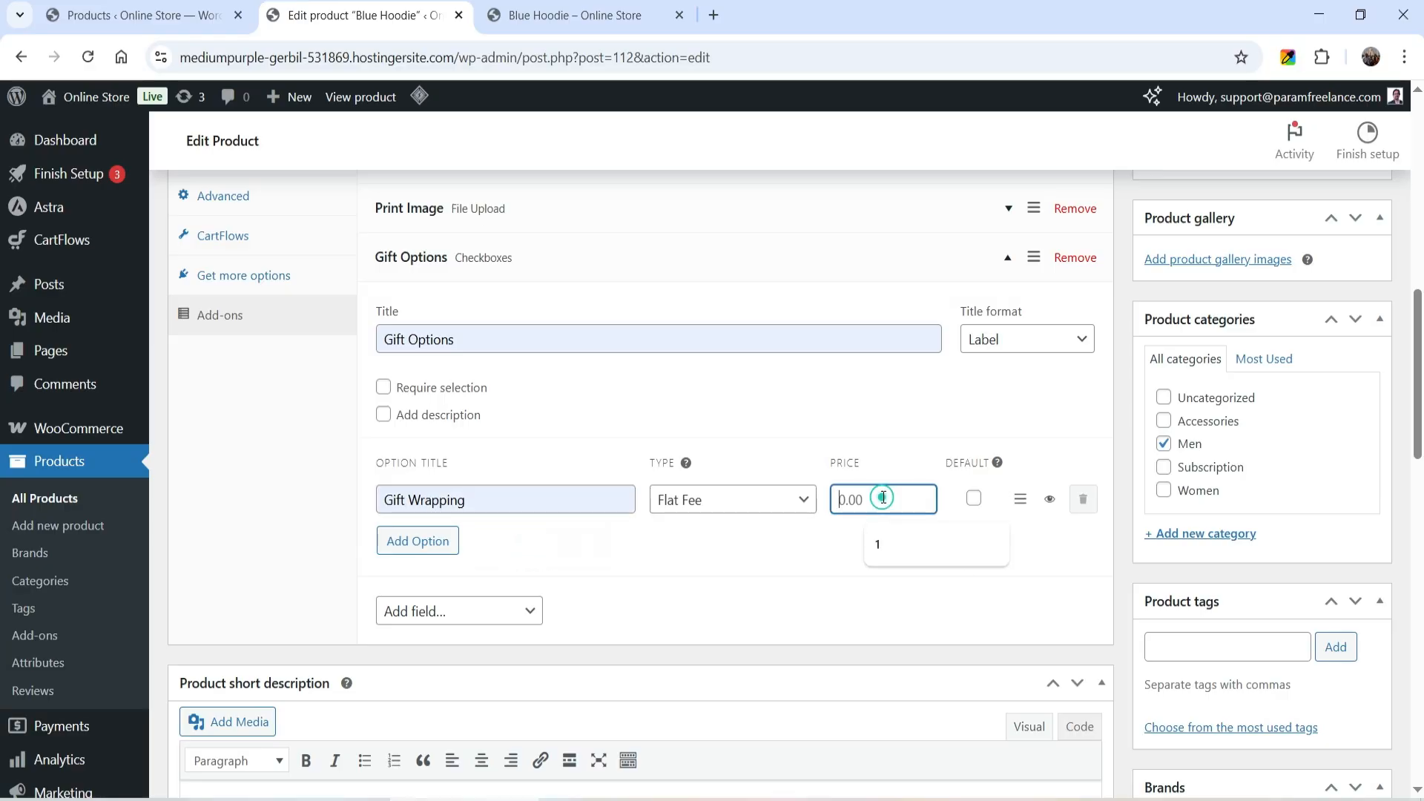
left_click(890, 545)
- Add a second Gift Options choice "Gift Card" with a flat fee of 1 and update the product
left_click(434, 549)
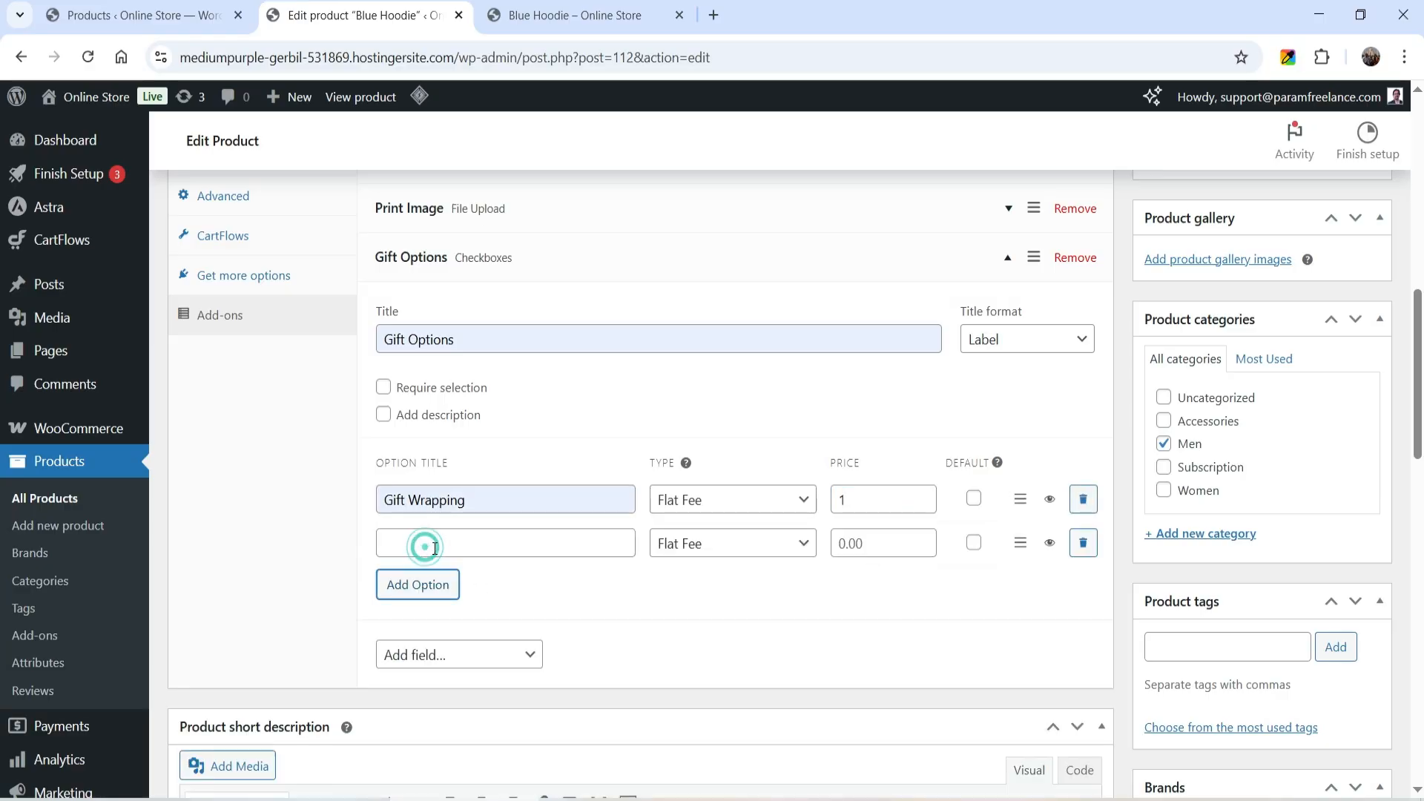
left_click(435, 549)
type("Gift Card")
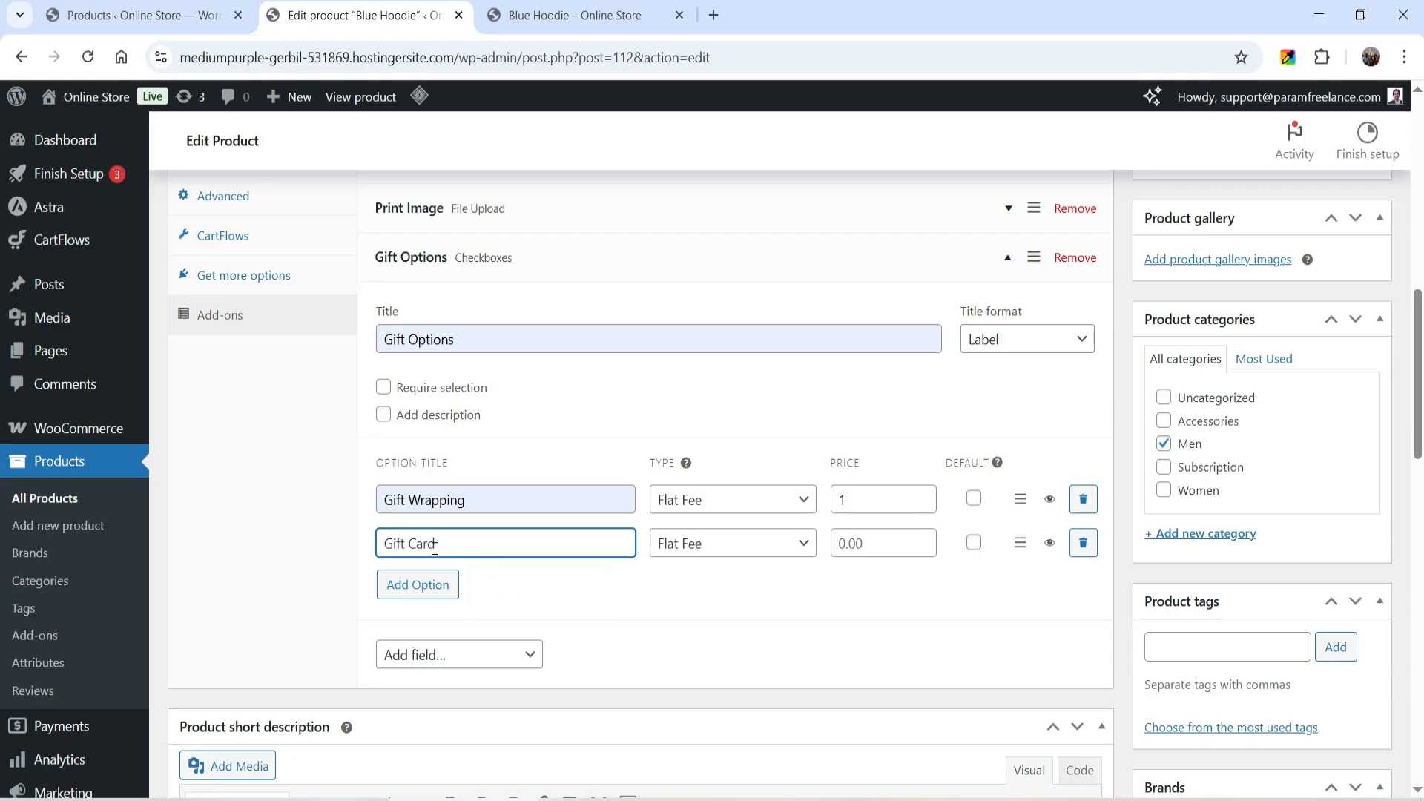
left_click(843, 543)
type("1")
left_click(847, 598)
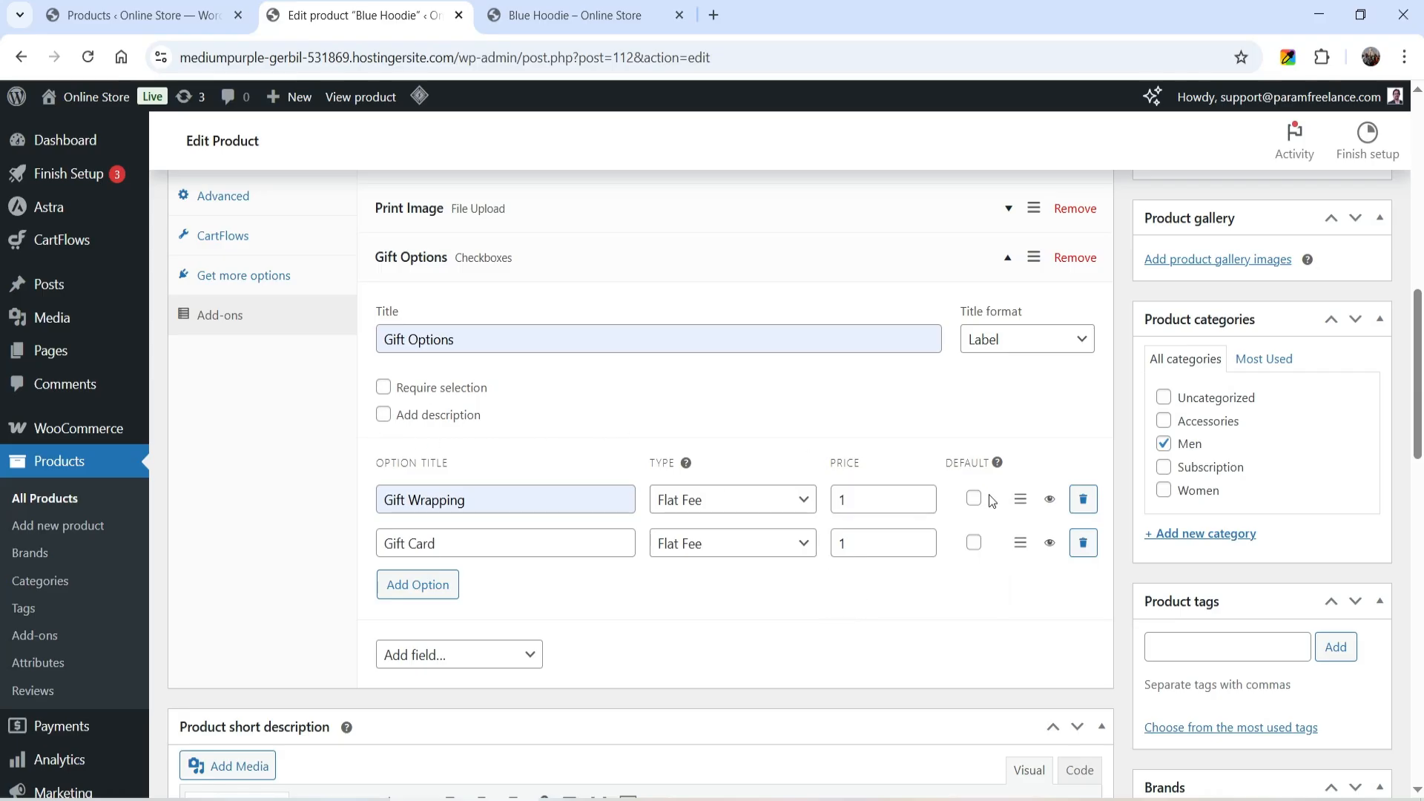
scroll(1365, 468, "up", 12)
left_click(1351, 474)
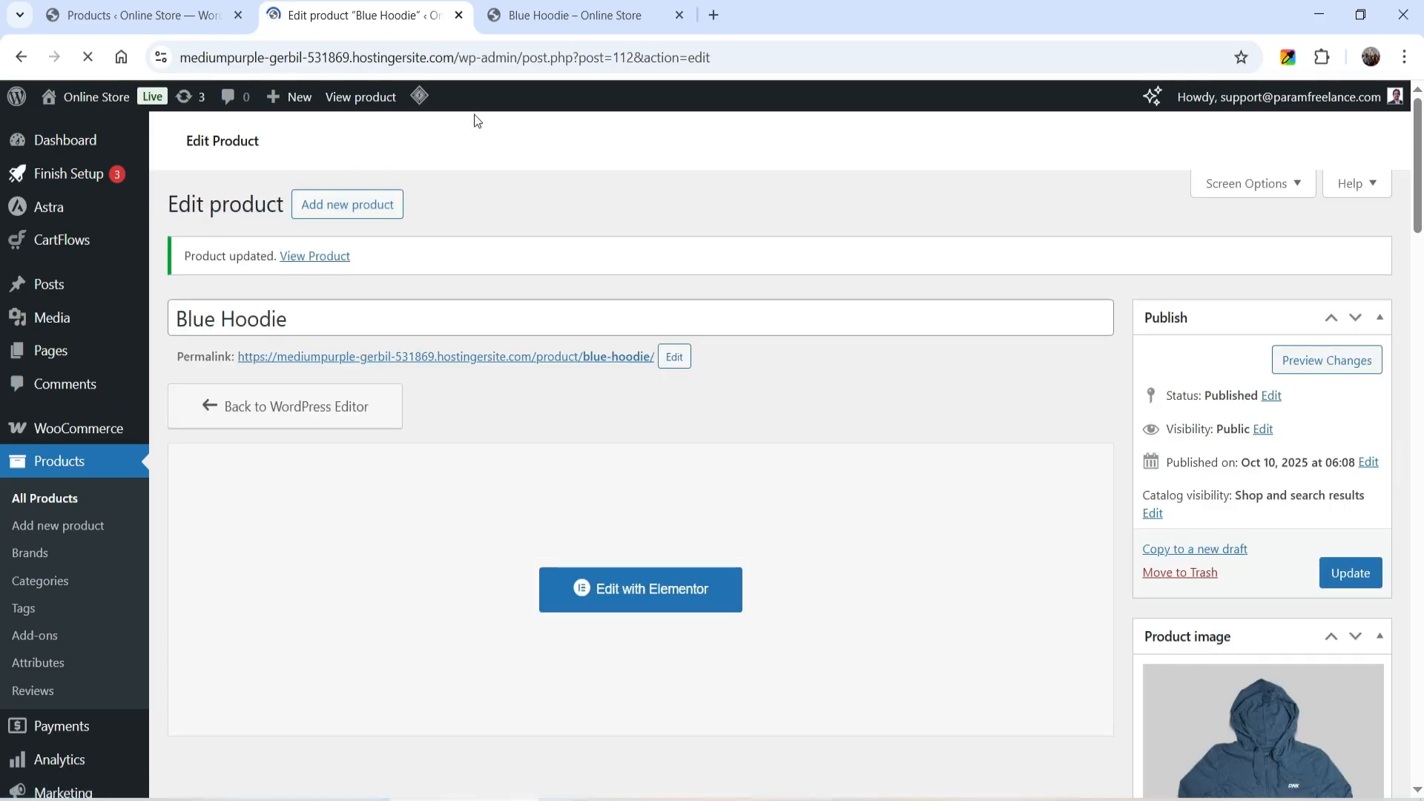
- Reload the Blue Hoodie store page and select both Gift Wrapping and Gift Card under Gift Options
left_click(549, 15)
left_click(83, 57)
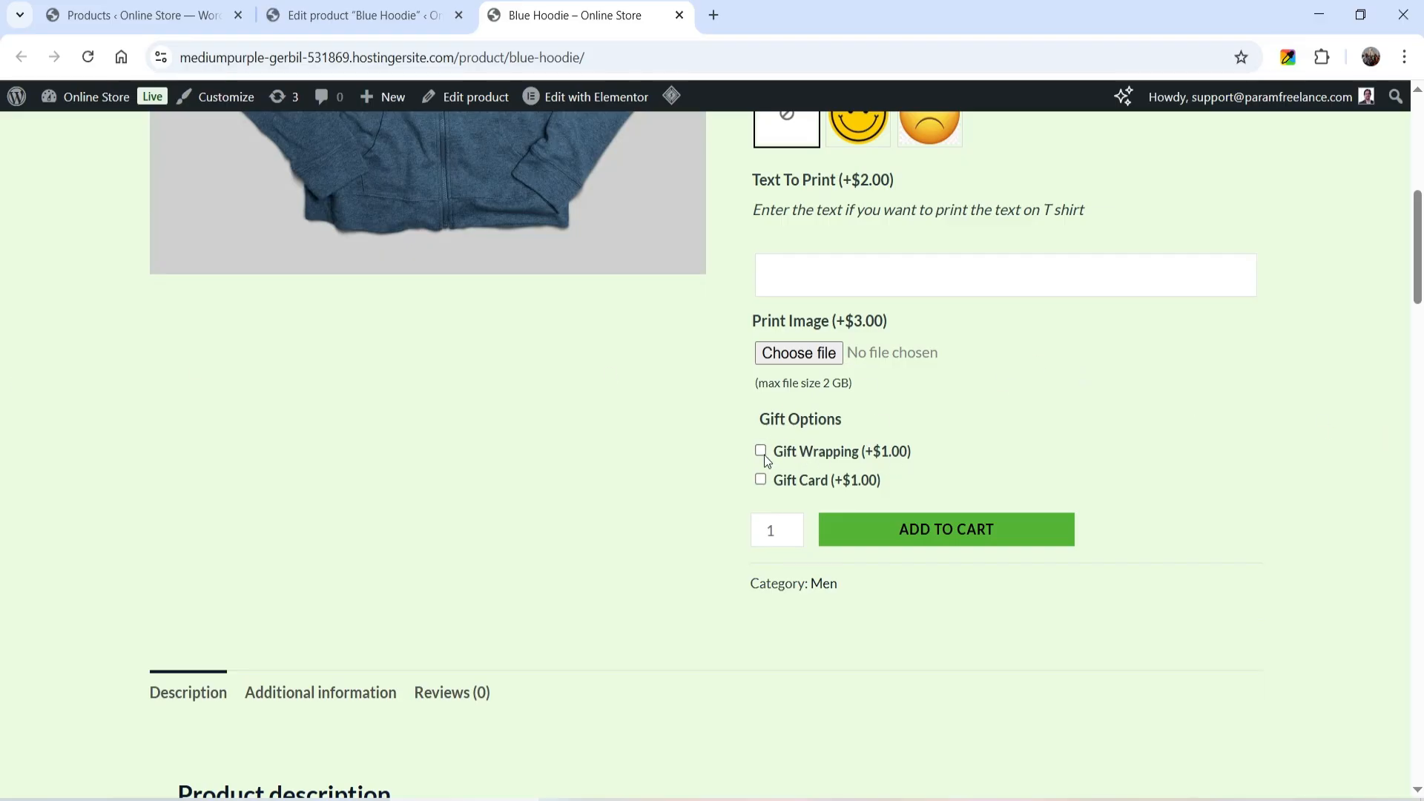
left_click(761, 452)
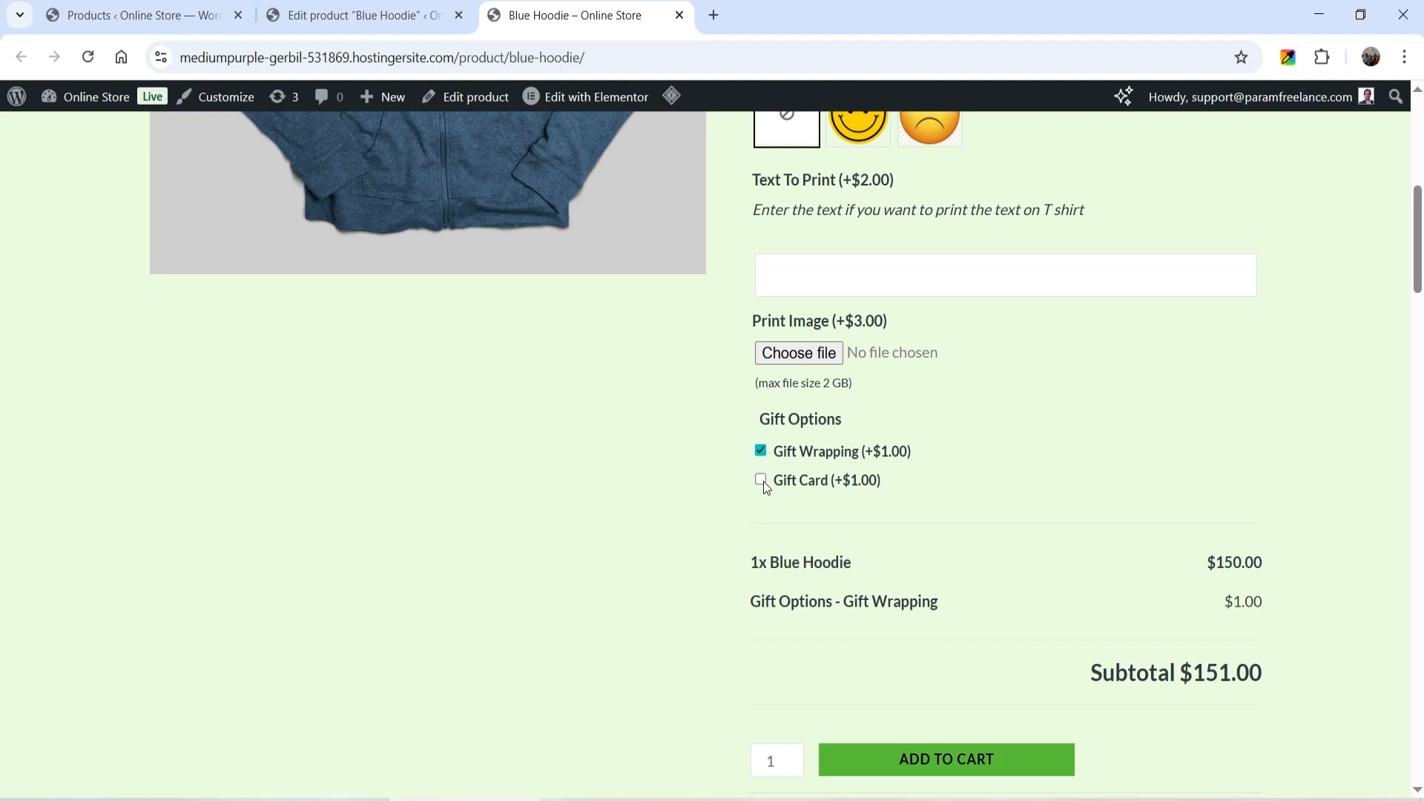
left_click(763, 482)
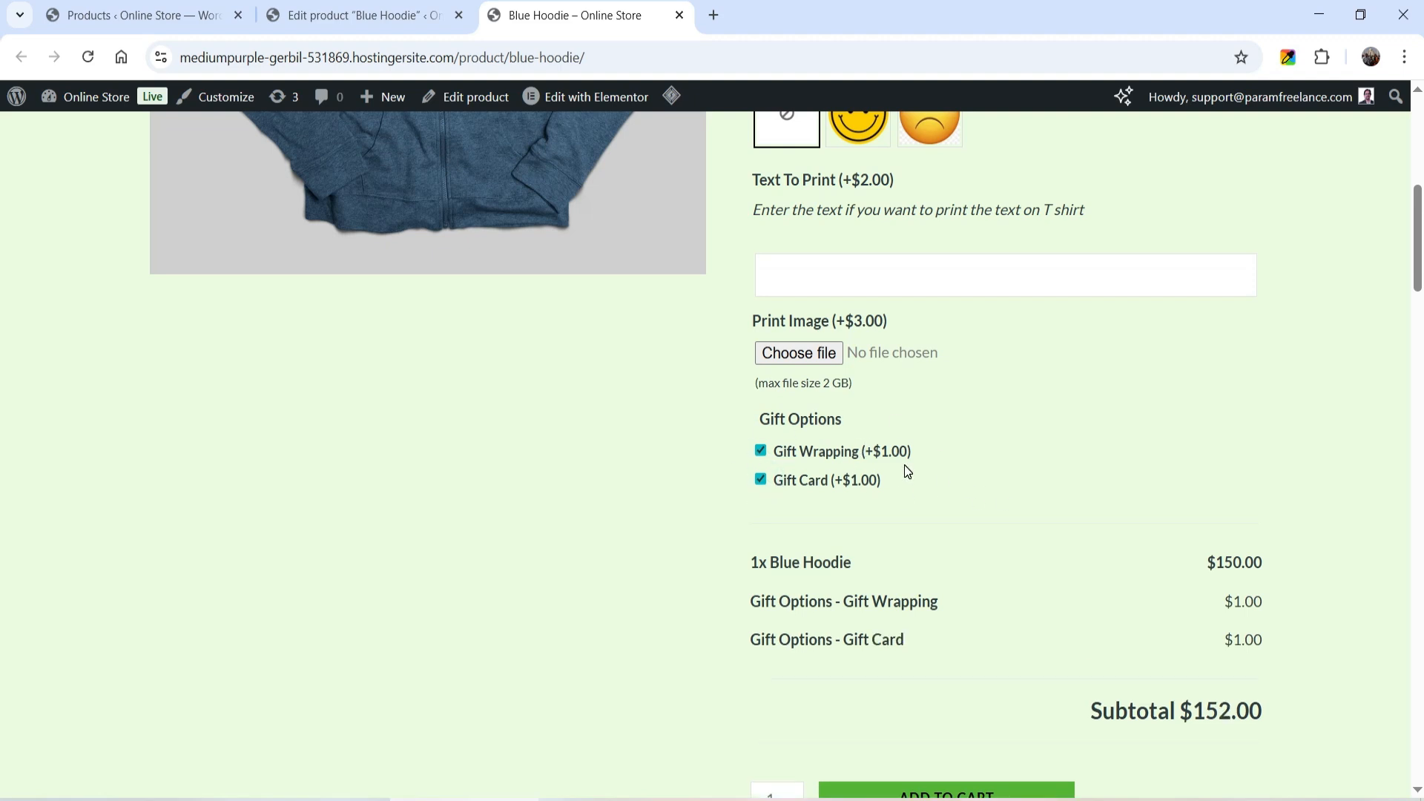
- Select the Happy emoji and enter a name in Text To Print
scroll(903, 468, "up", 2)
left_click(856, 301)
scroll(1190, 362, "down", 1)
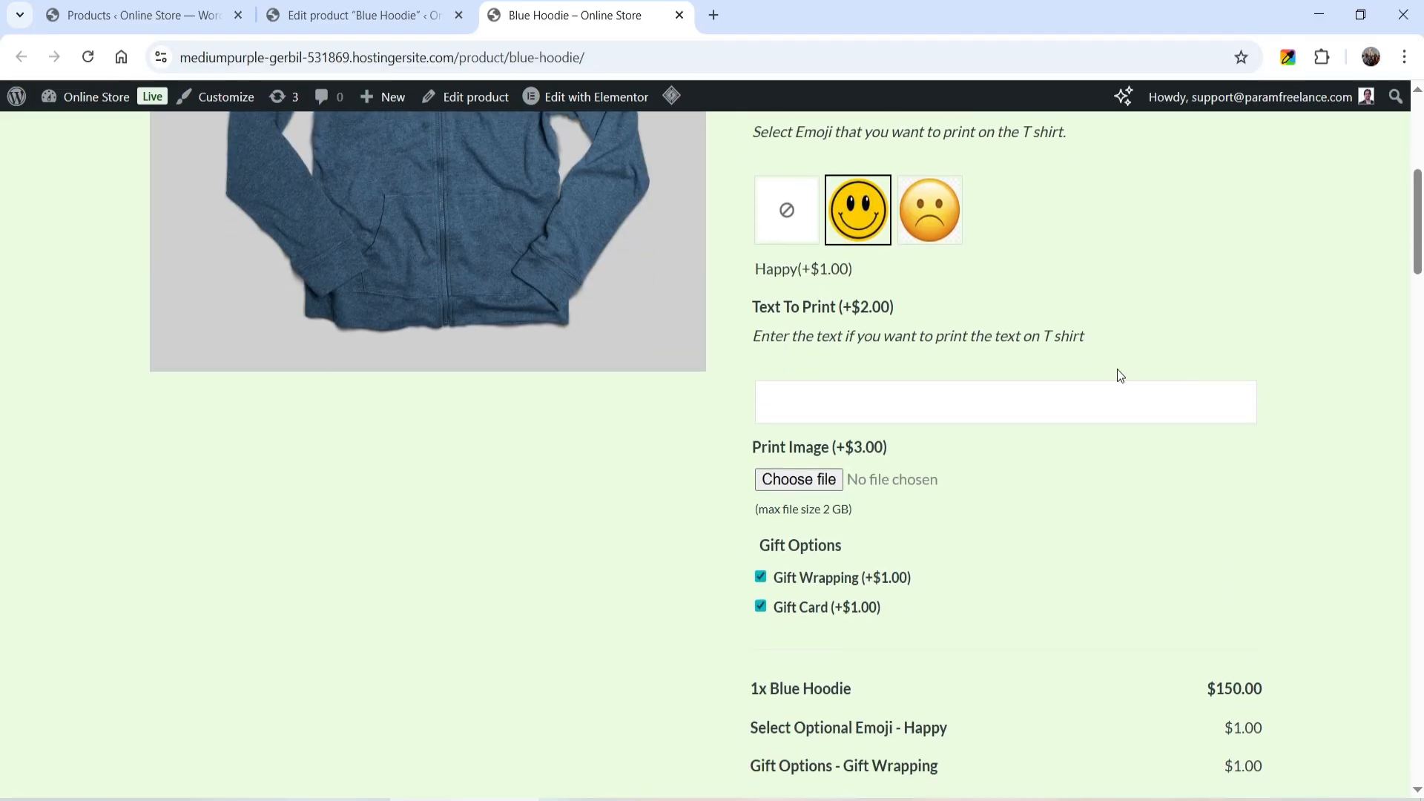
left_click(883, 400)
type("Param")
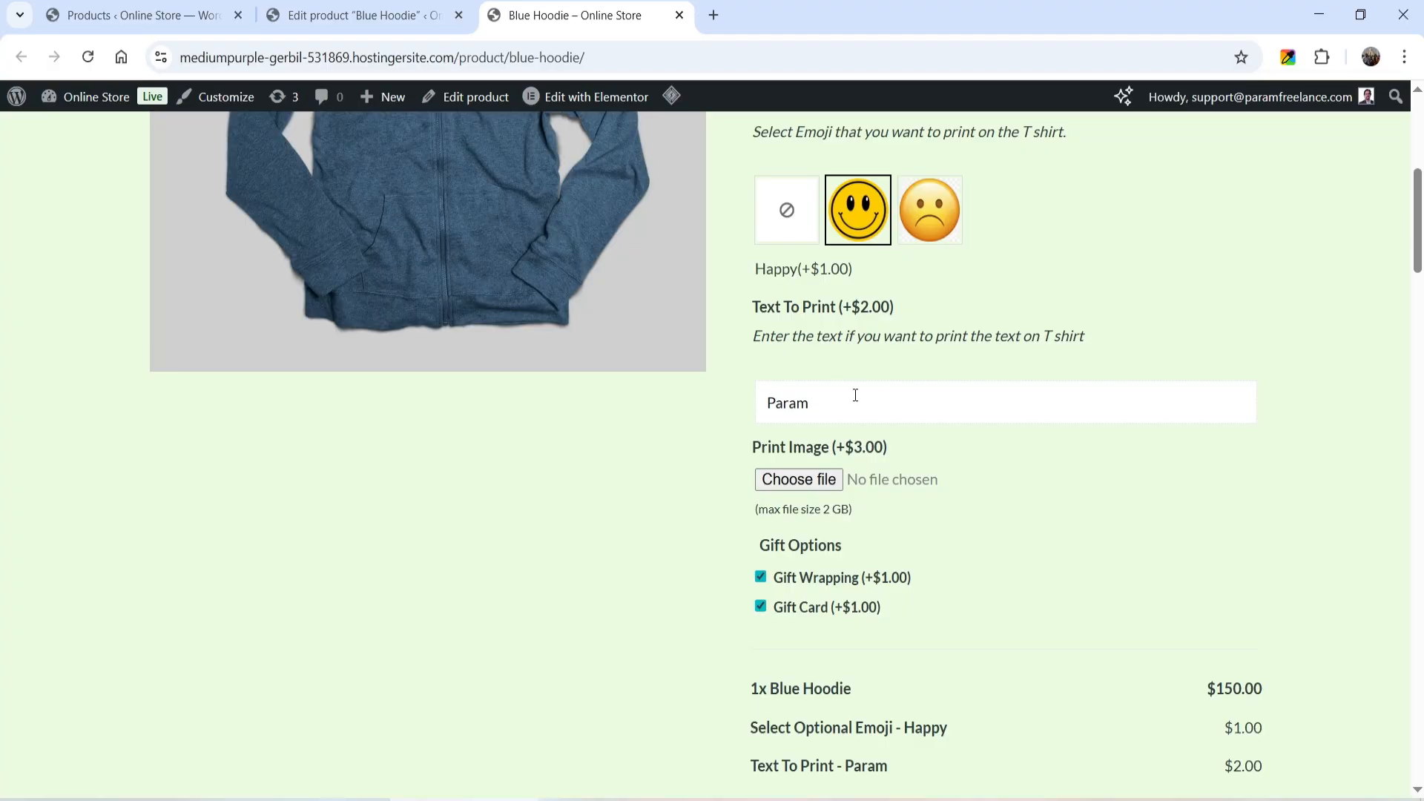
- Upload the PM-1 image from the Desktop as the Print Image
left_click(816, 479)
left_click(562, 315)
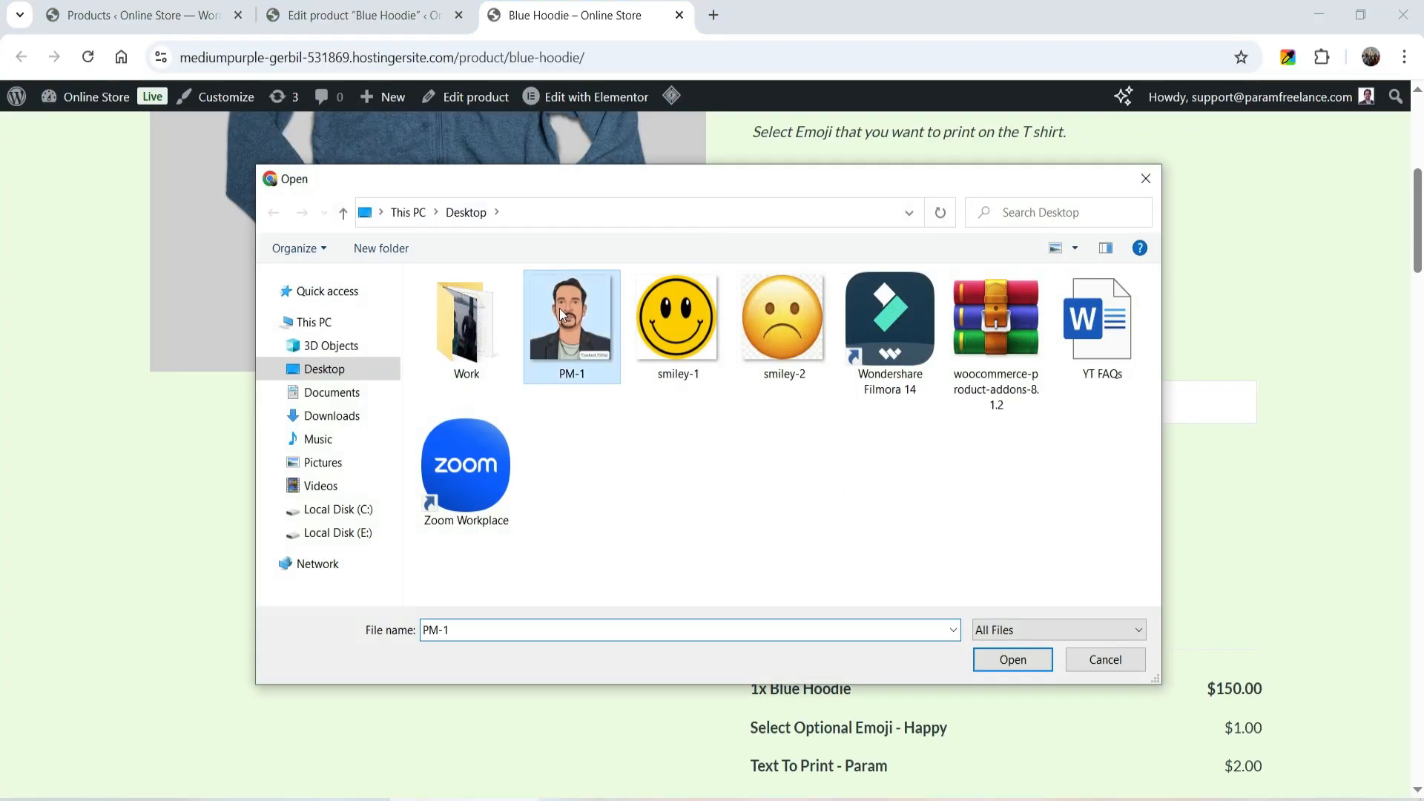
double_click(562, 315)
- Add the customized Blue Hoodie to the cart and review its add-ons and totals on the cart page
scroll(1335, 385, "down", 4)
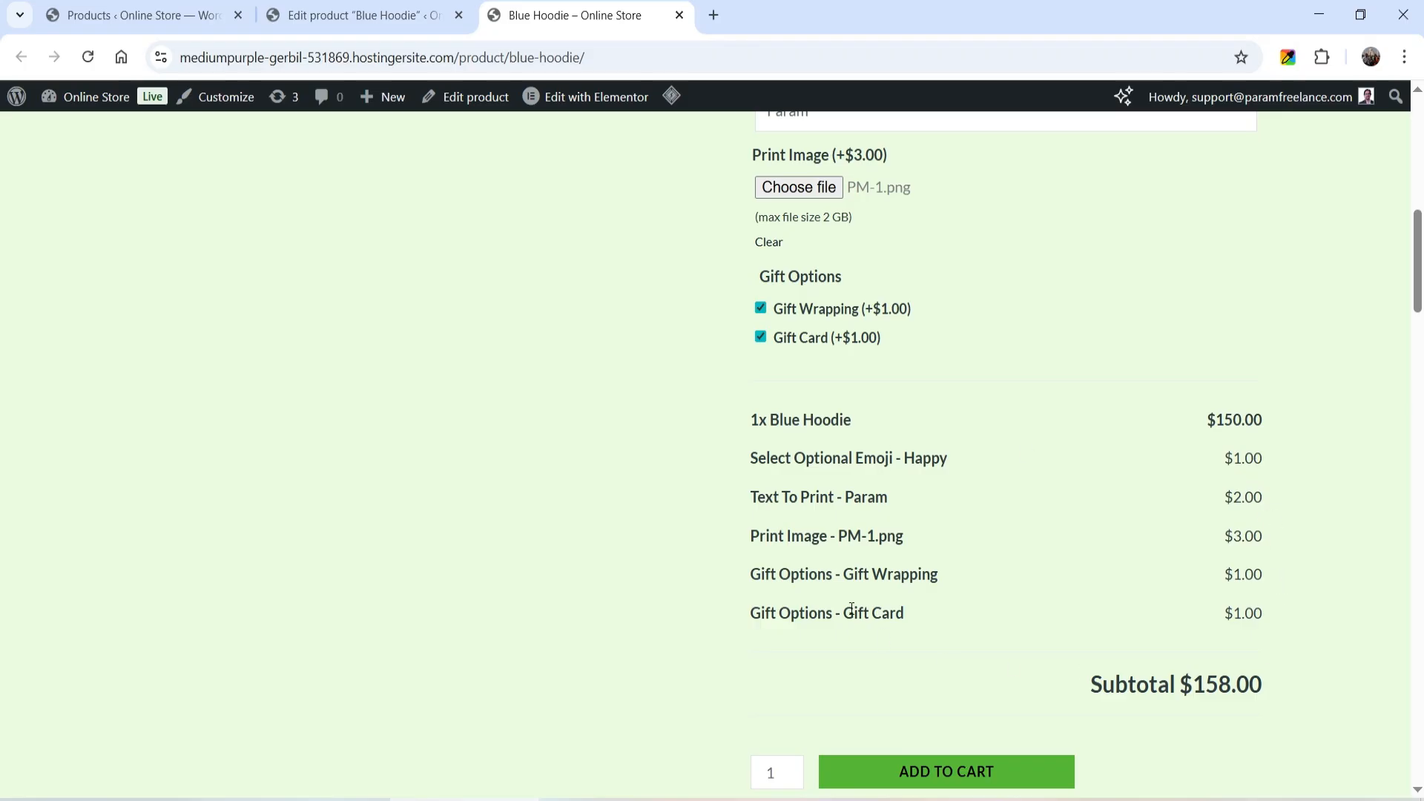
scroll(1316, 364, "down", 4)
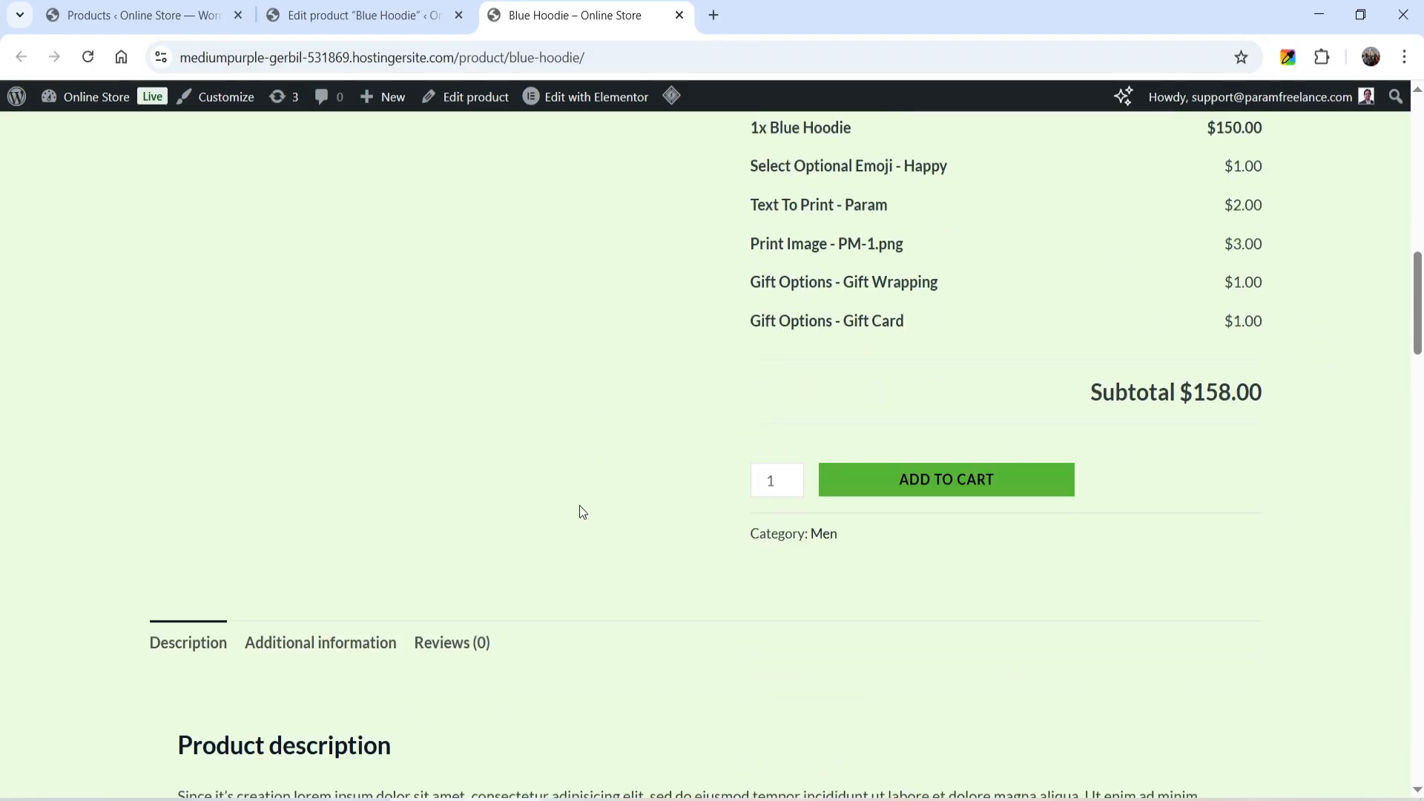
left_click(964, 492)
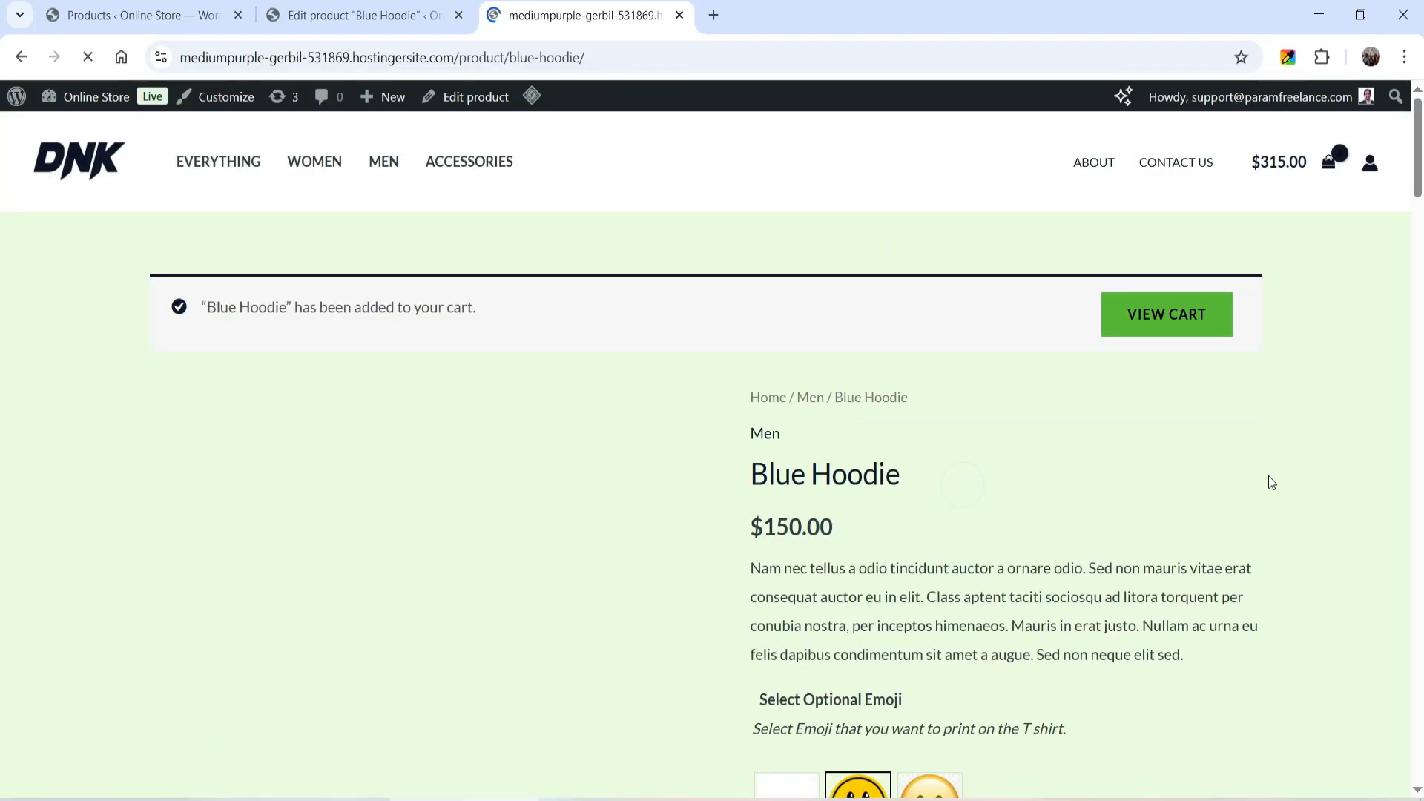
left_click(1179, 315)
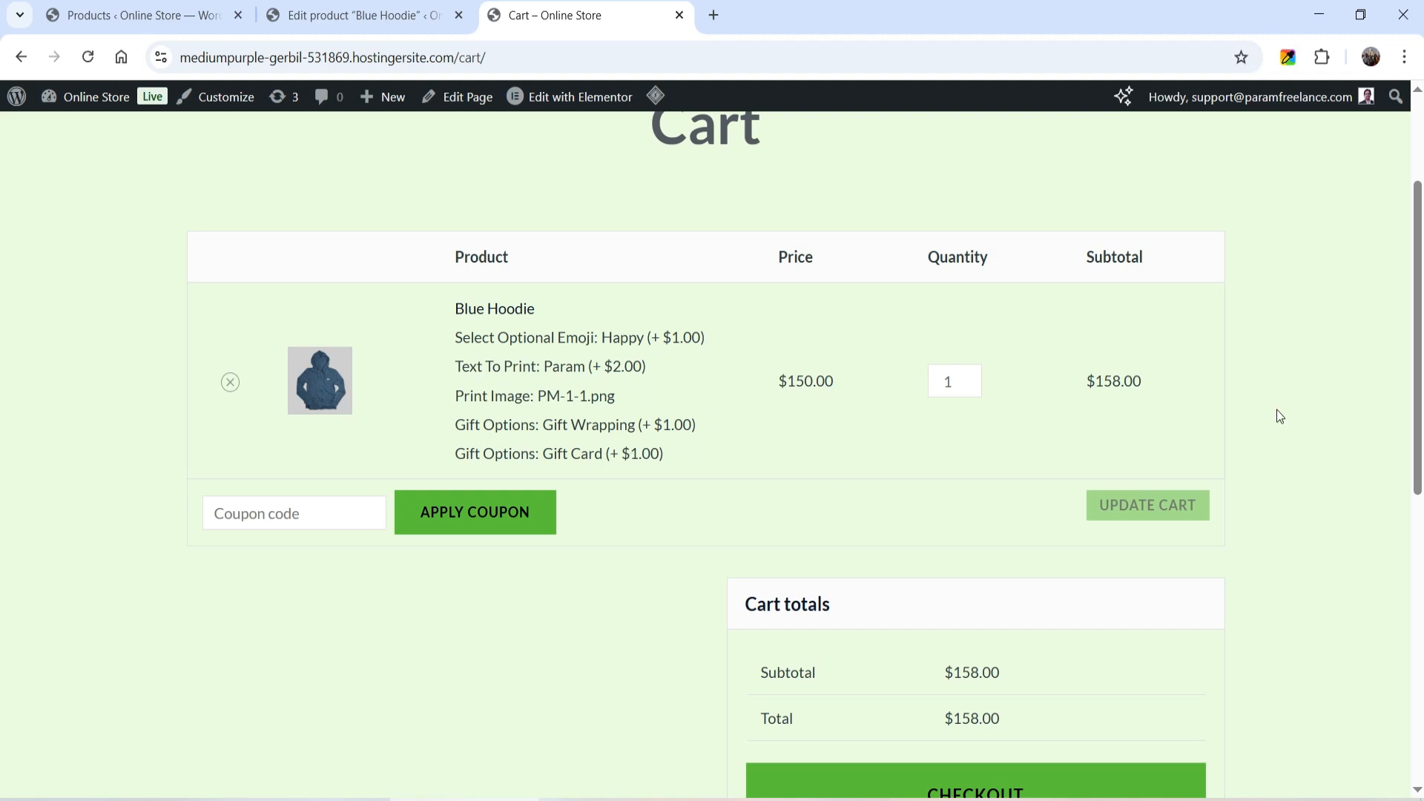
scroll(1324, 412, "down", 3)
scroll(1324, 415, "up", 3)
- Back in the product editor, add a Customer Defined Price add-on titled "Donate" to the Blue Hoodie
left_click(346, 22)
scroll(563, 436, "down", 10)
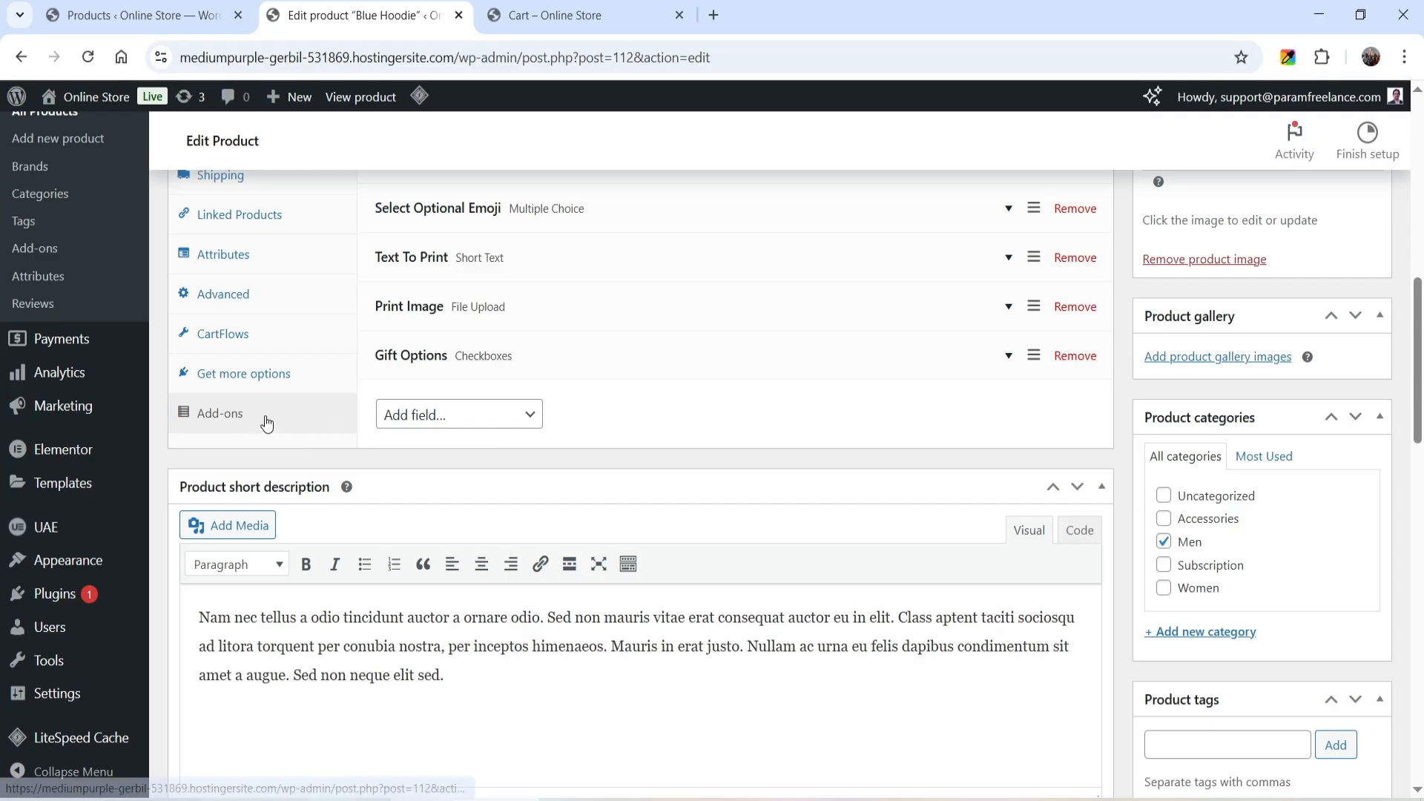
left_click(447, 413)
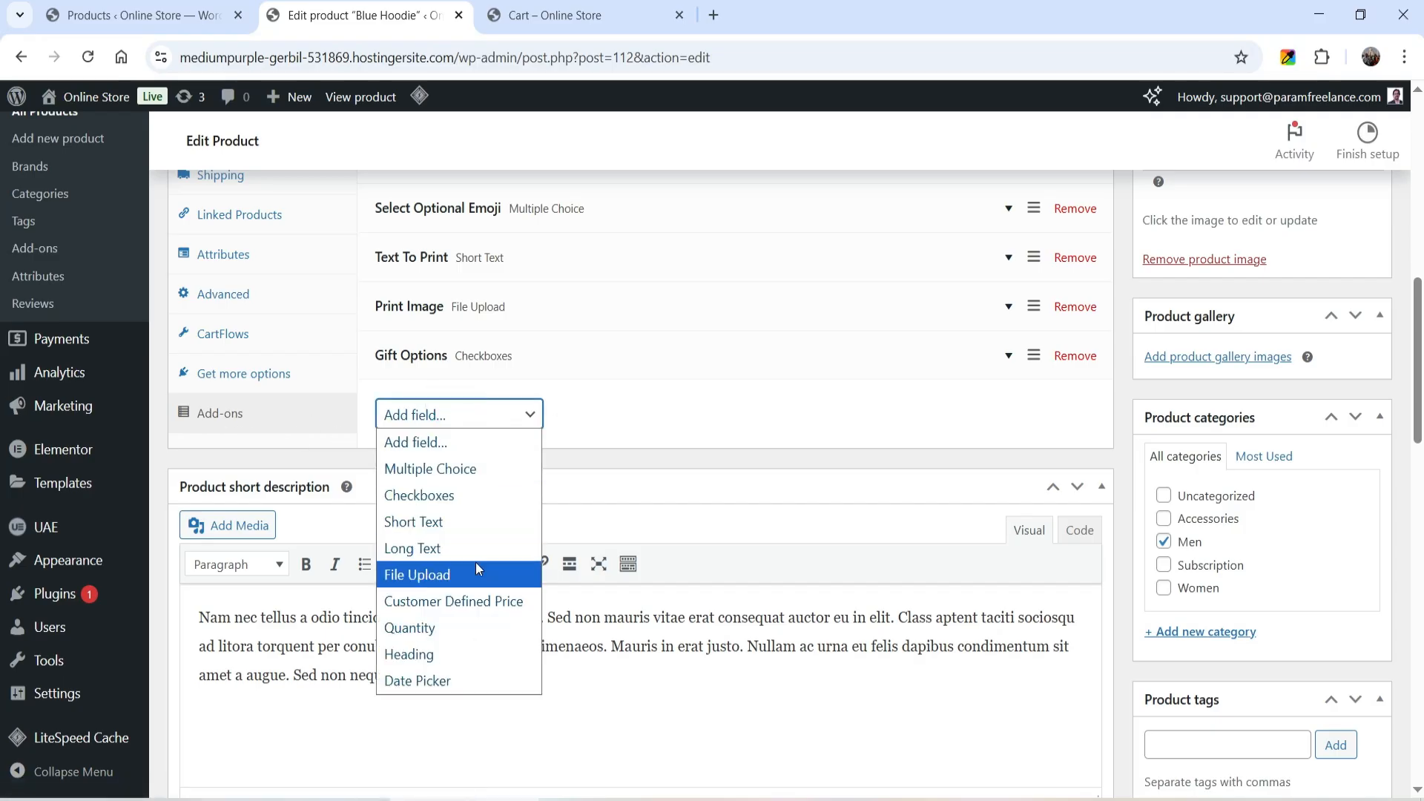
left_click(488, 602)
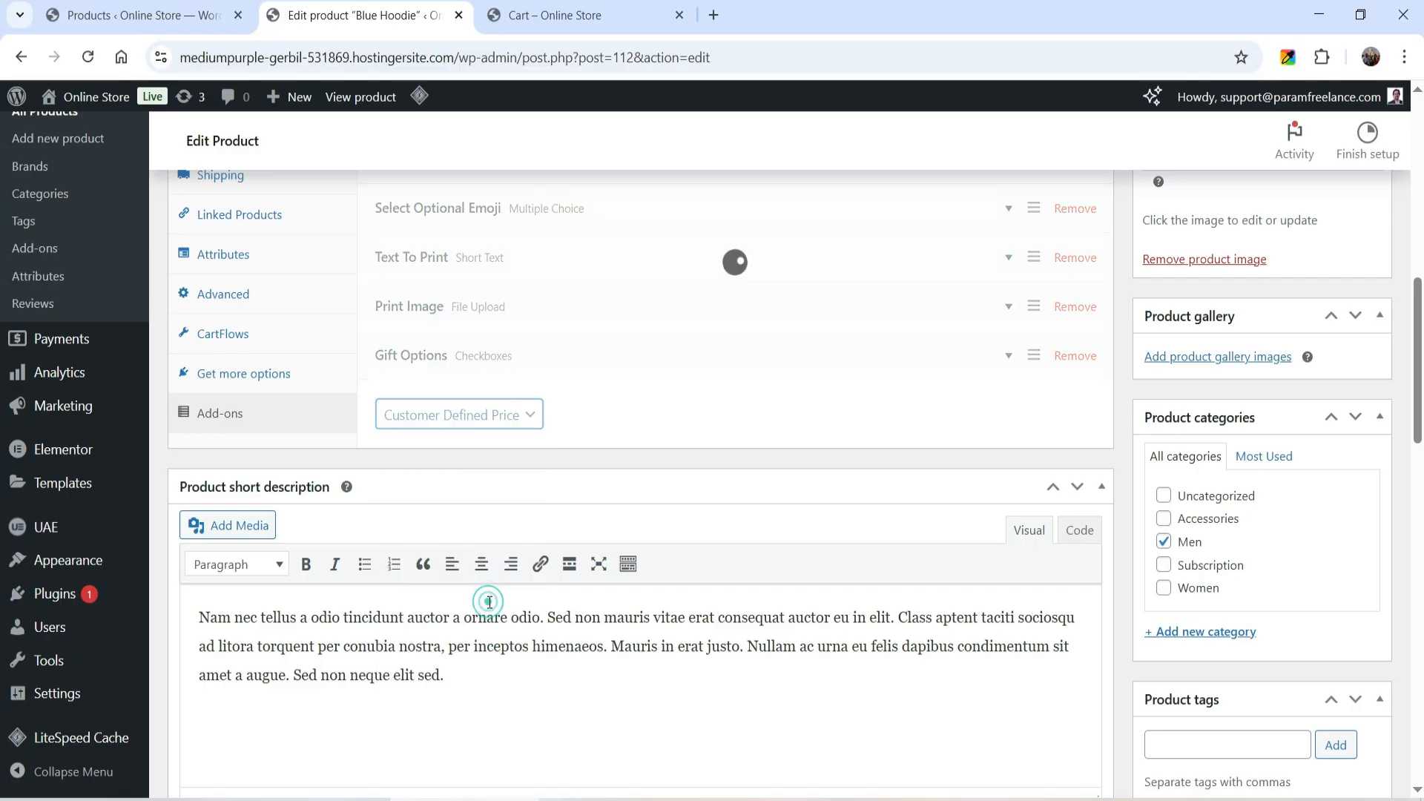
left_click(430, 483)
left_click(490, 531)
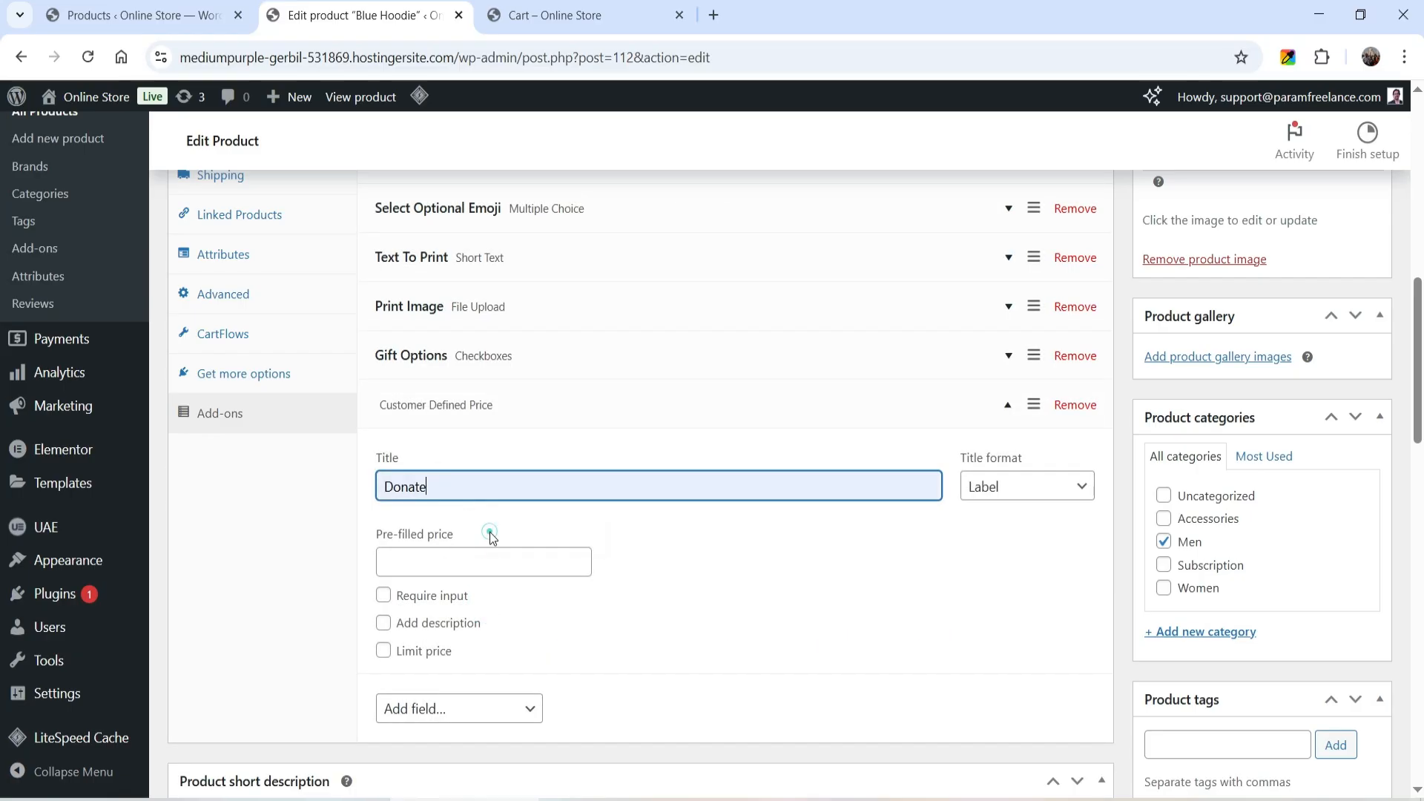
- Limit the price of the Donate add-on to a range of 1 to 10
left_click(383, 653)
left_click(397, 687)
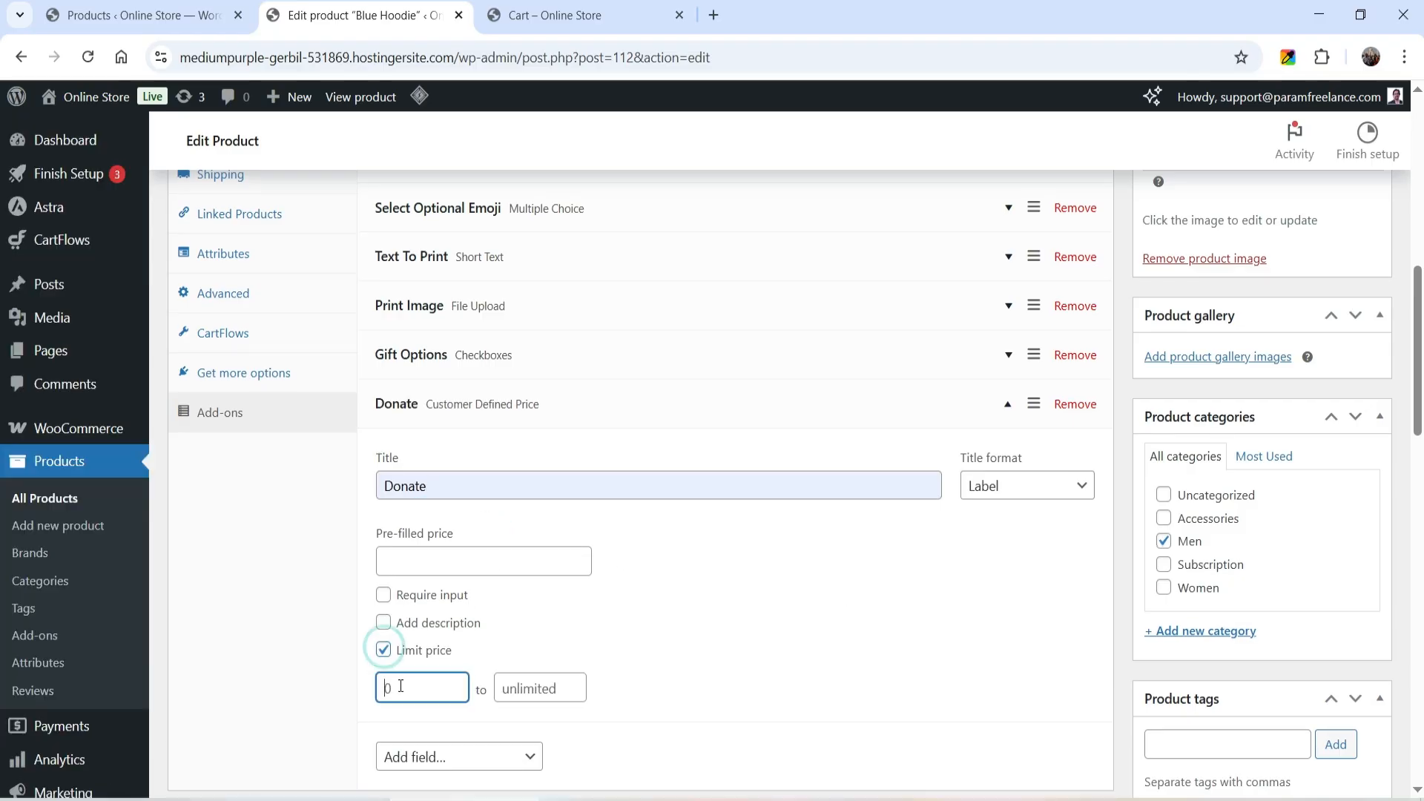
type("1")
left_click(526, 689)
type("10")
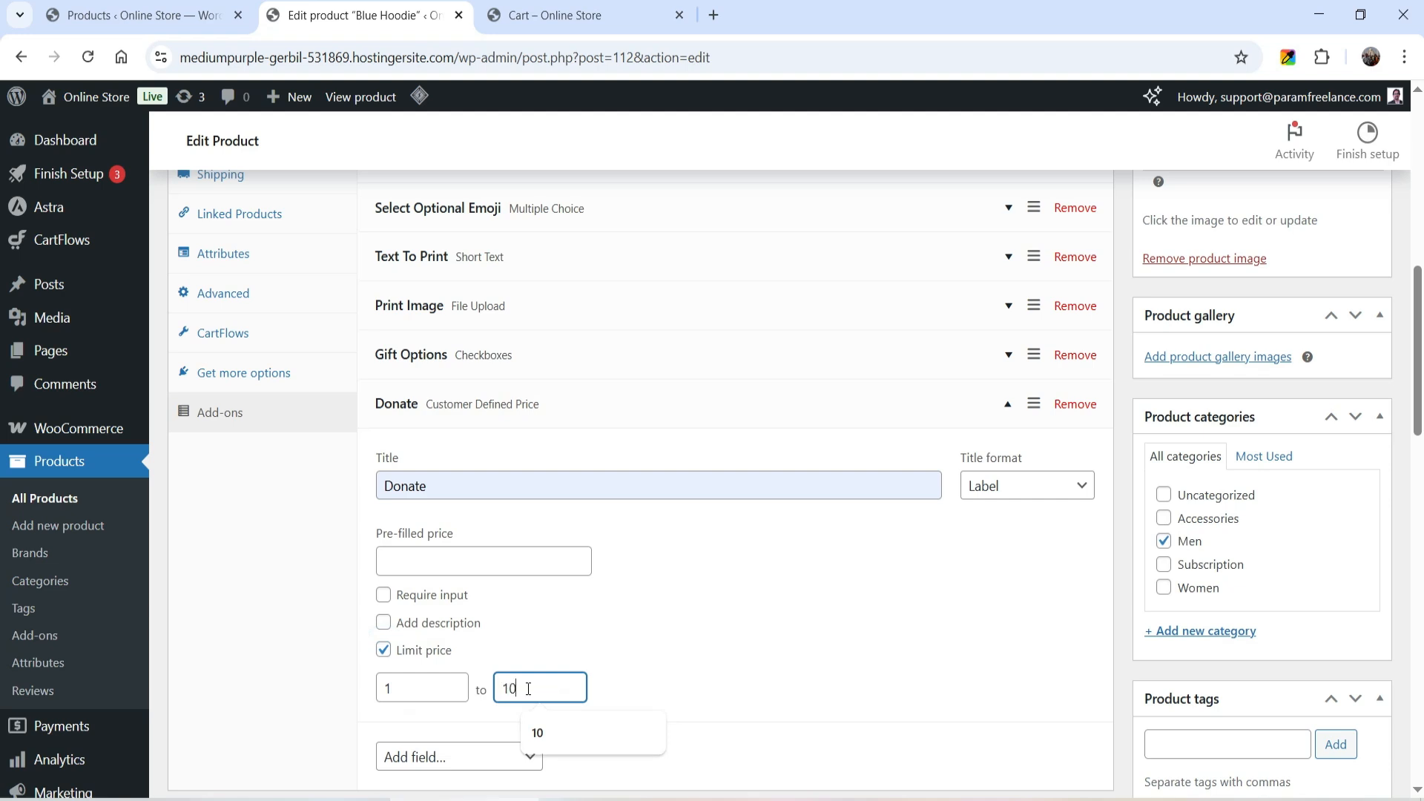
- Add the description "Donate for poor people." to the Donate add-on and update the product
left_click(384, 623)
left_click(481, 666)
type("Donate for poor people.")
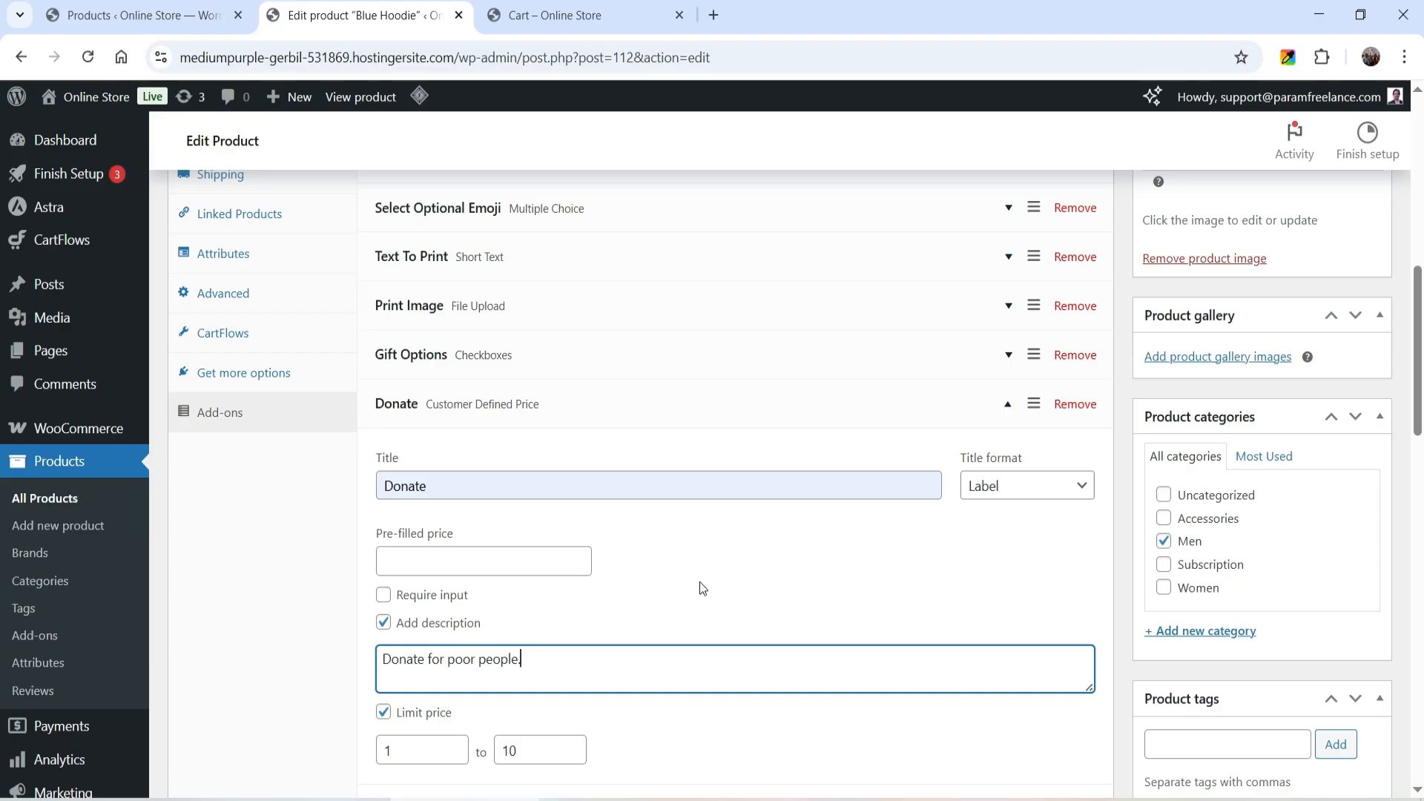
scroll(1277, 523, "up", 6)
left_click(1355, 276)
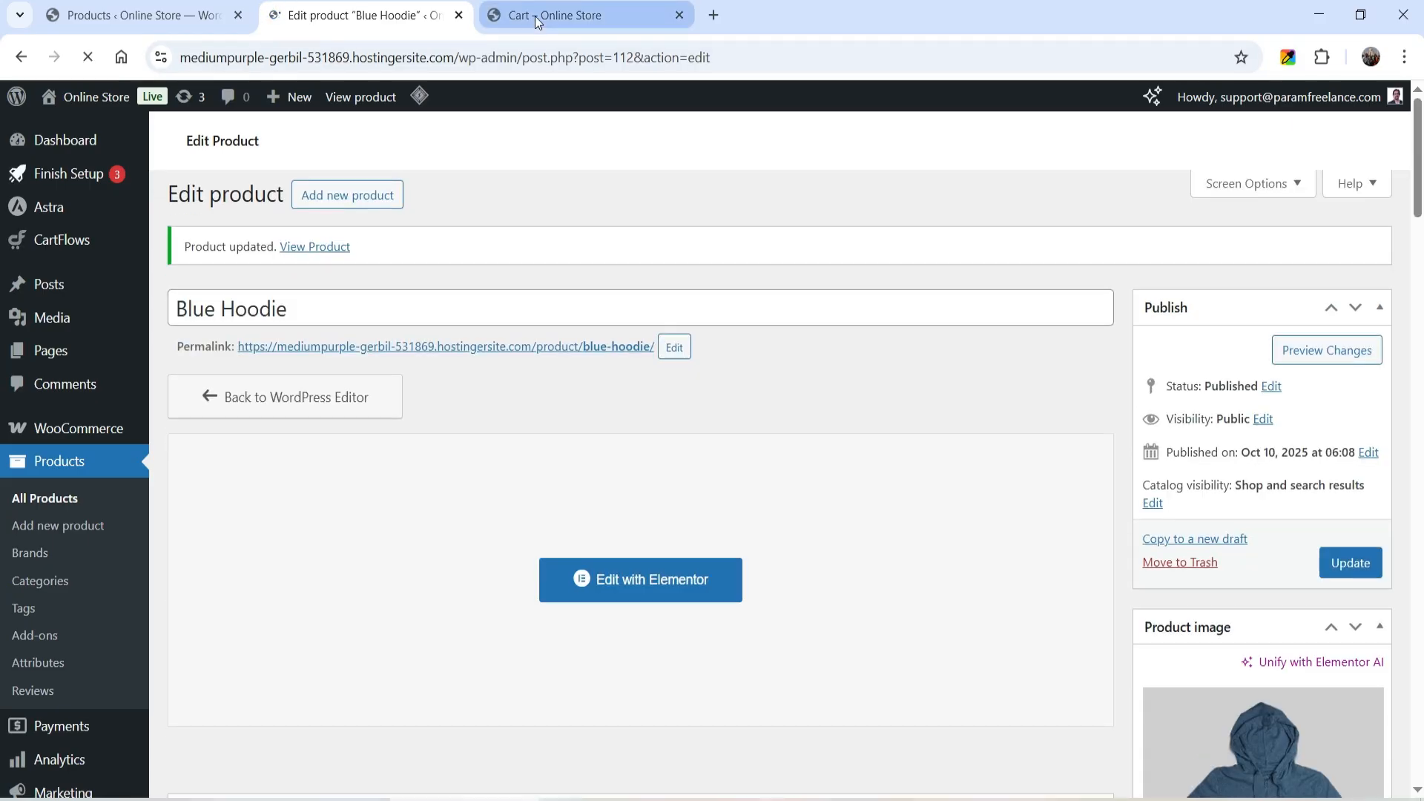
- Open the Blue Hoodie store page from its permalink and test the Donate field with an amount of 5
left_click(586, 357, "ctrl")
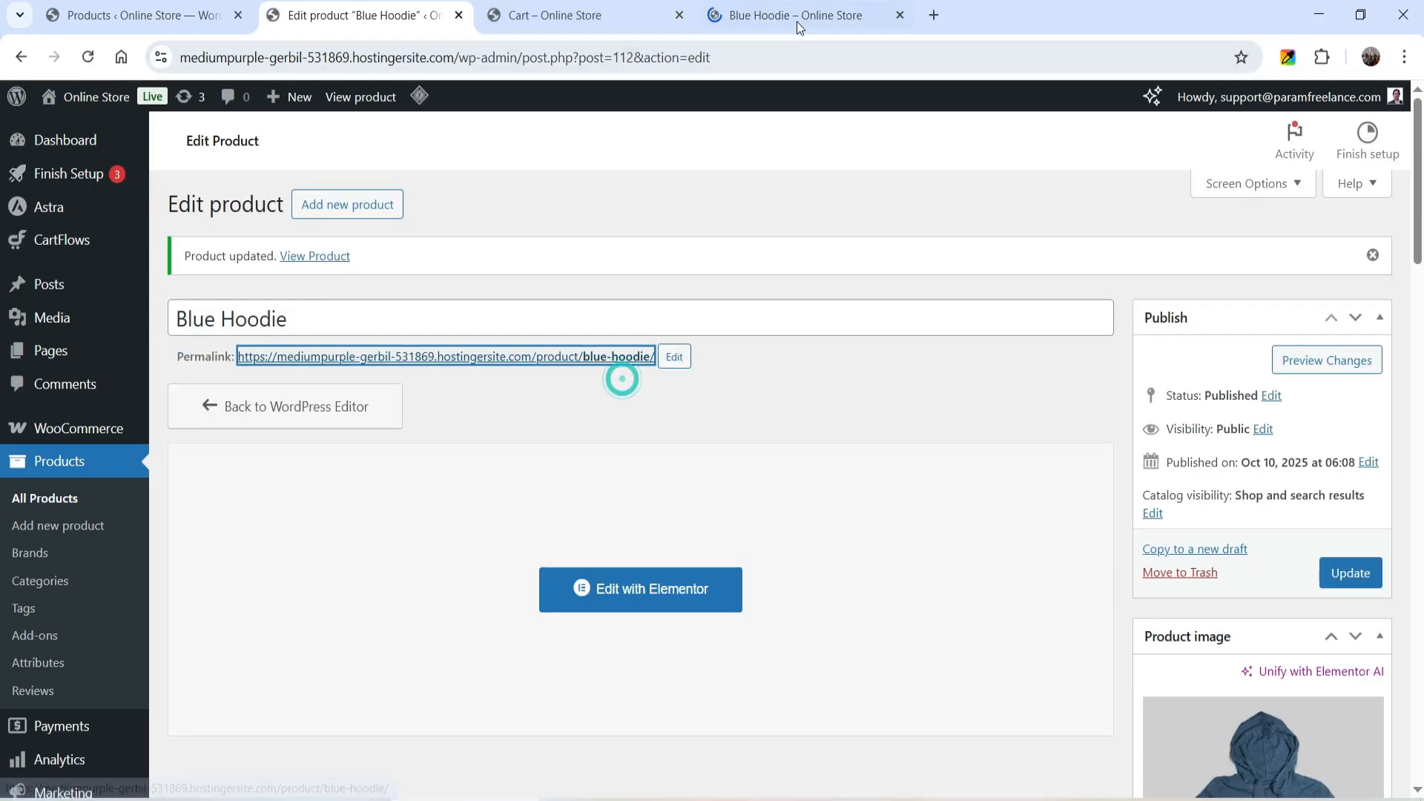
left_click(799, 27)
scroll(1216, 355, "down", 10)
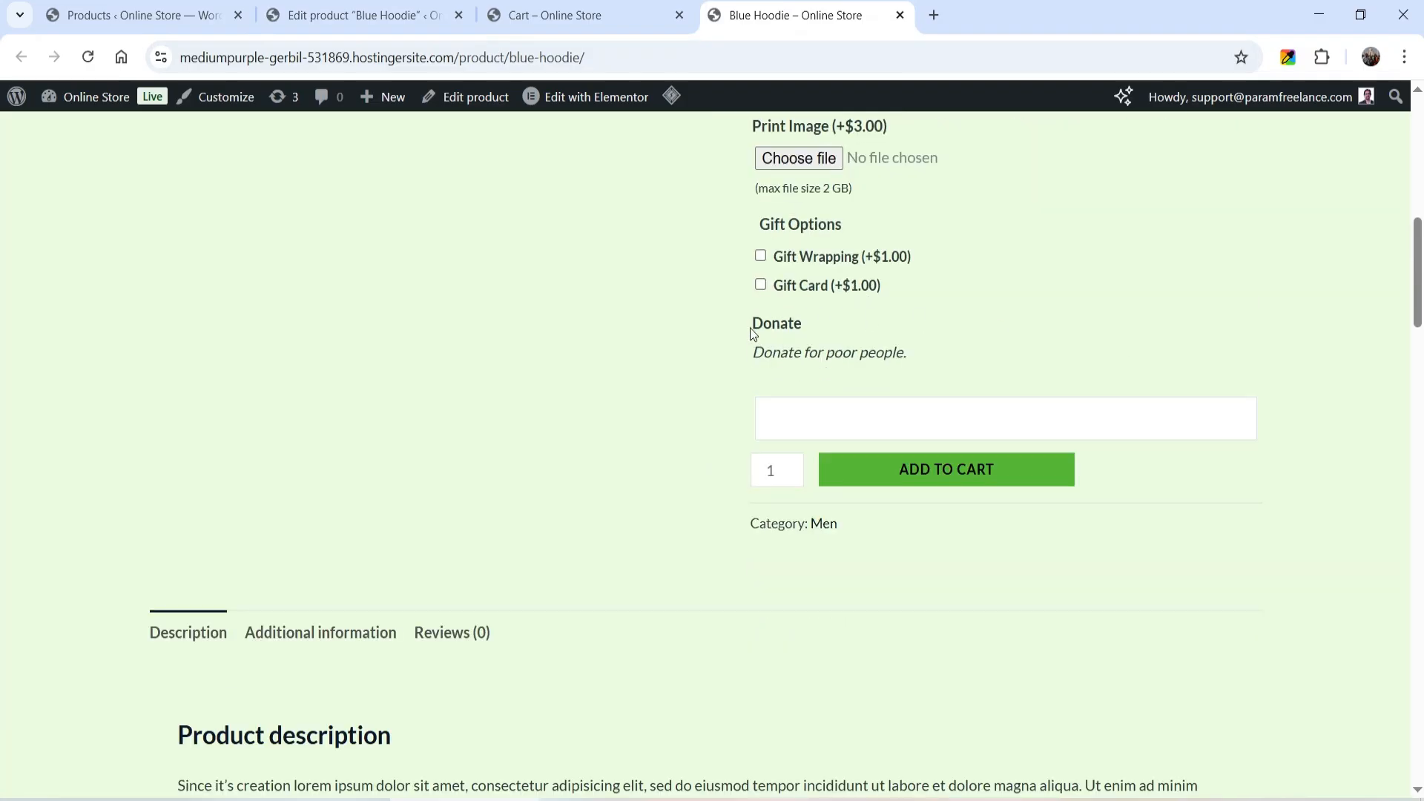
left_click(841, 416)
type("5")
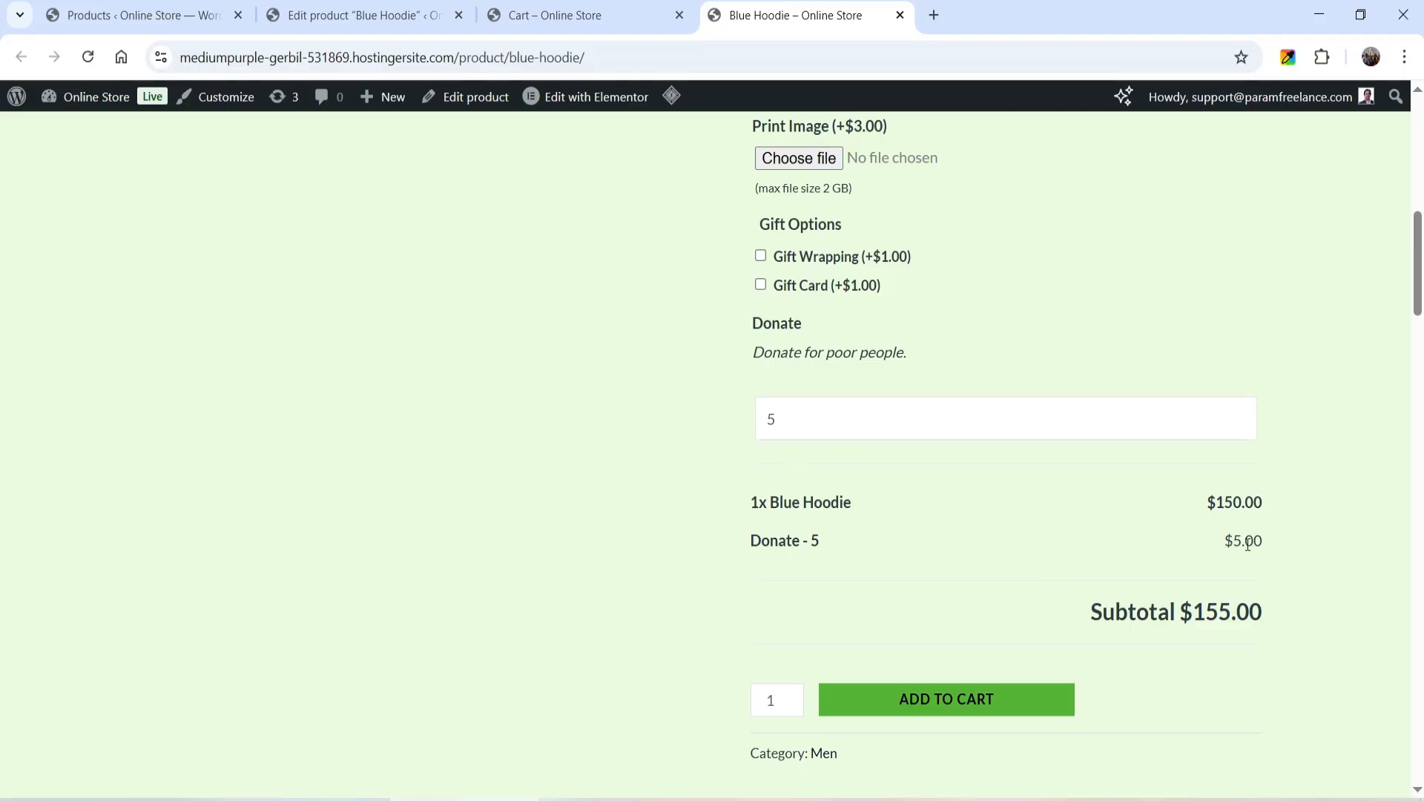
- Test the Donate price limit by entering 11, and replace it with 10
key("ctrl+a")
type("1")
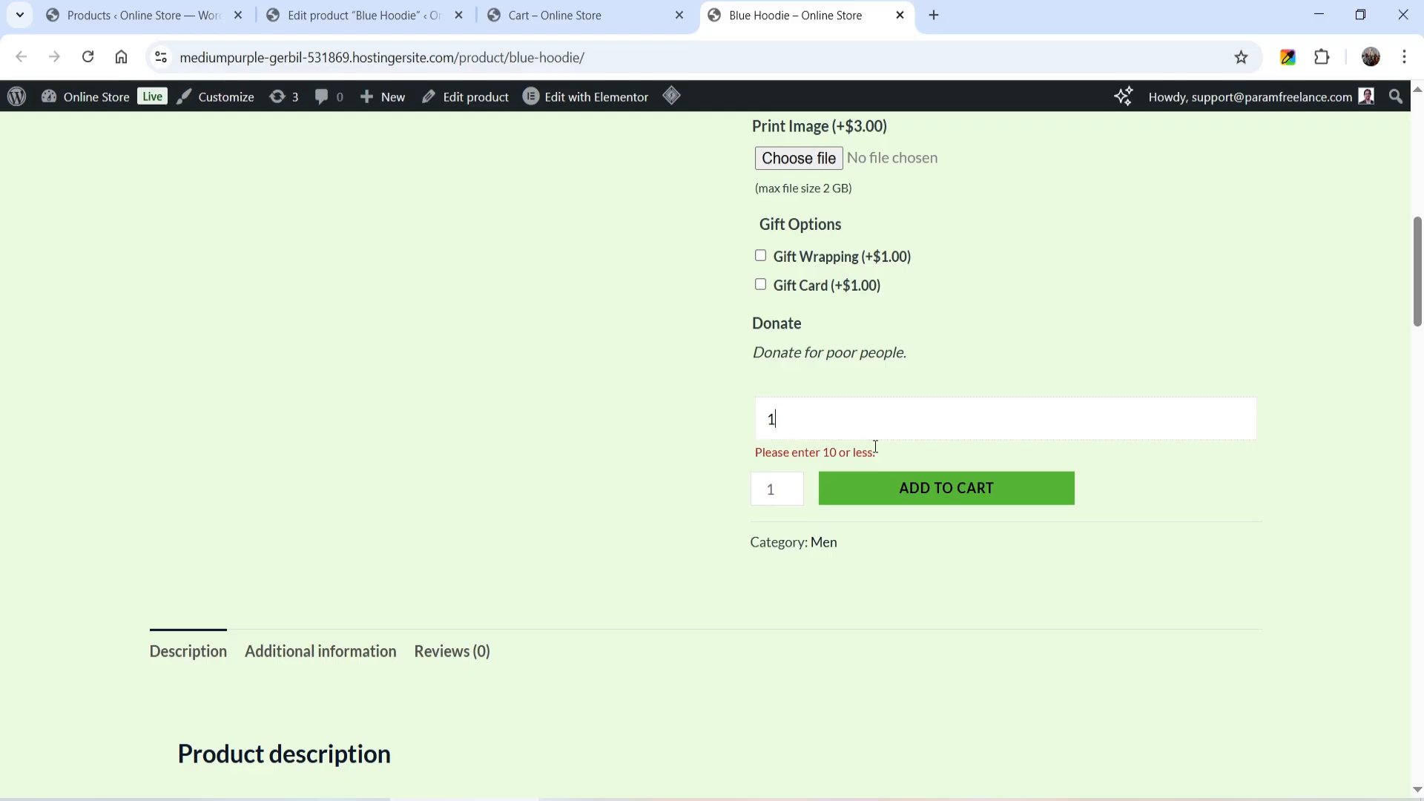
type("10")
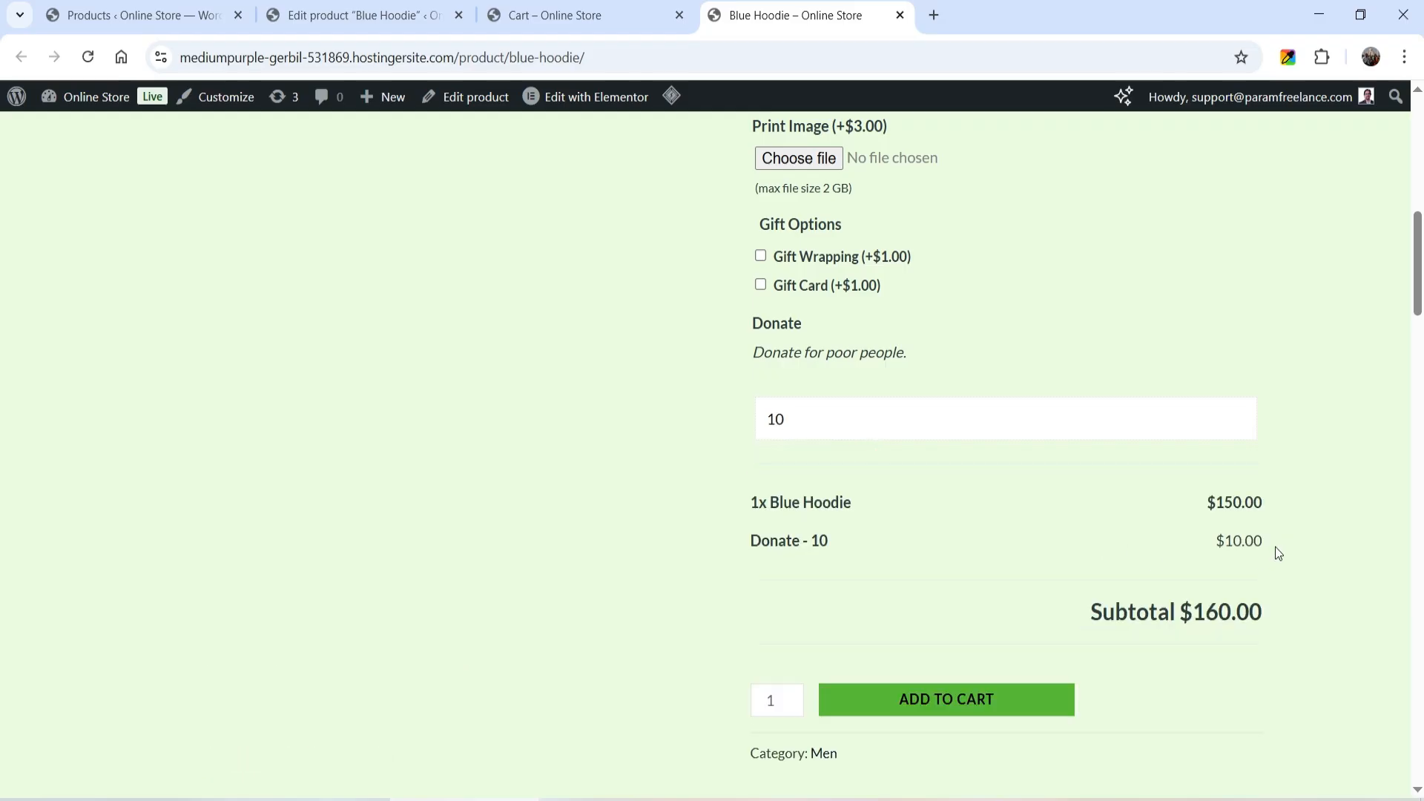
- Remove the Gift Options checkboxes add-on from the Blue Hoodie product and update the product
scroll(1255, 496, "up", 10)
left_click(356, 14)
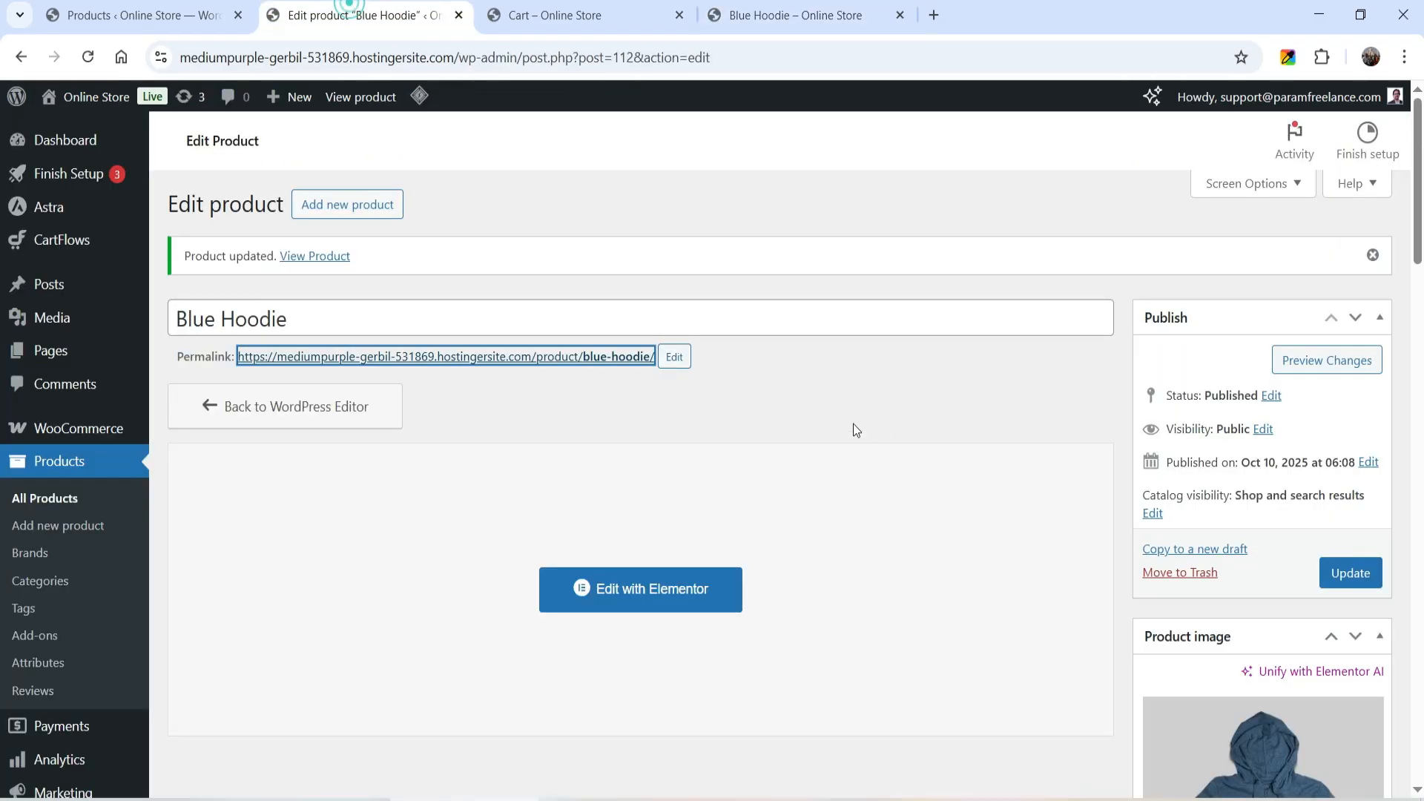
scroll(853, 424, "down", 9)
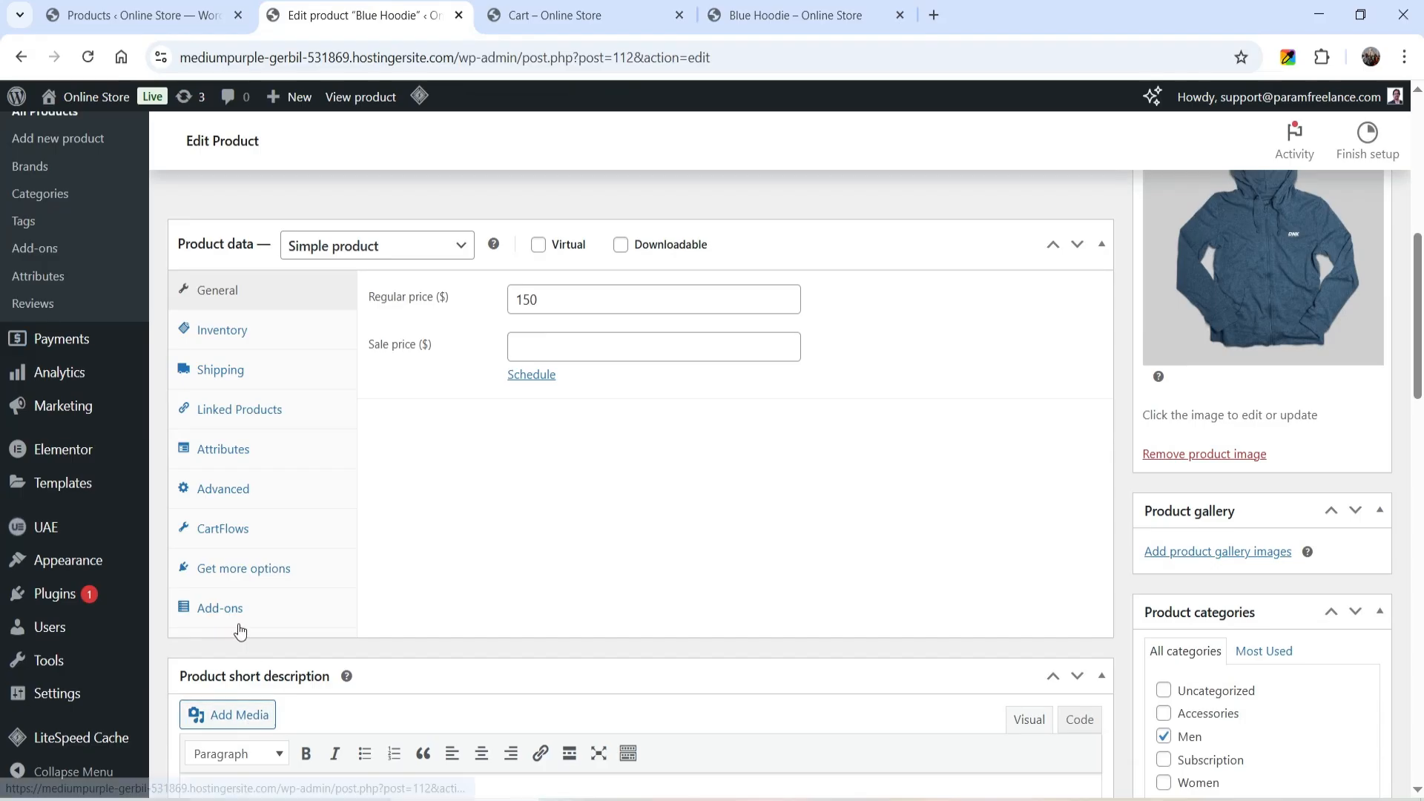
left_click(220, 608)
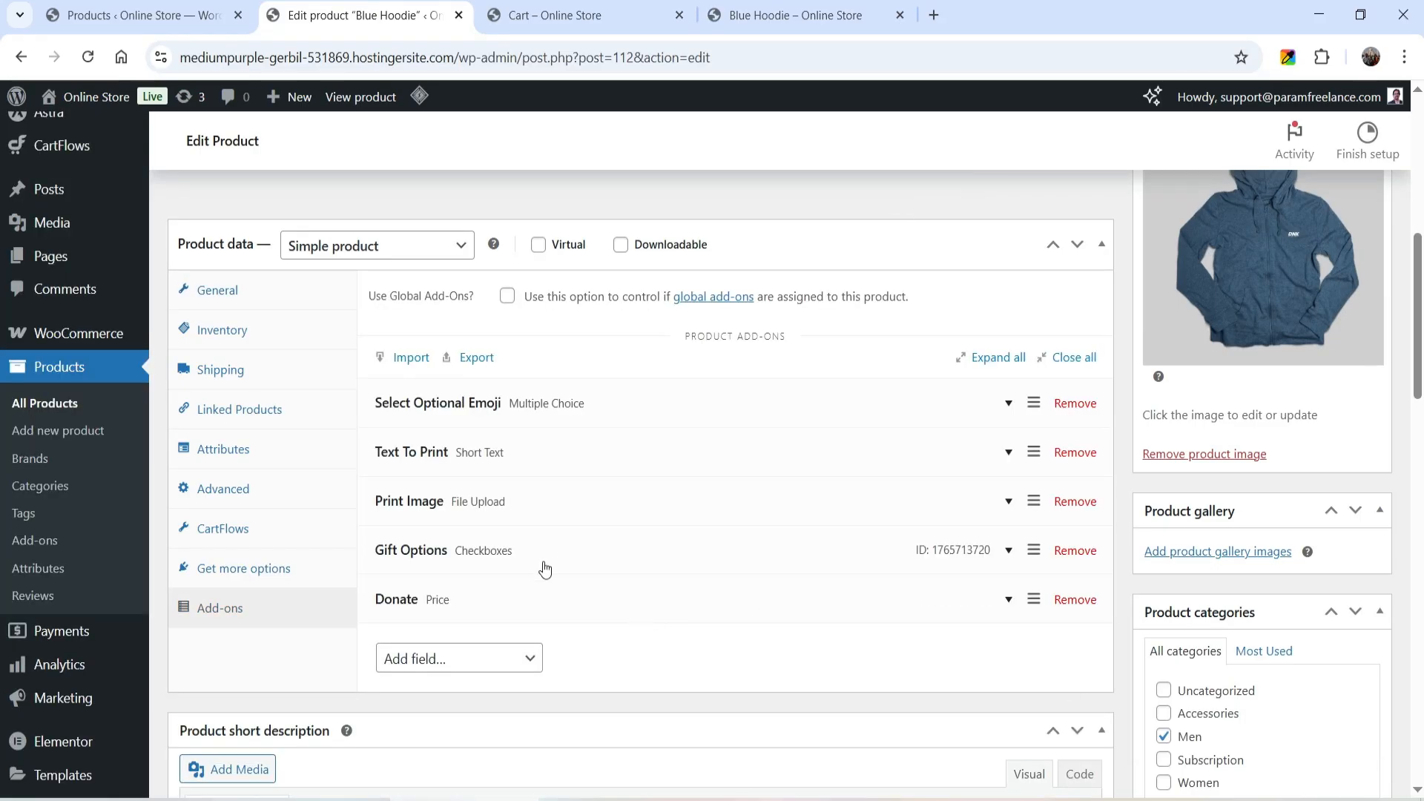
left_click(1075, 550)
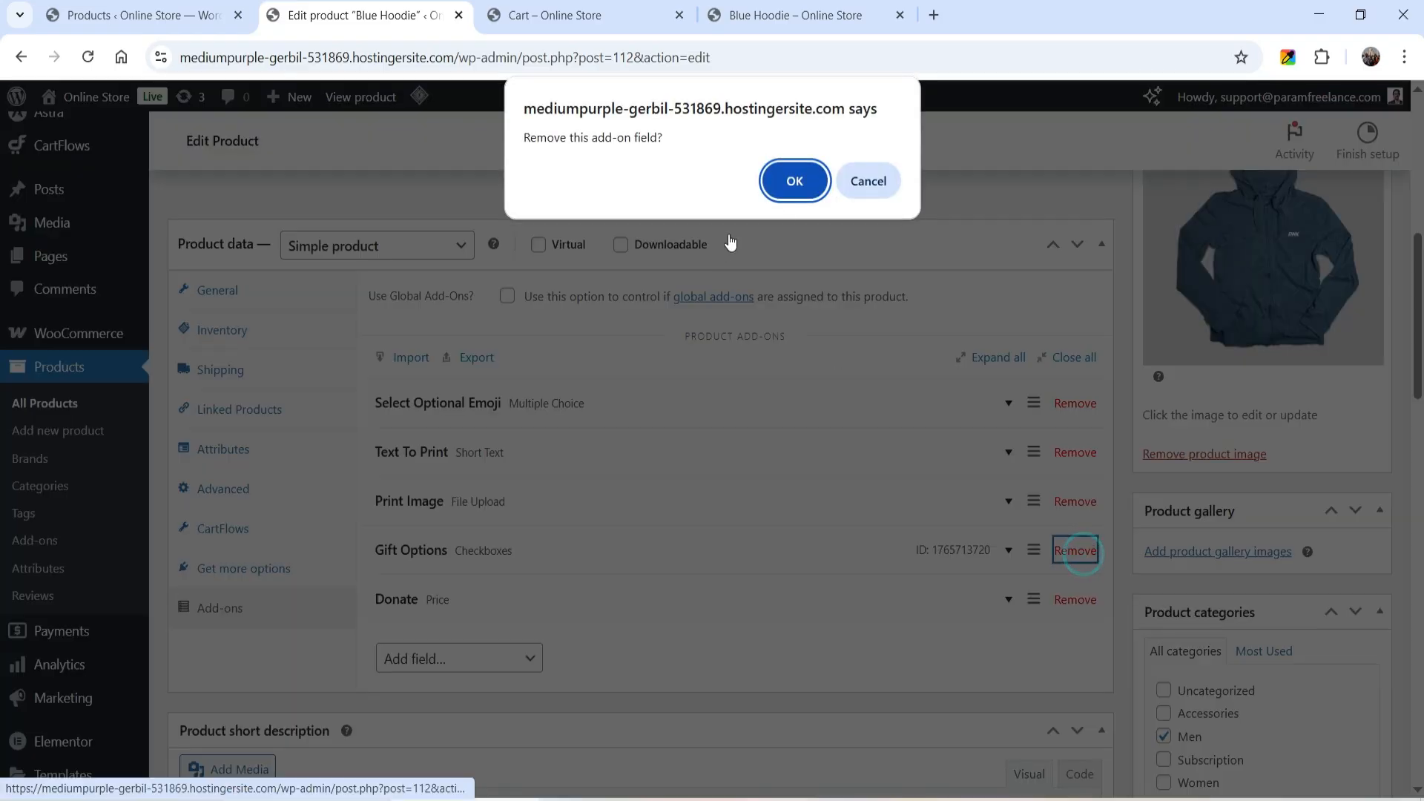
left_click(795, 181)
scroll(1423, 398, "up", 6)
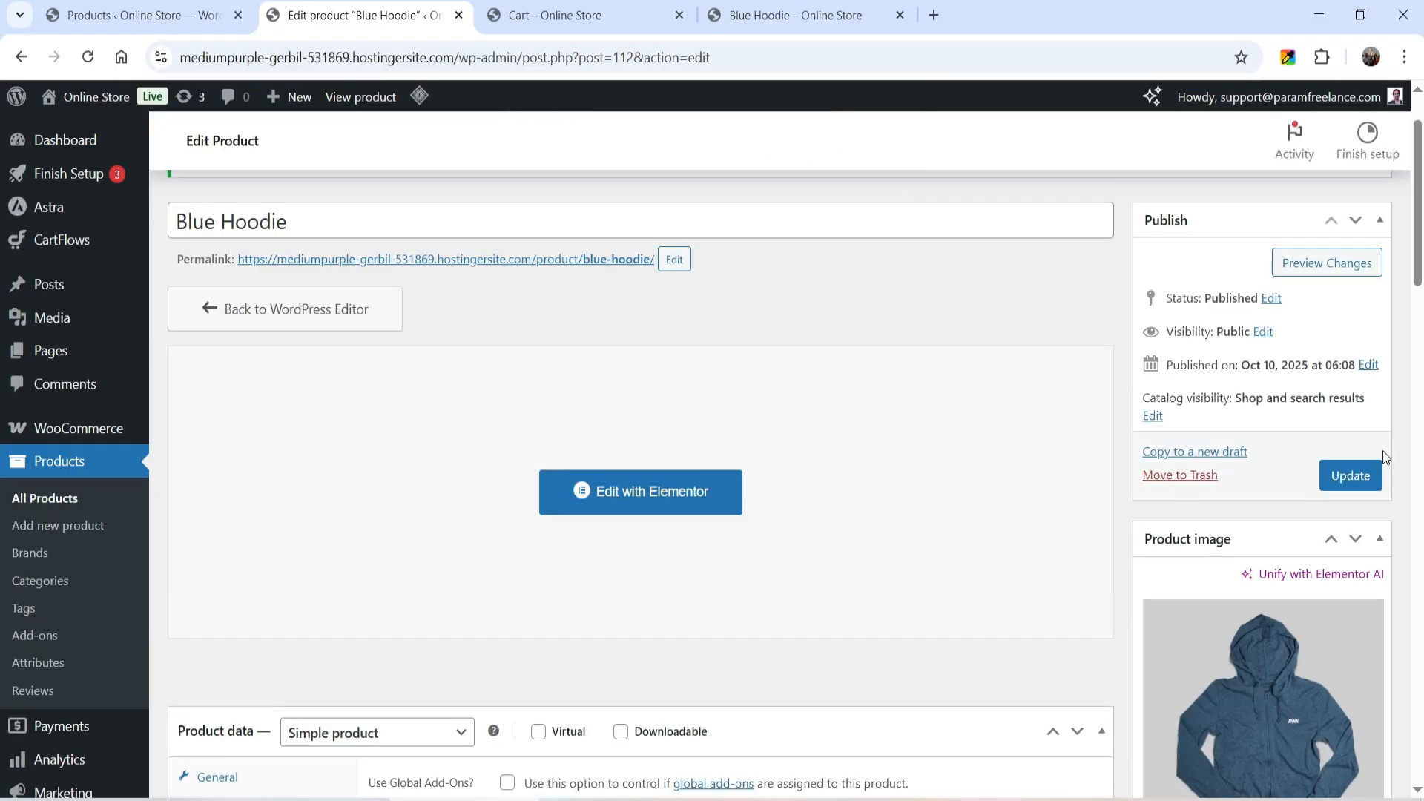
left_click(1379, 475)
scroll(1378, 475, "down", 1)
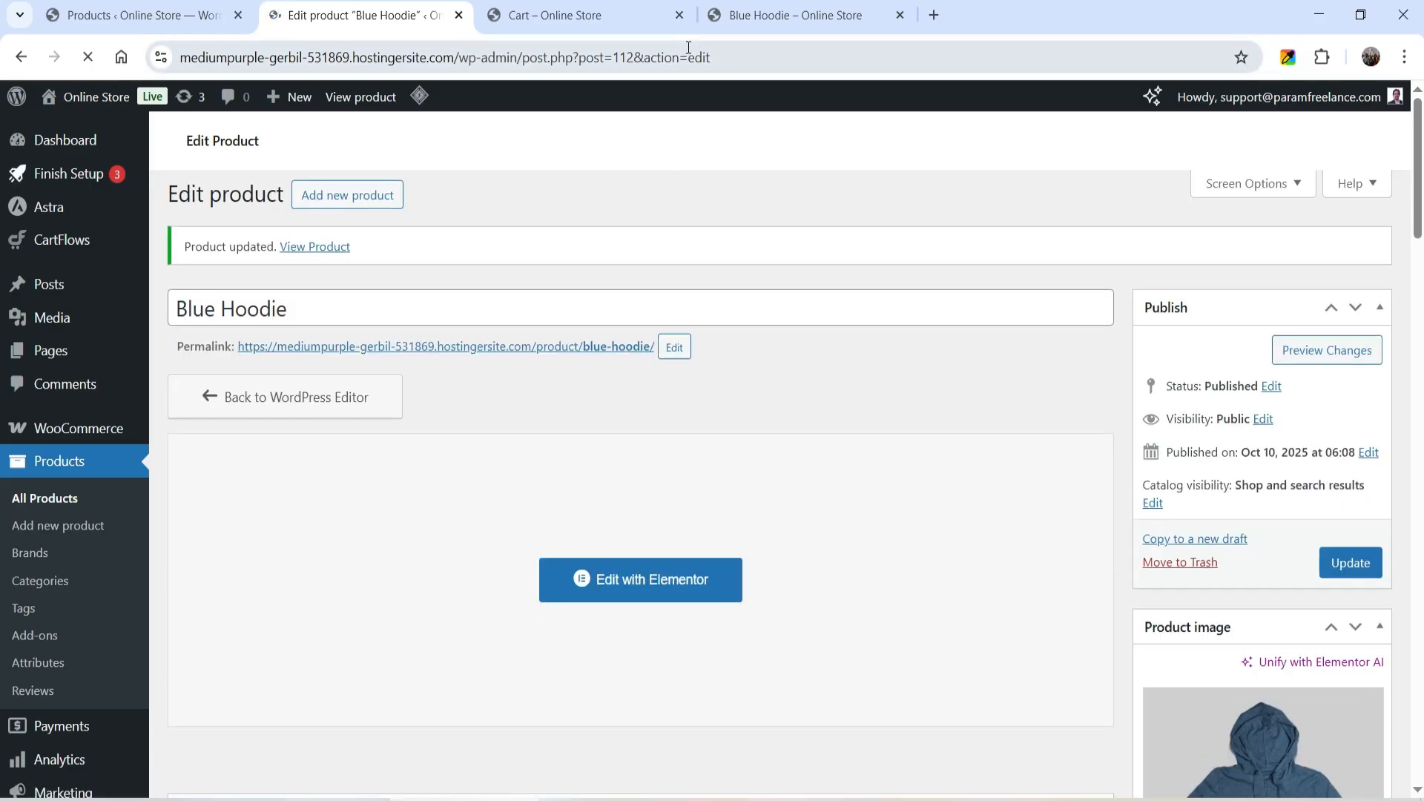
- Close the cart and store page tabs, and start a global add-ons group named "Global Gift Options" for All Products
left_click(678, 15)
left_click(675, 16)
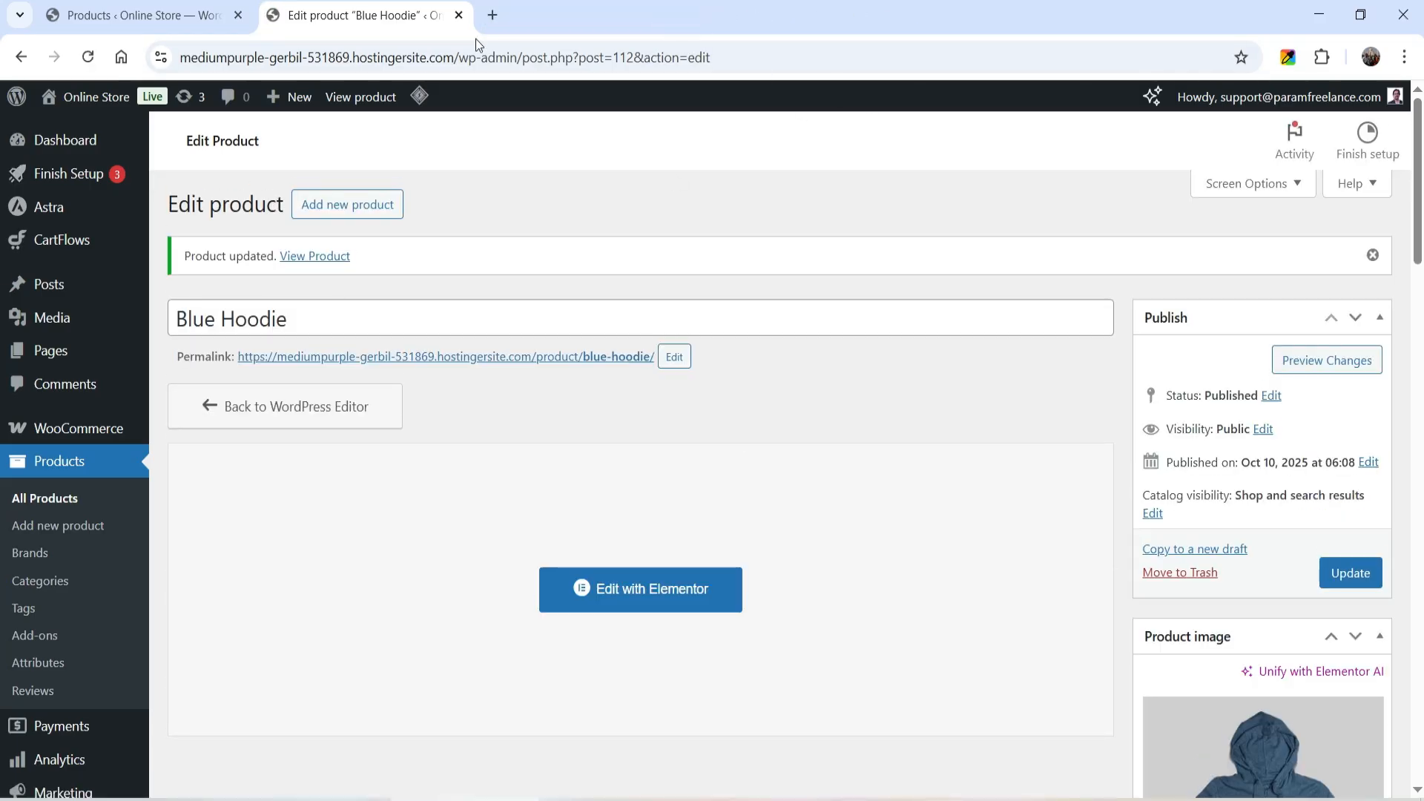
left_click(44, 638)
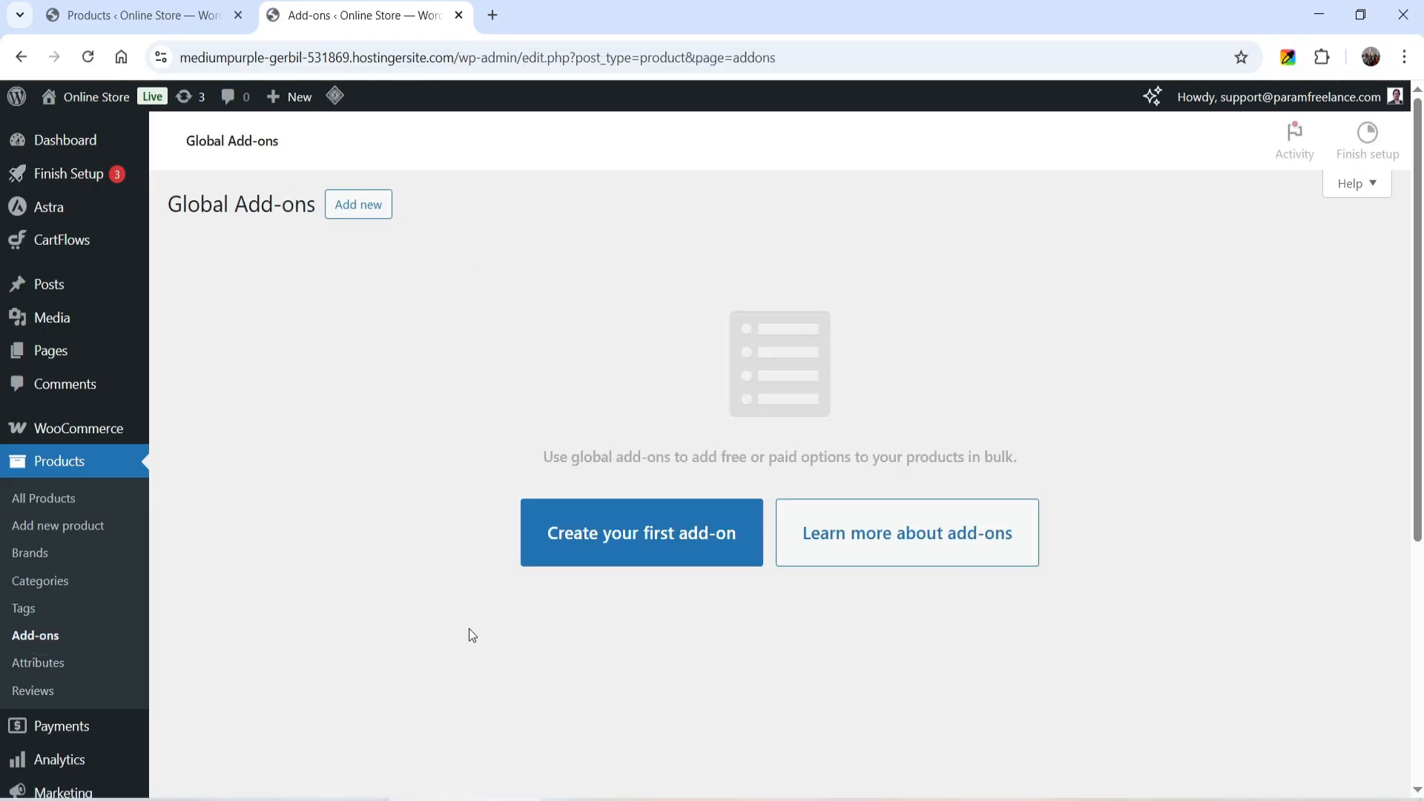
left_click(610, 547)
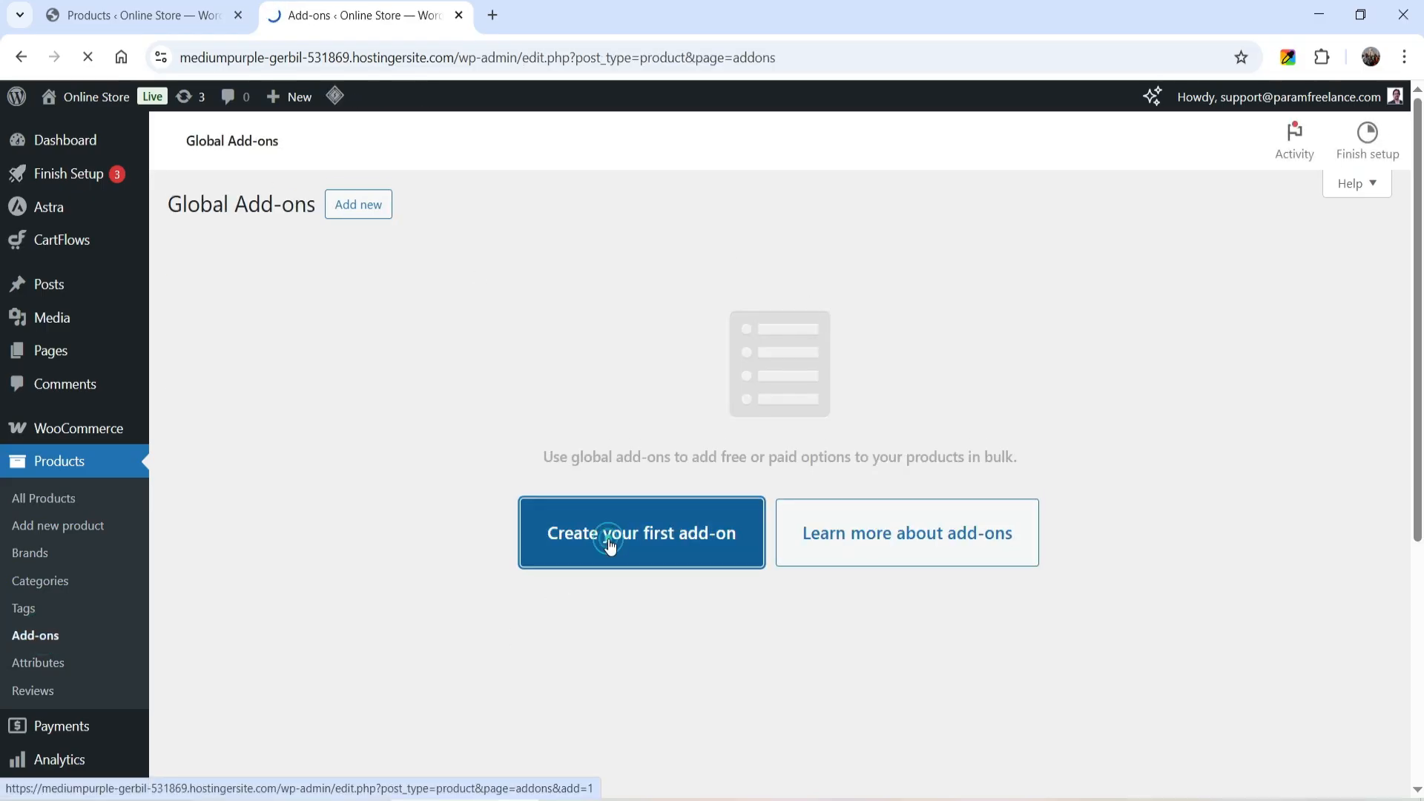
triple_click(547, 333)
type("Global")
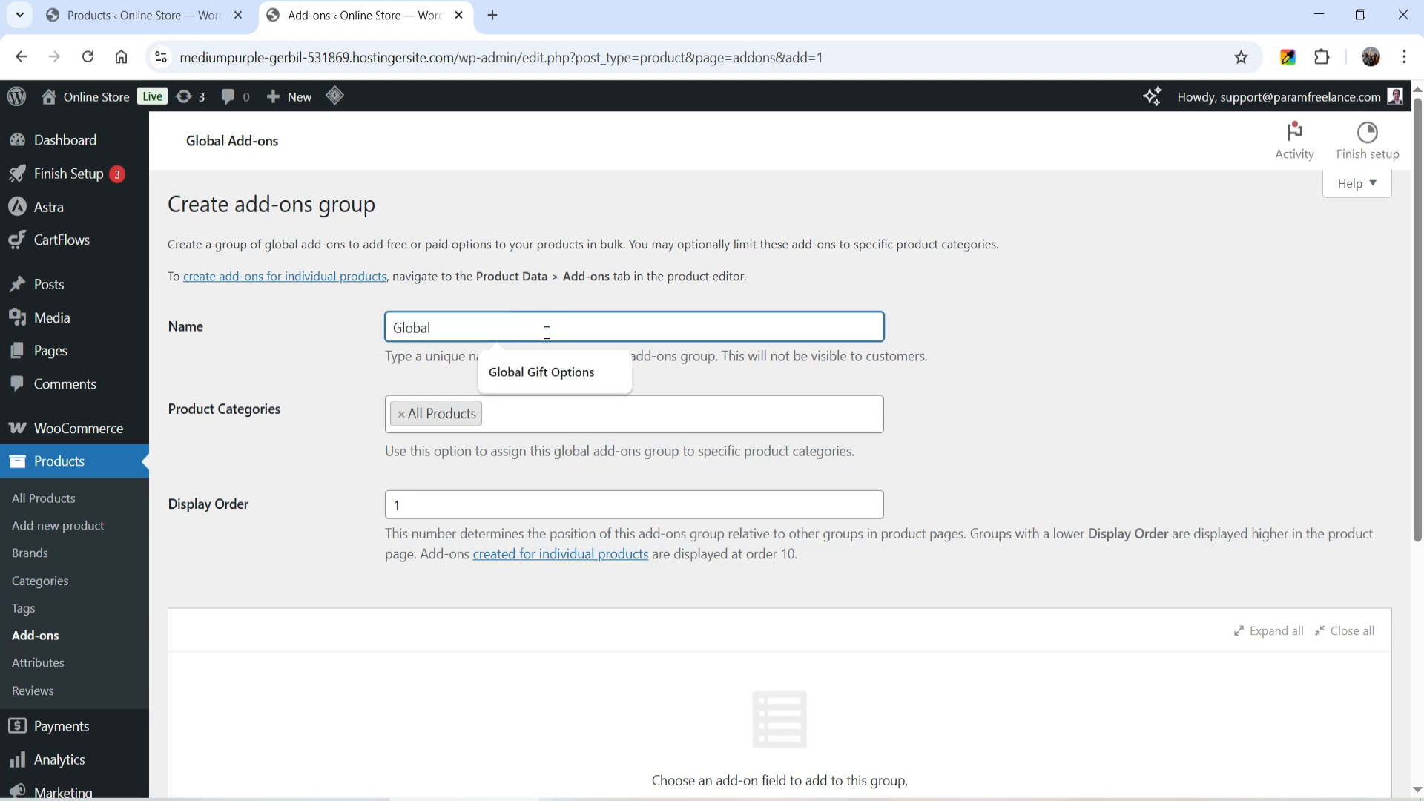
type(" Gift Options")
left_click(601, 405)
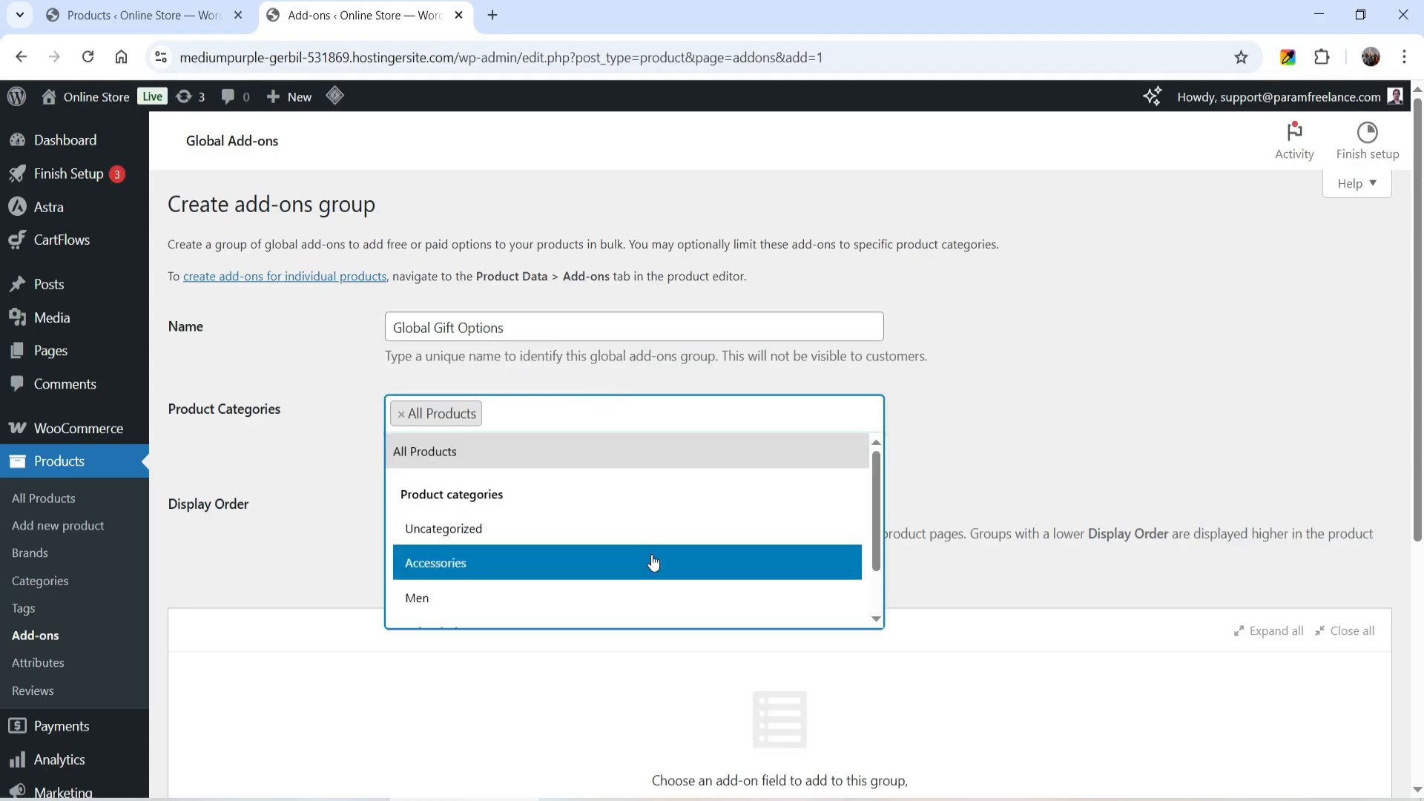
scroll(731, 582, "down", 2)
scroll(765, 517, "up", 2)
left_click(920, 450)
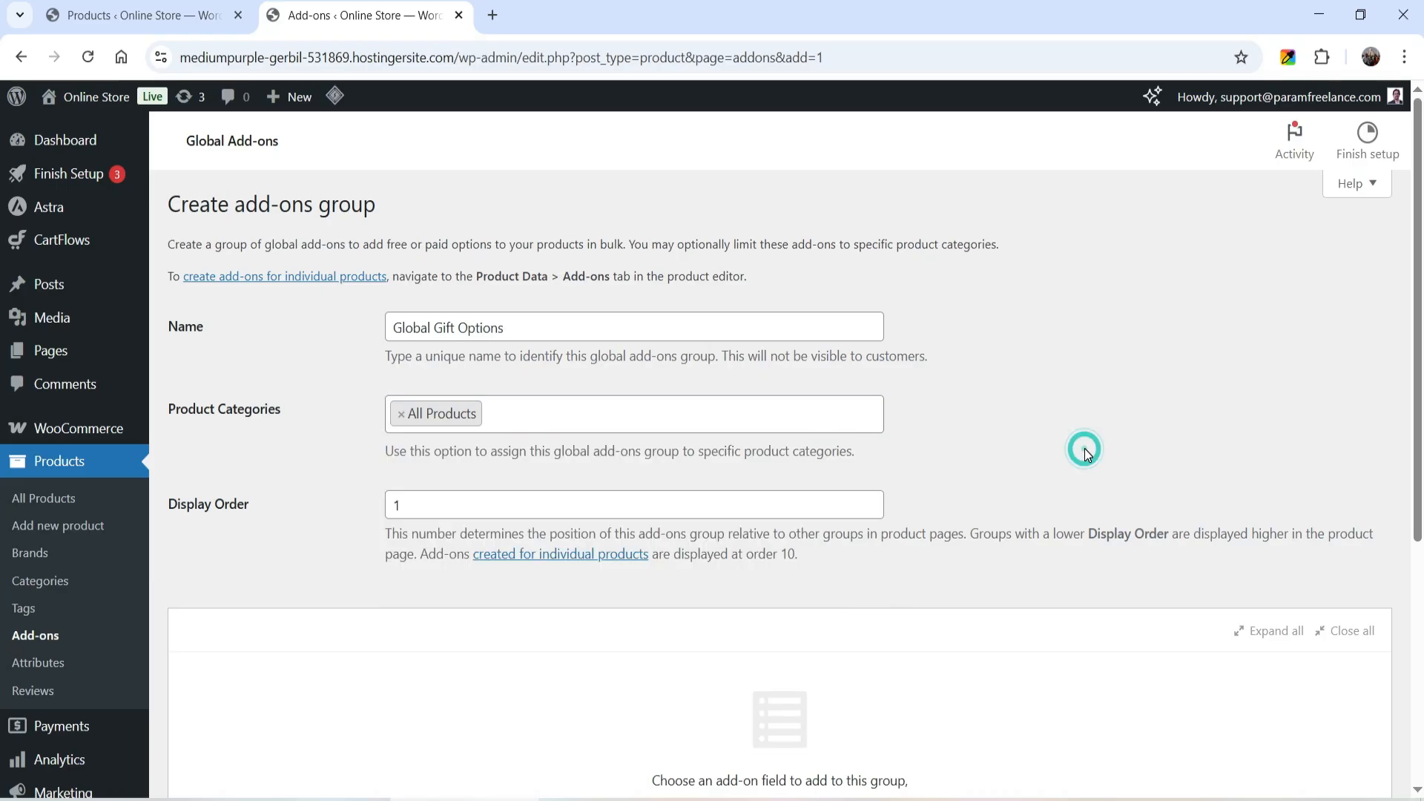
- Add a Checkboxes field titled "Gift Option" to the global add-ons group
scroll(1085, 448, "down", 3)
left_click(703, 650)
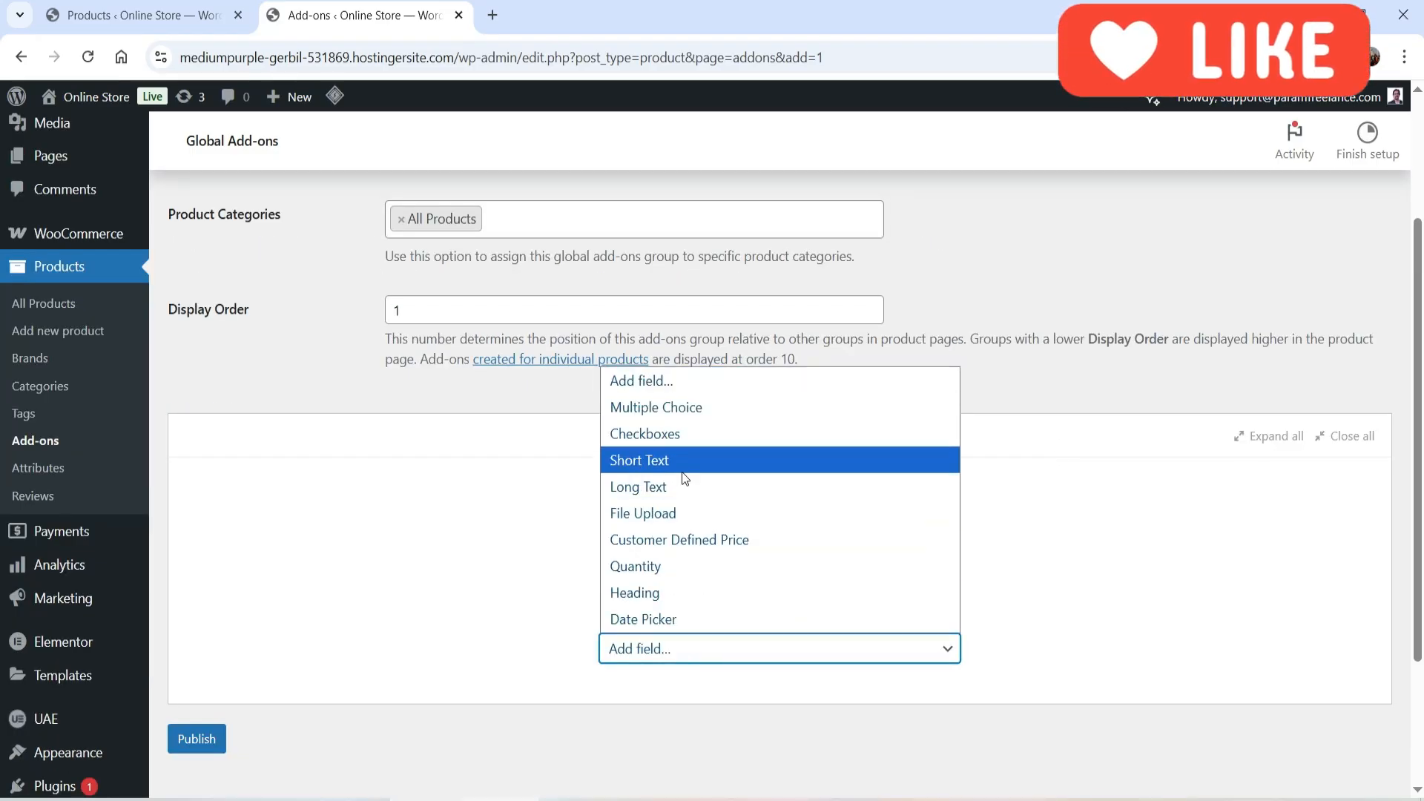
left_click(683, 435)
scroll(831, 415, "down", 3)
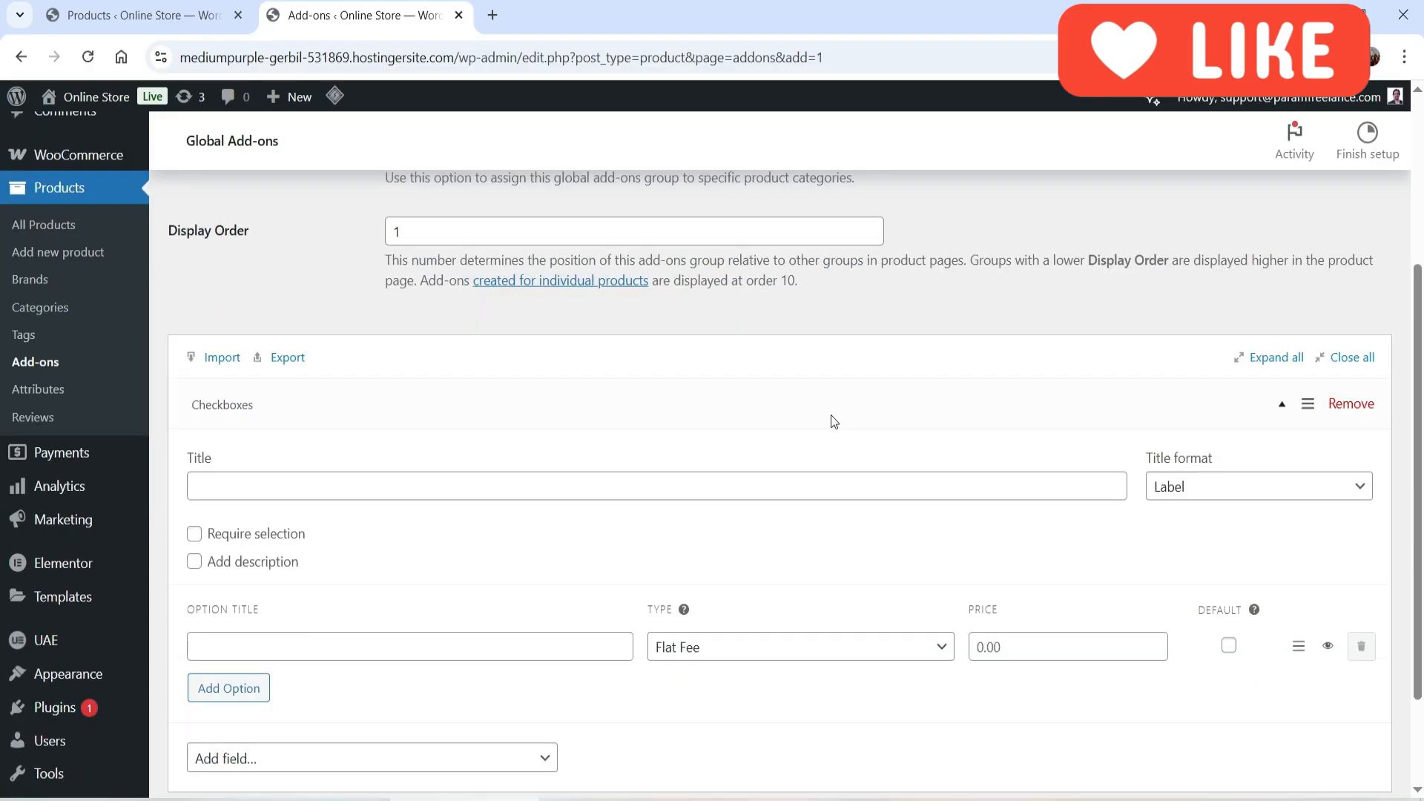
left_click(343, 355)
left_click(374, 469)
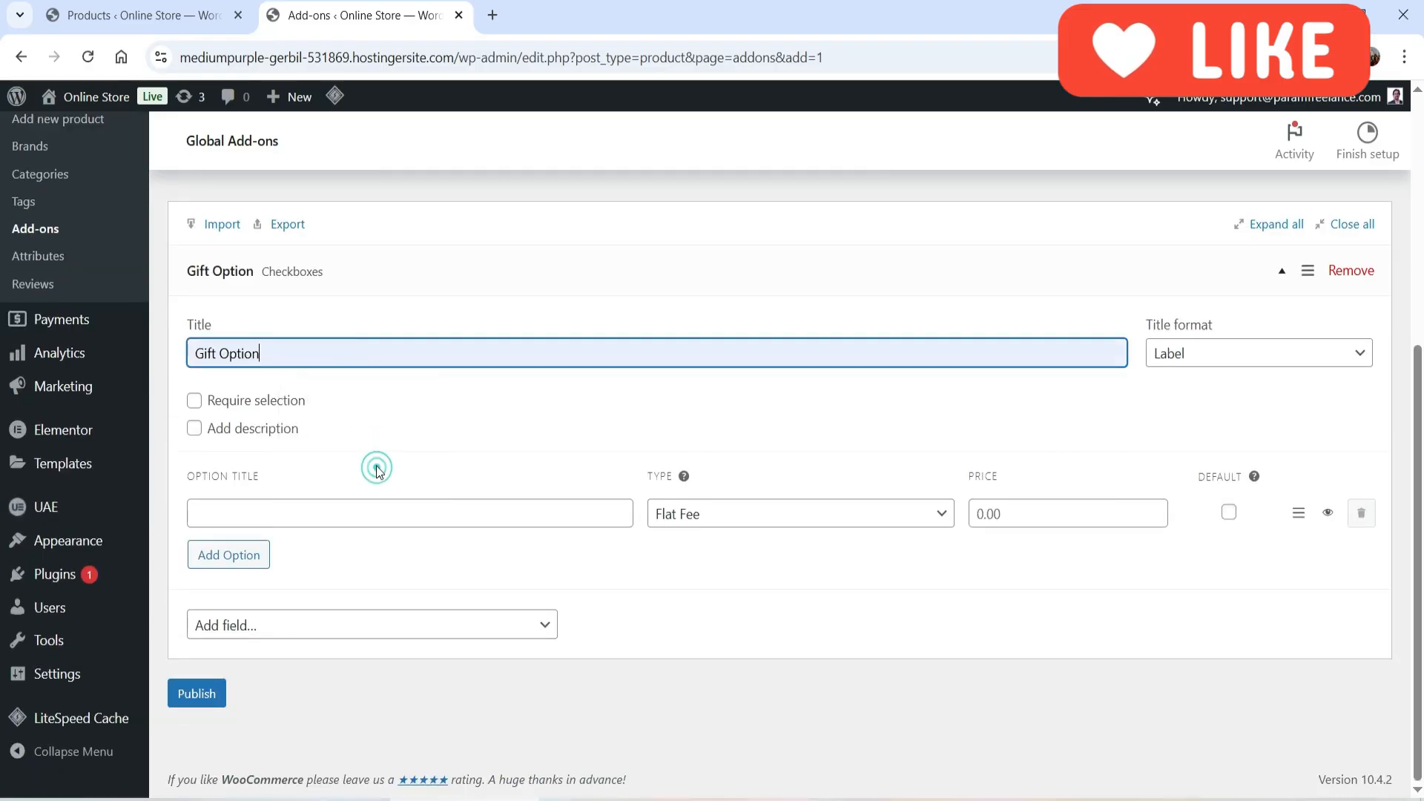
- Set the first Gift Option choice to "Gift Wrap" with a flat fee of 1
left_click(263, 512)
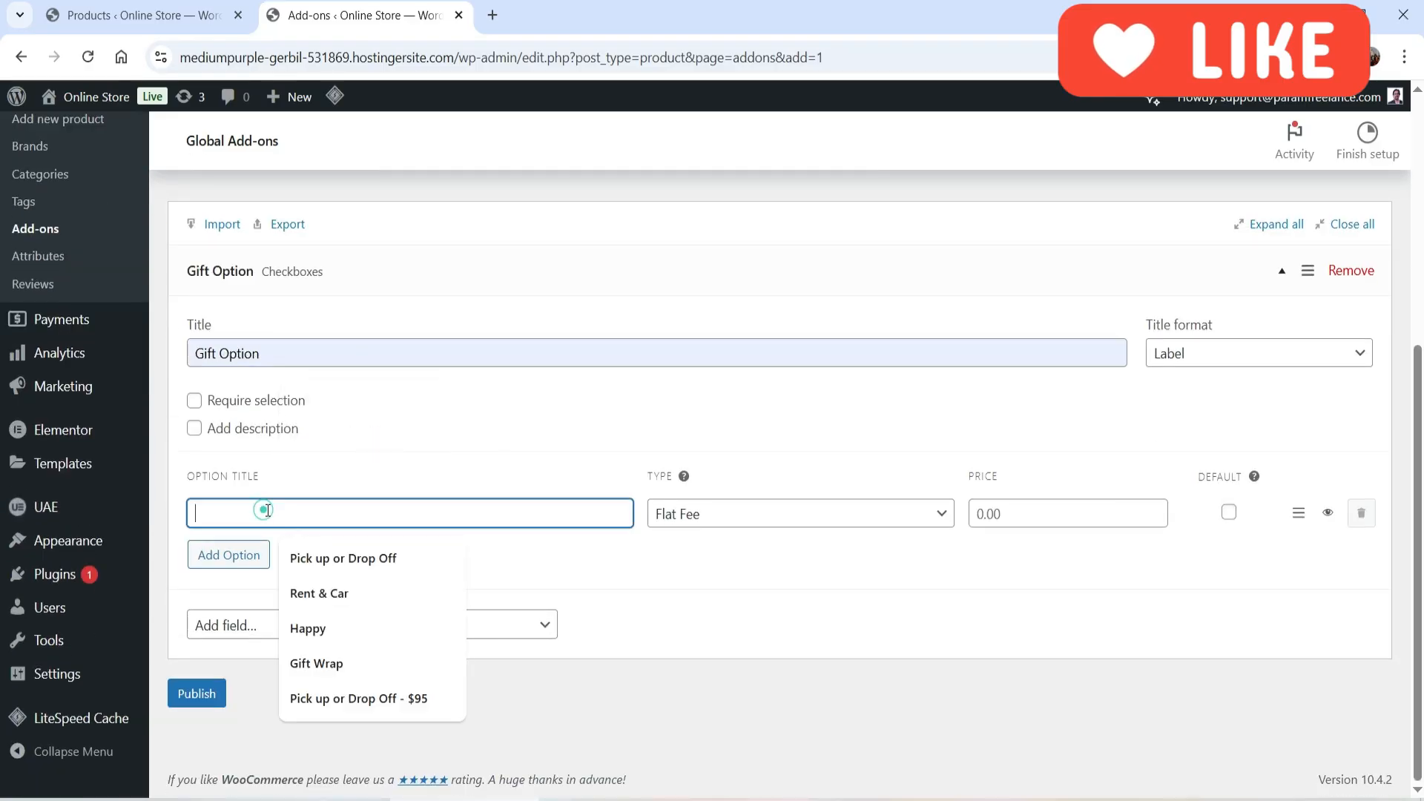
left_click(355, 662)
left_click(992, 507)
type("1")
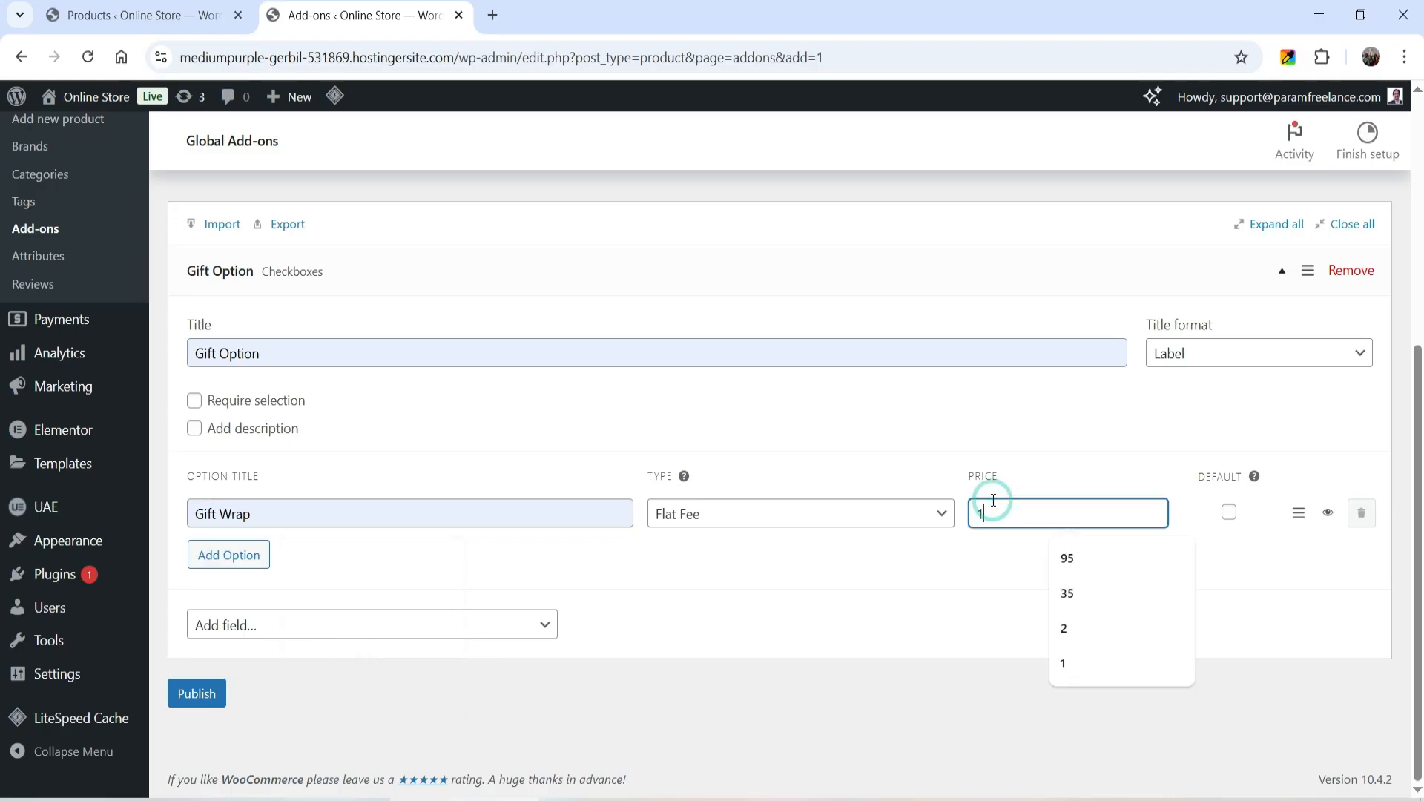
- Add a second choice "Gift Card" with a flat fee of 1 and publish the global add-ons group
left_click(229, 569)
left_click(265, 564)
left_click(266, 564)
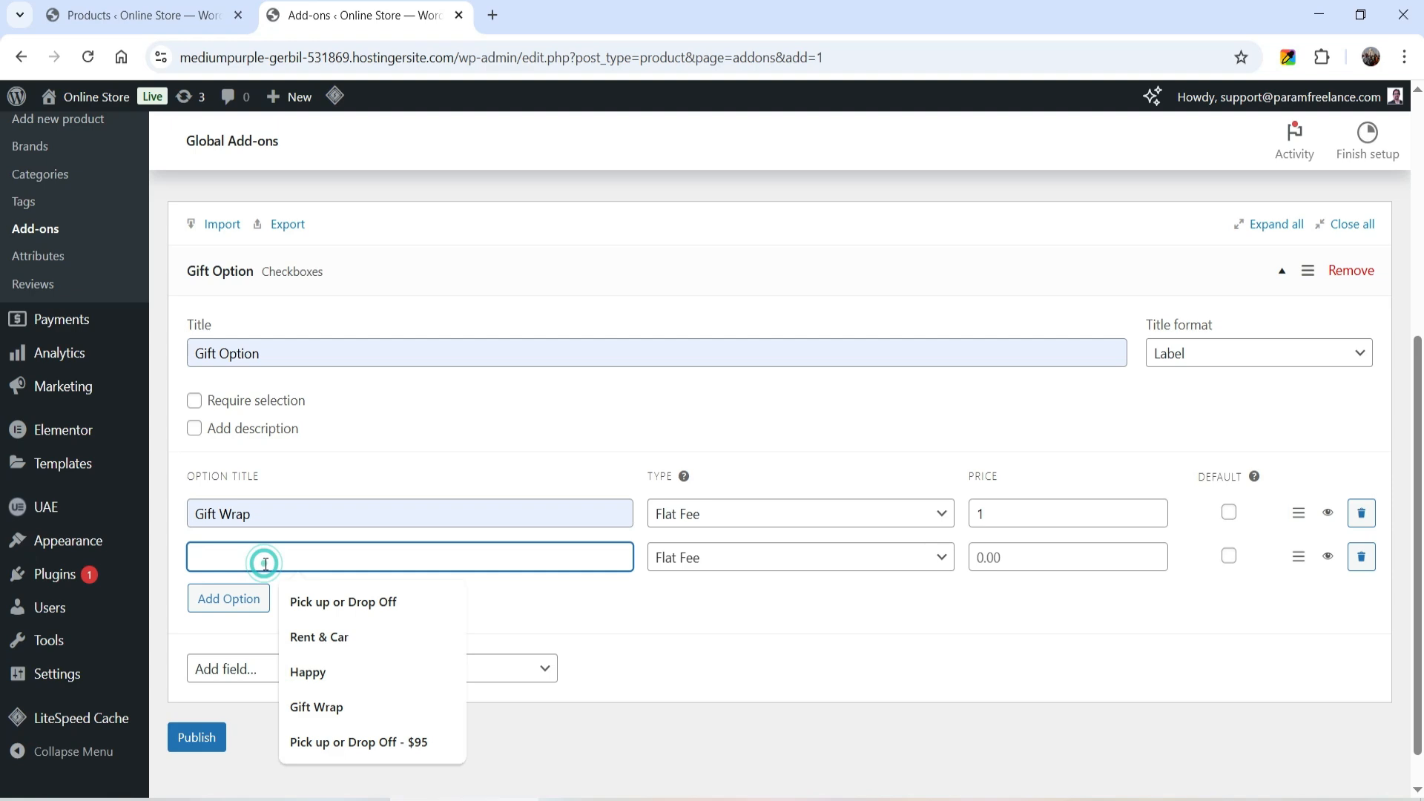
type("Gift Card")
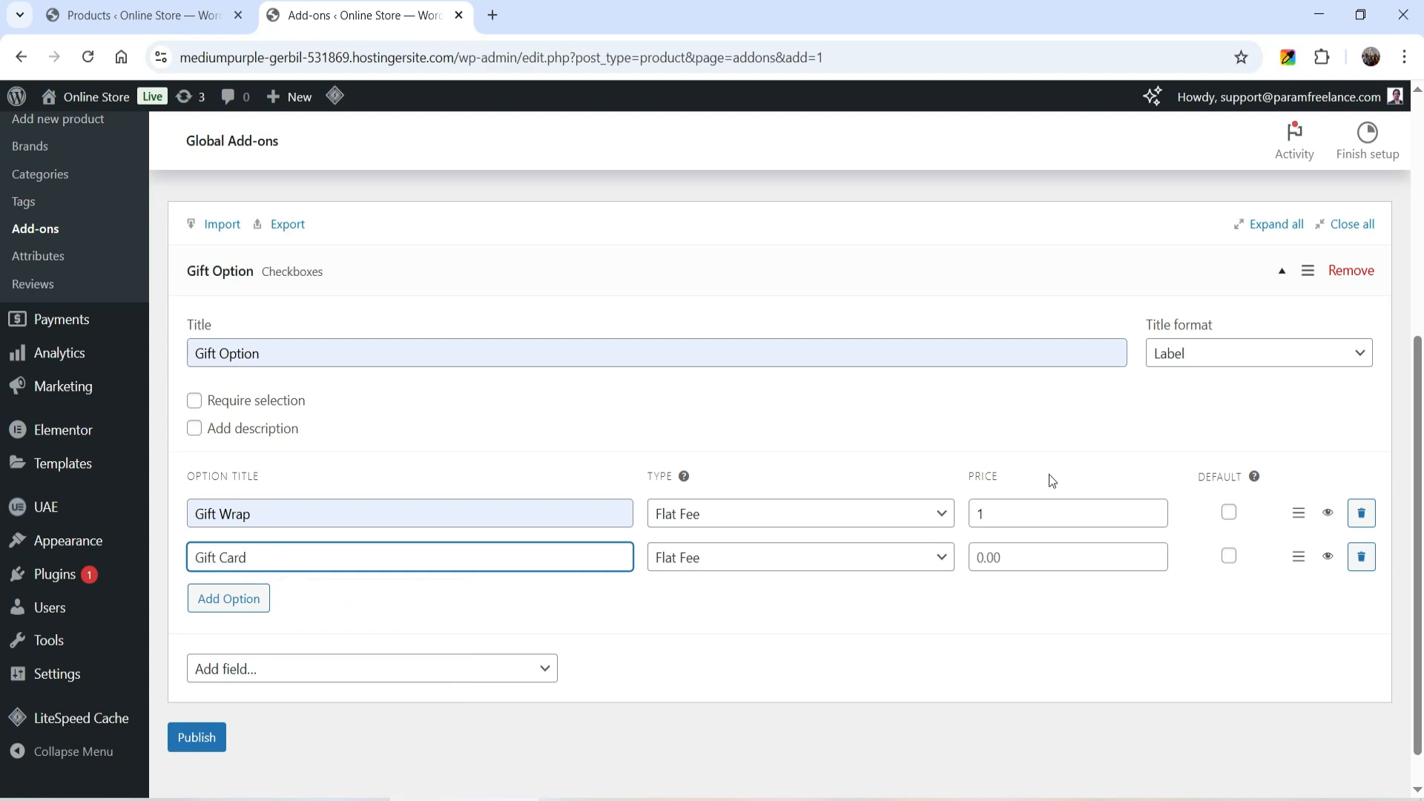
left_click(1076, 568)
type("q")
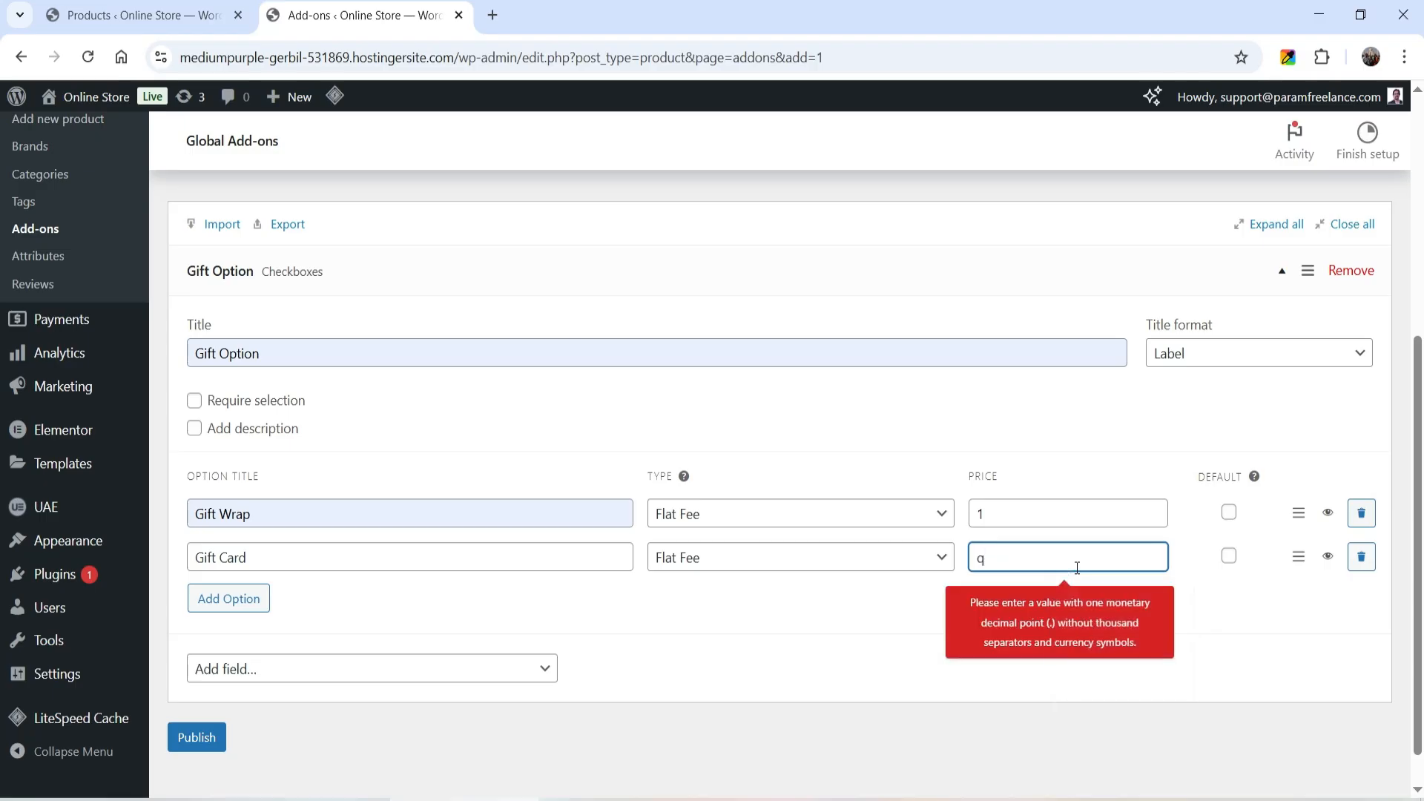
double_click(1042, 560)
type("1")
left_click(923, 614)
left_click(219, 748)
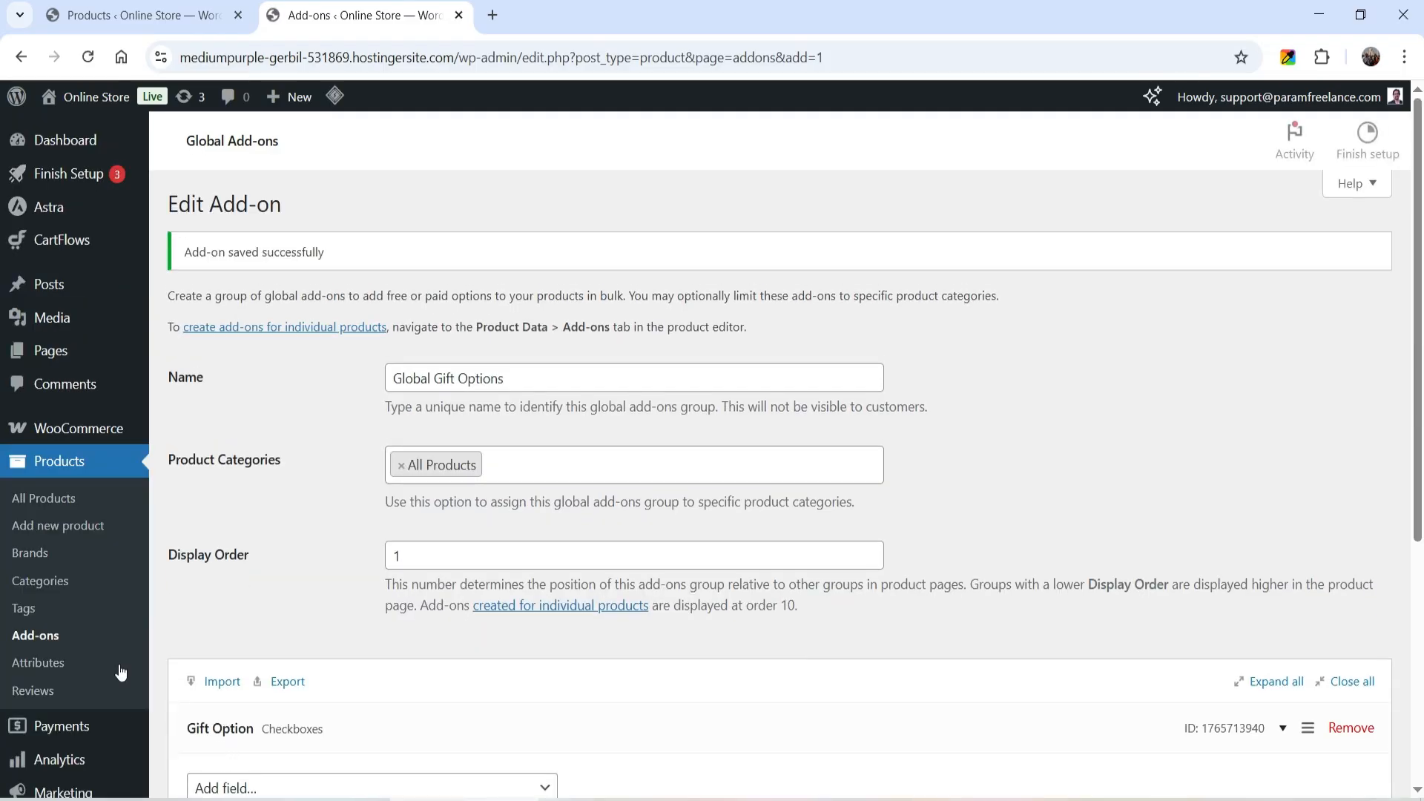
- Return to the global add-ons list, open the online store in a new tab and view the Blue Denim Jeans product
left_click(40, 641)
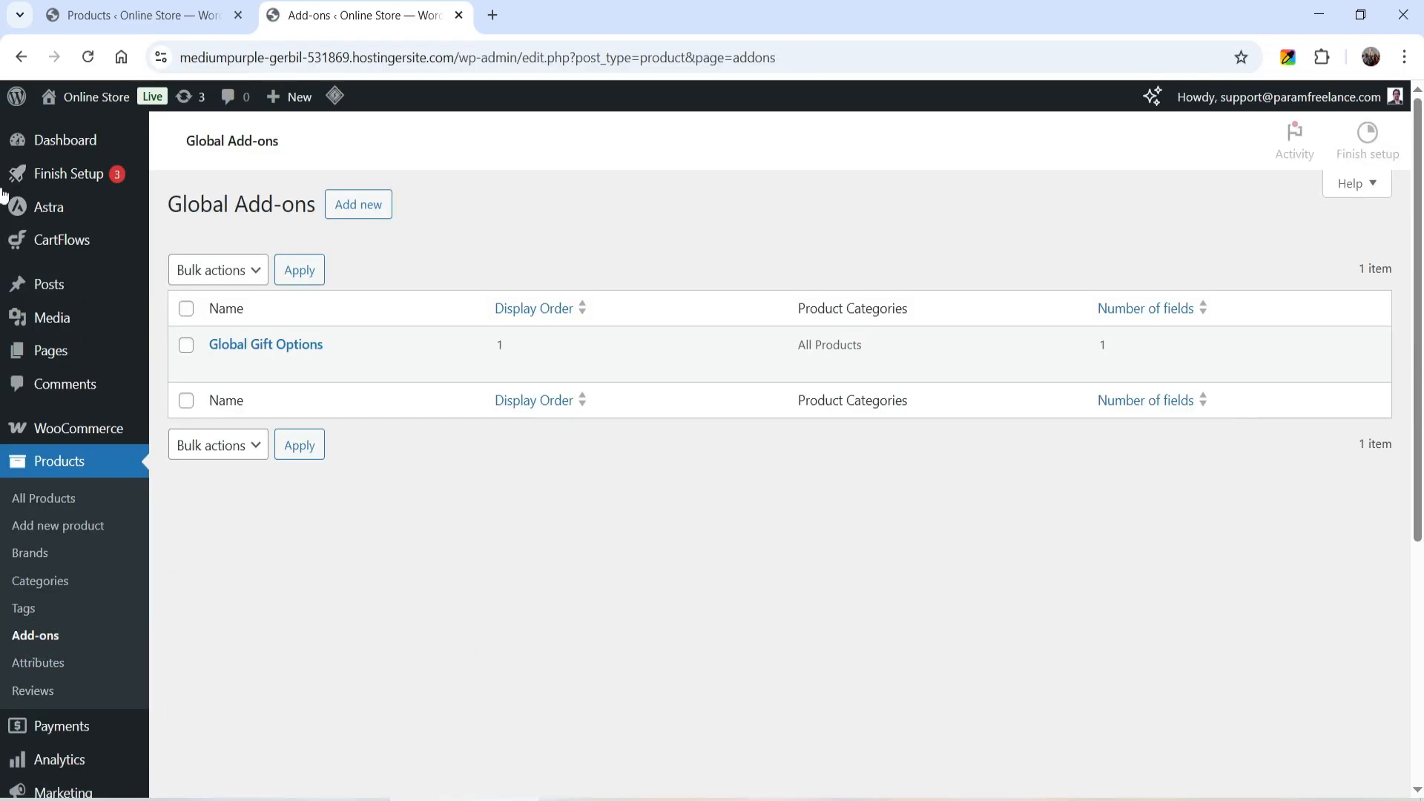
mouse_move(92, 101)
right_click(78, 132)
left_click(153, 148)
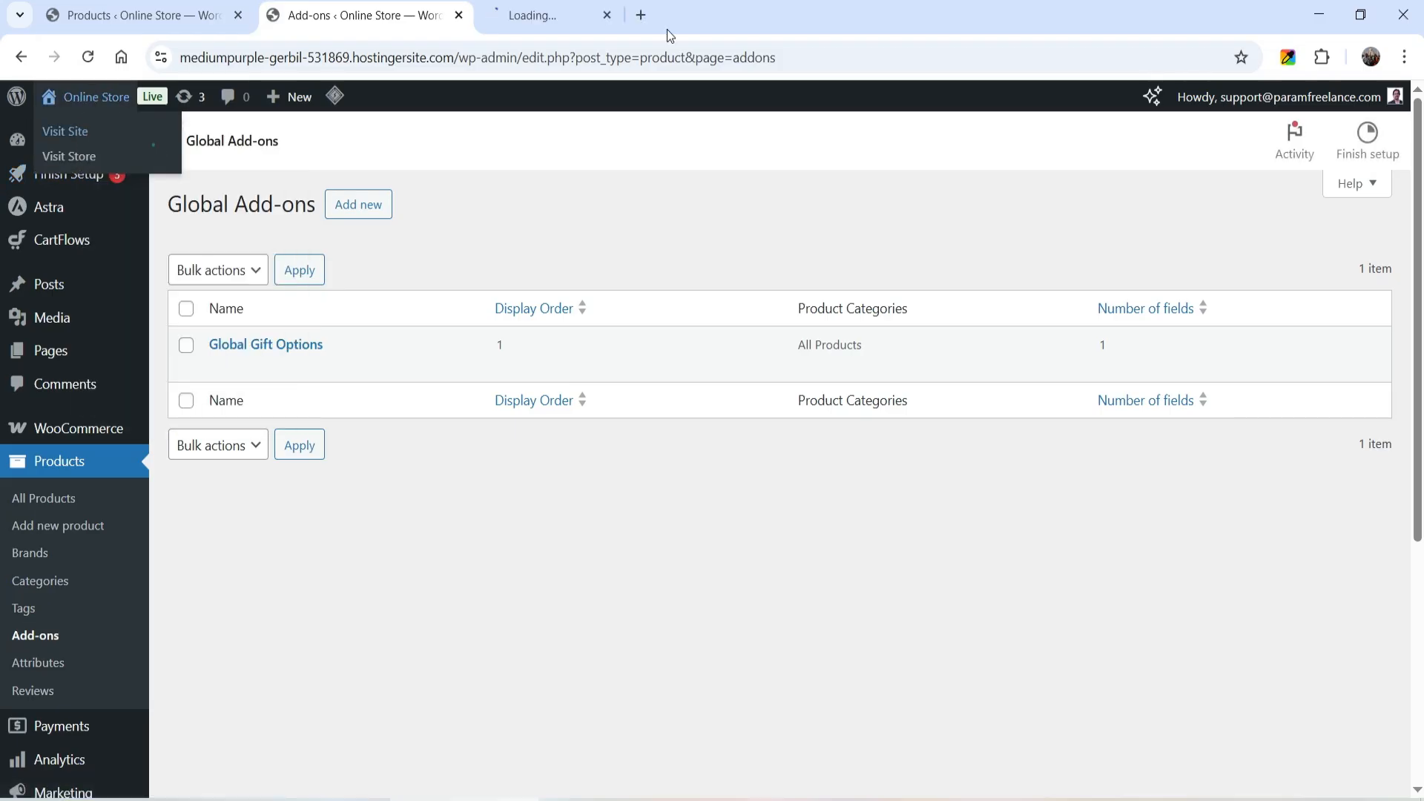
left_click(536, 20)
scroll(842, 372, "down", 15)
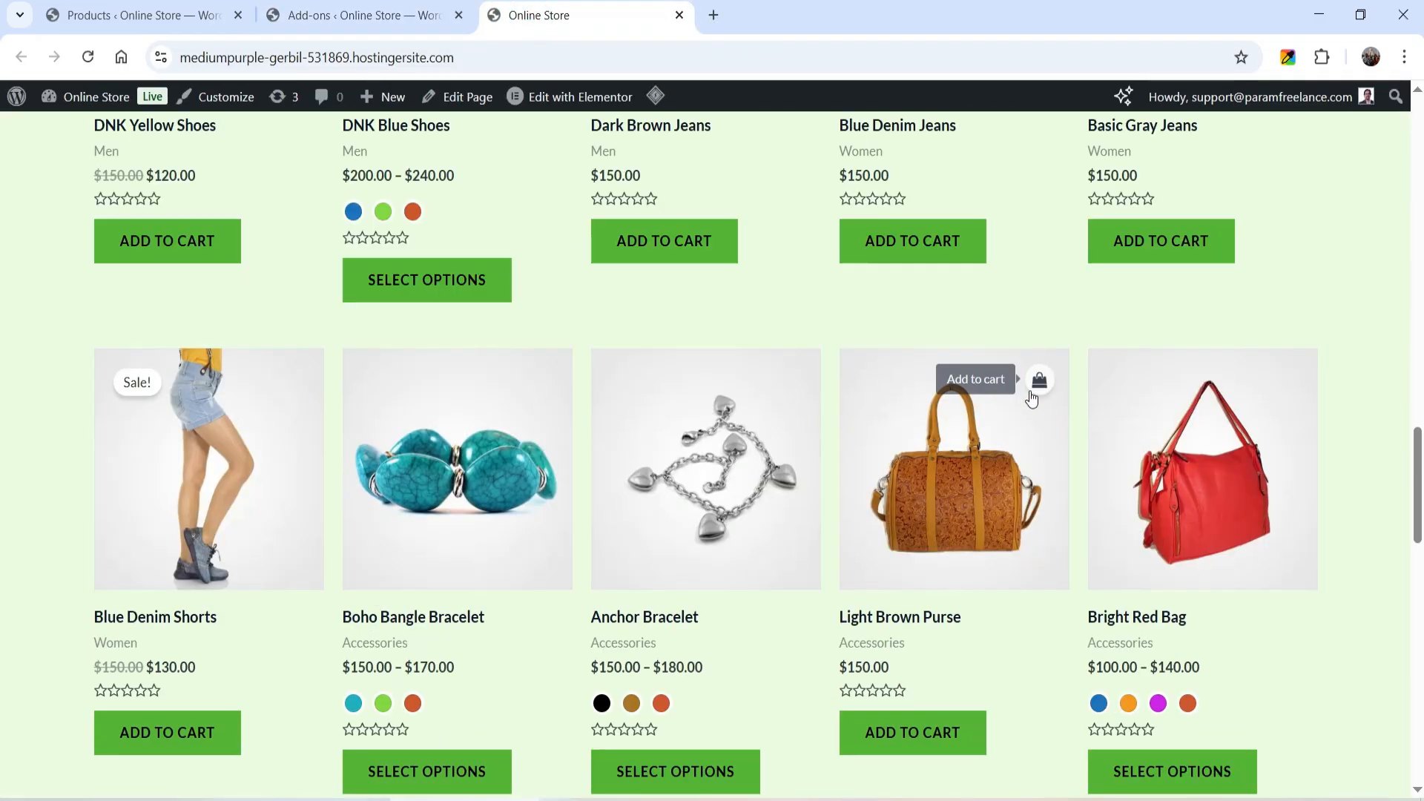
scroll(1009, 371, "up", 8)
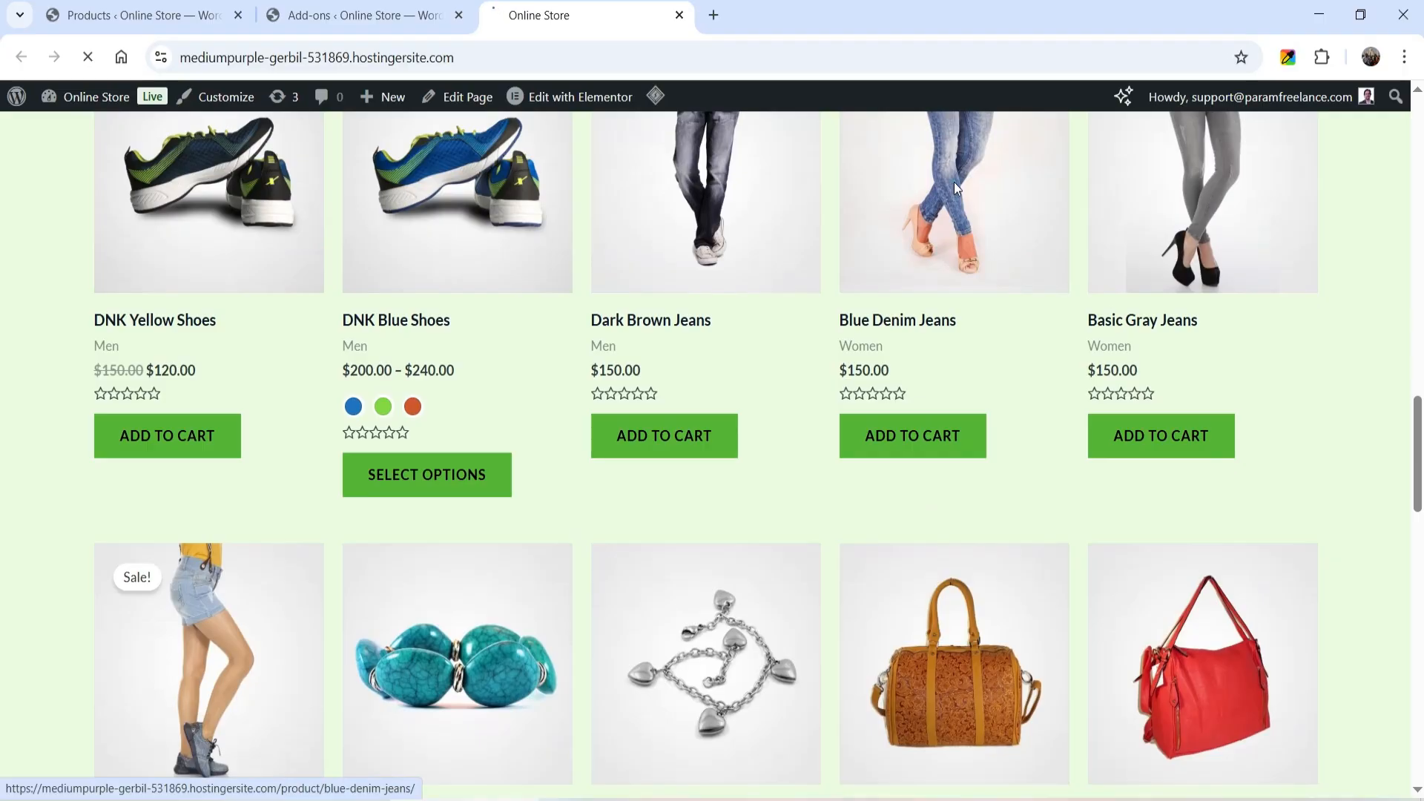
left_click(954, 181)
- Test the global gift add-on on the Blue Denim Jeans page by selecting both Gift Wrap and Gift Card
scroll(1096, 267, "down", 5)
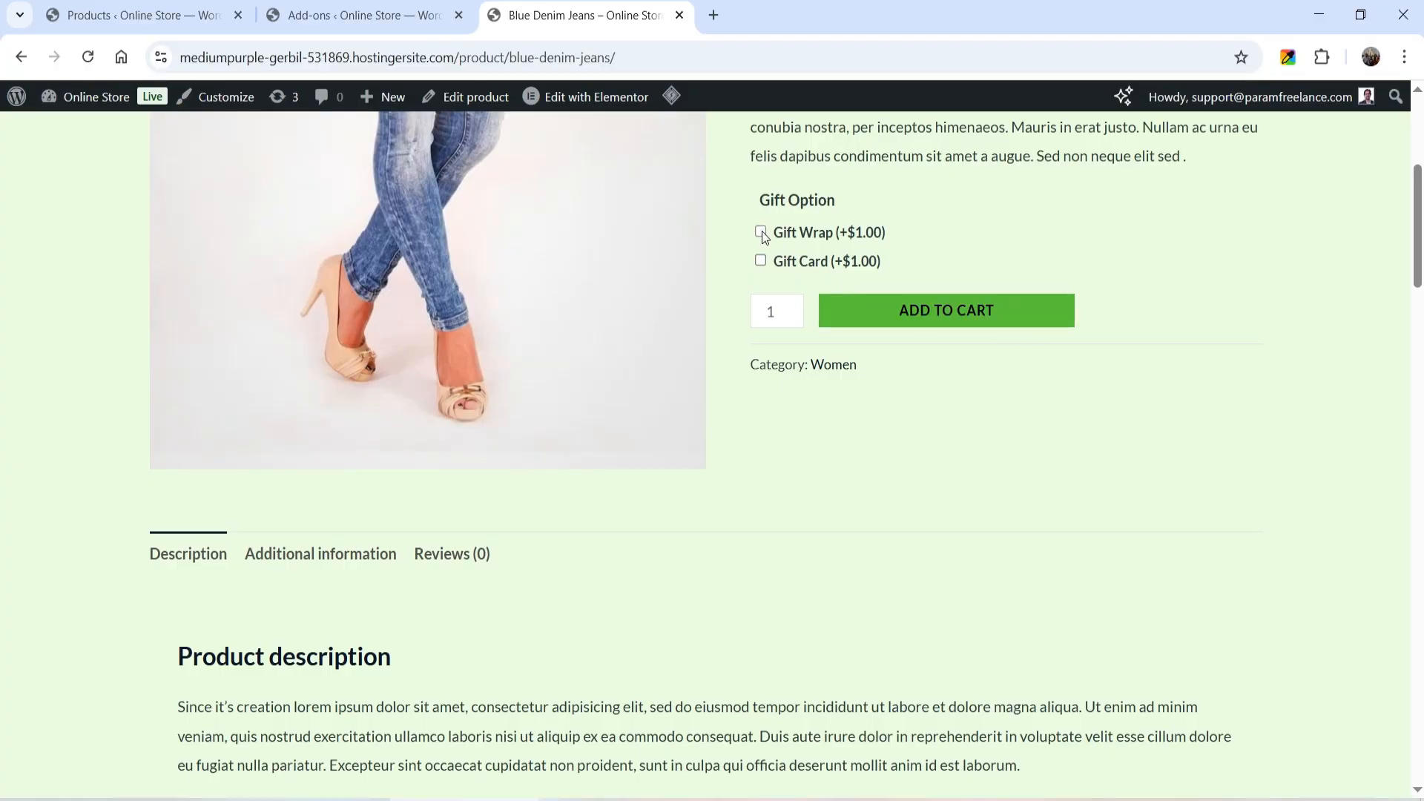
left_click(761, 232)
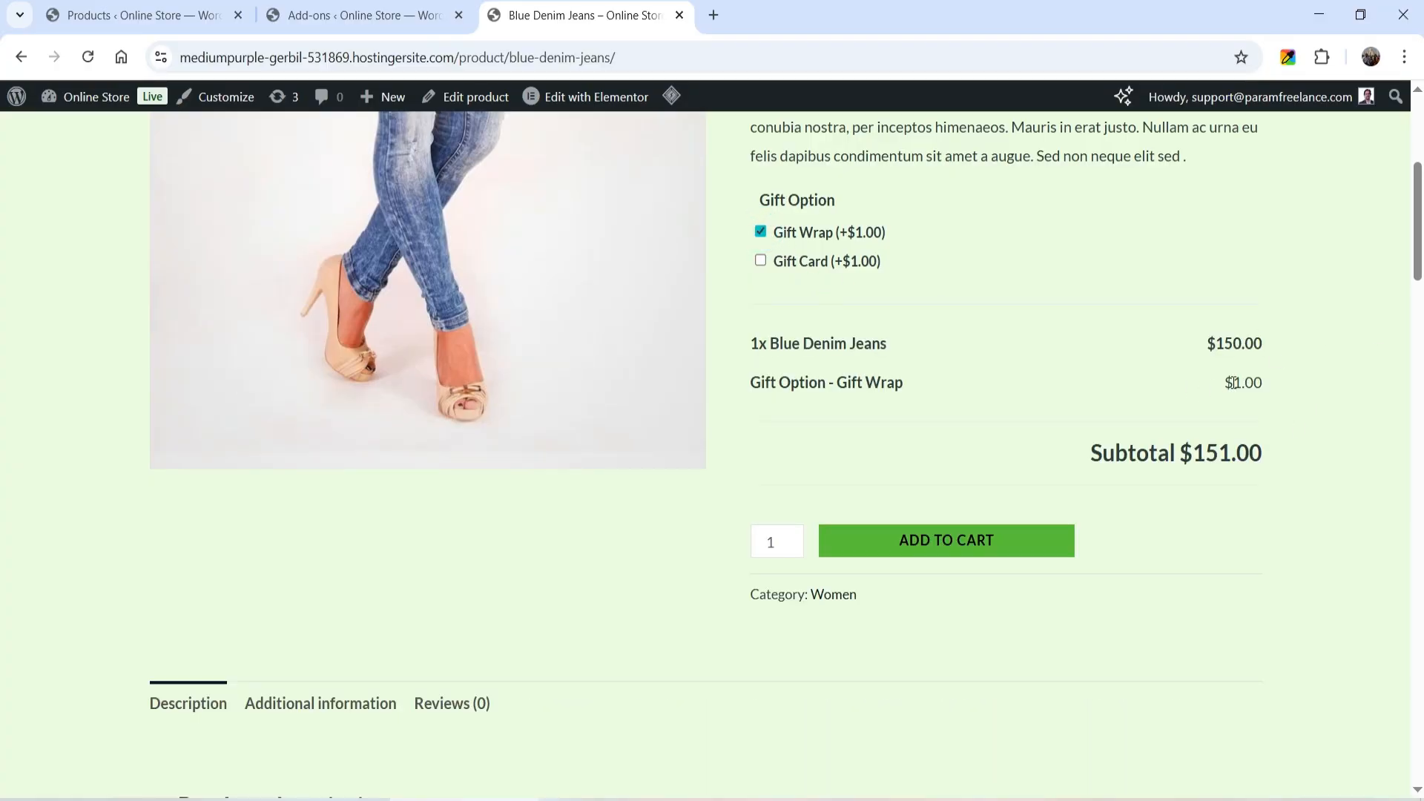
left_click(762, 261)
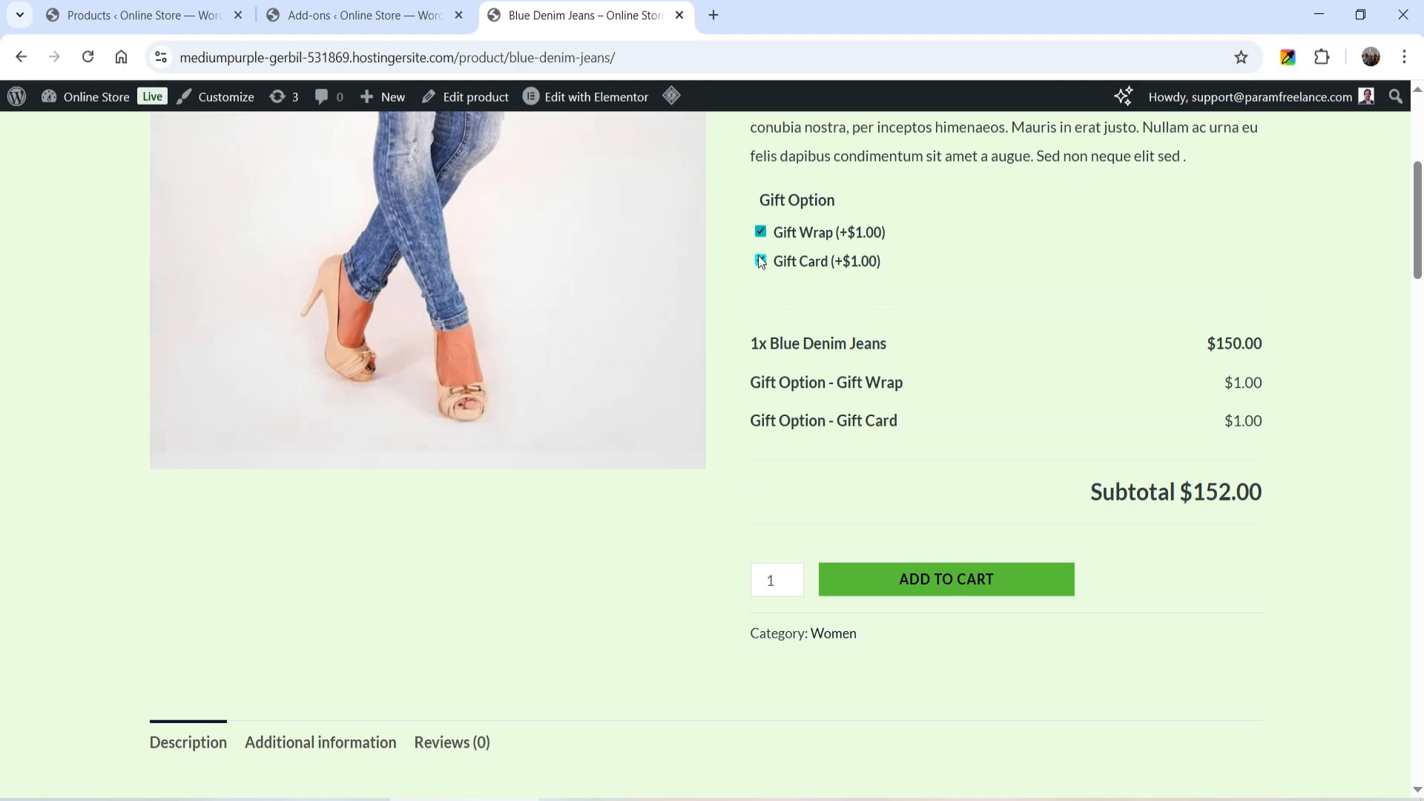
- Open the Bright Red Bag from the related products and check its Gift Option section
scroll(1271, 423, "down", 20)
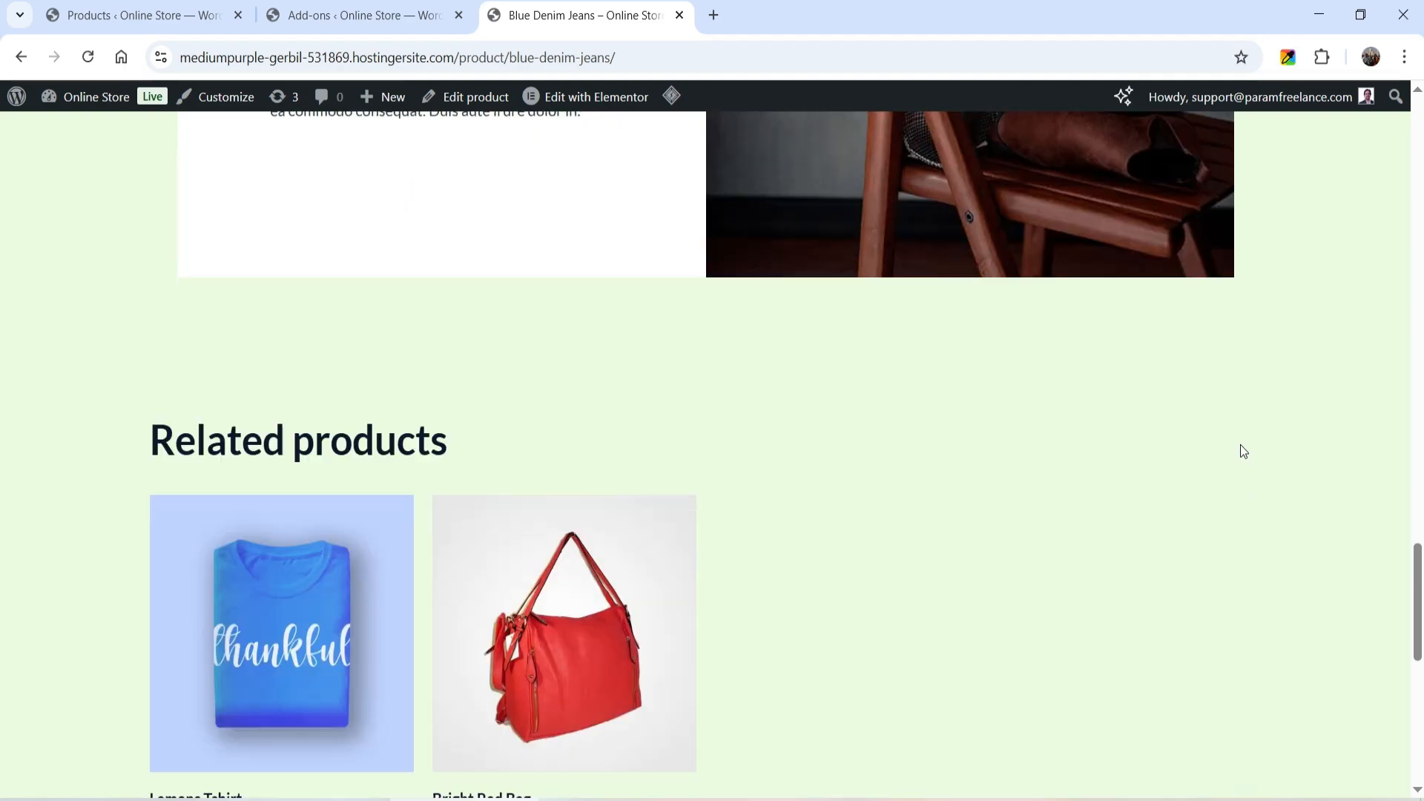
scroll(1241, 475, "down", 9)
scroll(1241, 483, "up", 6)
left_click(620, 441)
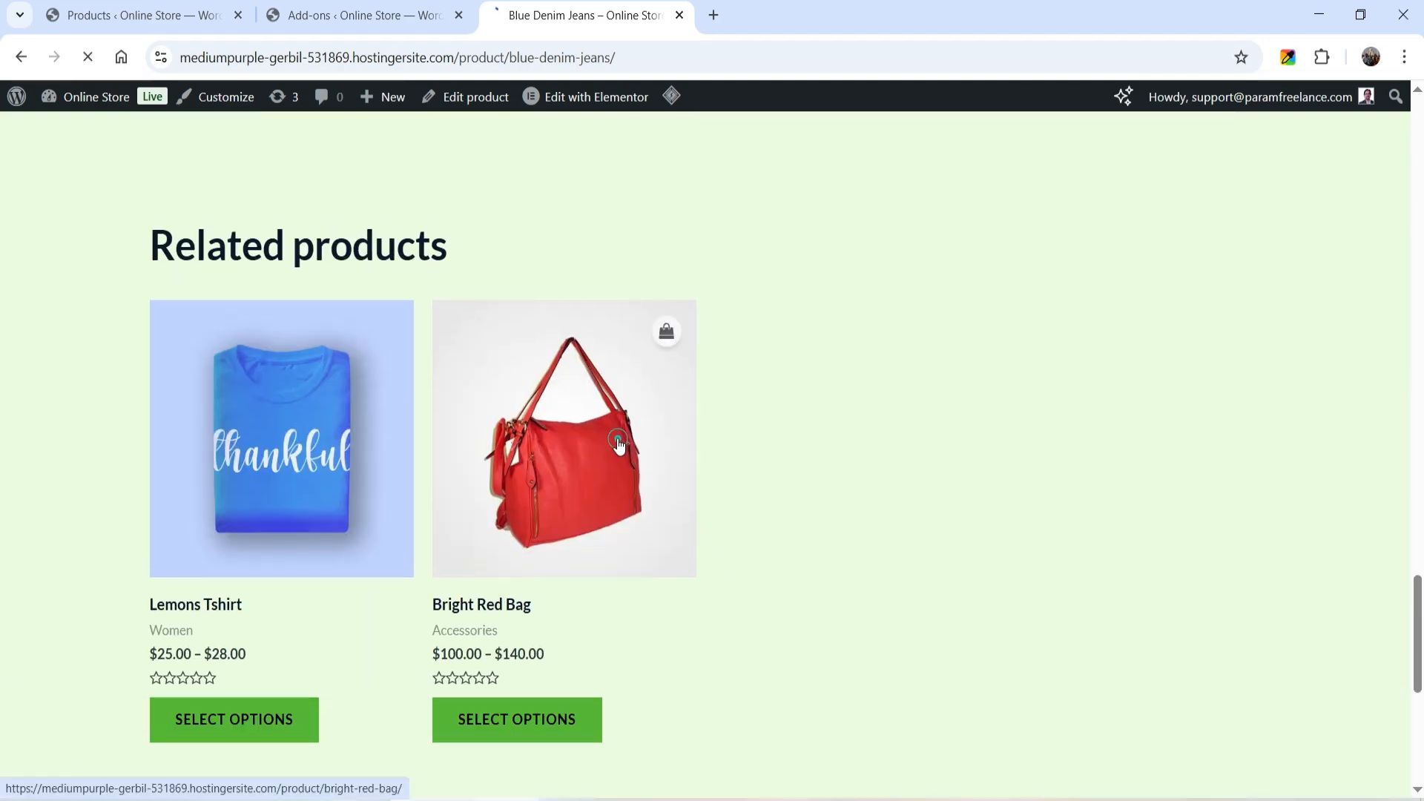
scroll(1027, 394, "down", 4)
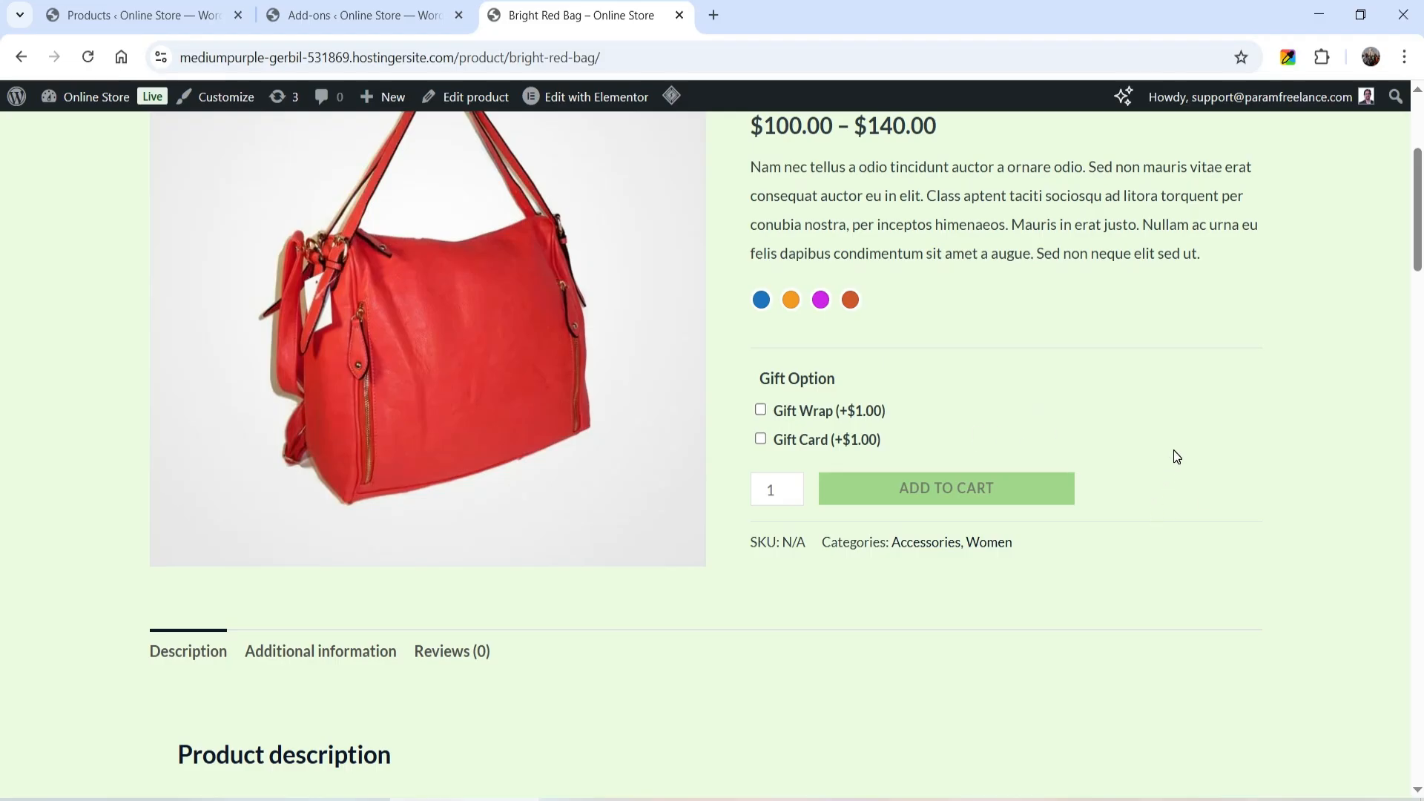
- Edit the Global Gift Options group so its Gift Option field requires a selection, and update the group
left_click(364, 15)
left_click(223, 365)
scroll(881, 563, "down", 3)
left_click(945, 387)
scroll(937, 382, "down", 1)
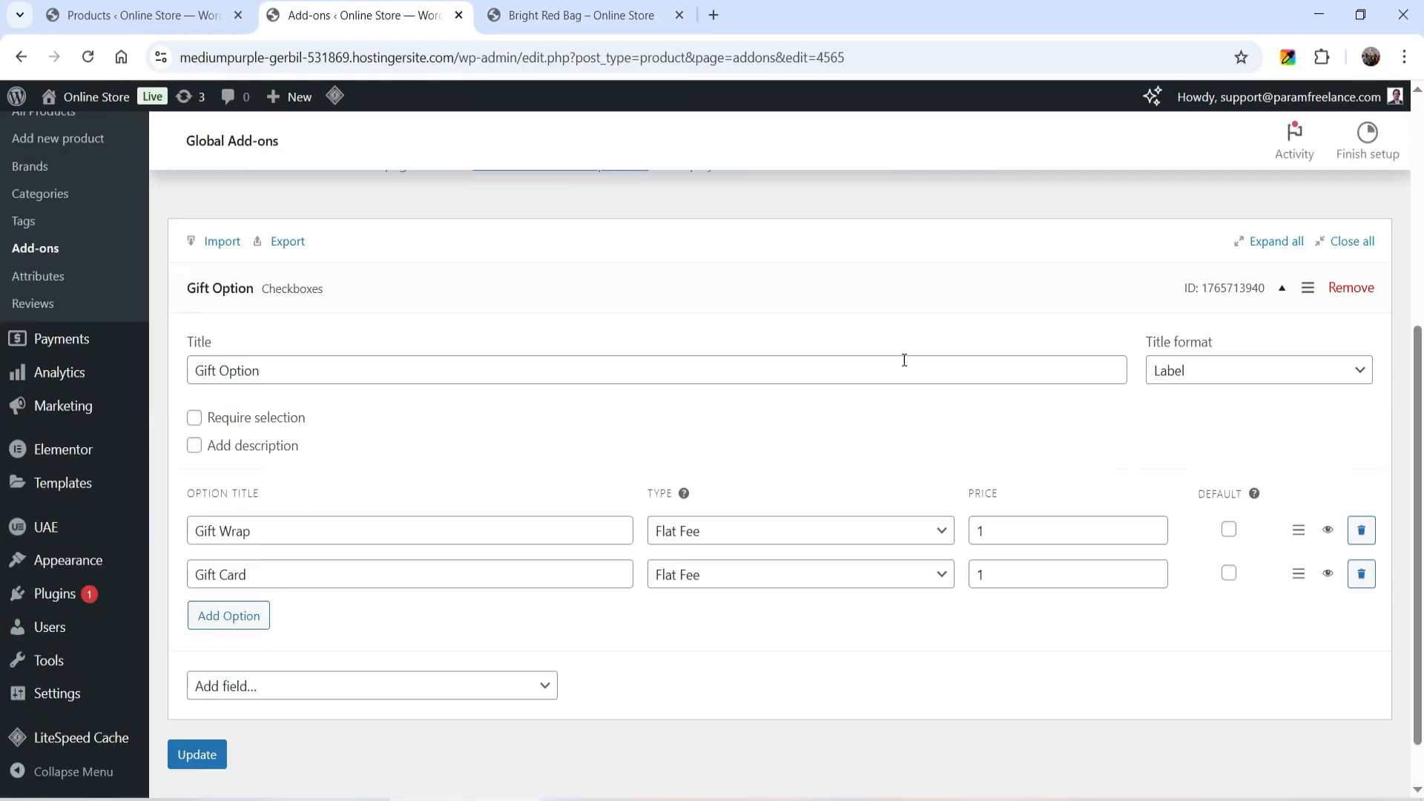
left_click(195, 420)
scroll(371, 556, "down", 1)
left_click(213, 695)
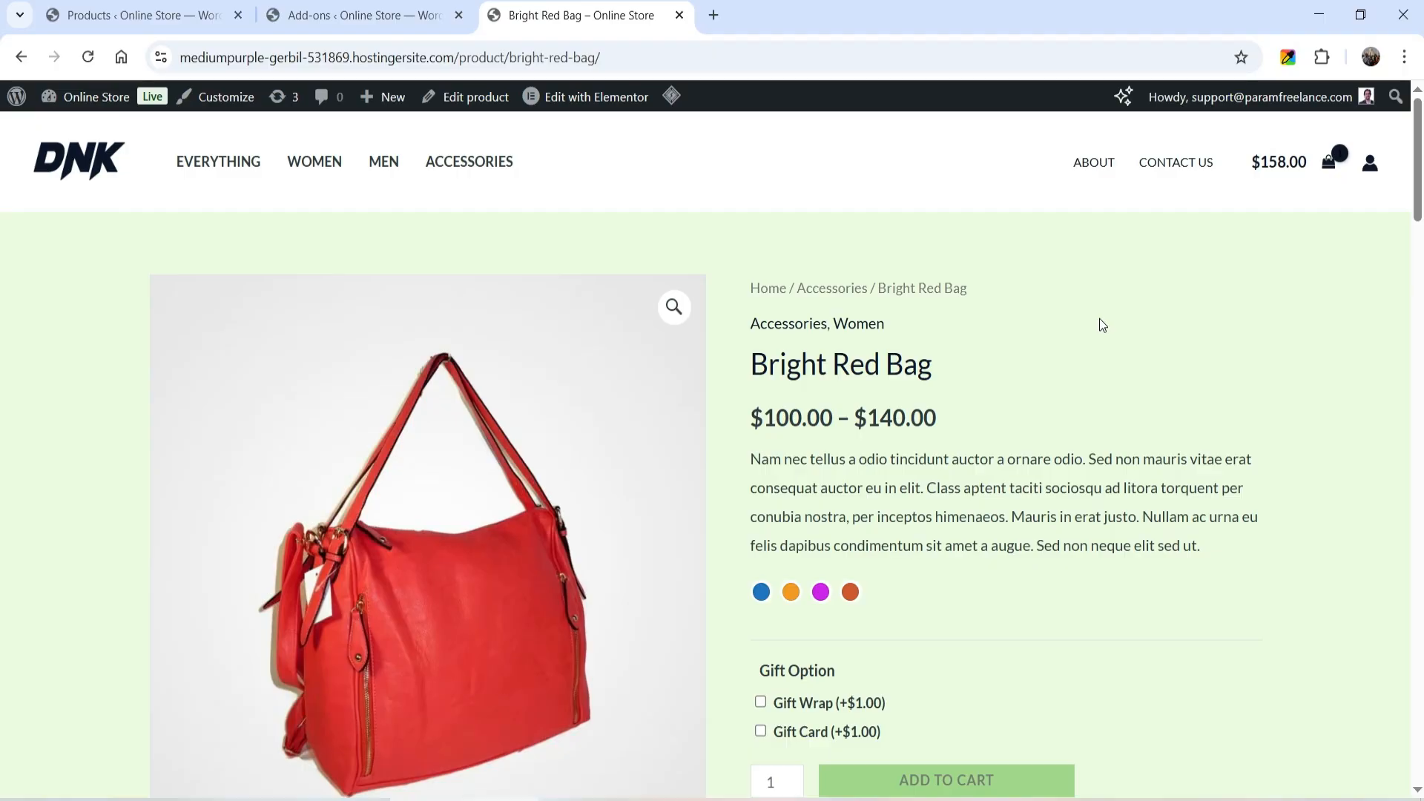
- Open the Slim Fit Blue Jeans from the related products on the Bright Red Bag page
scroll(1100, 320, "down", 5)
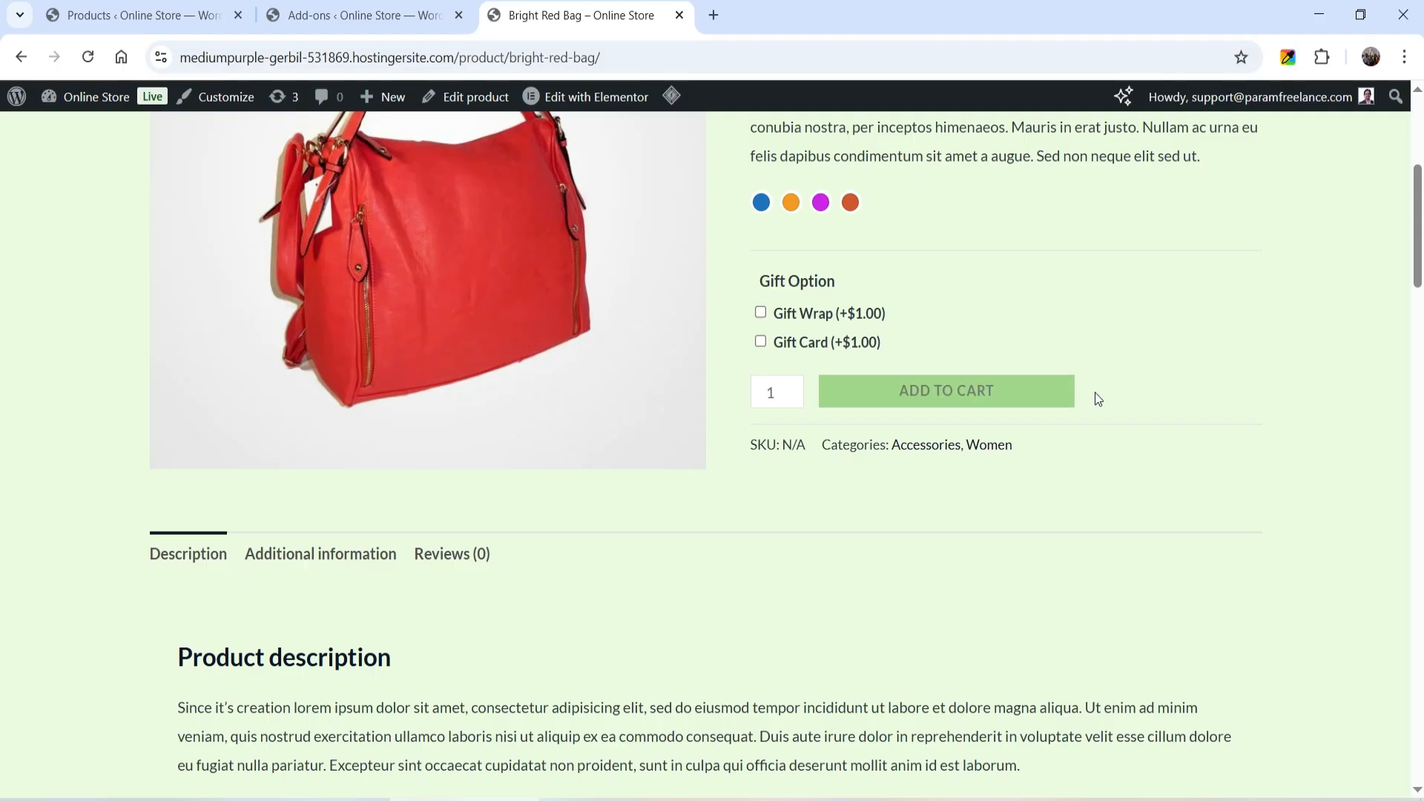
scroll(783, 512, "down", 7)
scroll(772, 523, "down", 12)
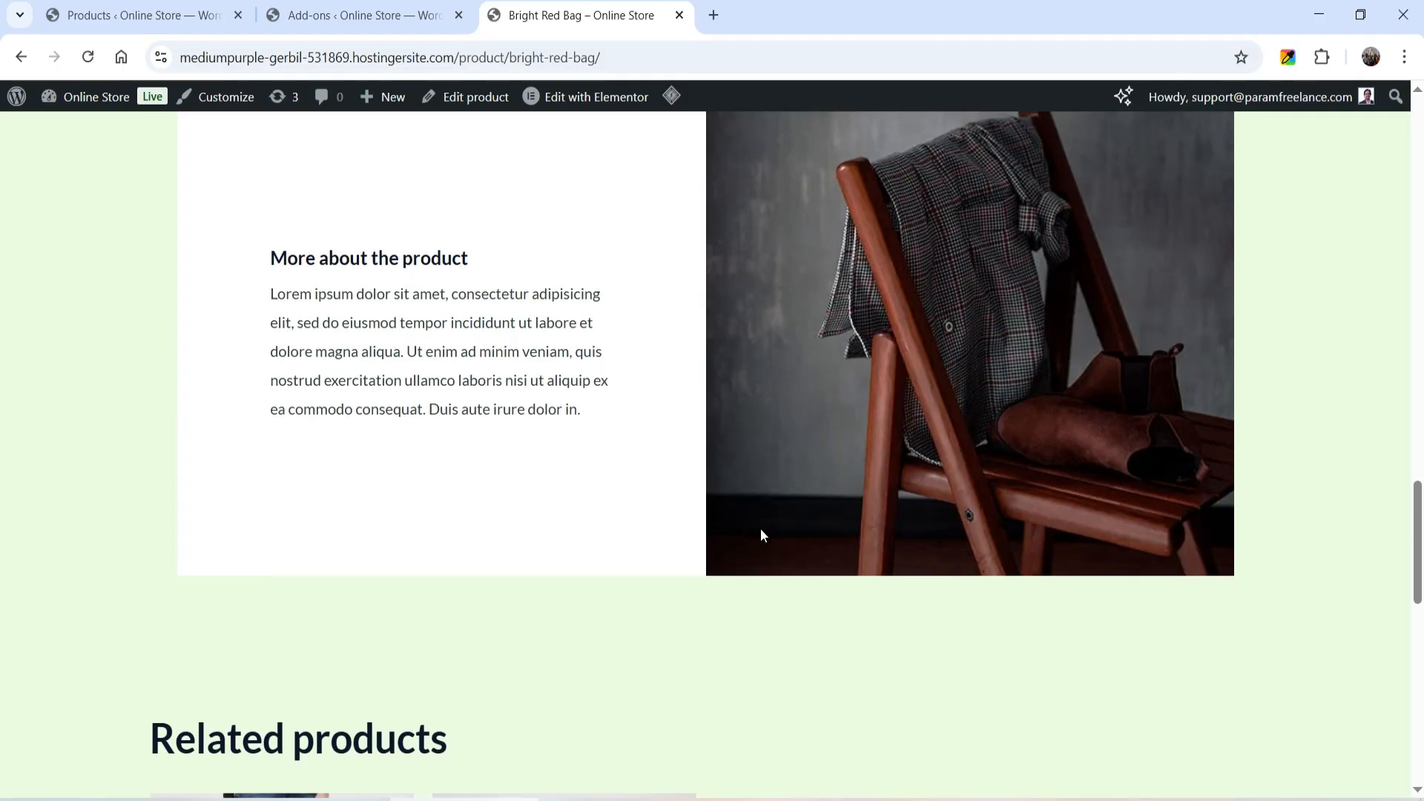
left_click(319, 245)
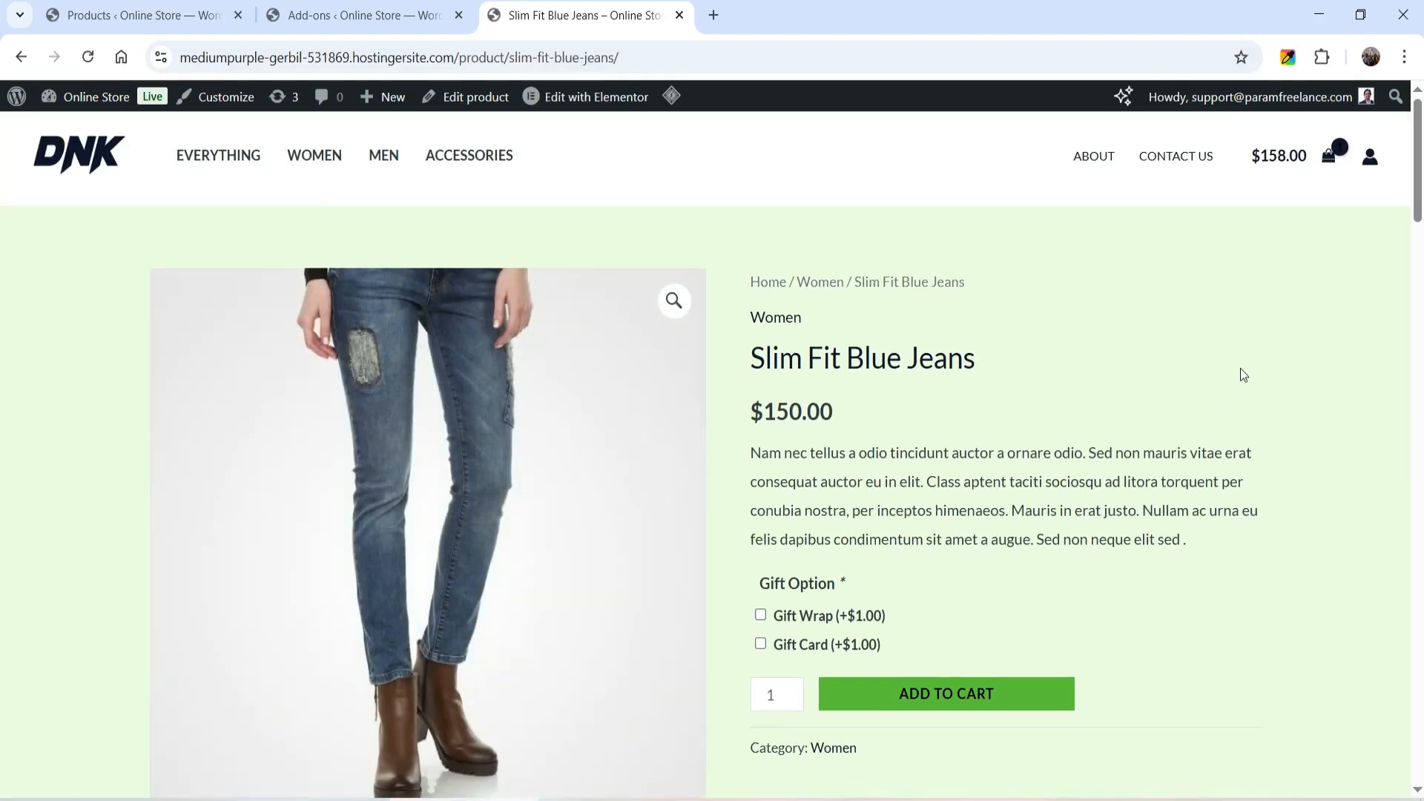
- Test the required Gift Option by adding the Slim Fit Blue Jeans to the cart without a choice, then with Gift Wrap selected
scroll(1216, 363, "down", 1)
left_click(977, 623)
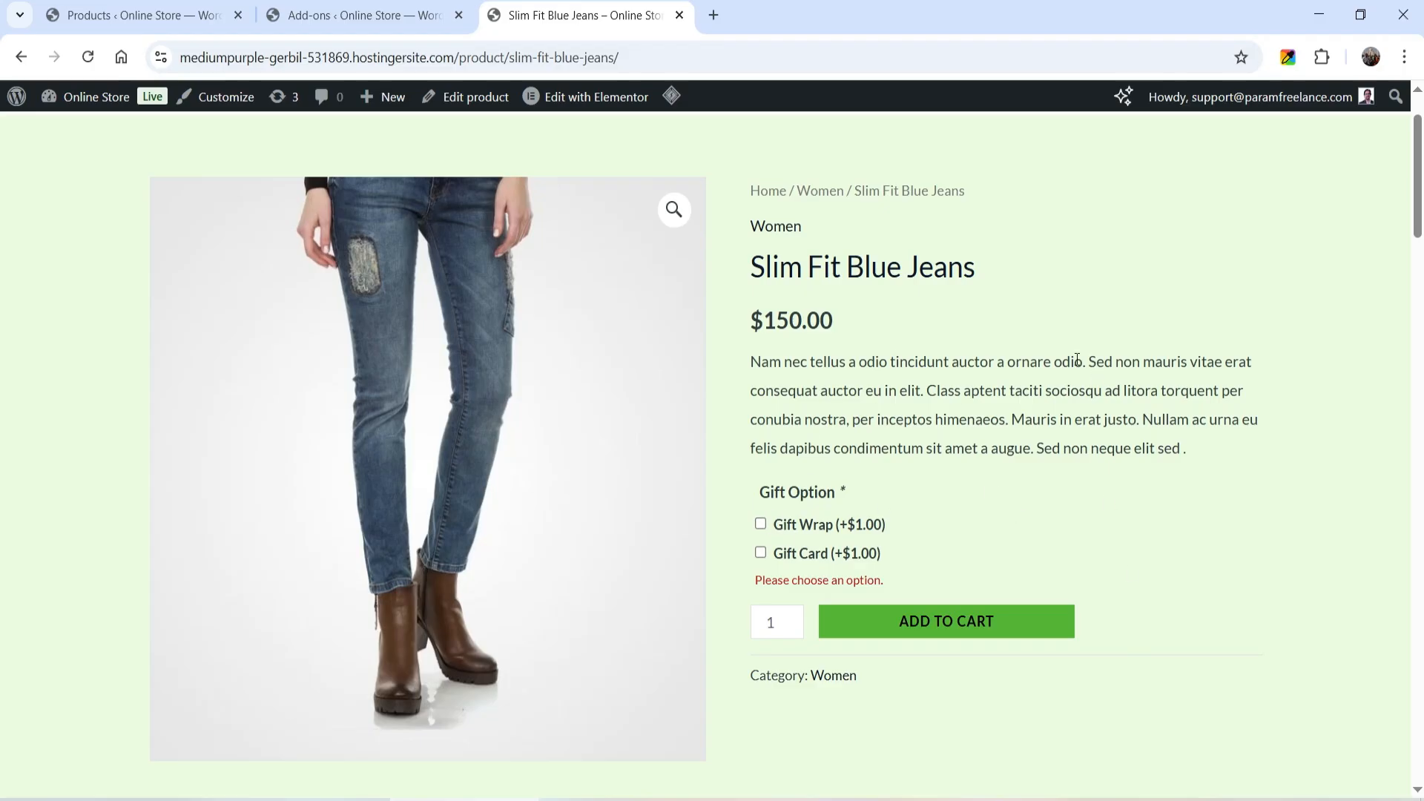
left_click(760, 524)
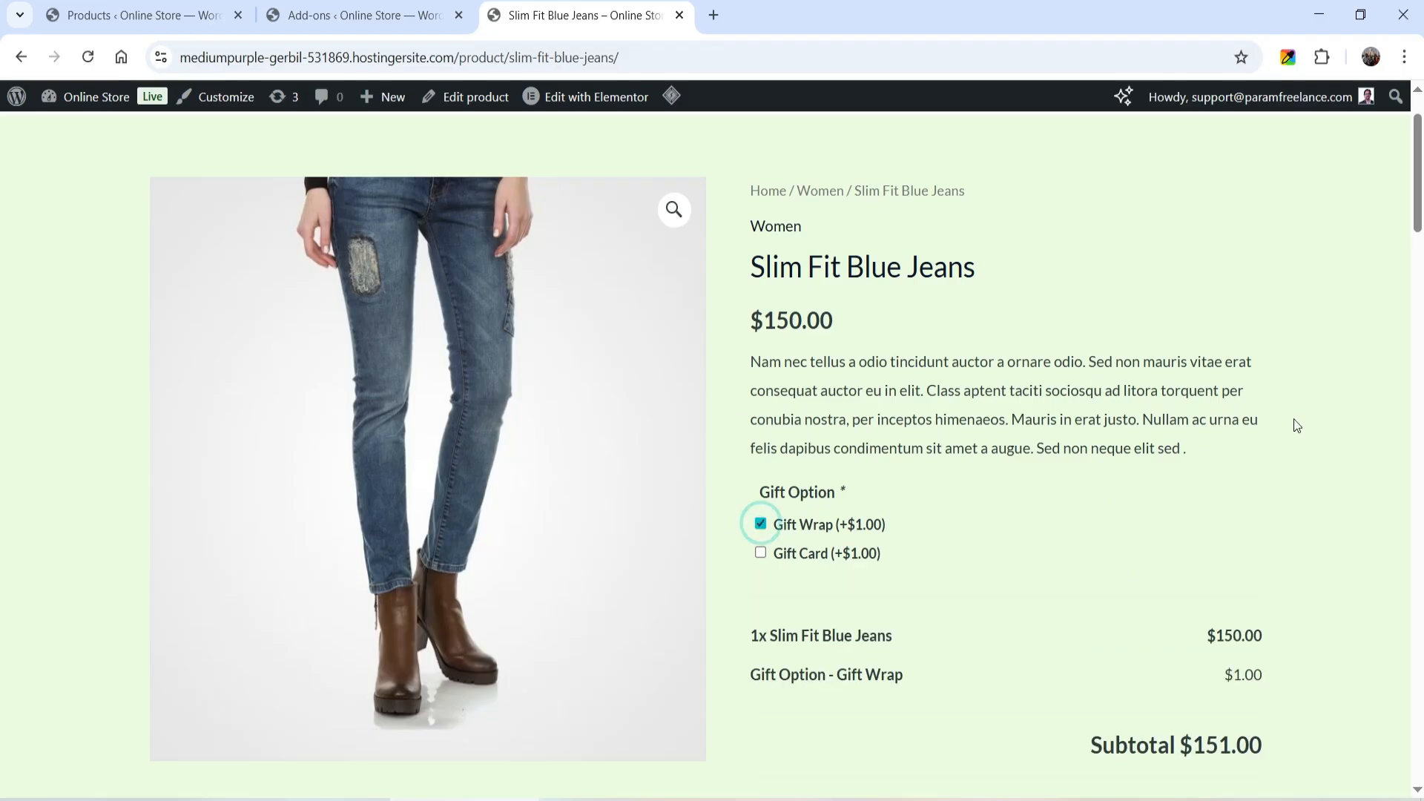
scroll(1294, 424, "down", 5)
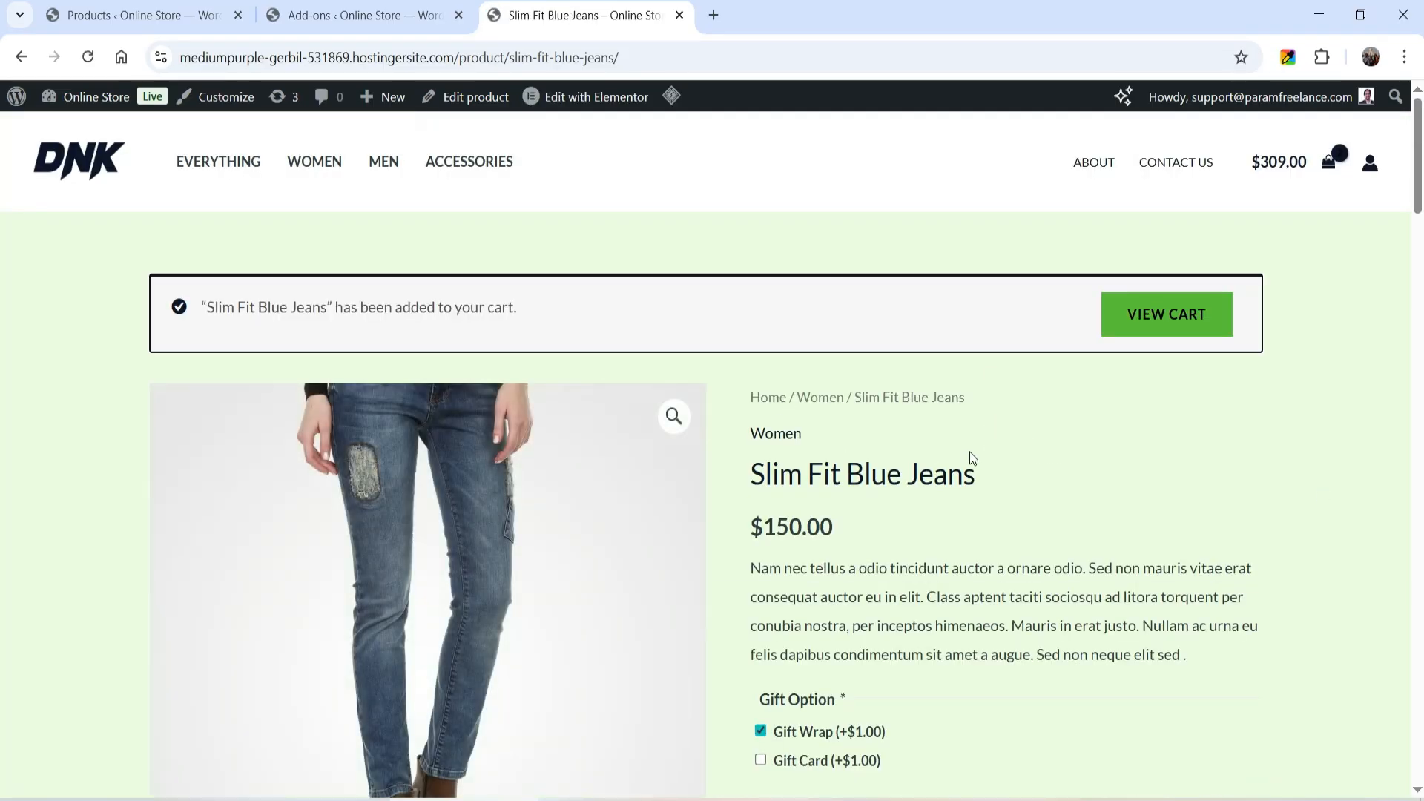
- Return to the Global Gift Options group and expand its Gift Option field to review the settings
left_click(375, 15)
scroll(741, 333, "down", 3)
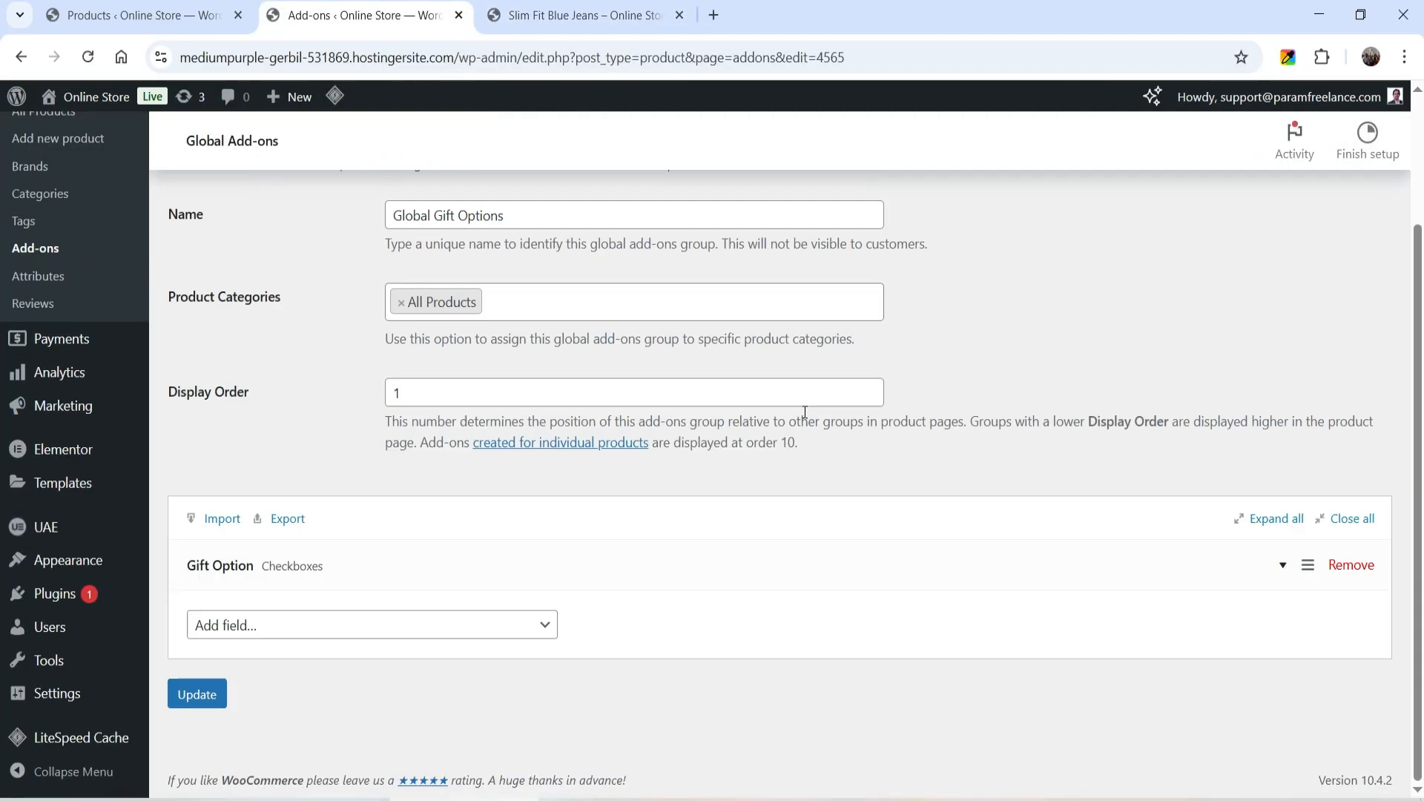
left_click(775, 589)
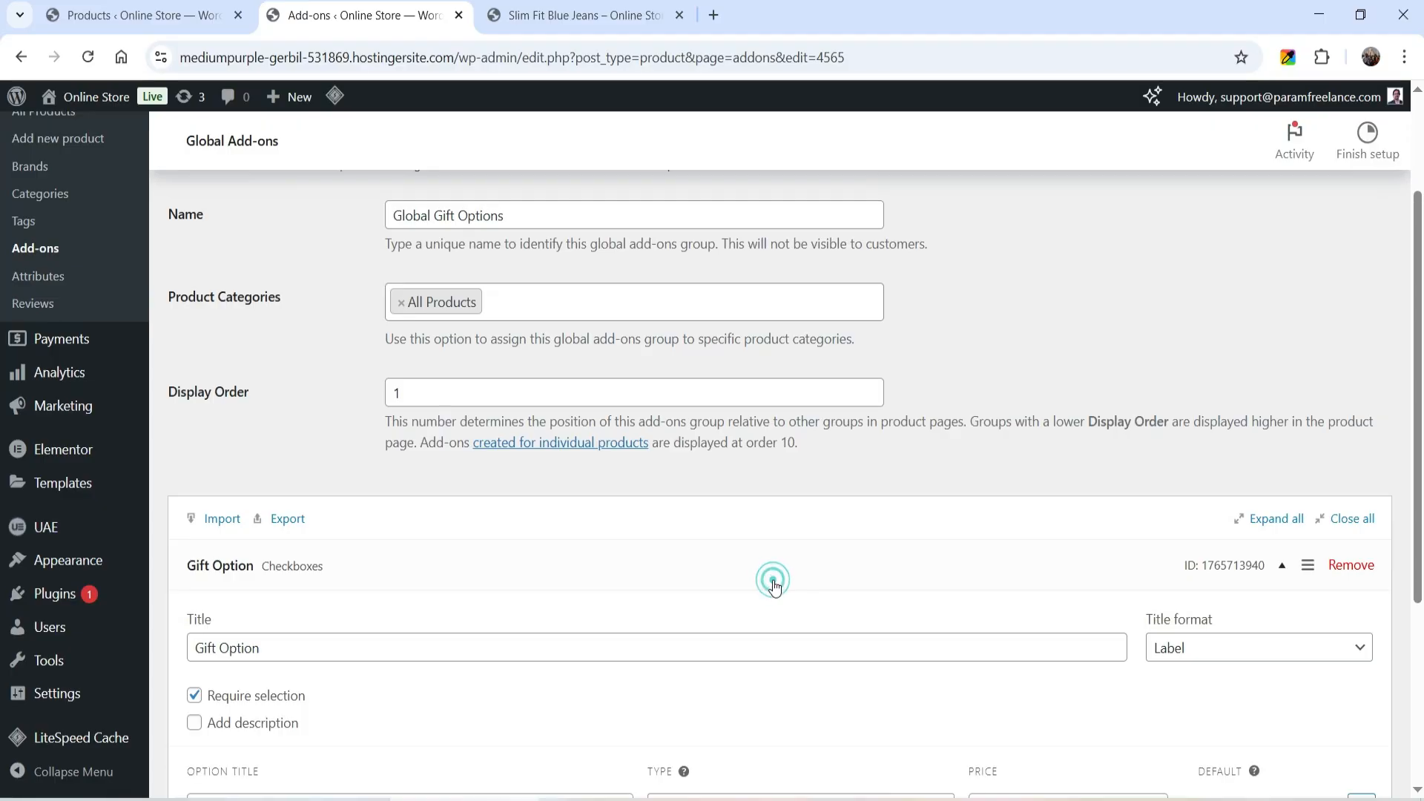
scroll(433, 554, "down", 4)
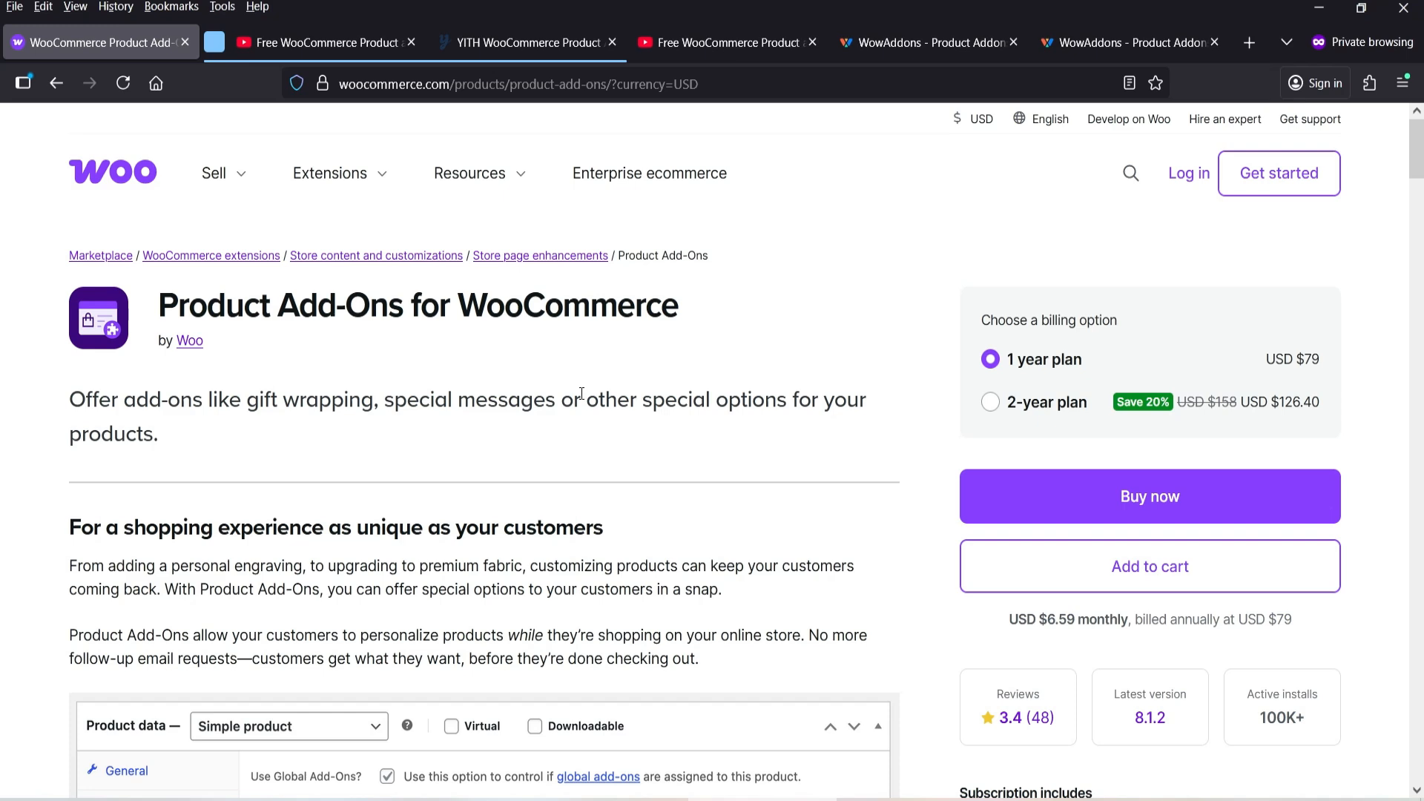
- View the YITH Product Add-Ons page, dismissing its cookie notice, and the WowAddons overview and pricing pages
left_click(497, 45)
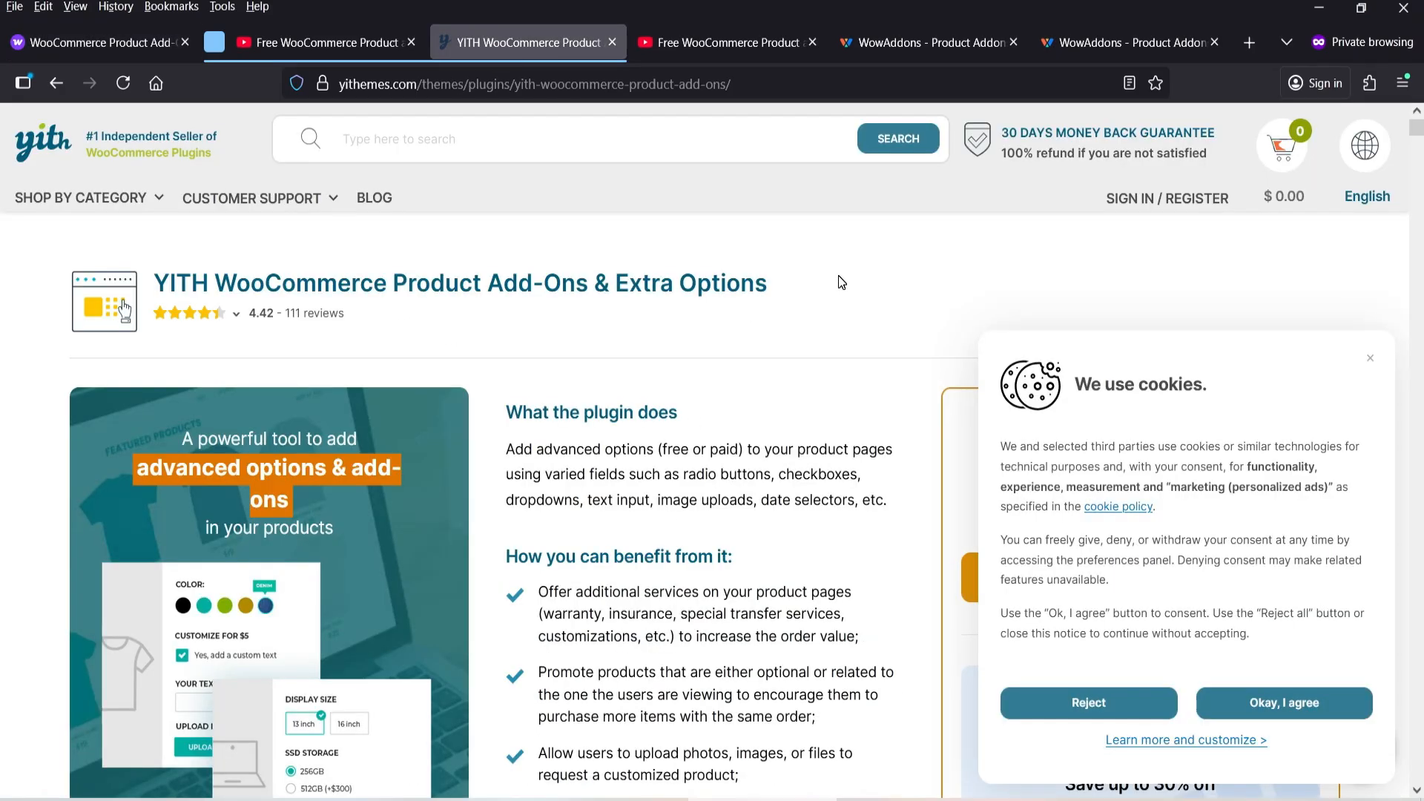
left_click(1369, 359)
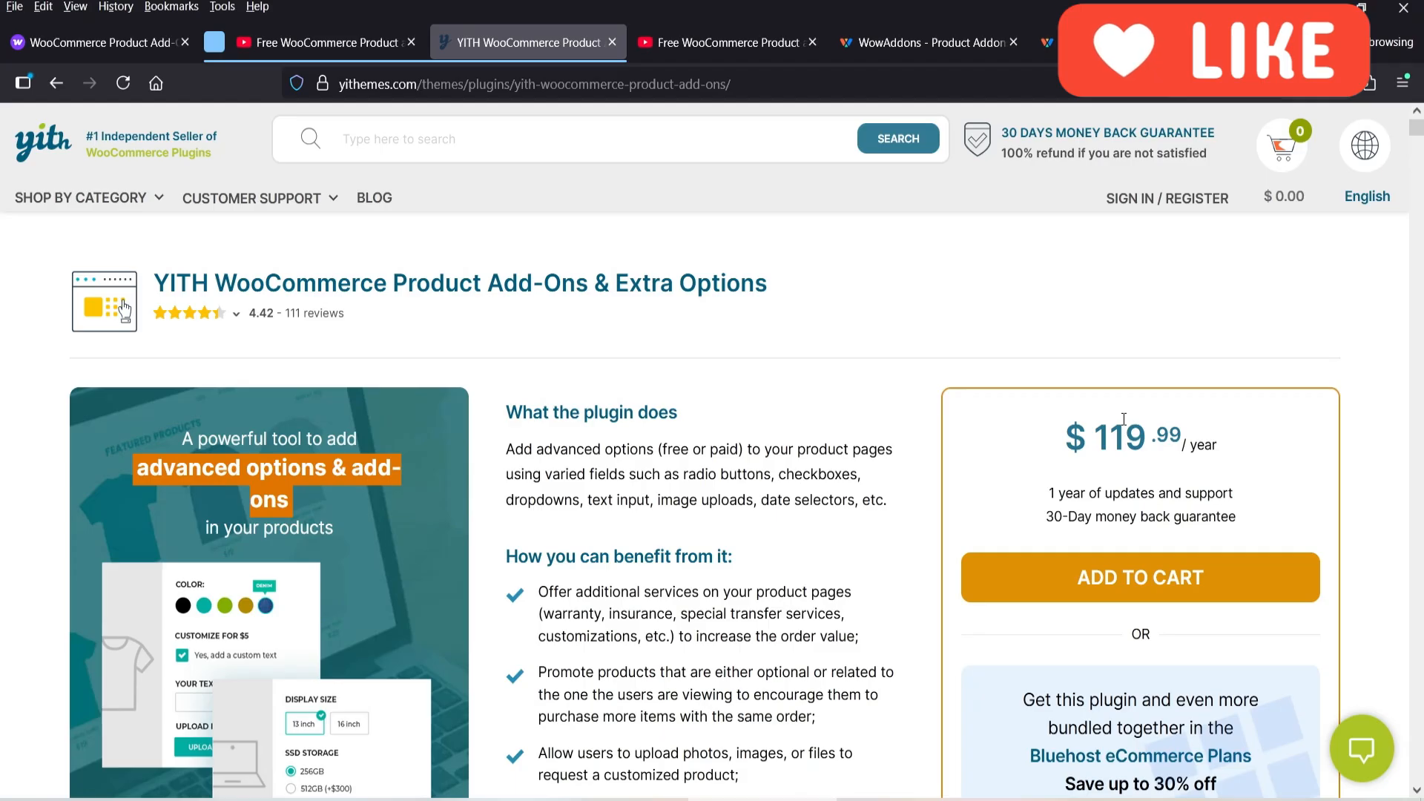
left_click(925, 49)
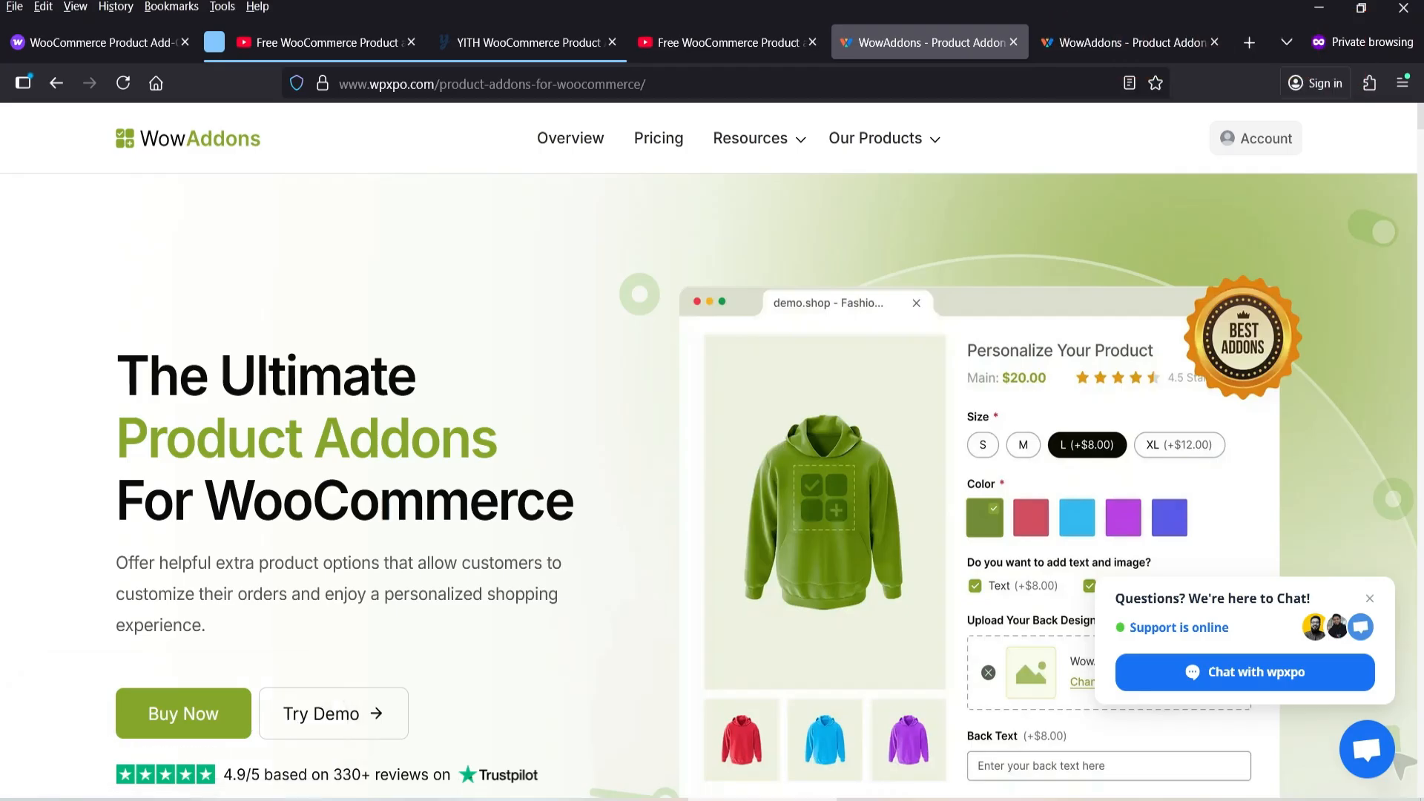
left_click(1112, 42)
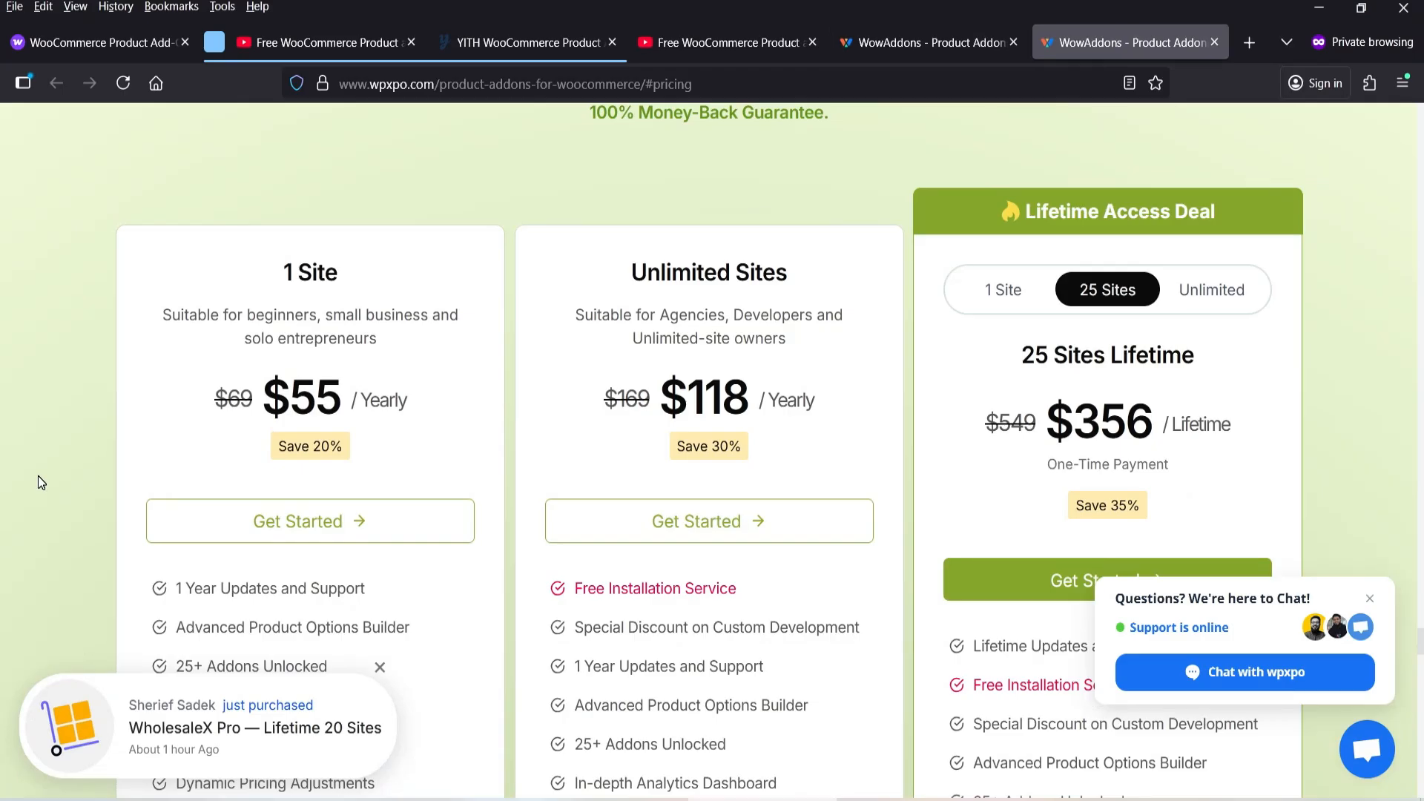
- Show the YouTube tutorials for the YITH product add-ons plugin and the WowAddons plugin
left_click(327, 43)
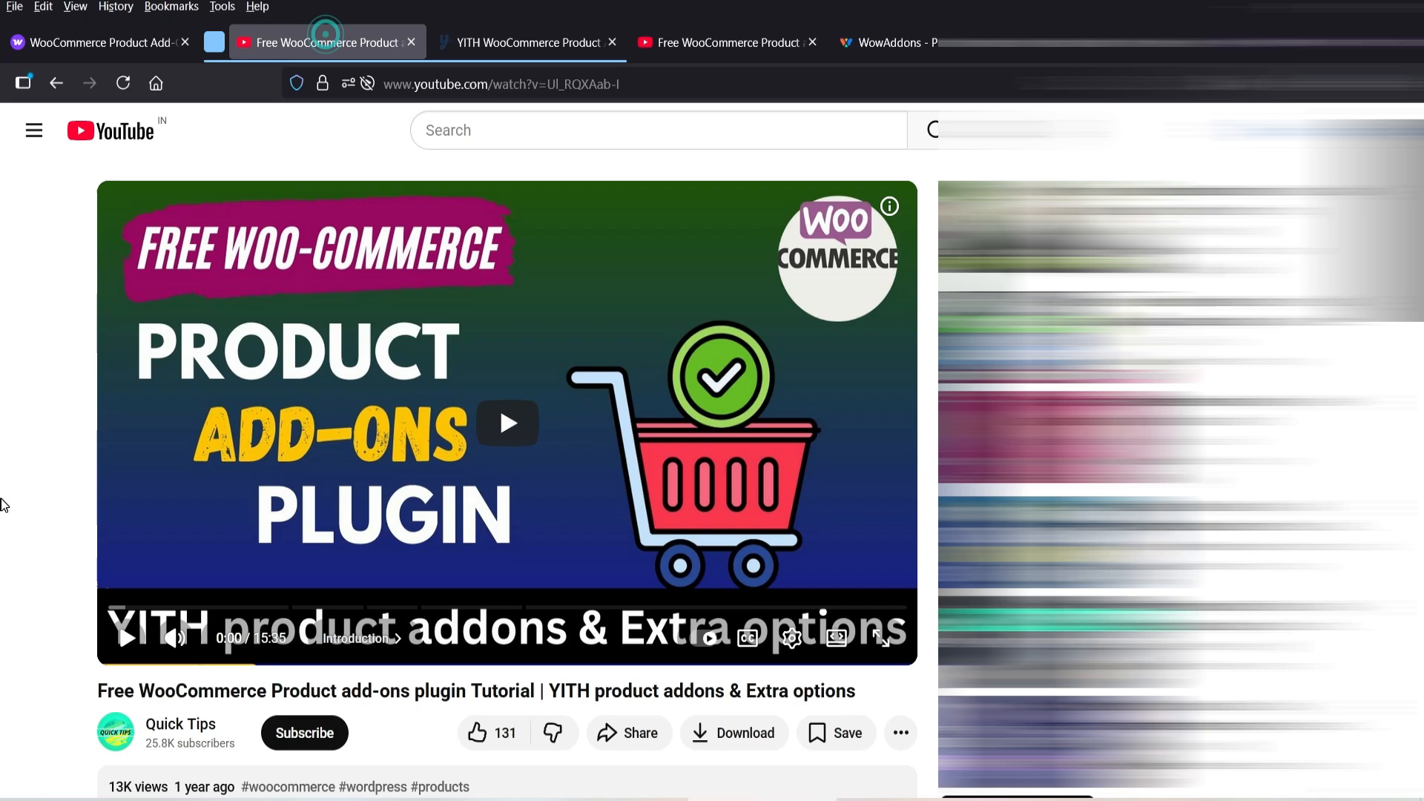
left_click(735, 43)
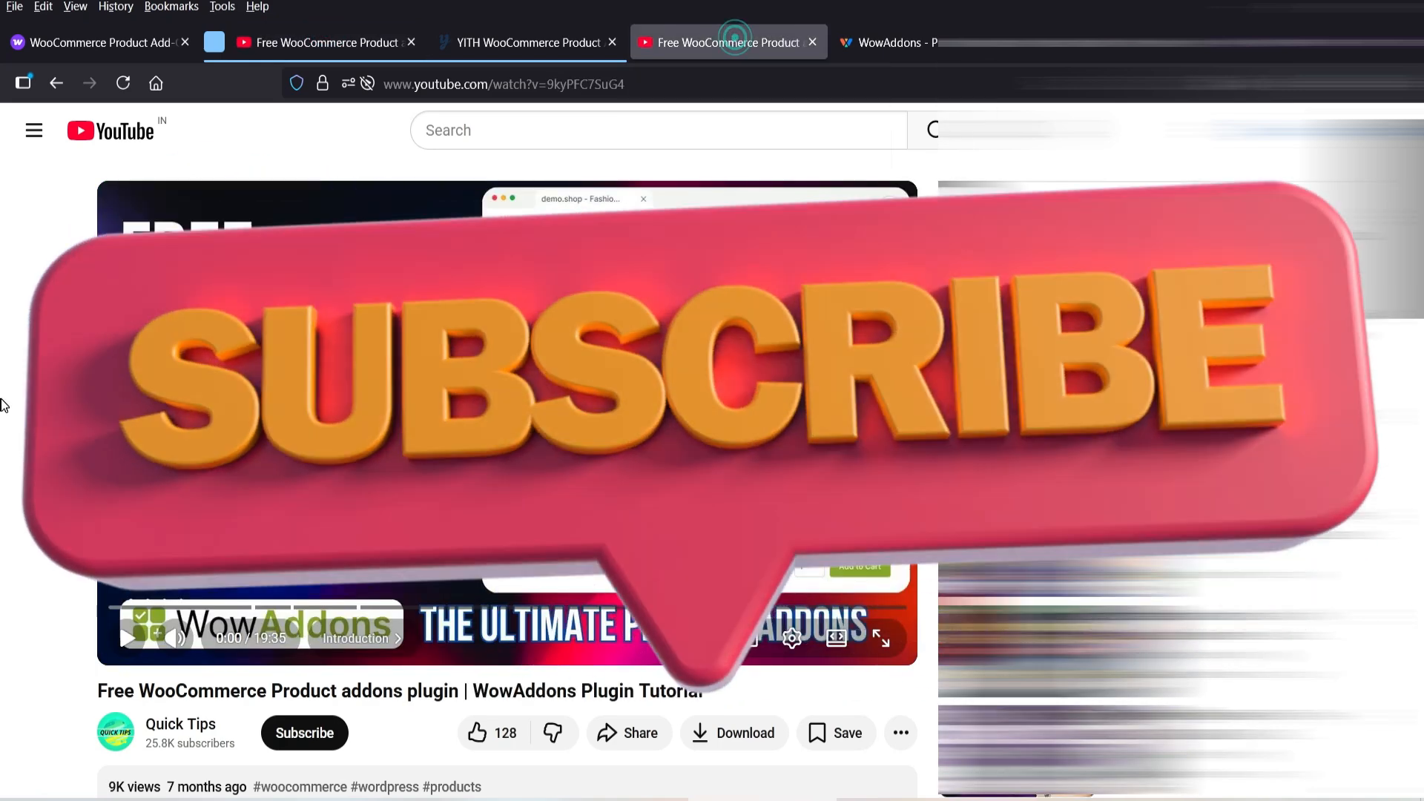